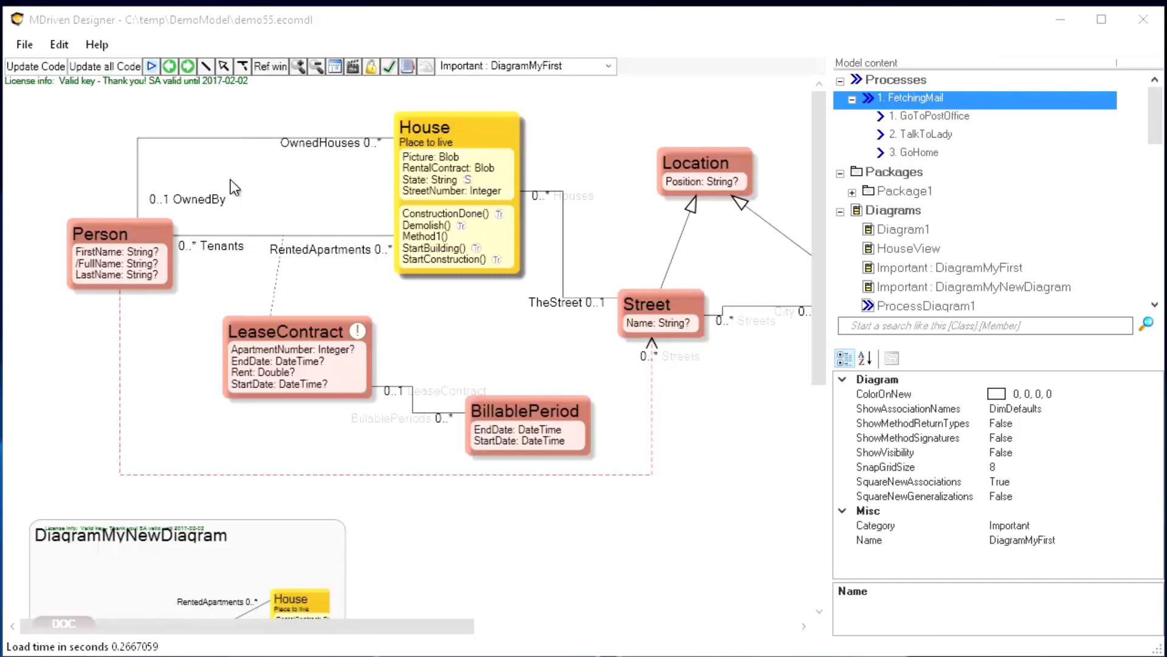
Run the model as a prototype with XML persistence and continue modelling
click(149, 69)
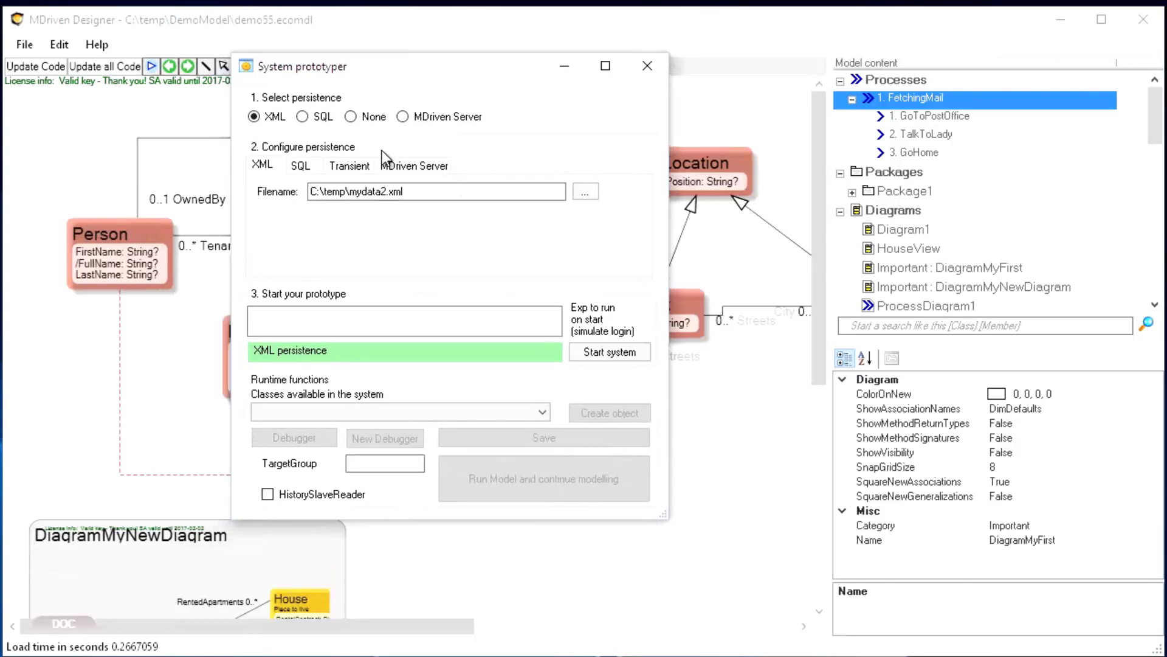
click(610, 352)
click(521, 469)
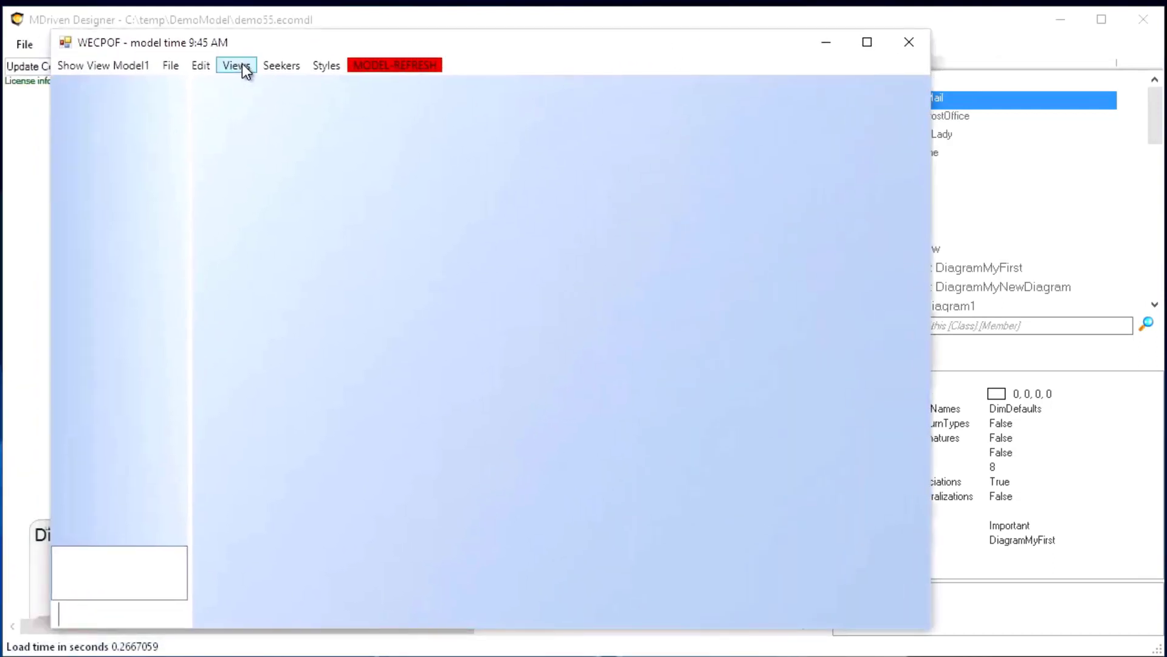
click(234, 64)
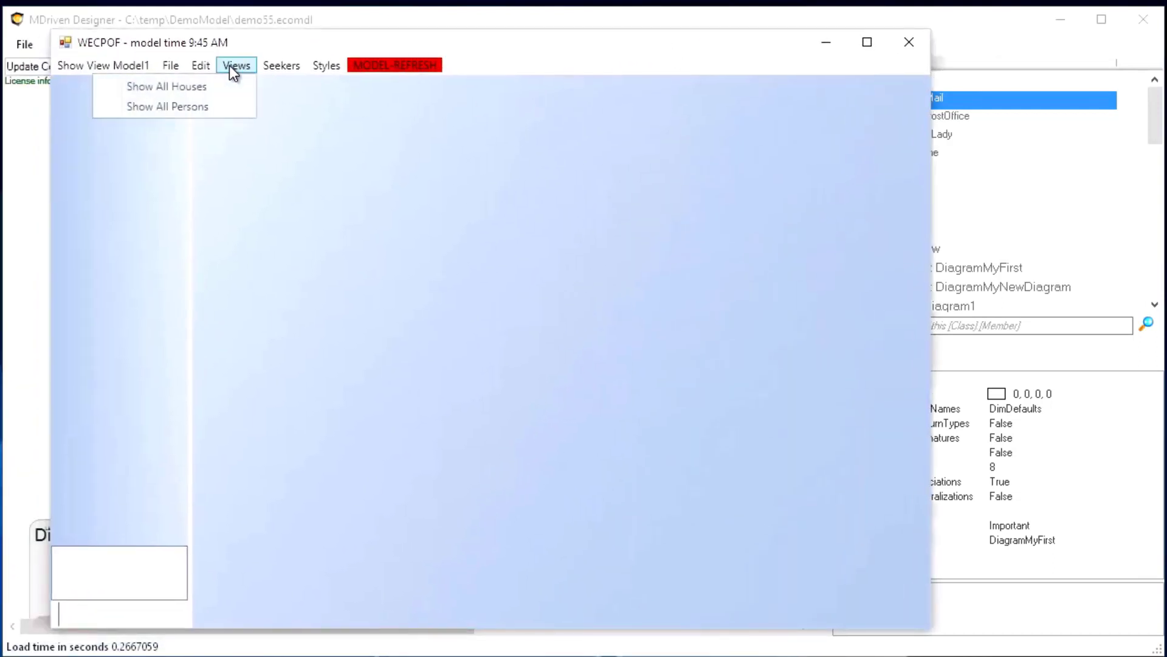
click(218, 89)
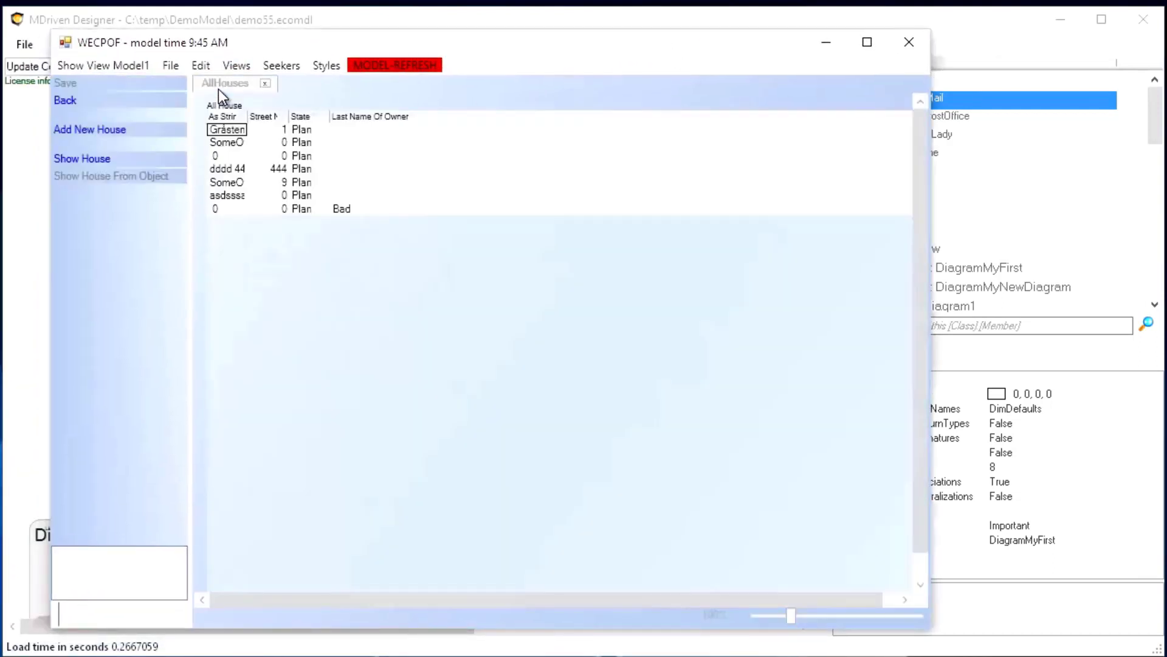
double_click(231, 129)
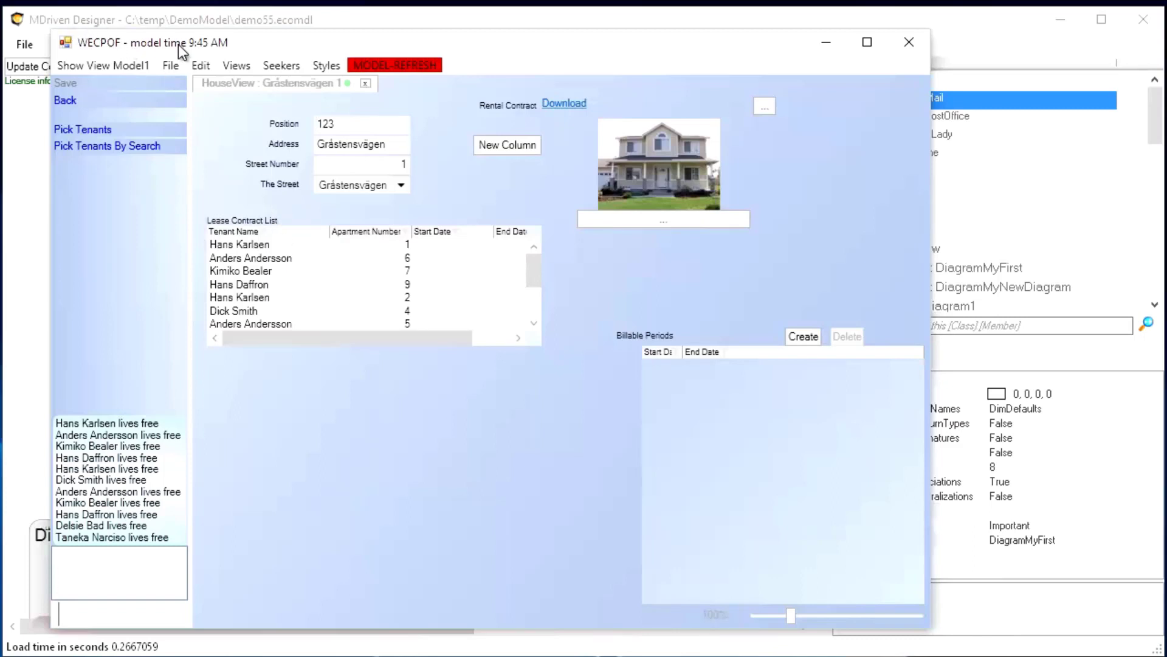
drag(179, 46, 188, 51)
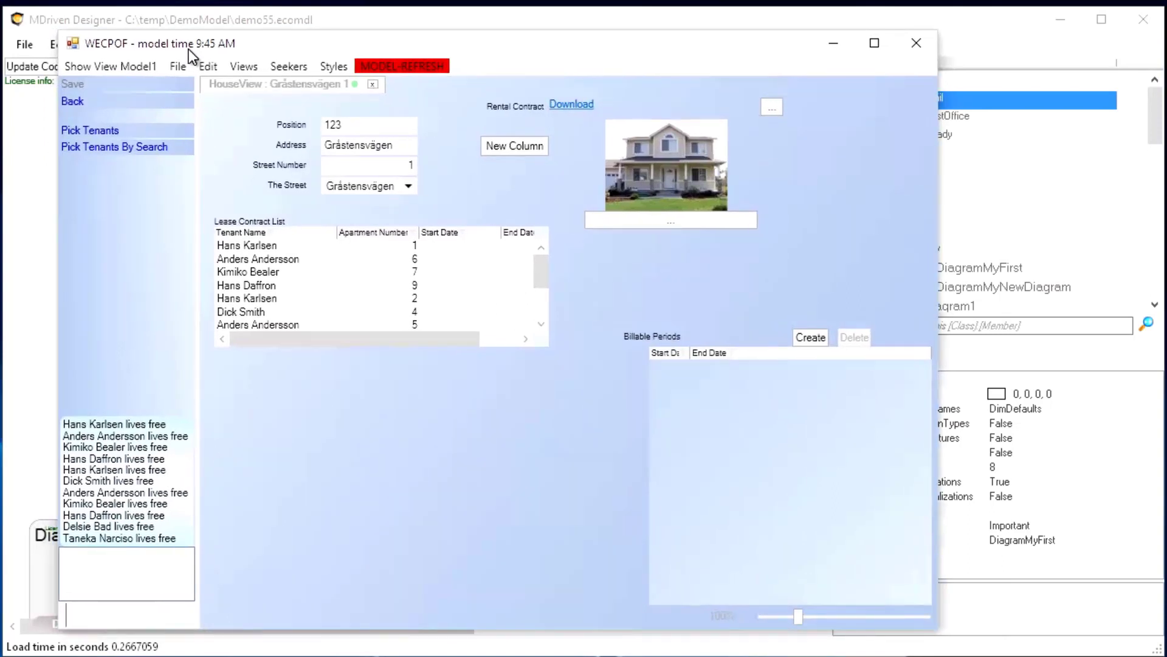
drag(188, 50, 185, 50)
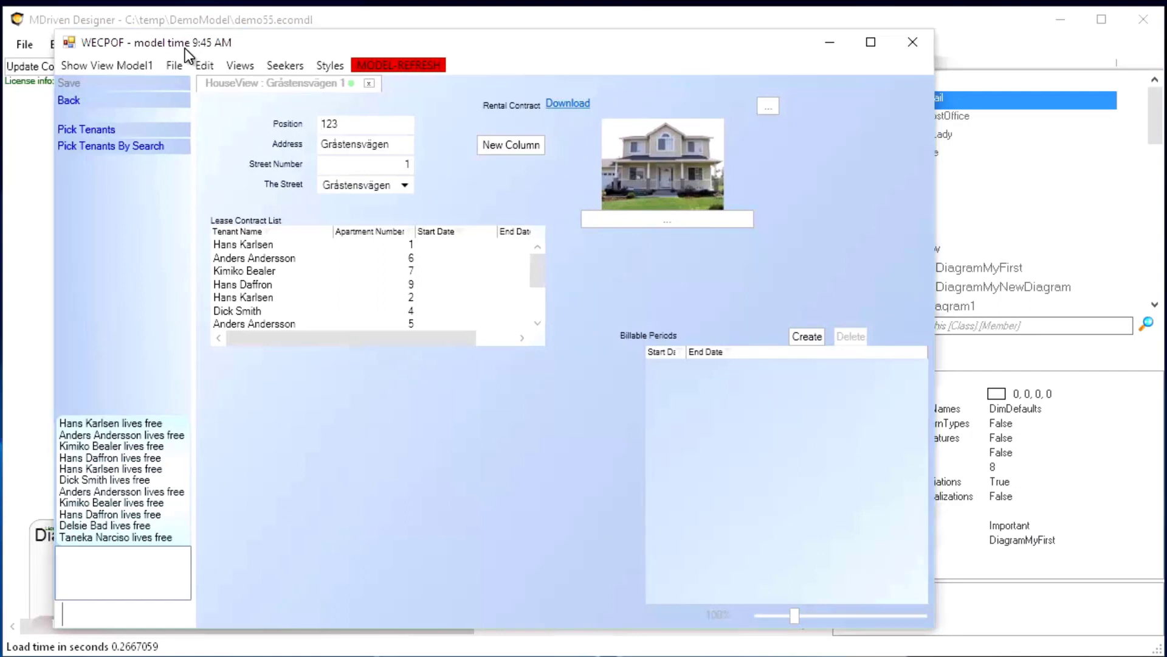
drag(185, 49, 185, 45)
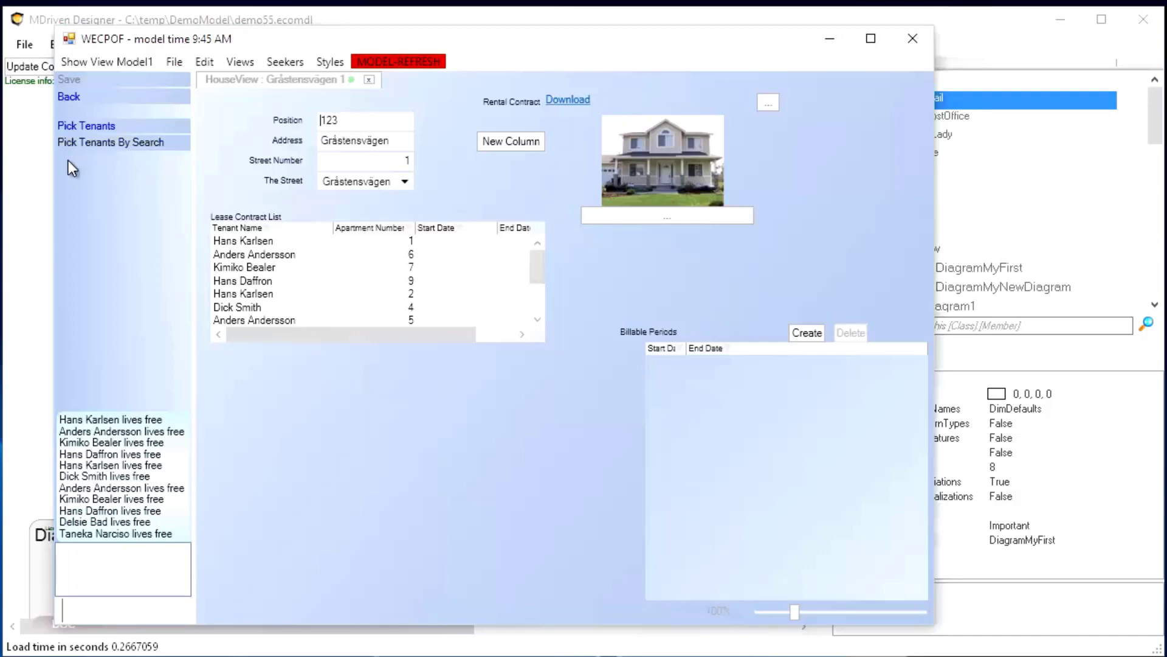
click(40, 170)
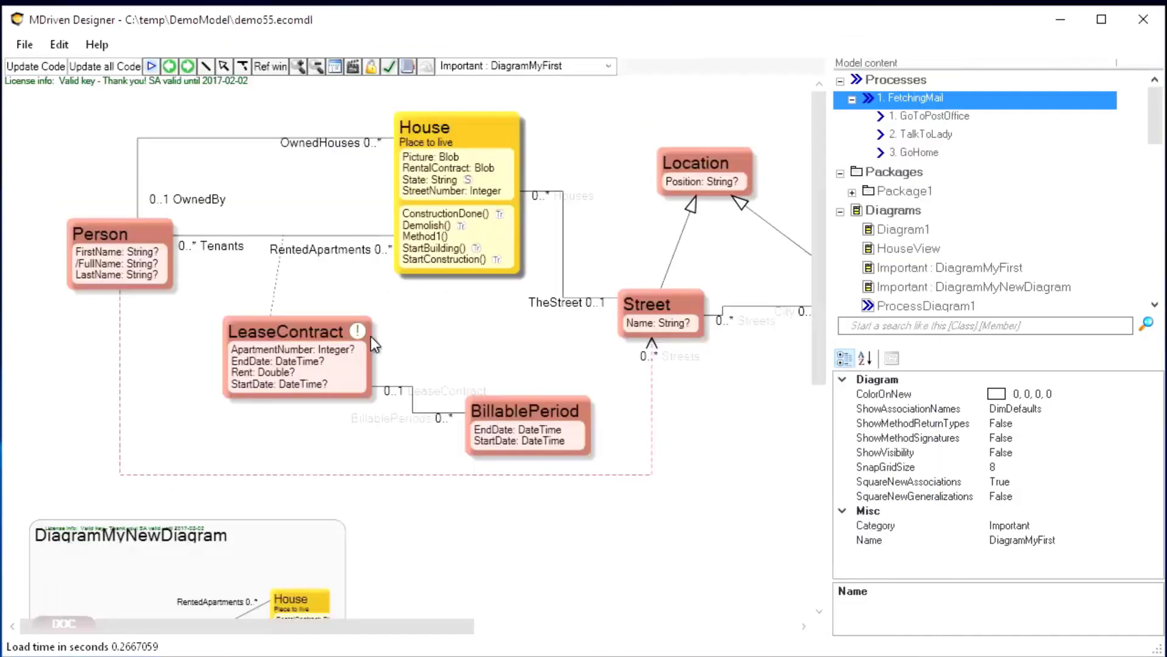
Open the cloud connection CloudForm and sign in to MDriven Turnkey with Google
mouse_move(366, 340)
click(427, 67)
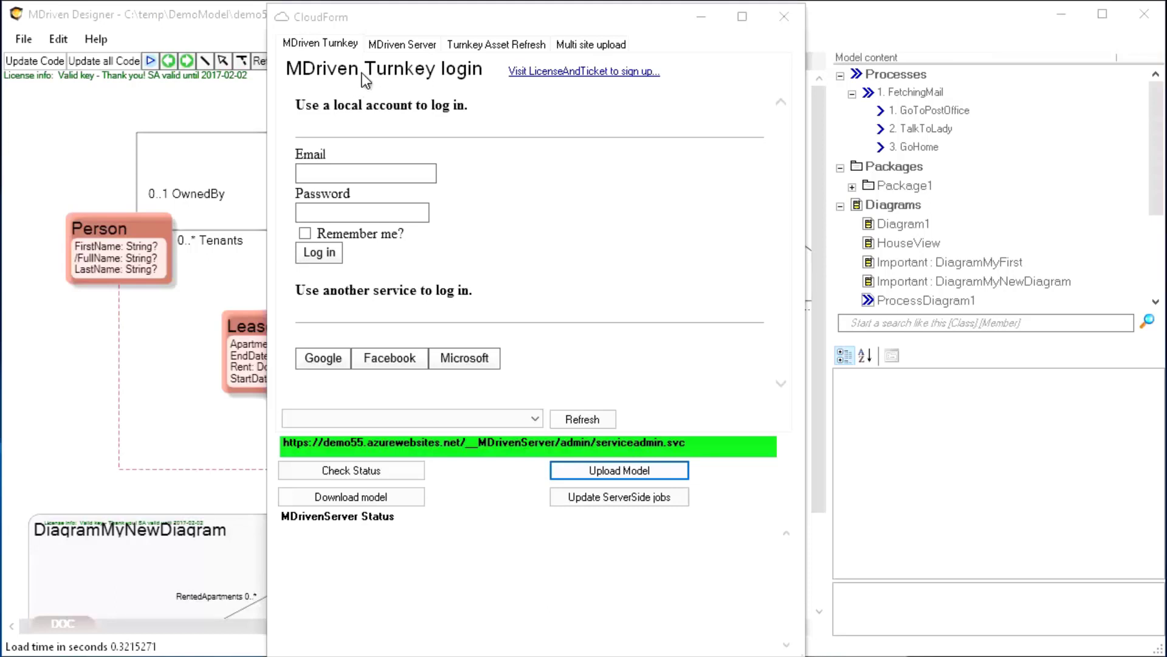
click(348, 168)
click(324, 358)
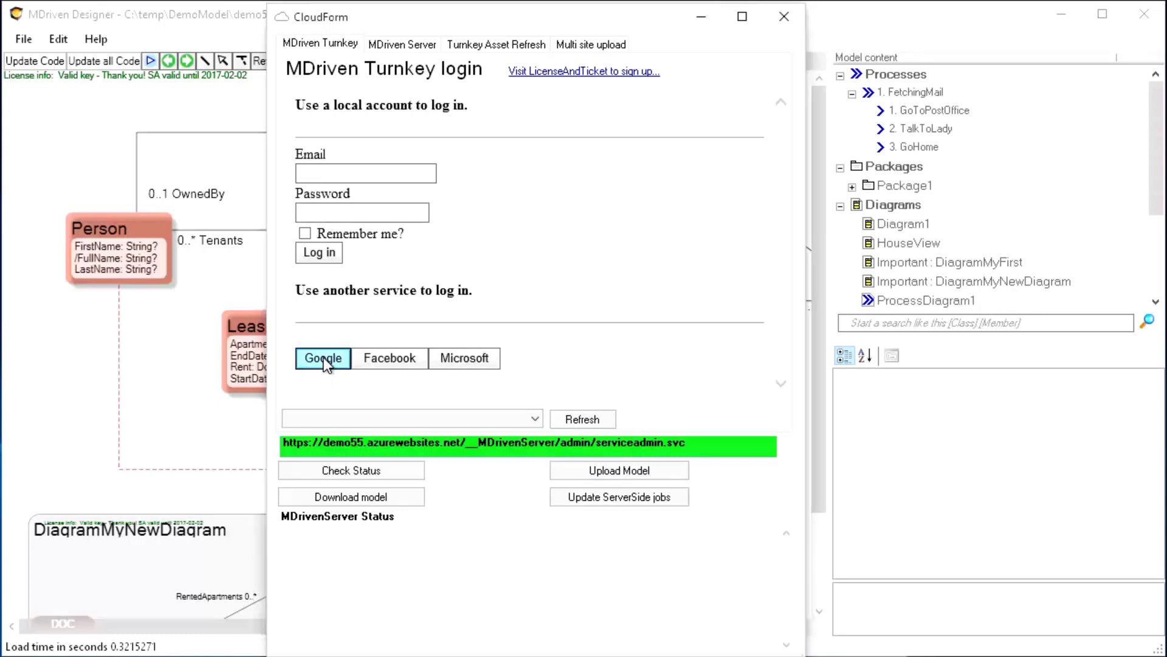
click(324, 359)
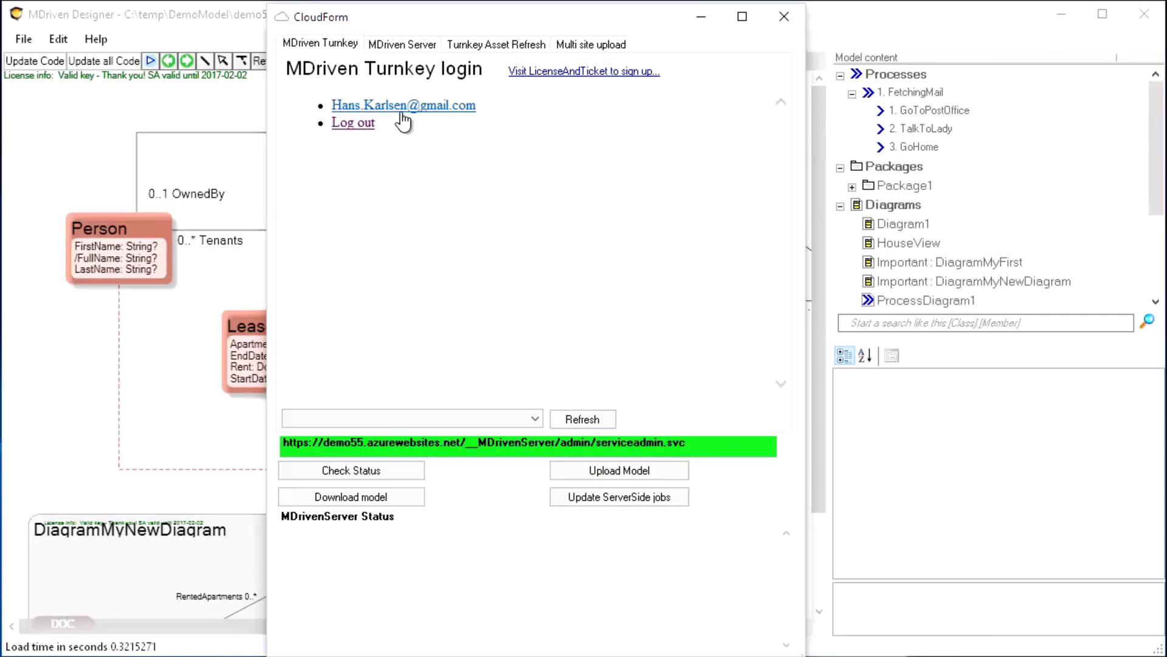
click(534, 420)
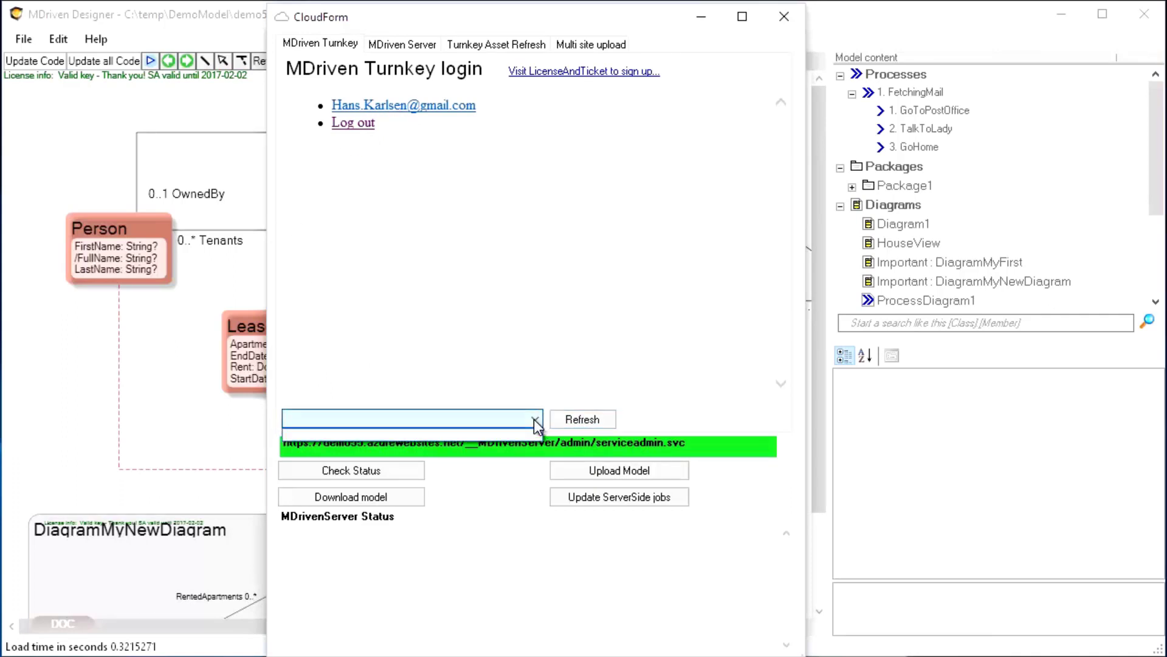
click(555, 395)
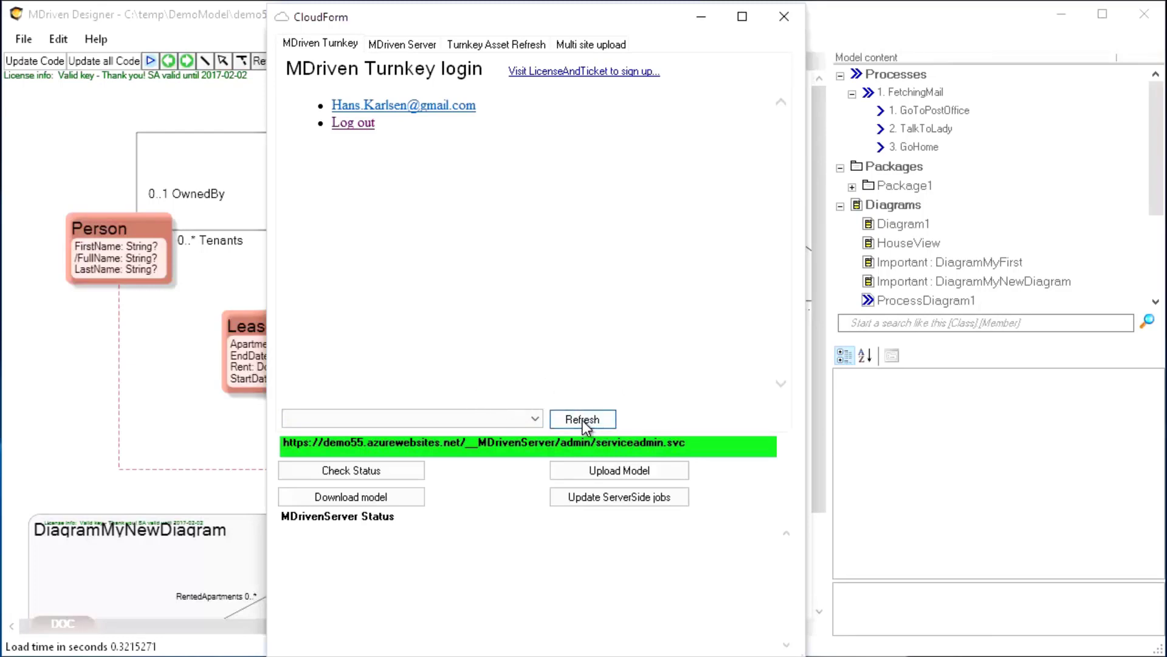
click(535, 419)
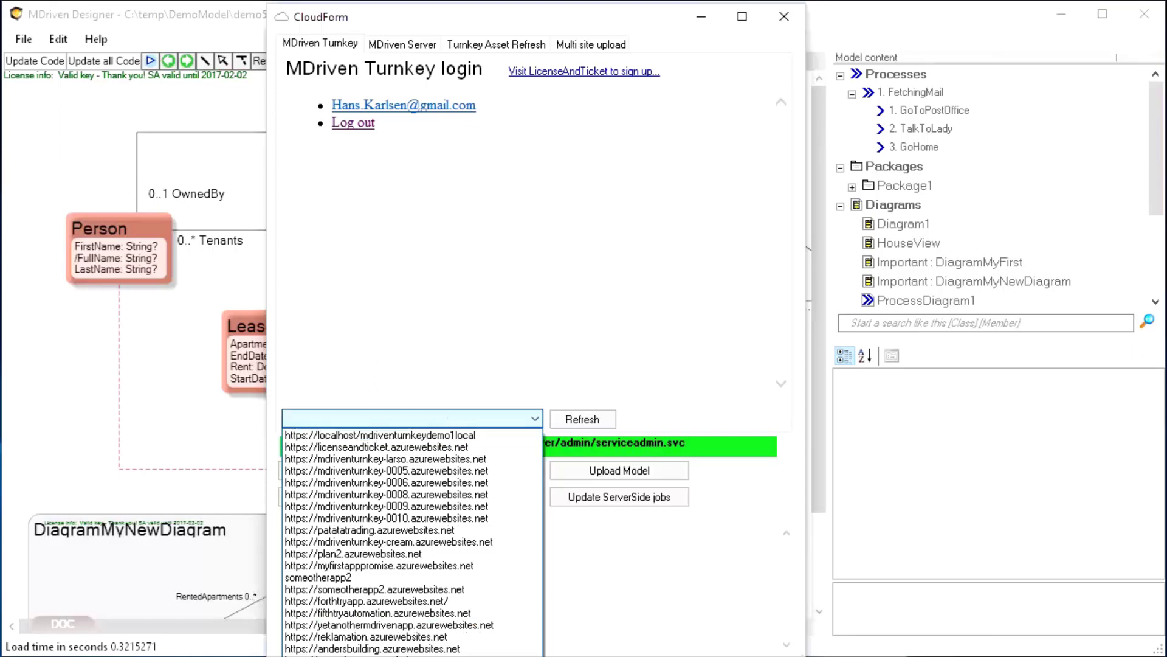
click(421, 655)
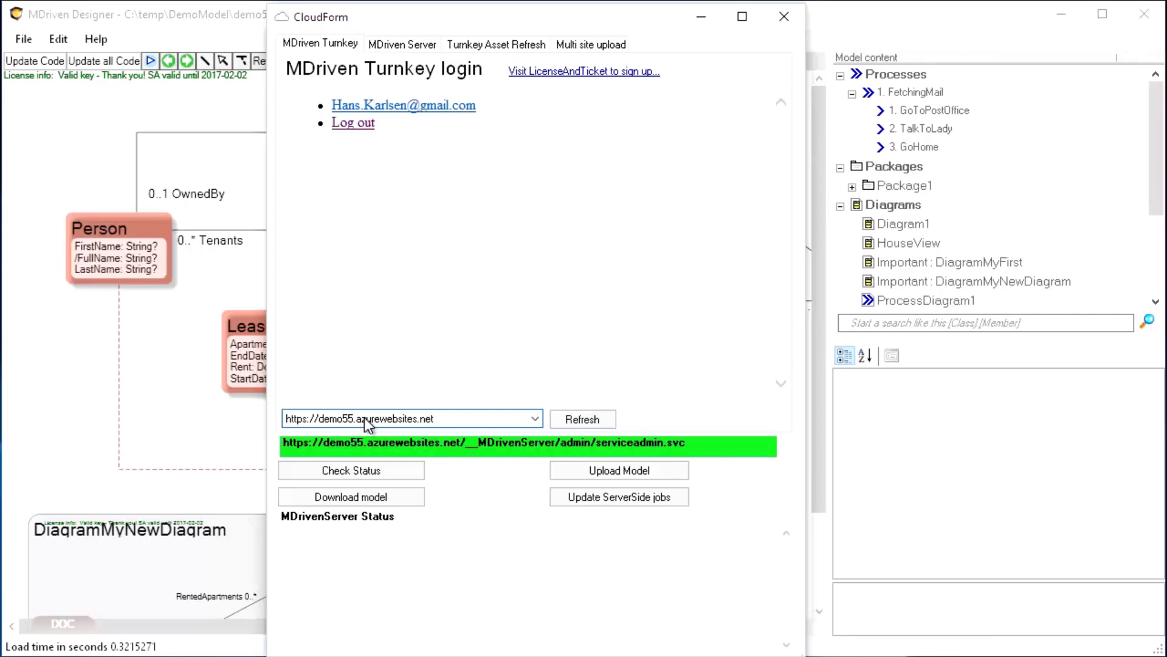
click(351, 473)
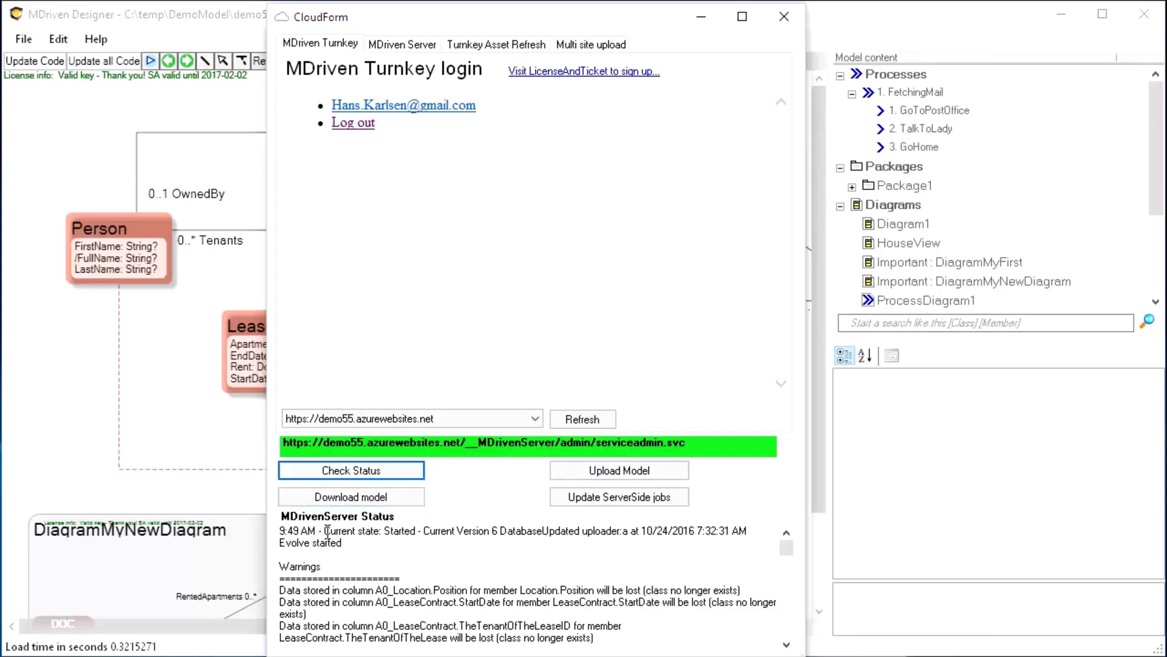
Upload the model to demo55 and recheck the MDrivenServer status
drag(288, 535, 322, 535)
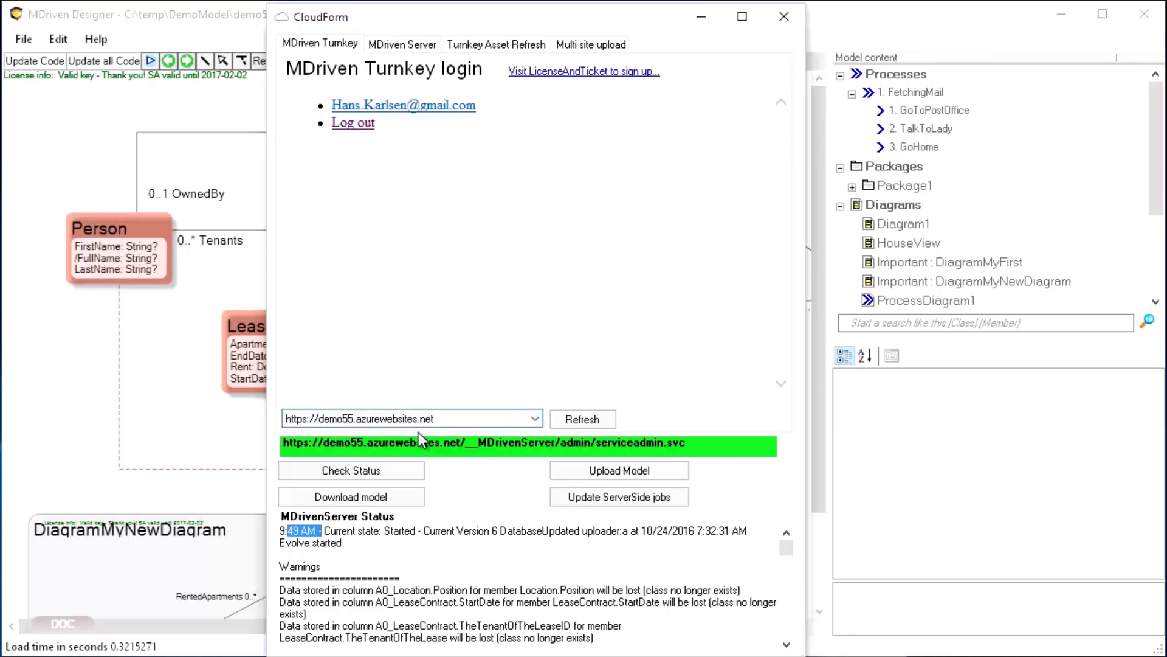
click(630, 477)
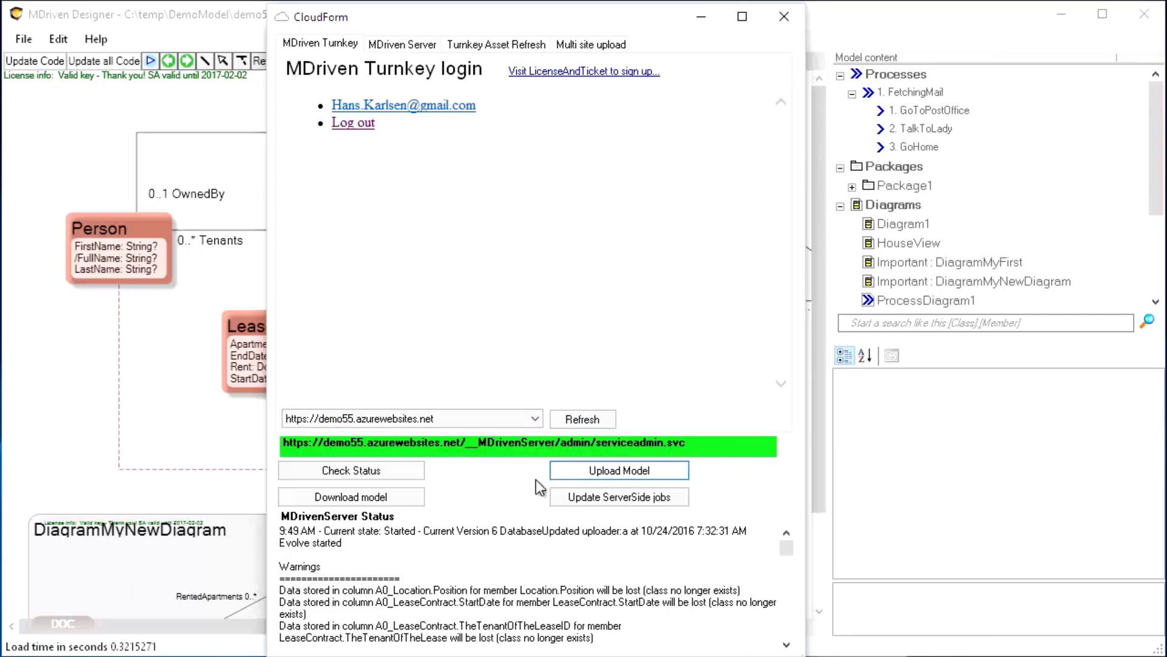
click(370, 473)
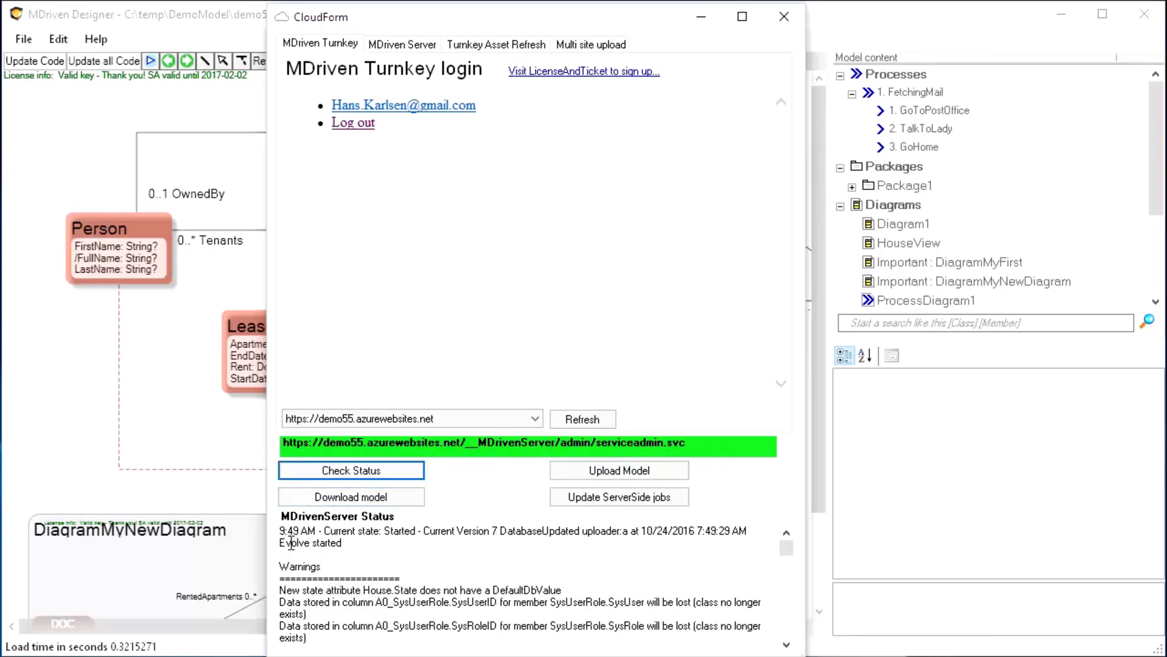
Review the evolve output and the script creating A0_House and A0_LeaseContract tables
drag(284, 530, 341, 535)
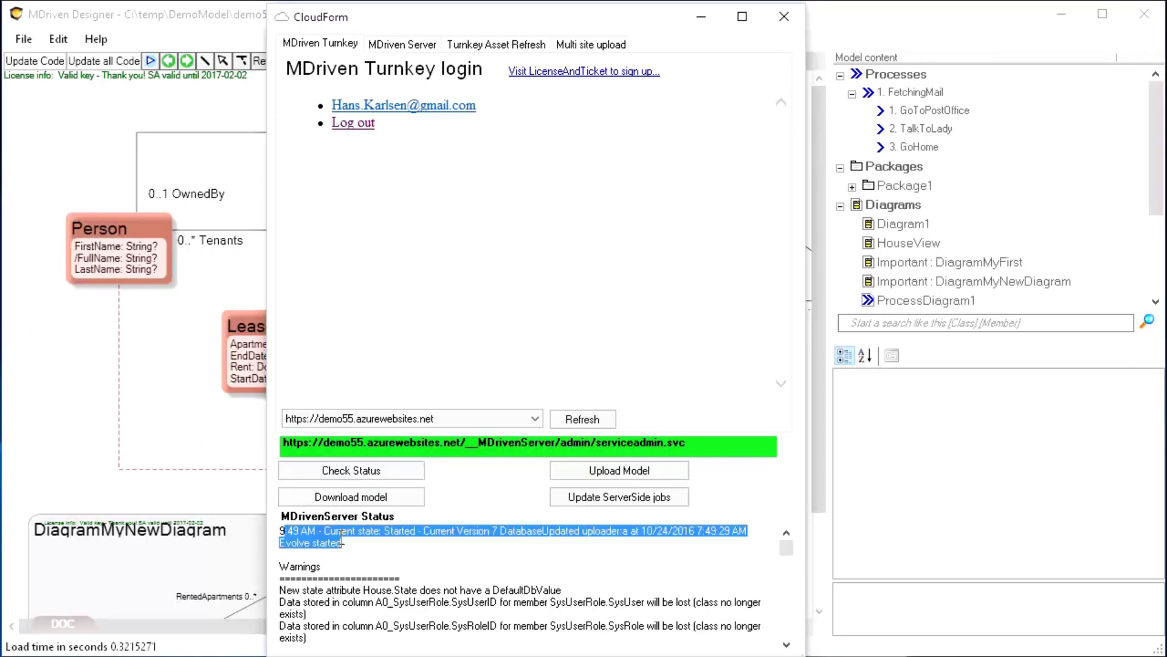
click(342, 539)
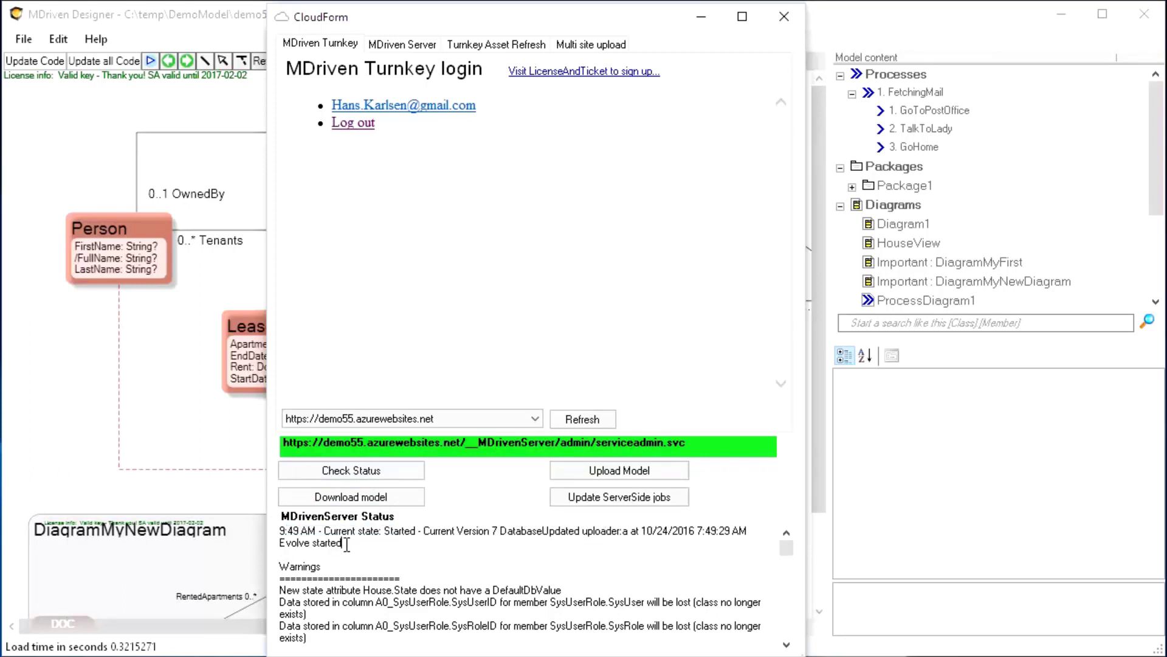
drag(279, 543, 347, 544)
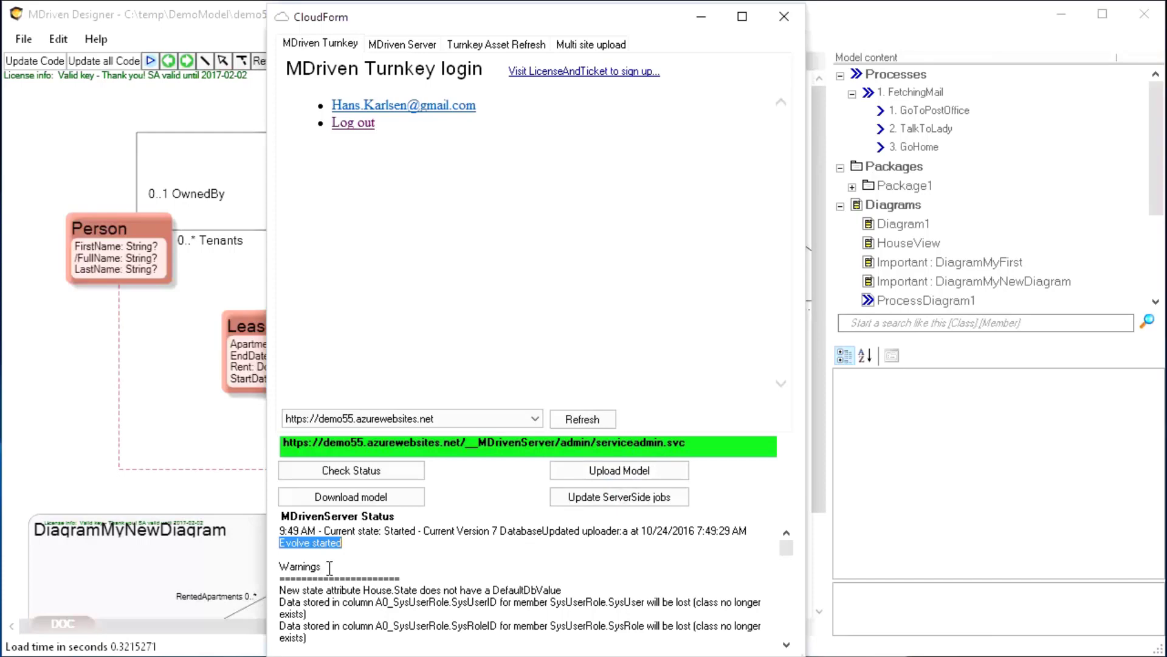
scroll(331, 570, down, 1)
scroll(317, 560, down, 1)
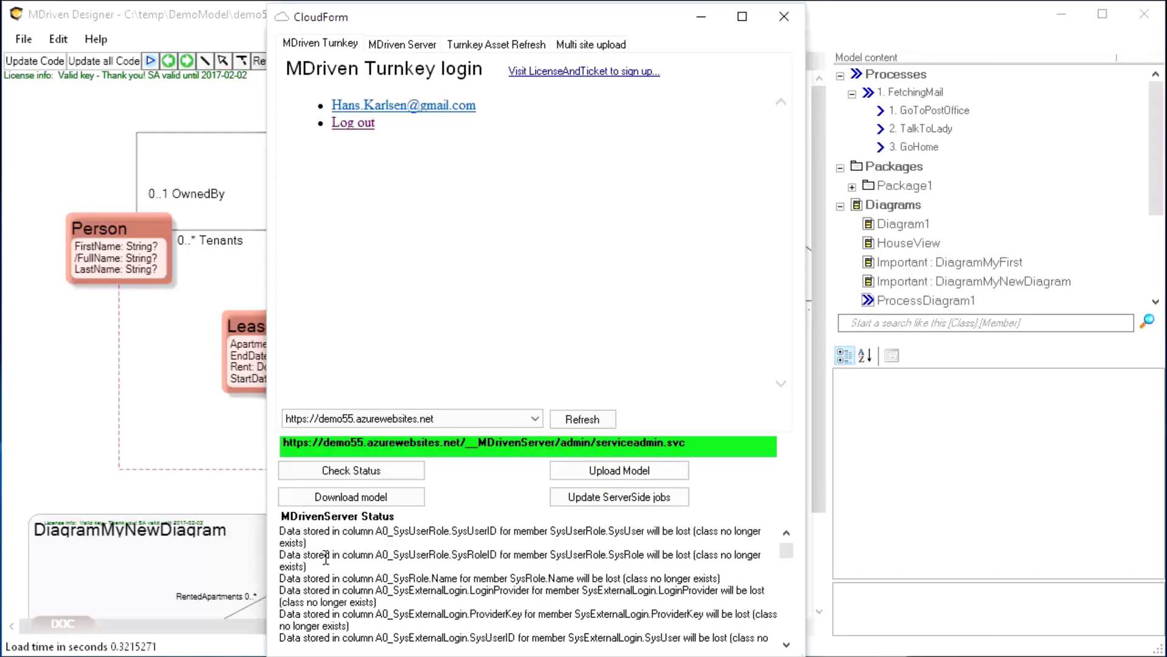
scroll(326, 557, down, 6)
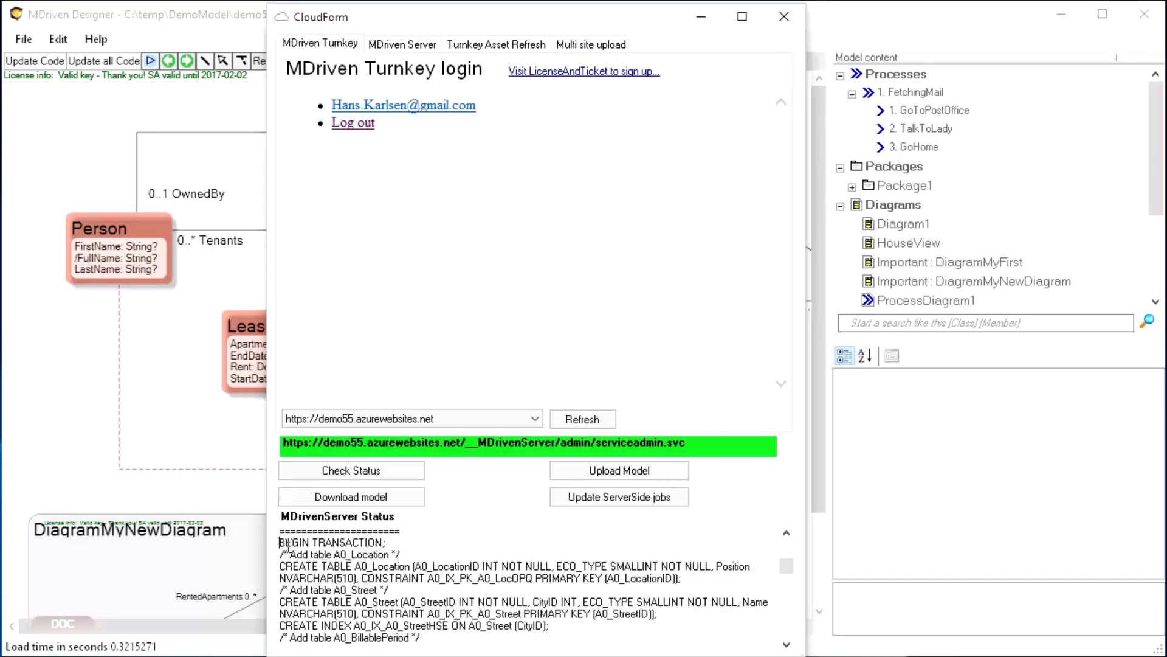
drag(282, 543, 400, 566)
scroll(460, 578, down, 2)
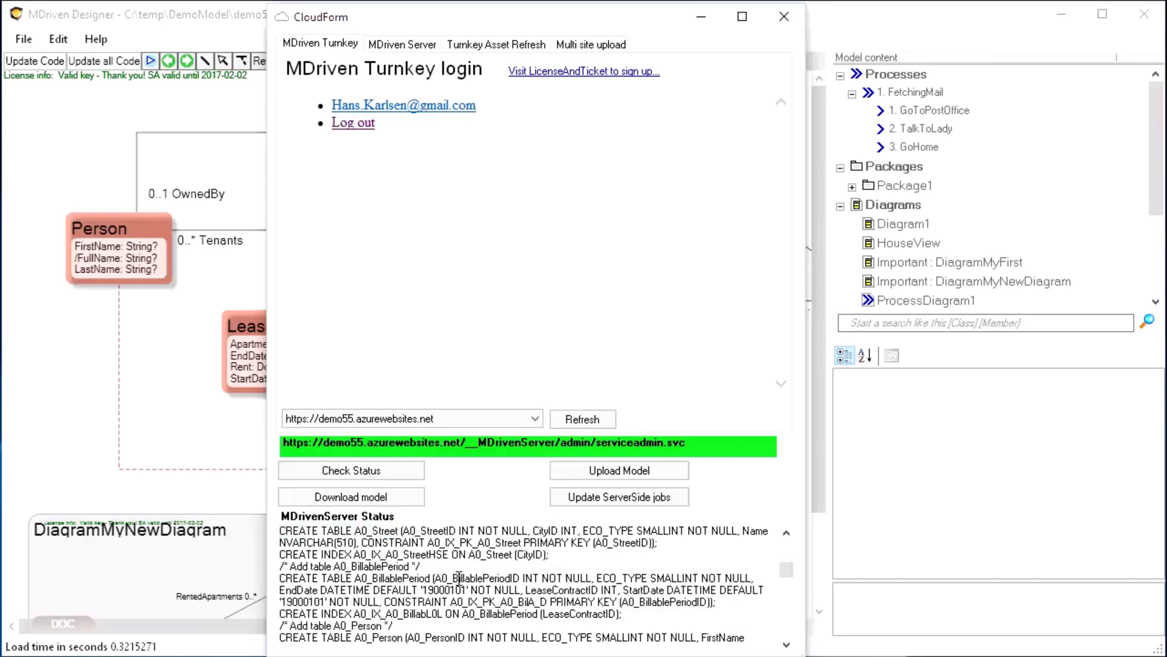
scroll(459, 577, down, 10)
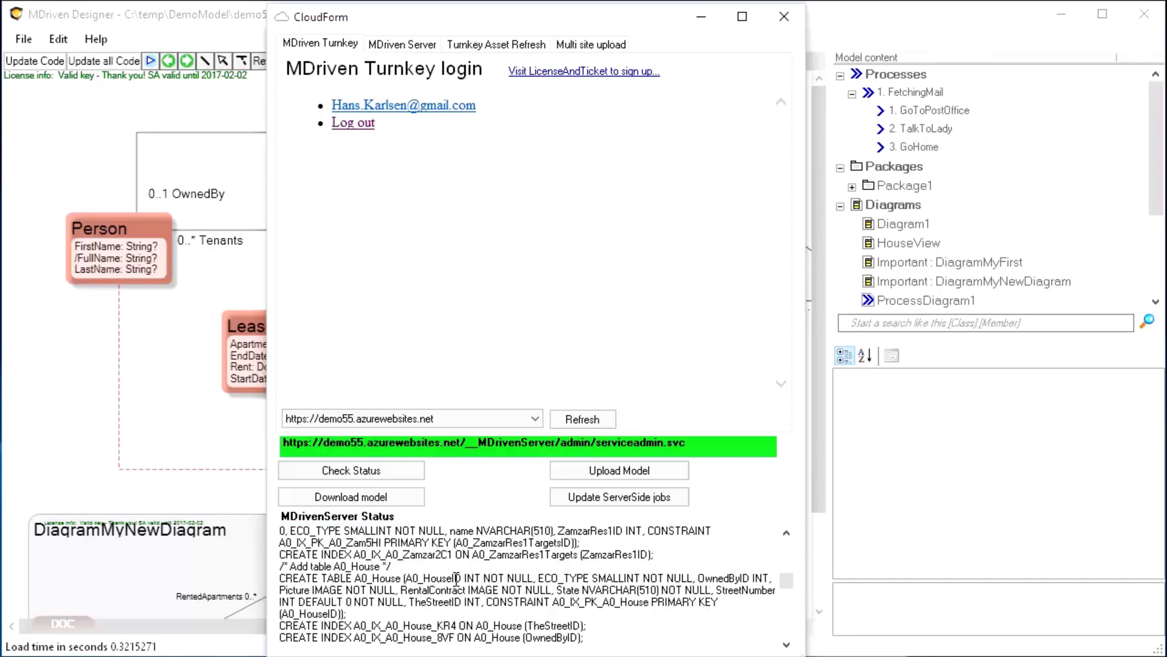
scroll(456, 578, down, 15)
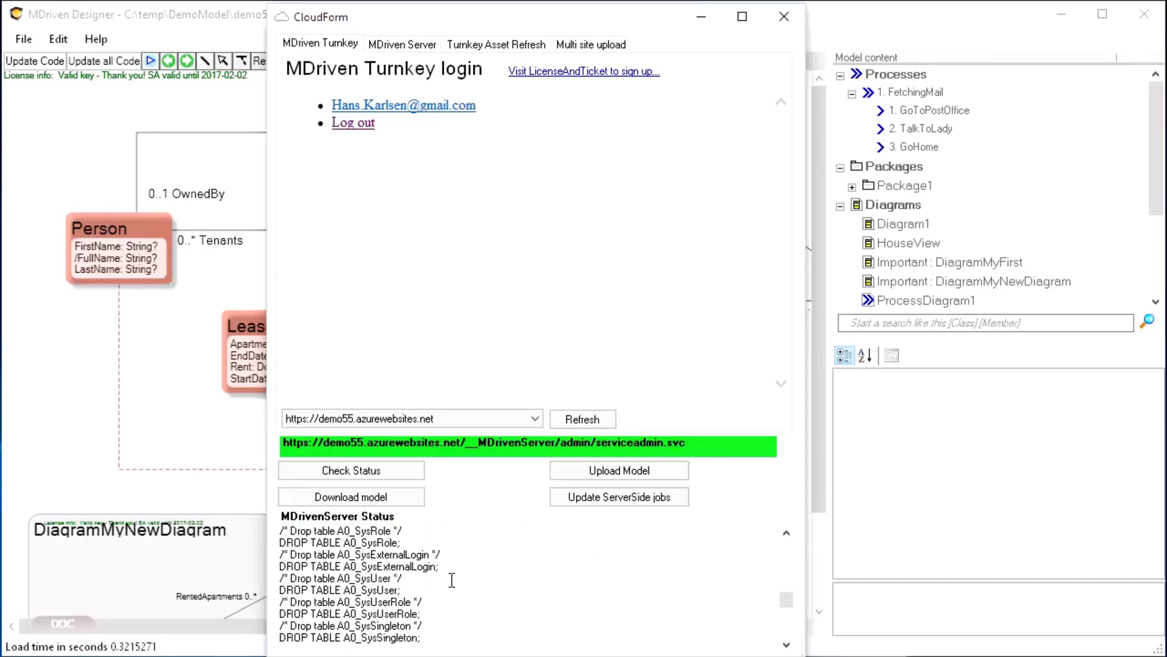
scroll(452, 579, down, 8)
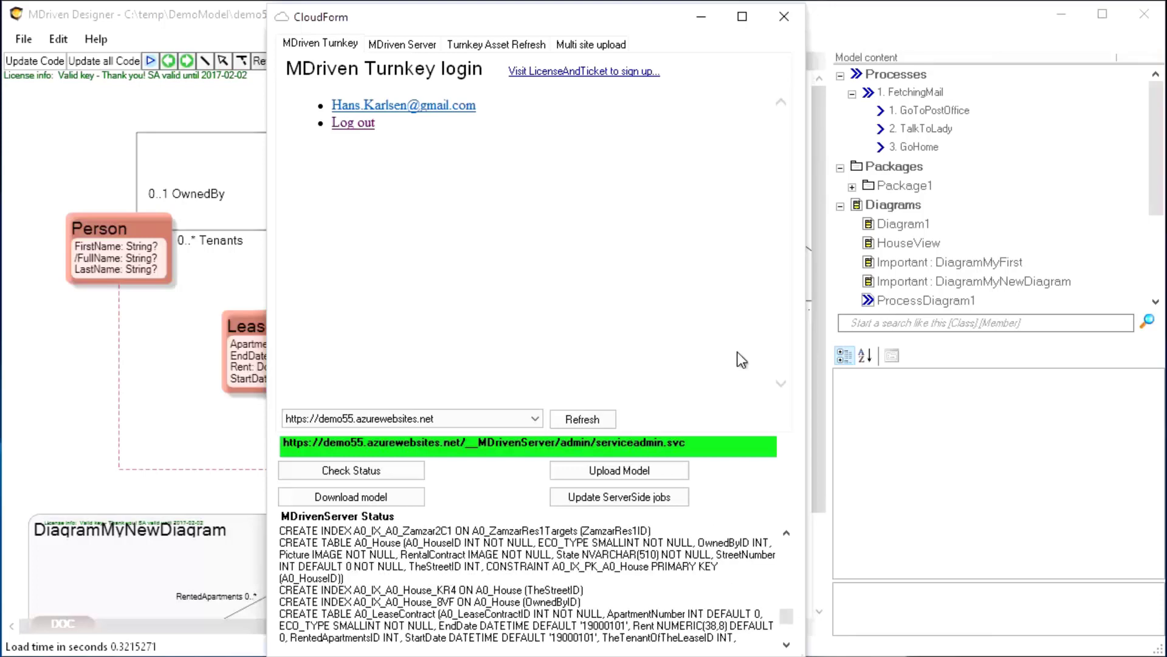
Reopen CloudForm and open the LicenseAndTicket sign-up site in a browser
click(785, 18)
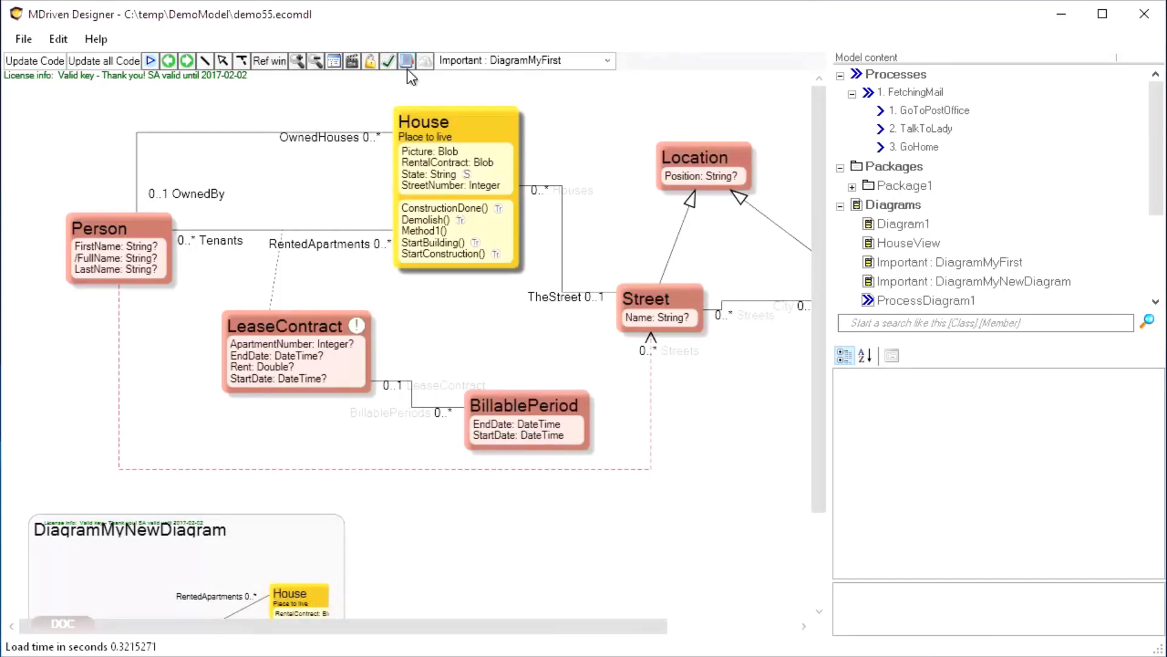
click(426, 61)
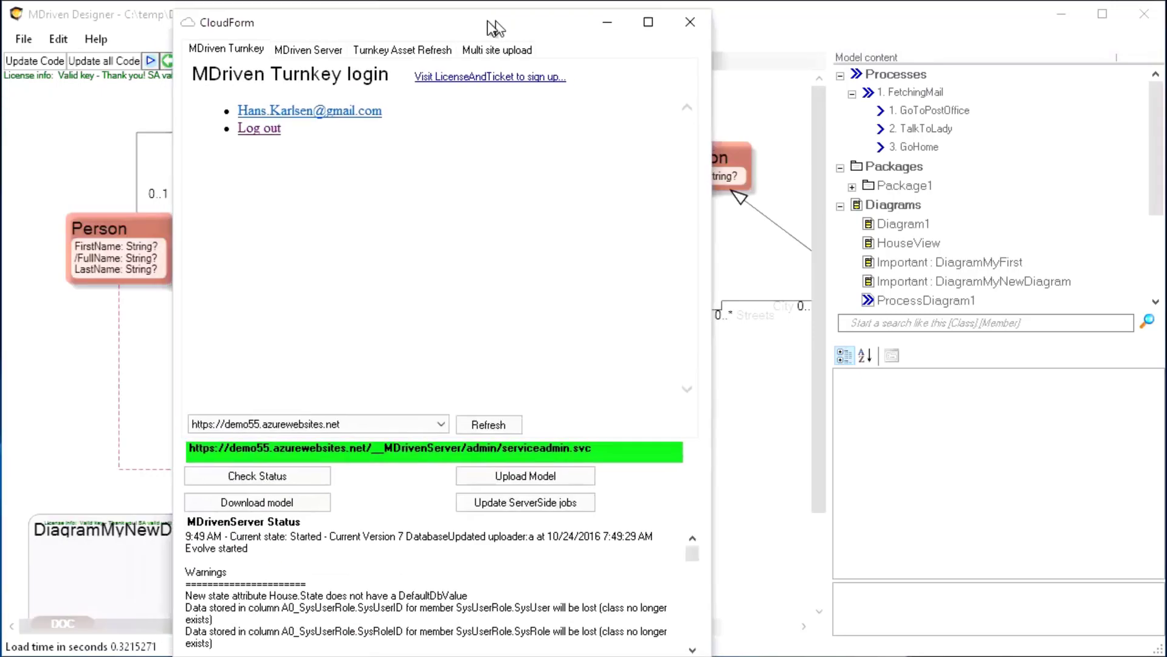
click(474, 71)
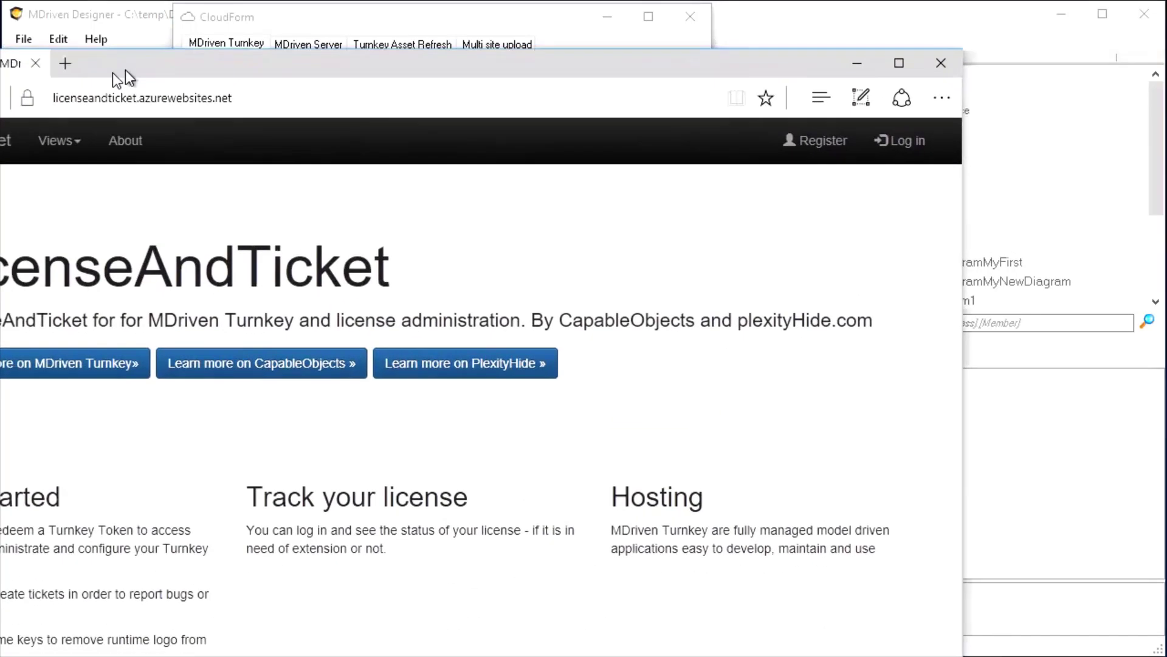
Start Google sign-in on the LicenseAndTicket login page, then close the browser
drag(124, 72, 253, 36)
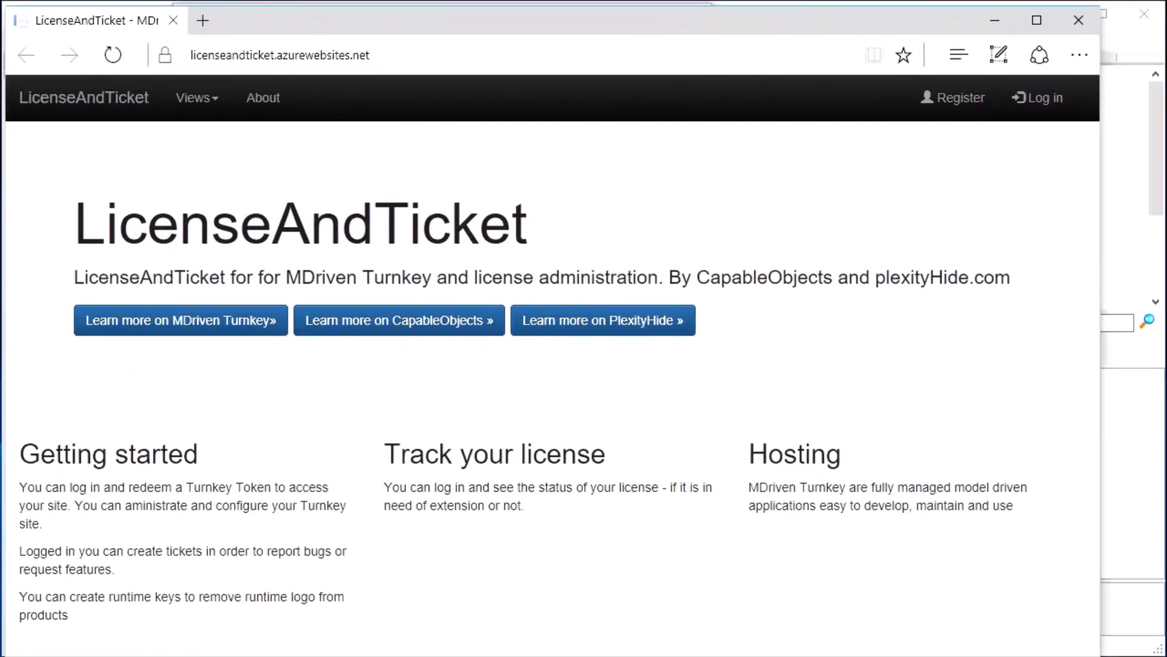
drag(1101, 656, 1154, 650)
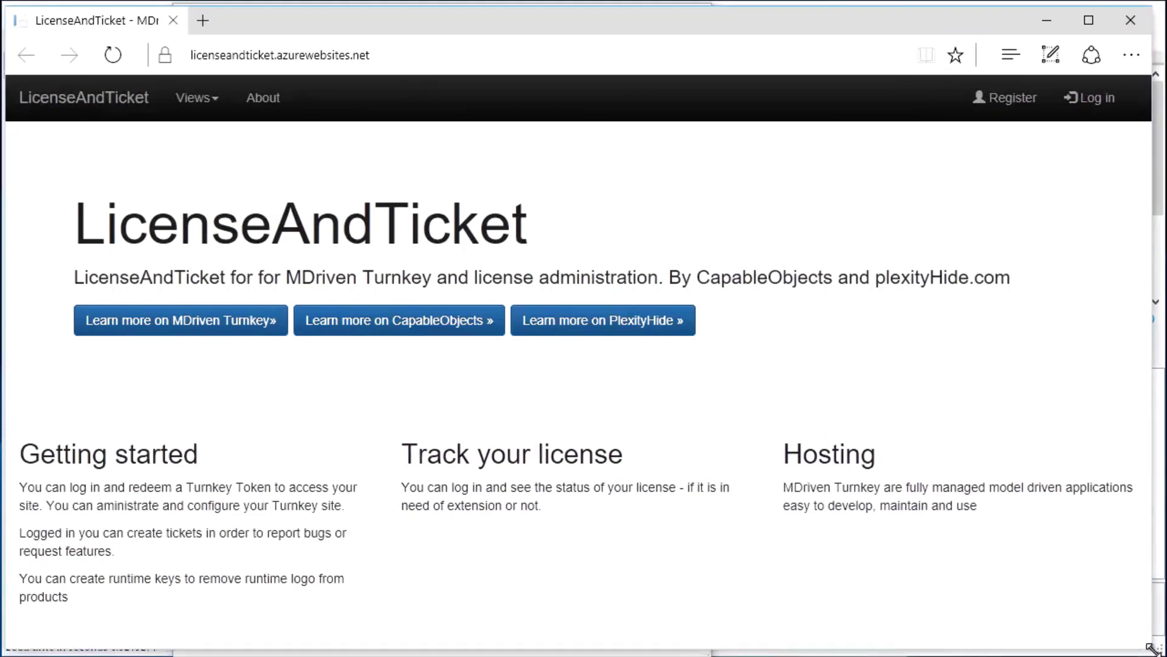
click(1093, 108)
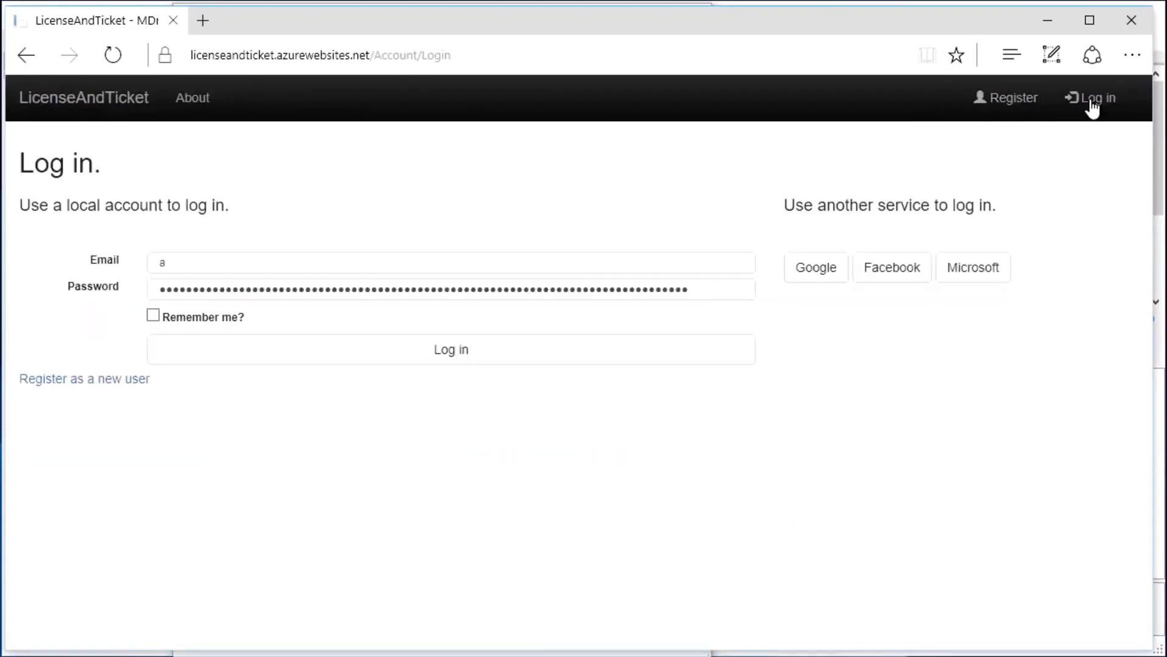
click(812, 275)
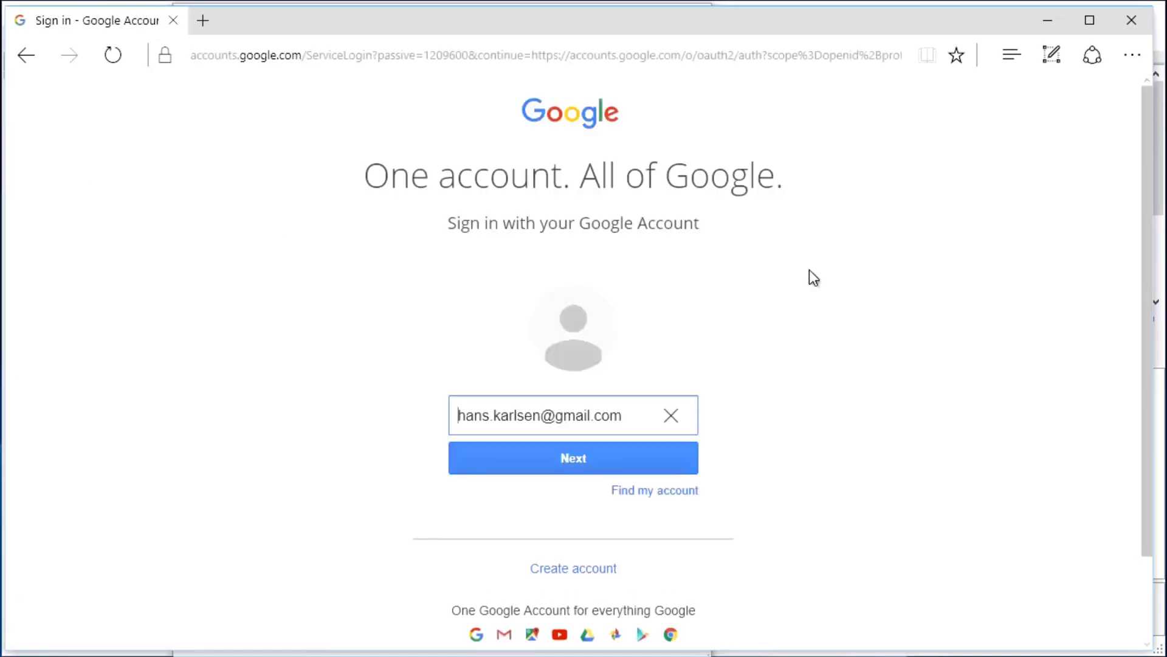
drag(848, 27, 784, 203)
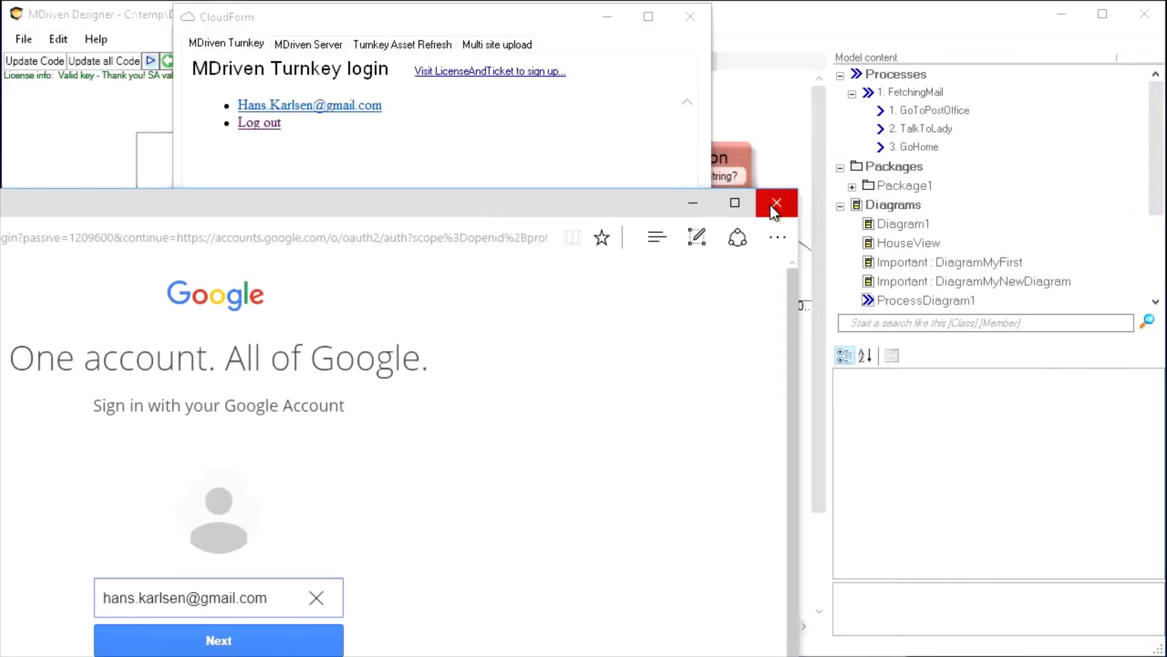
click(777, 206)
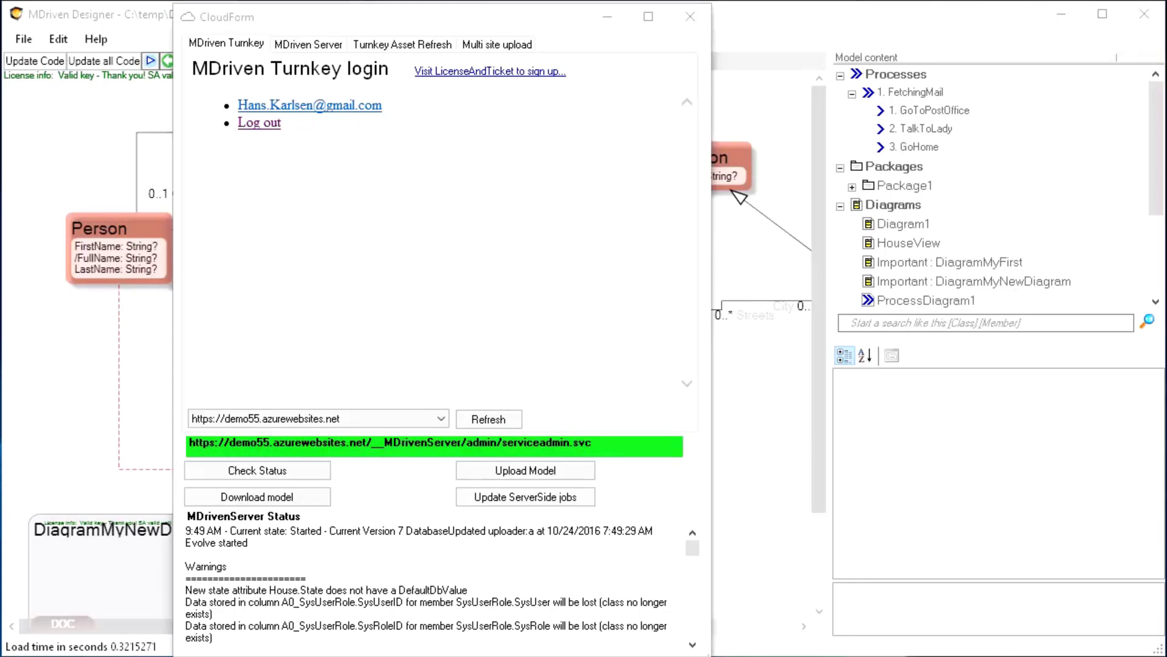
Bring a Chrome window with an empty new tab over MDriven Designer
drag(1166, 294, 1009, 100)
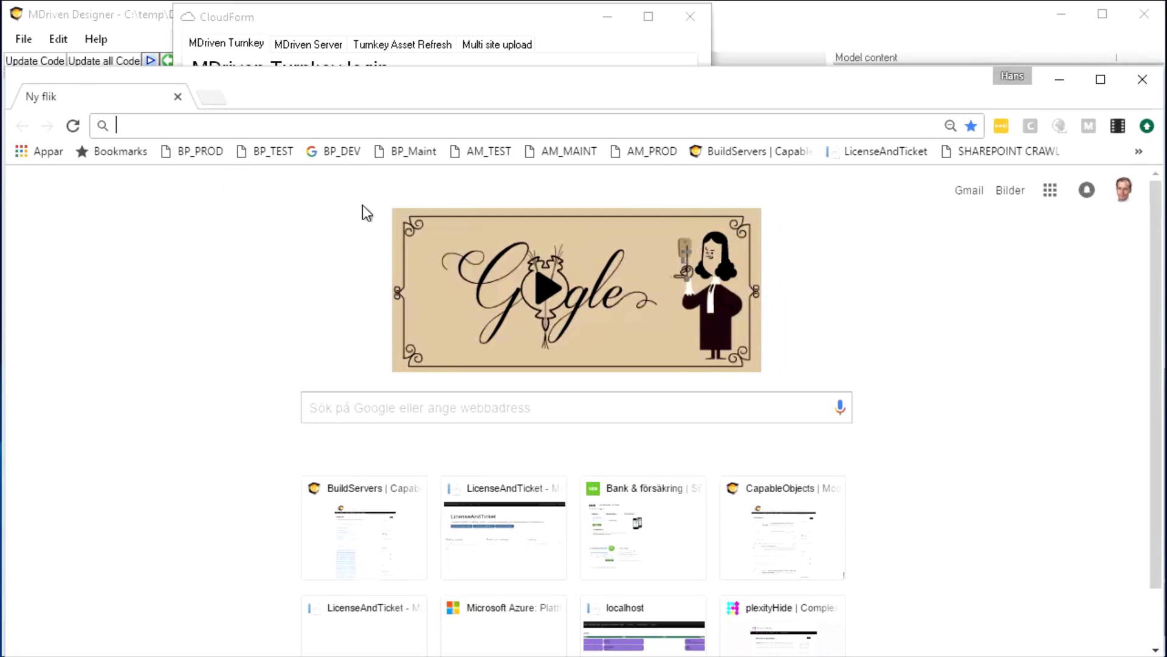
Load LicenseAndTicket and show My Turnkey Sites, with demo55 listed as Deployed
text(lic)
key(Return)
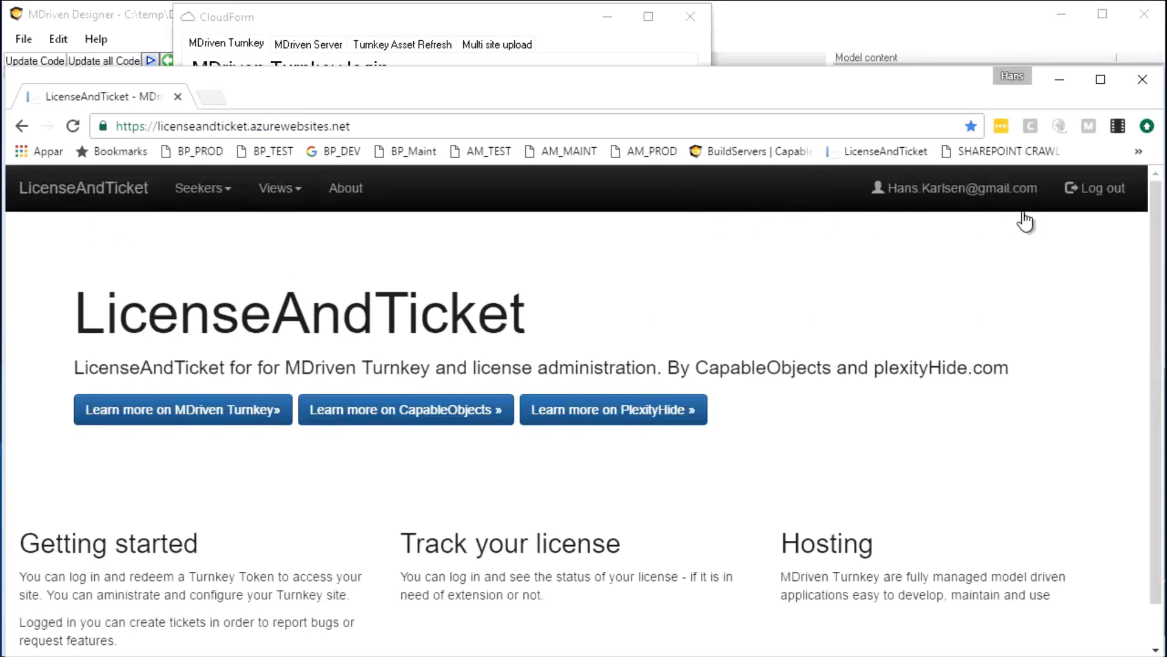
click(287, 192)
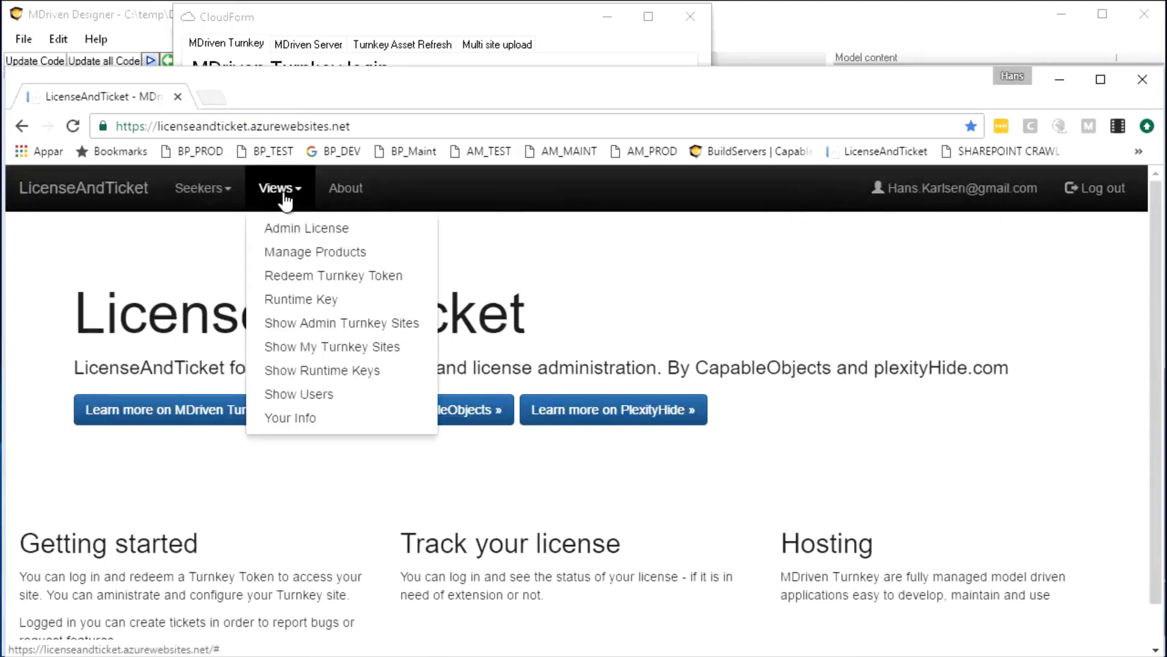
click(290, 347)
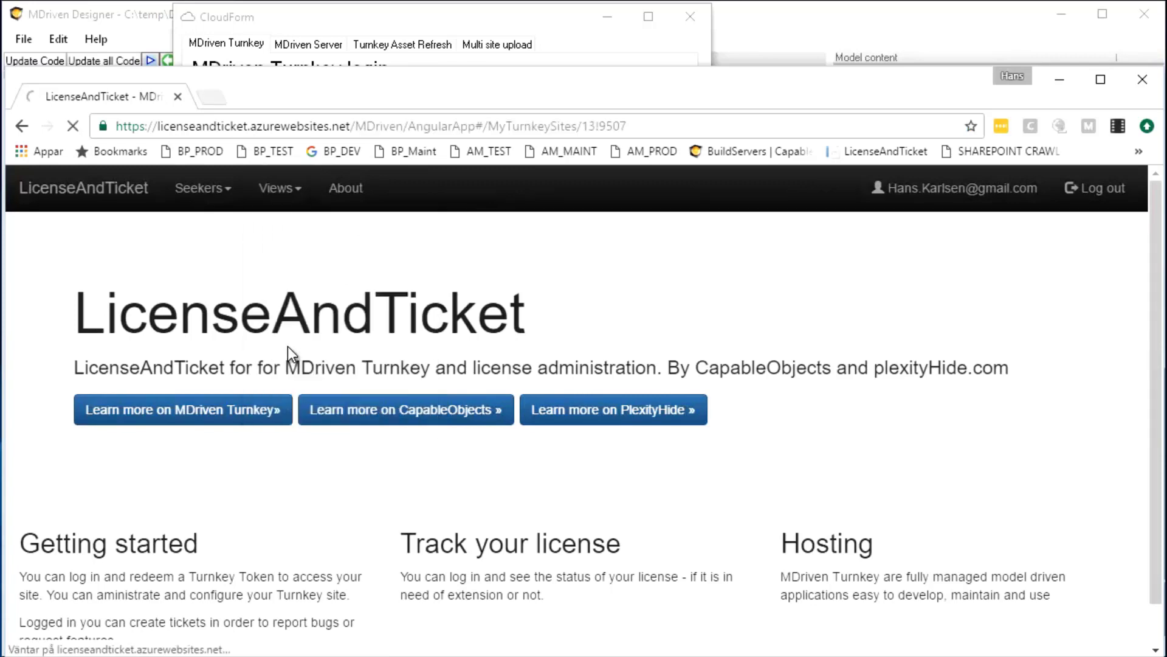
scroll(464, 412, down, 7)
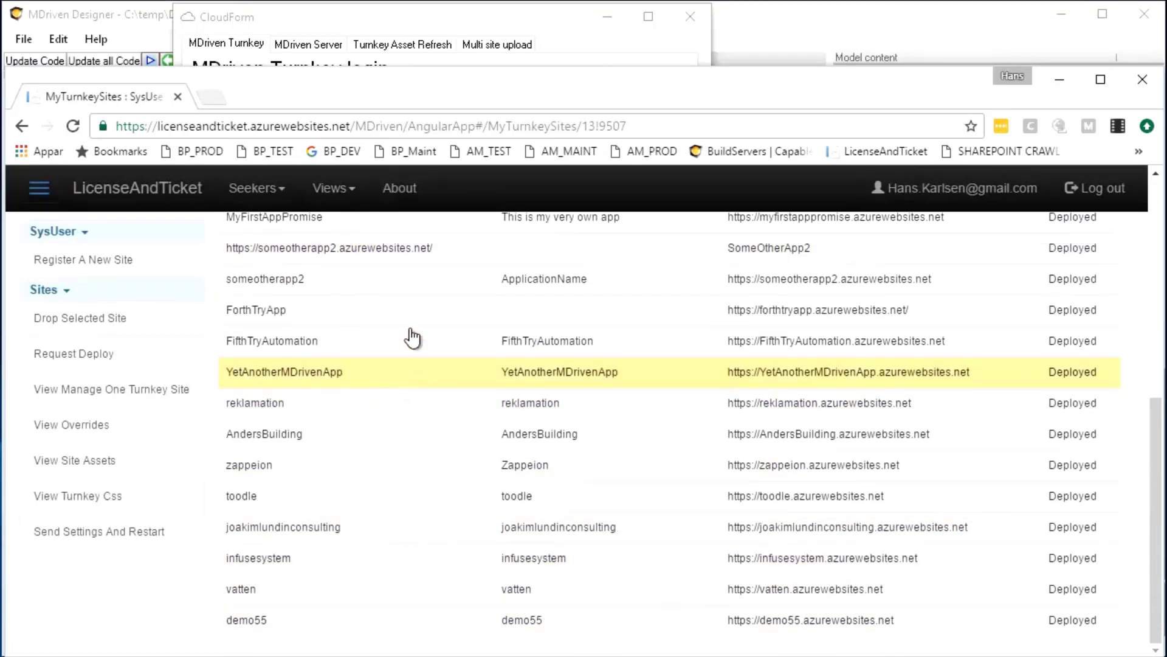
Confirm CloudForm's site combo still targets demo55, then return to the browser
key(alt+Tab)
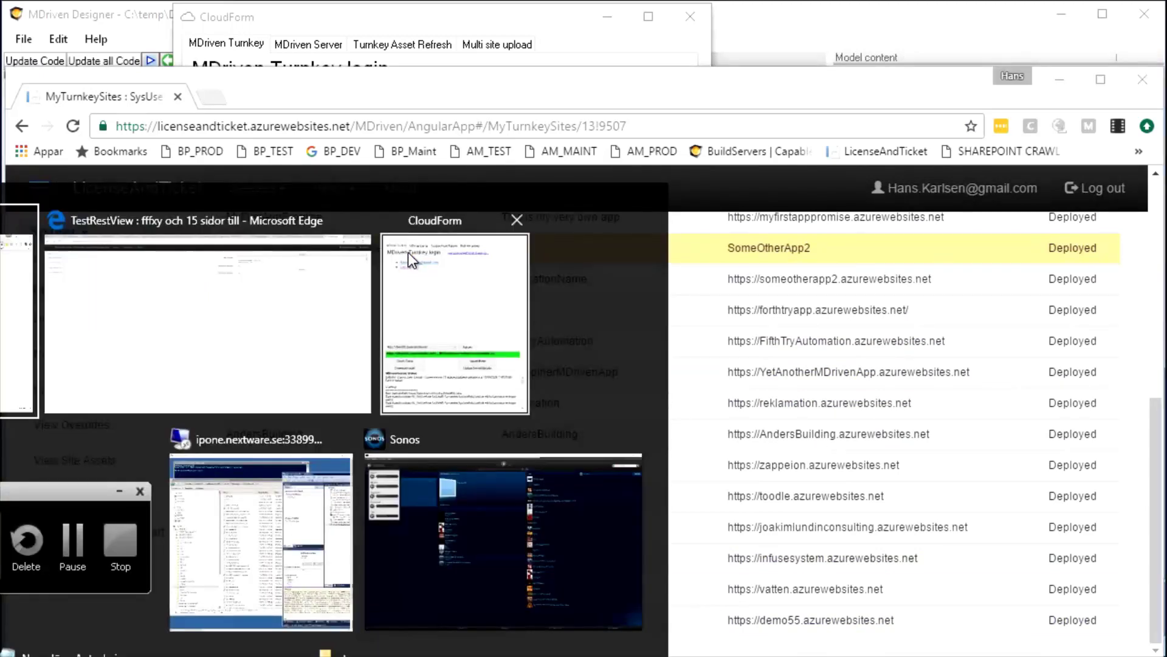
click(407, 249)
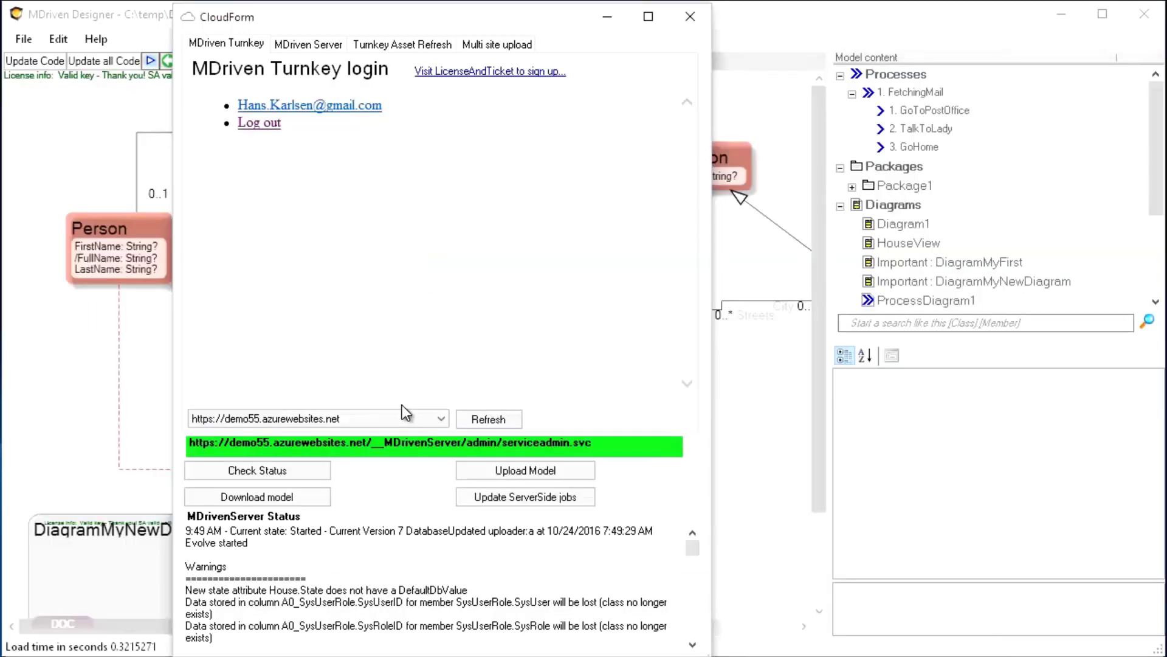
click(441, 420)
click(441, 420)
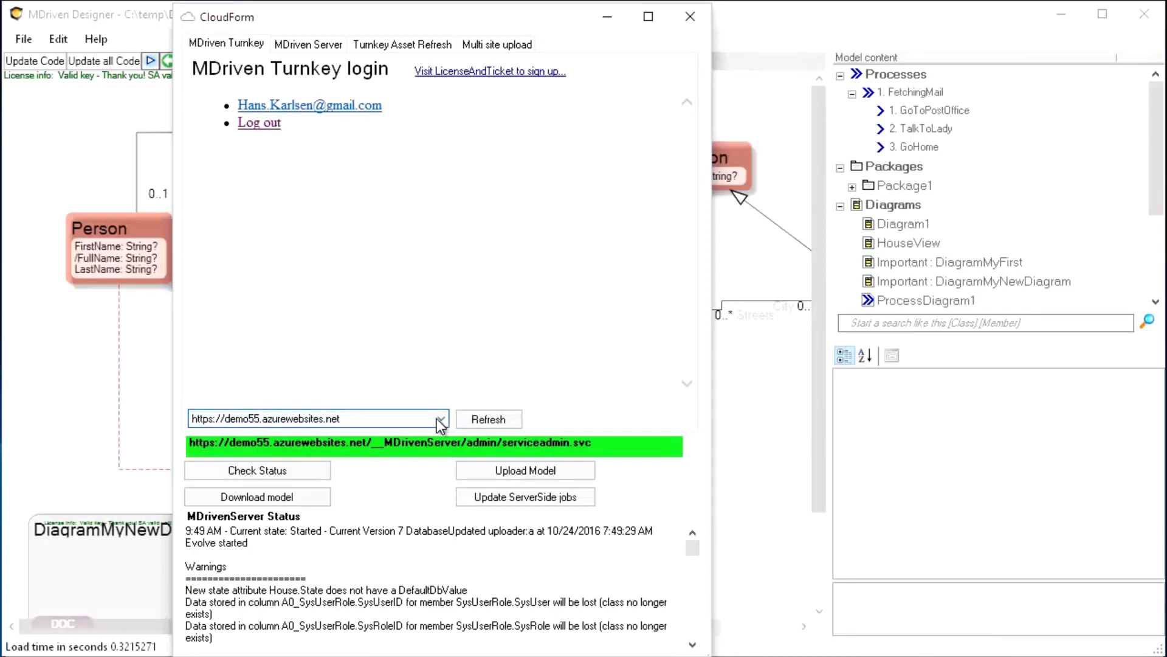
key(alt+Tab)
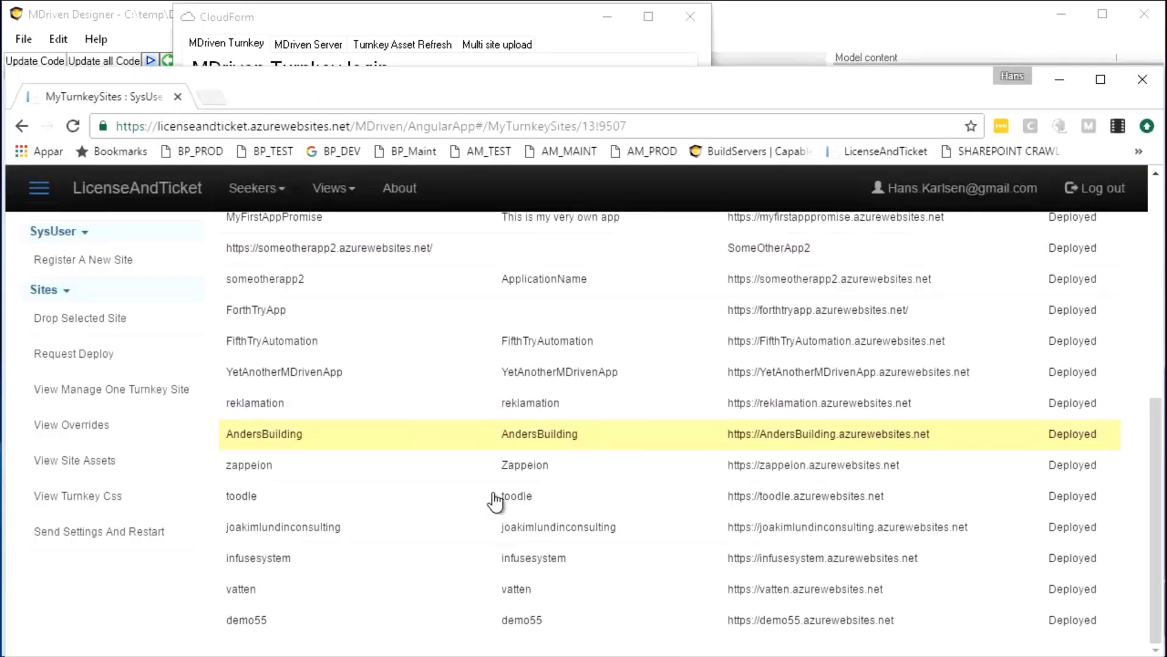
Open demo55's Manage One Turnkey Site page and visit the live demo55 site
right_click(270, 628)
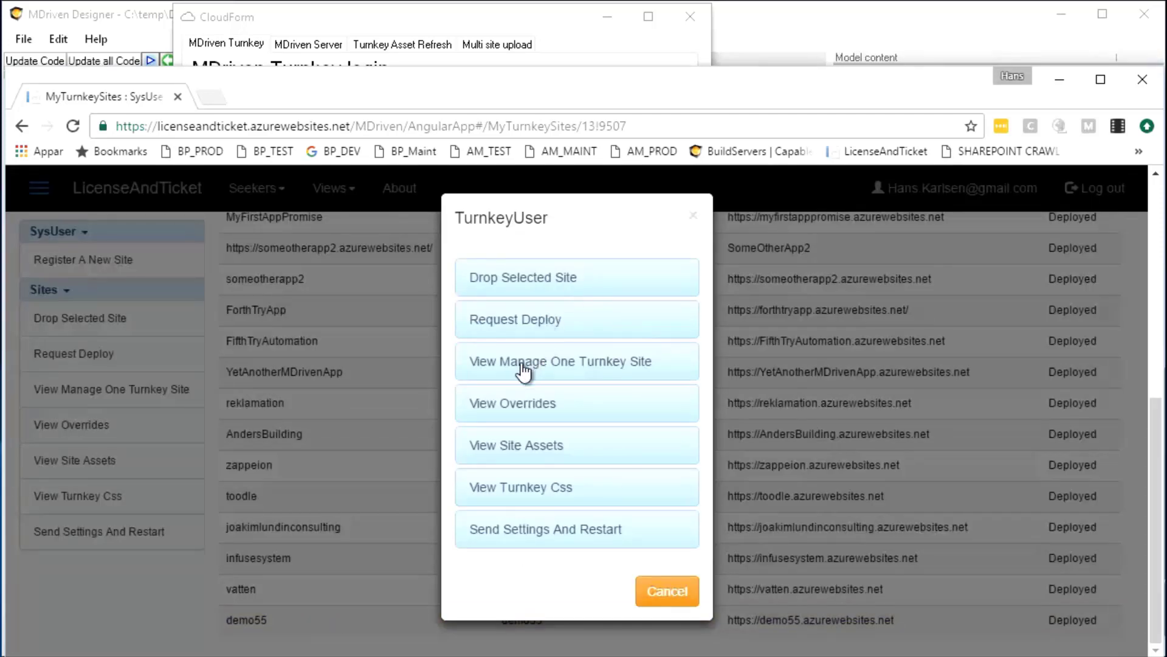
click(518, 362)
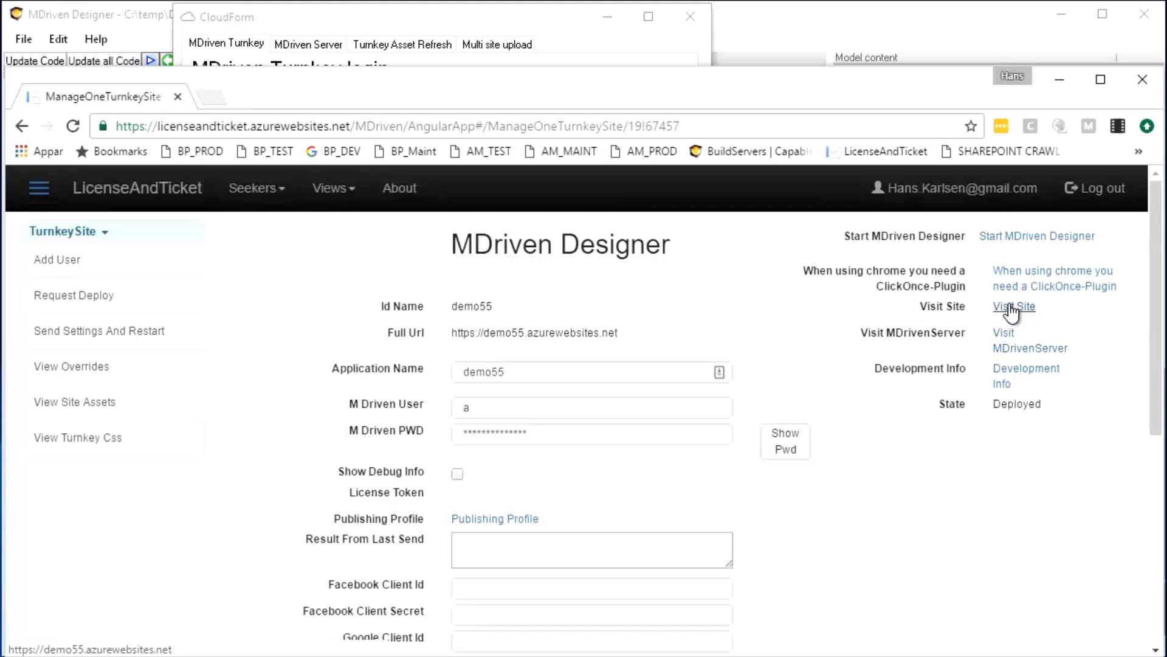
click(1010, 317)
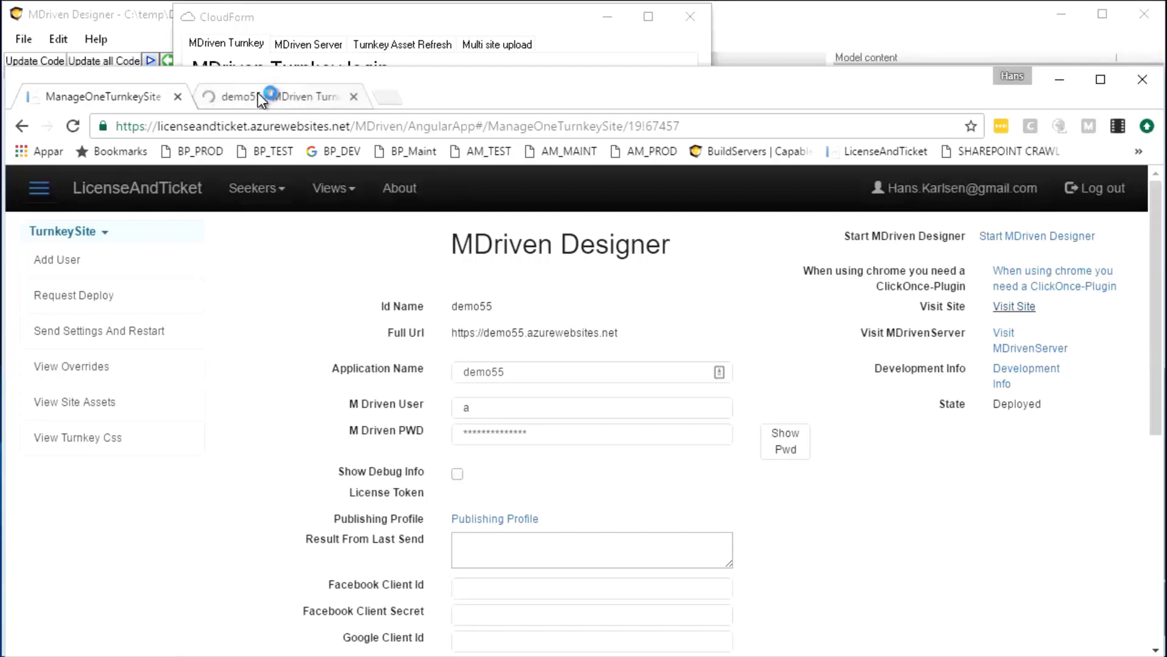
Check the demo55 page's message asking for an Index viewmodel, then bring MDriven Designer back
click(259, 97)
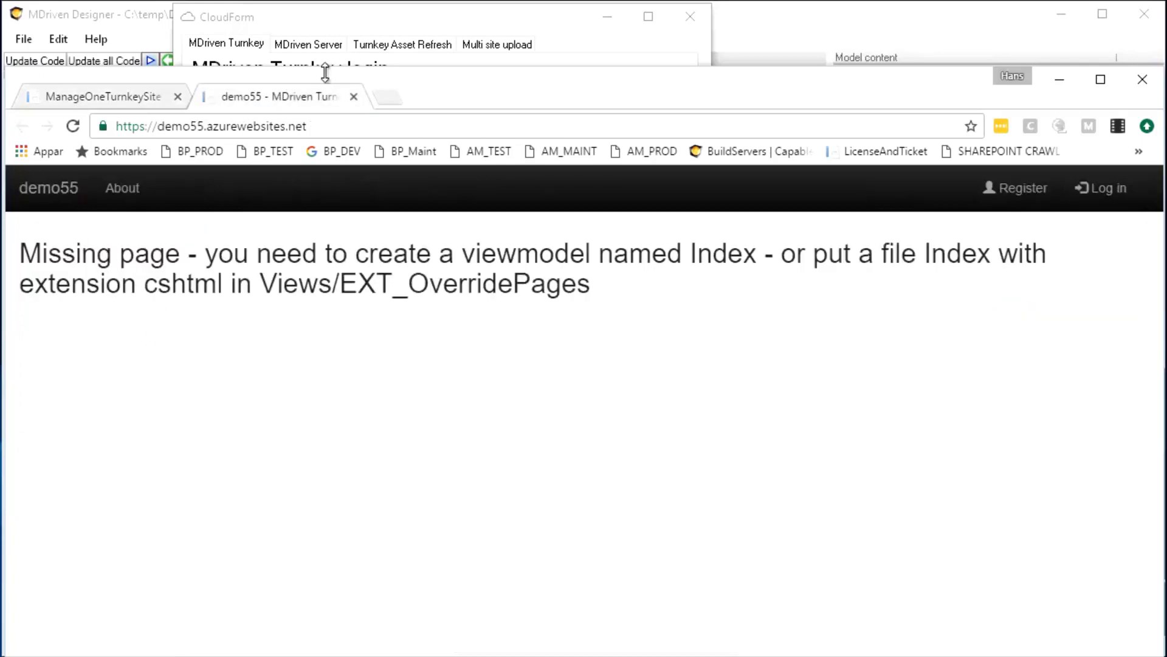
drag(325, 72, 331, 44)
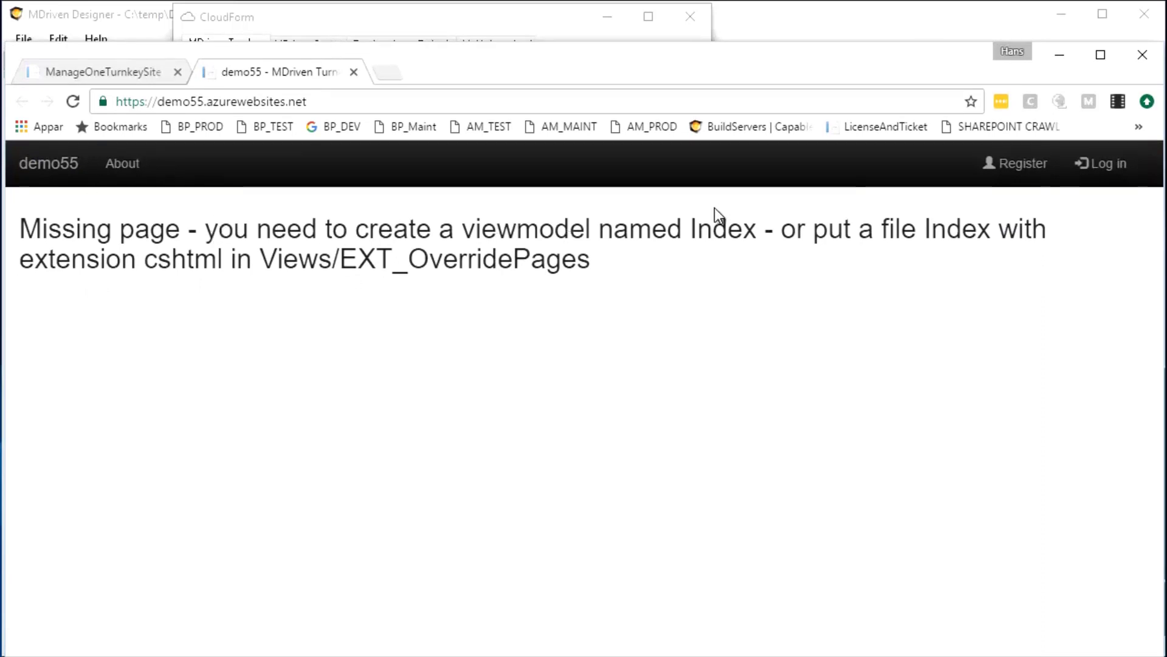
drag(696, 228, 750, 235)
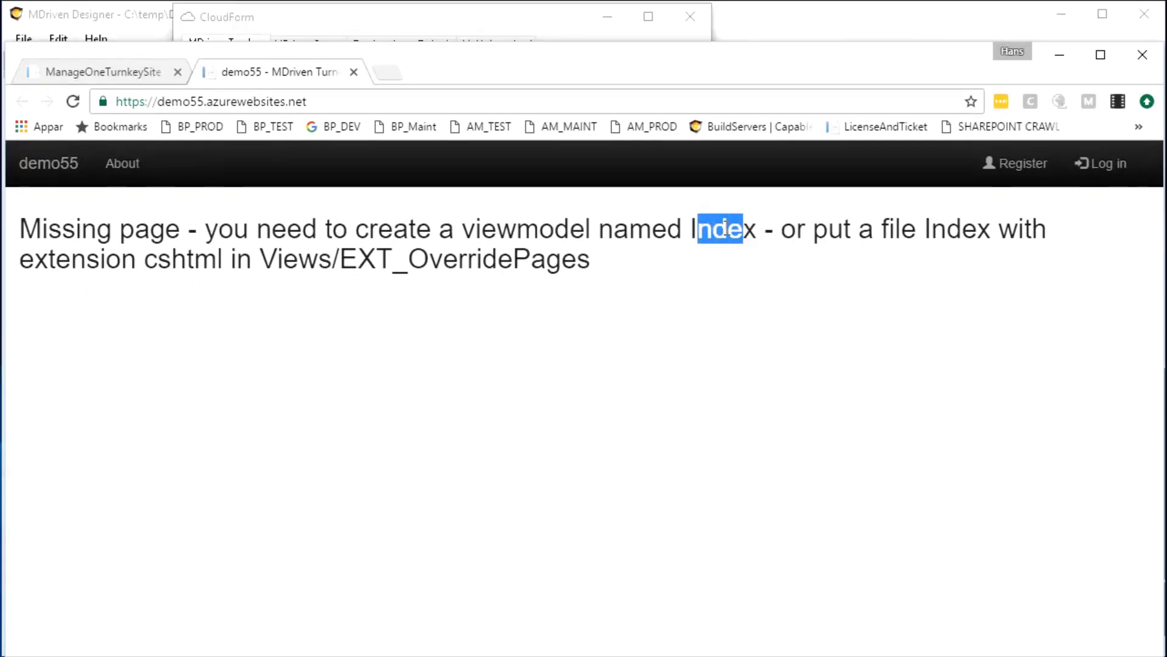
click(107, 16)
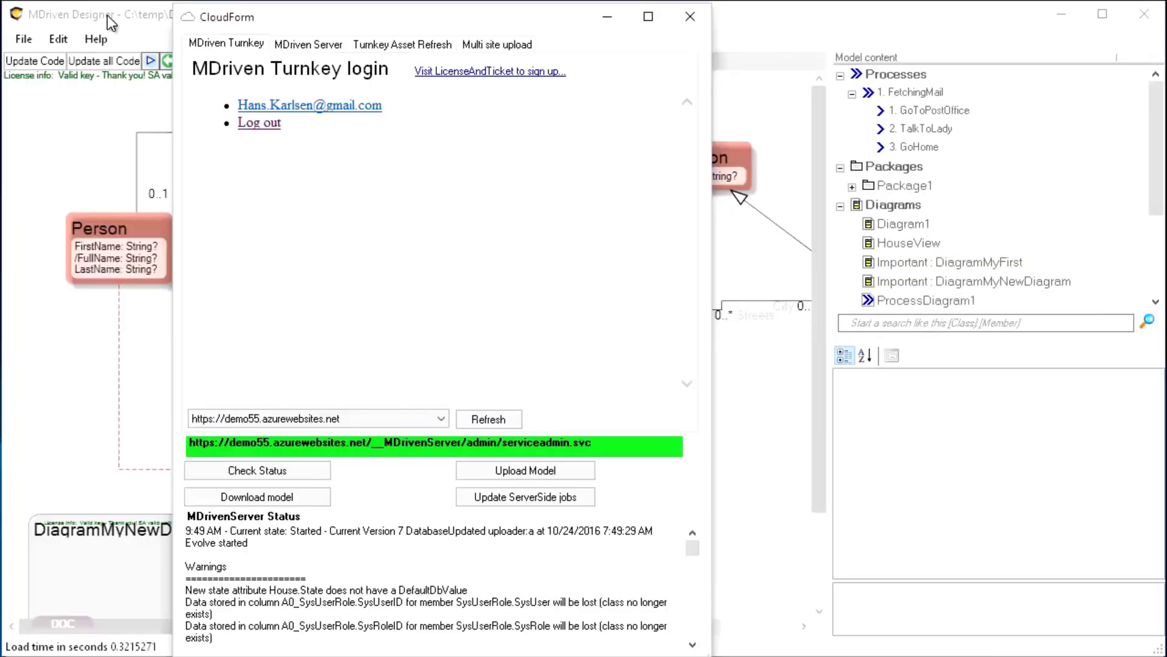
Close CloudForm and add a new view model under the ViewModels node
click(705, 17)
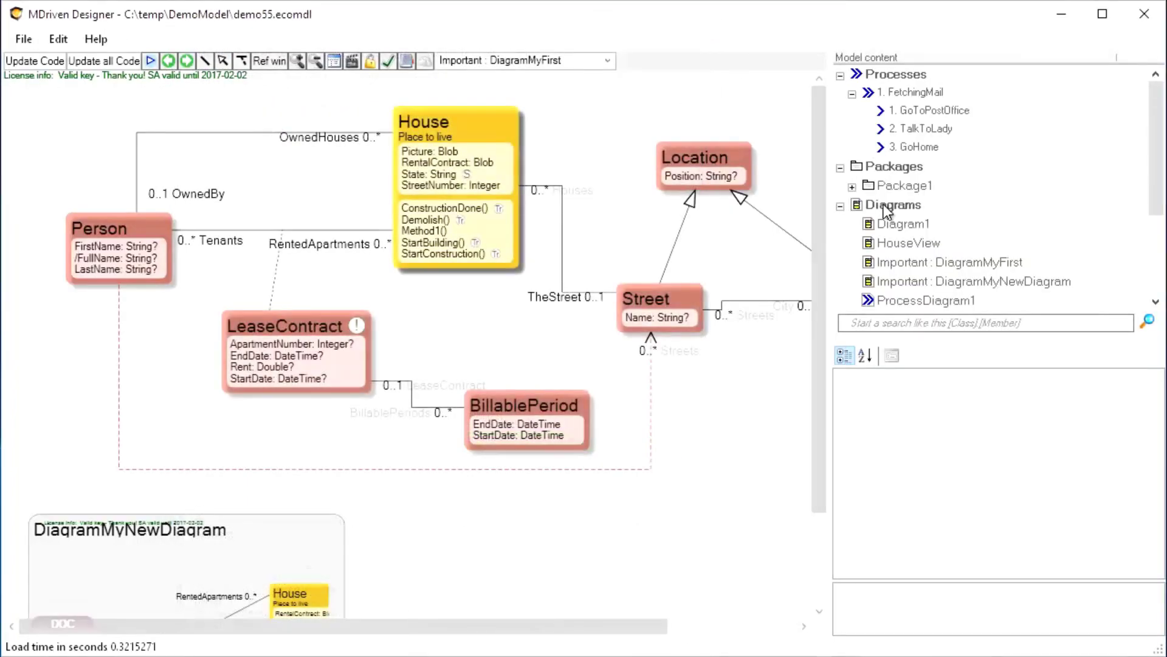
scroll(884, 203, down, 10)
drag(1157, 274, 1134, 135)
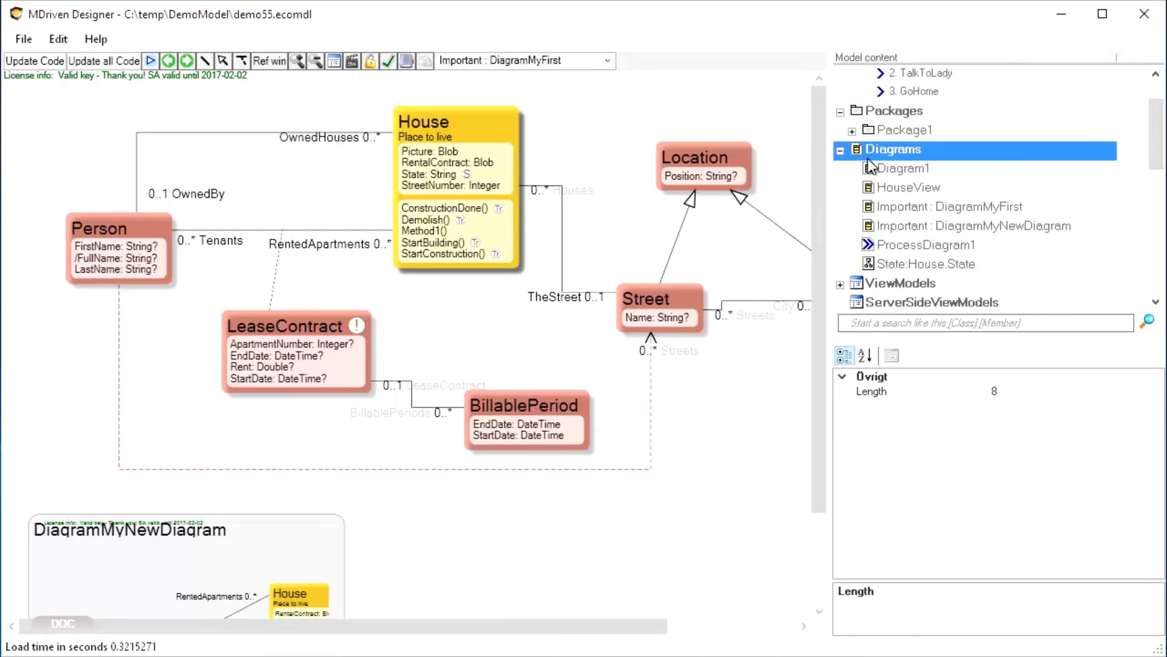
click(840, 286)
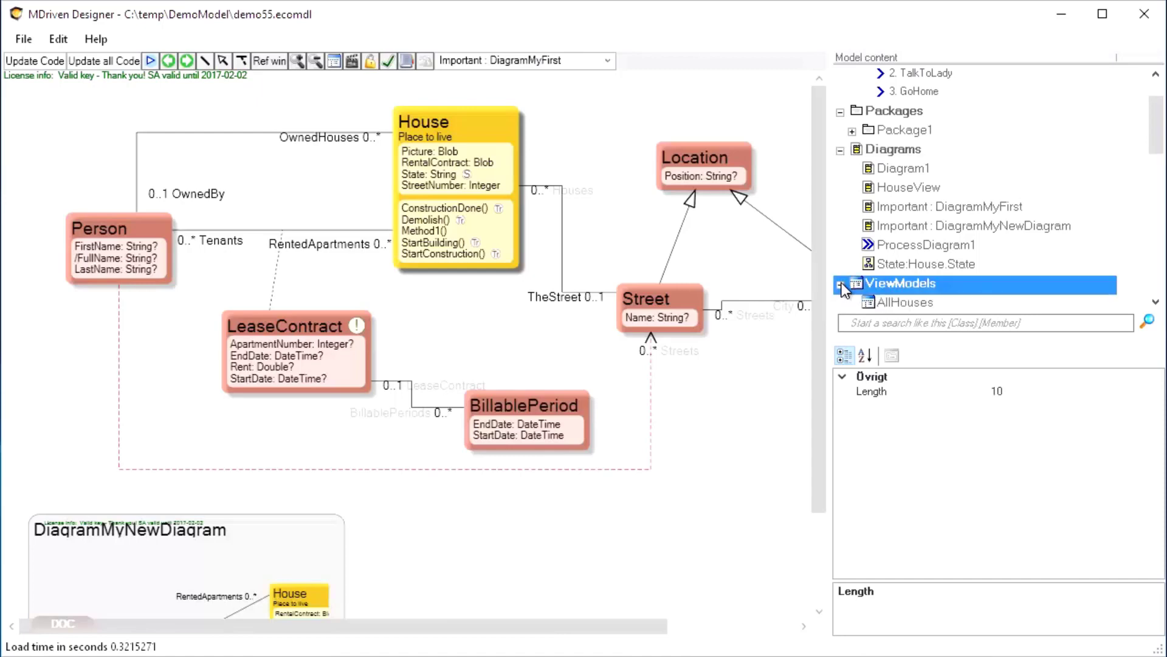
drag(1158, 125, 1158, 159)
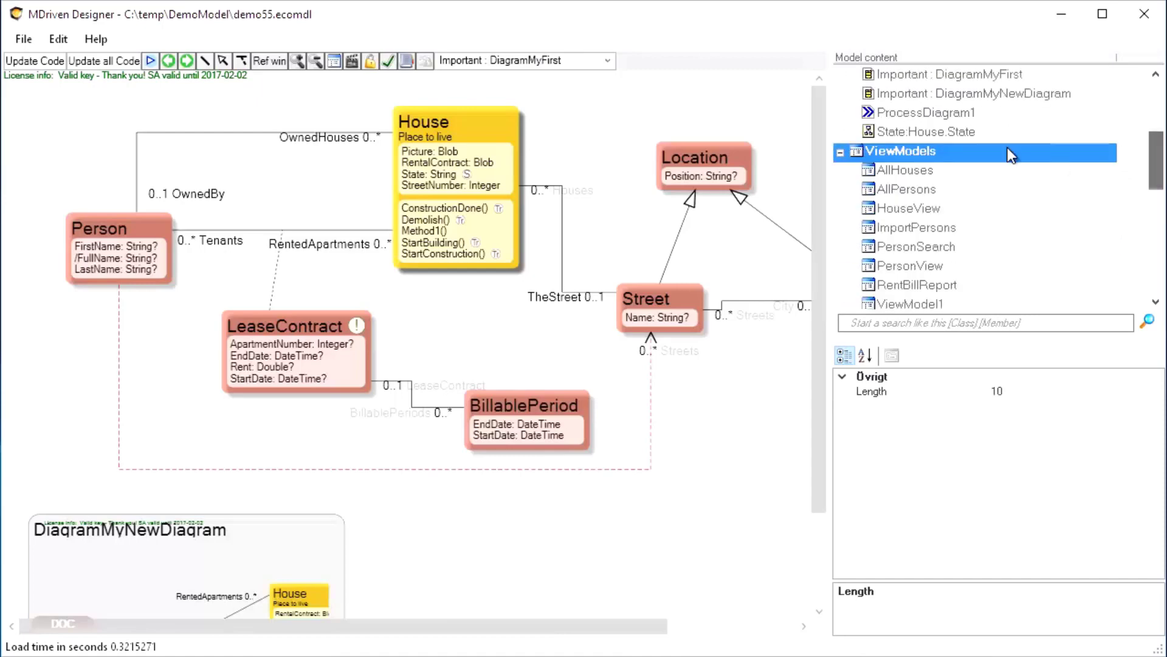
right_click(899, 155)
mouse_move(955, 254)
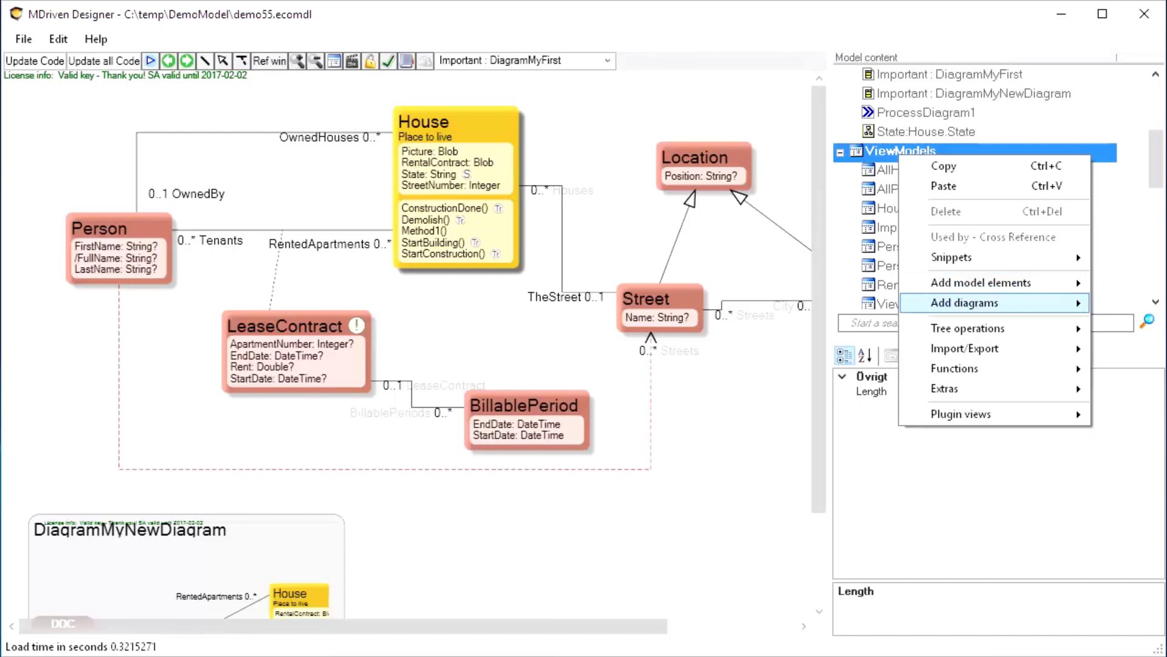
mouse_move(971, 284)
click(858, 353)
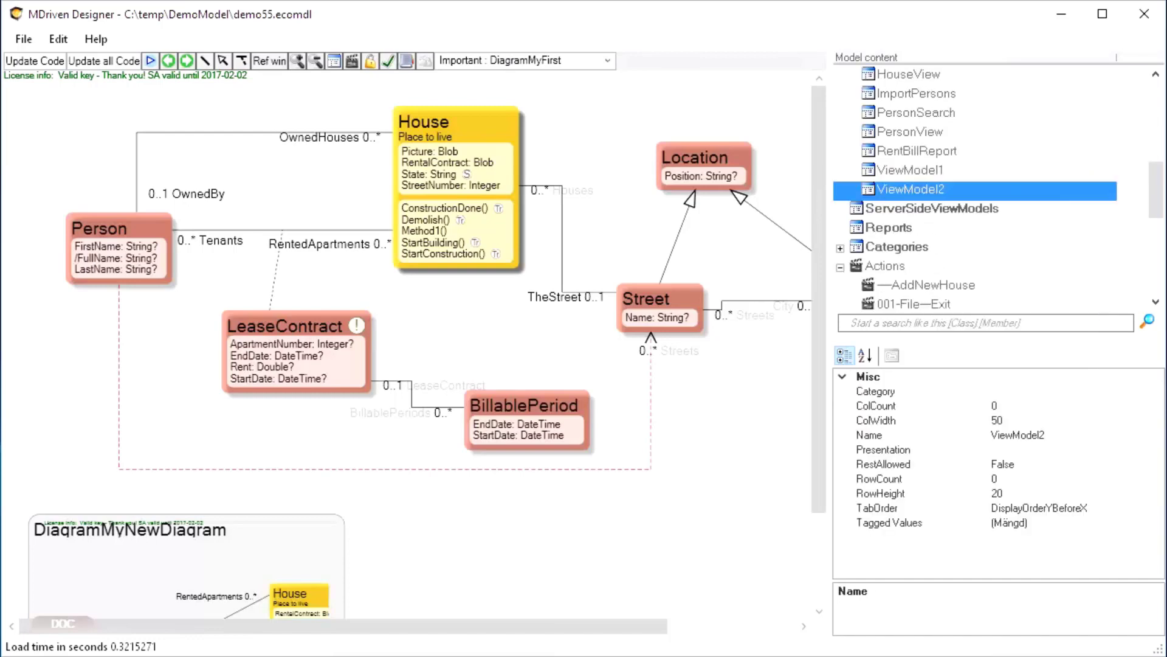
Rename the new ViewModel2 to Index
click(910, 176)
click(903, 191)
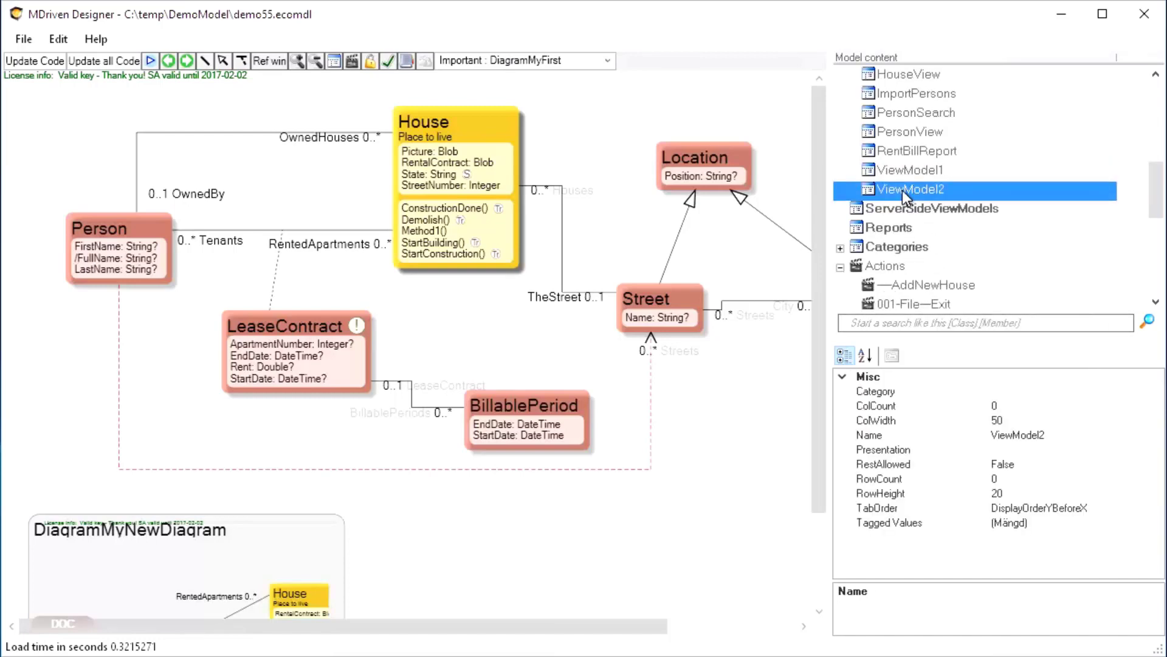
click(954, 192)
text(Index)
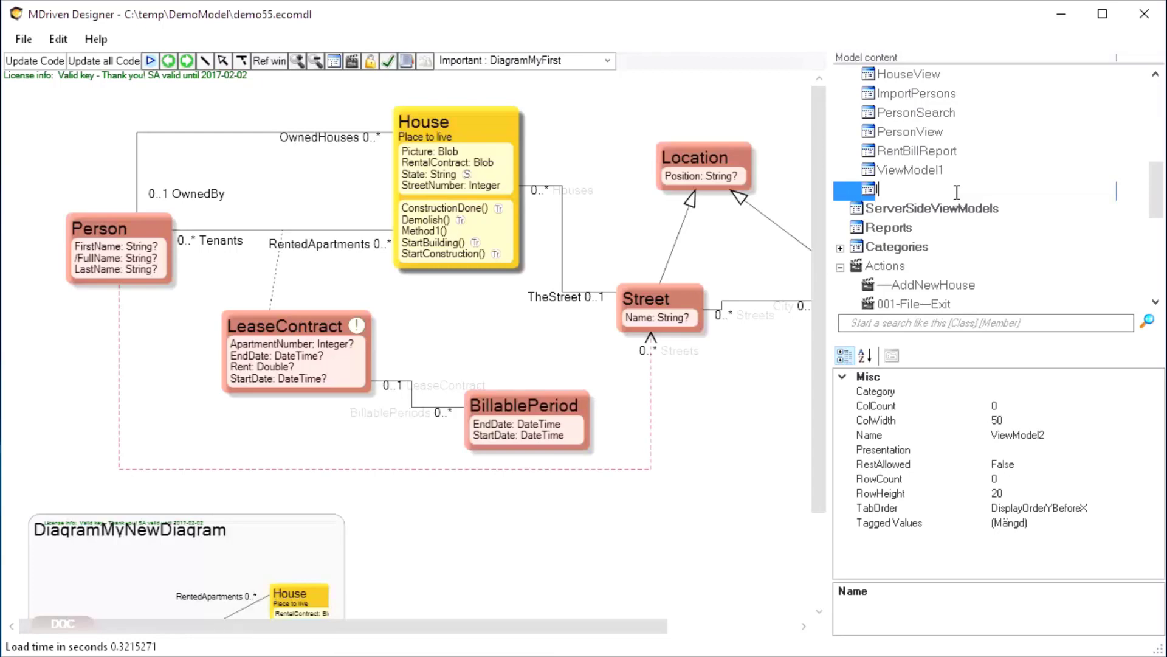
key(Return)
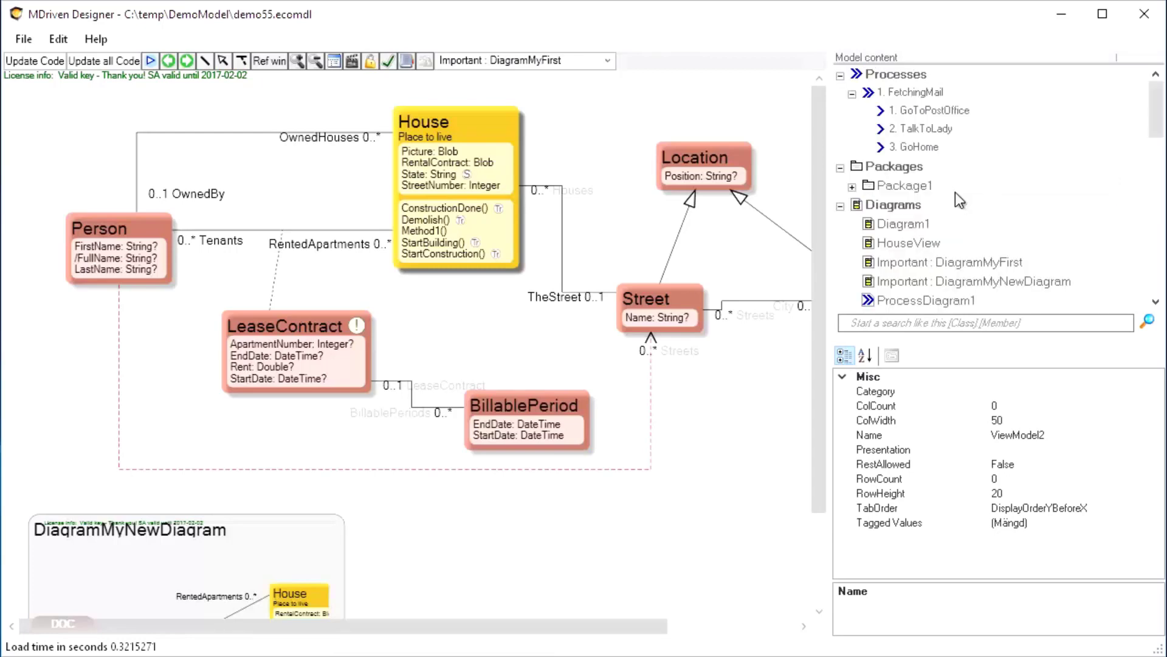
scroll(1137, 139, down, 6)
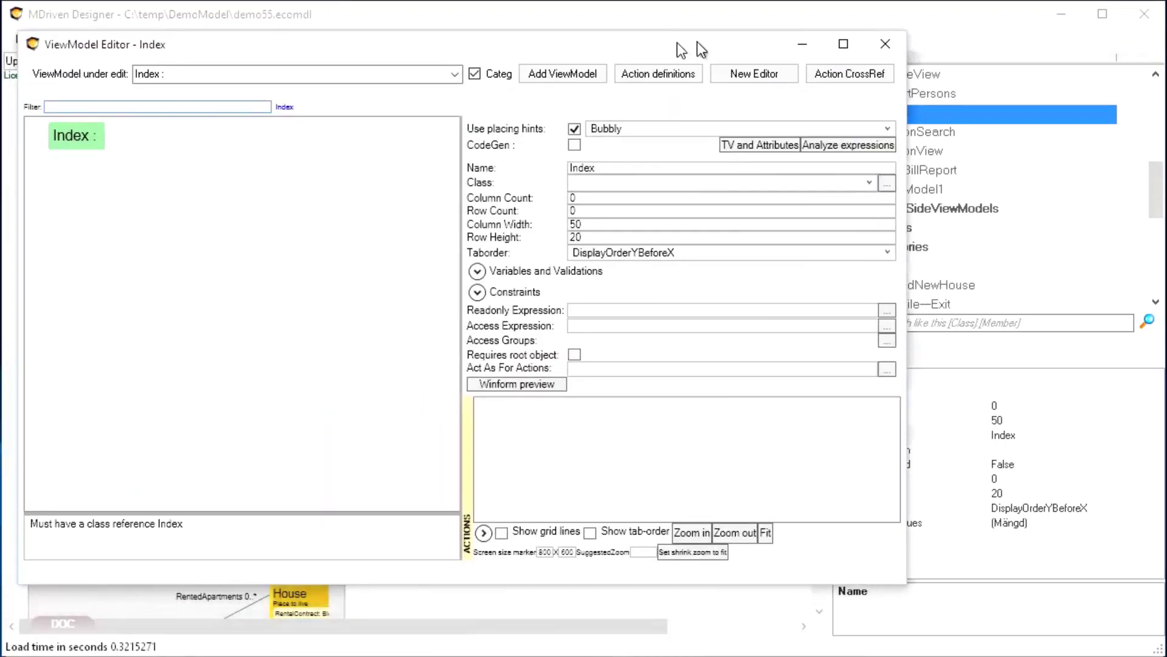
Set Index's class to Person and add a NewColumn with expression 'This is index'
click(829, 193)
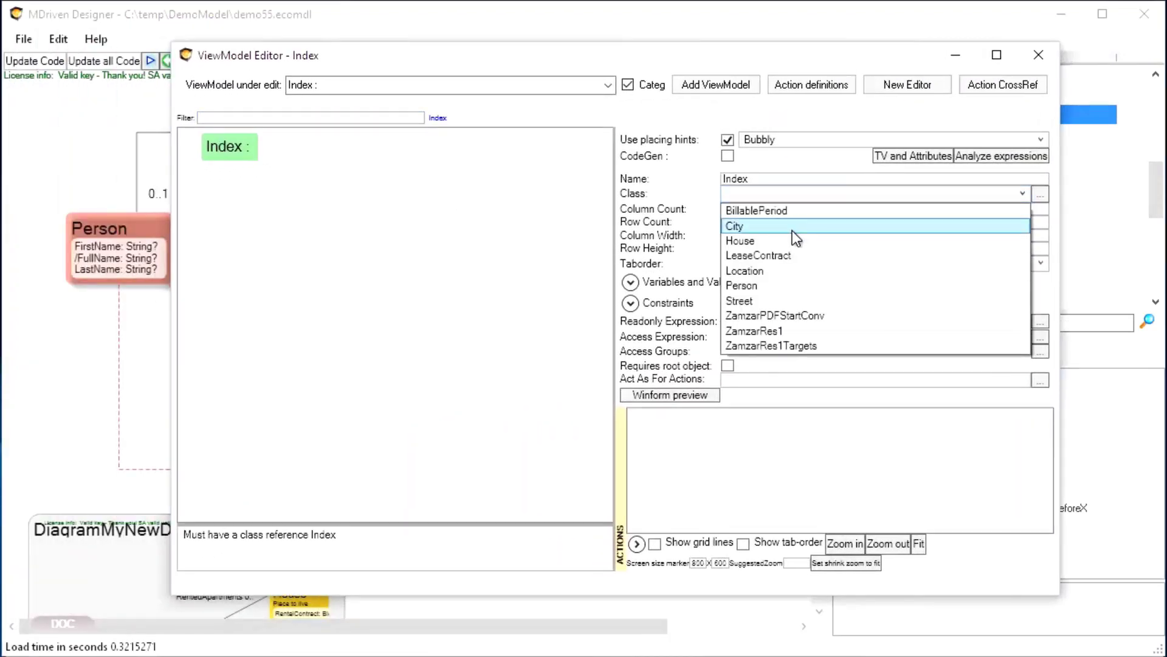
click(764, 286)
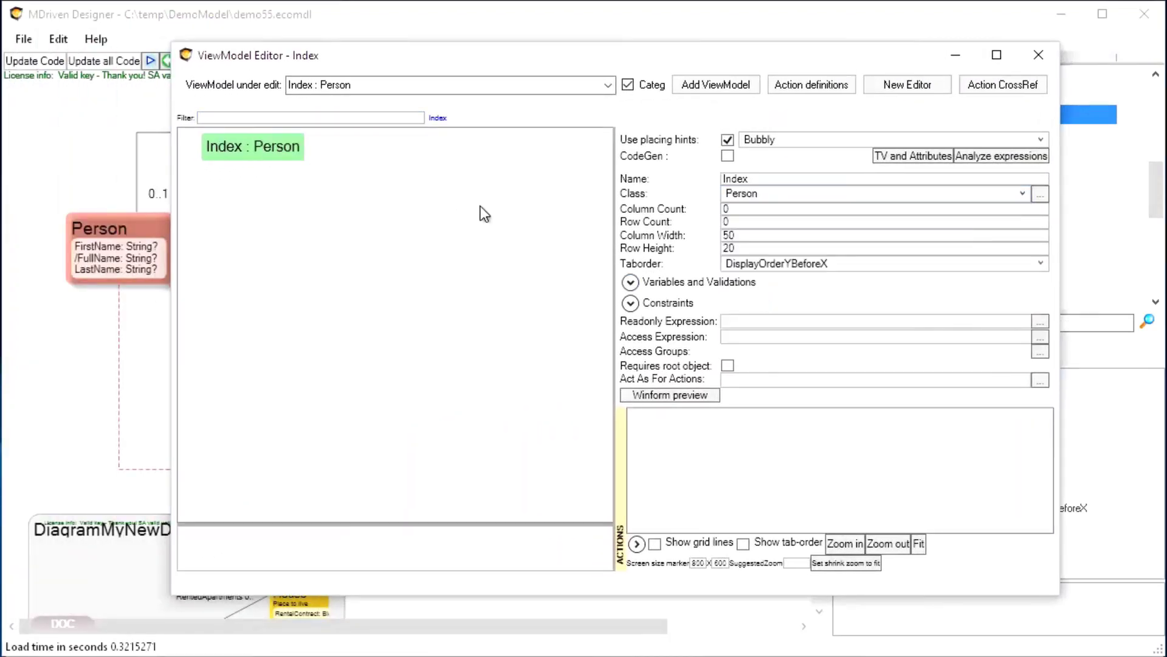
right_click(246, 150)
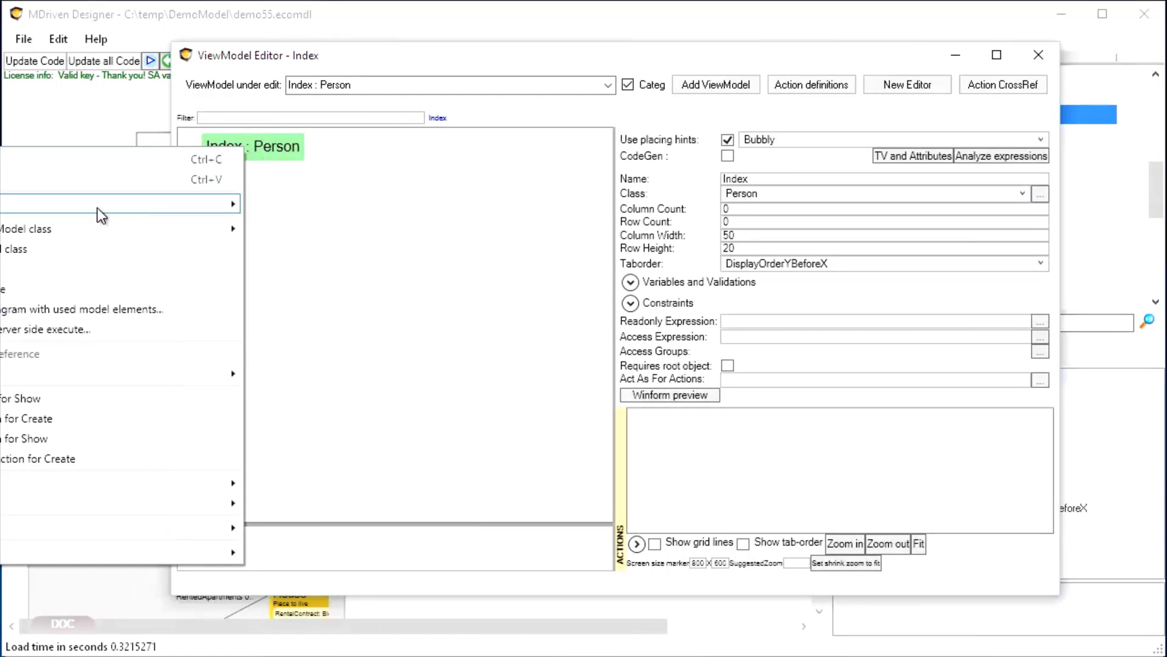
click(226, 204)
click(250, 165)
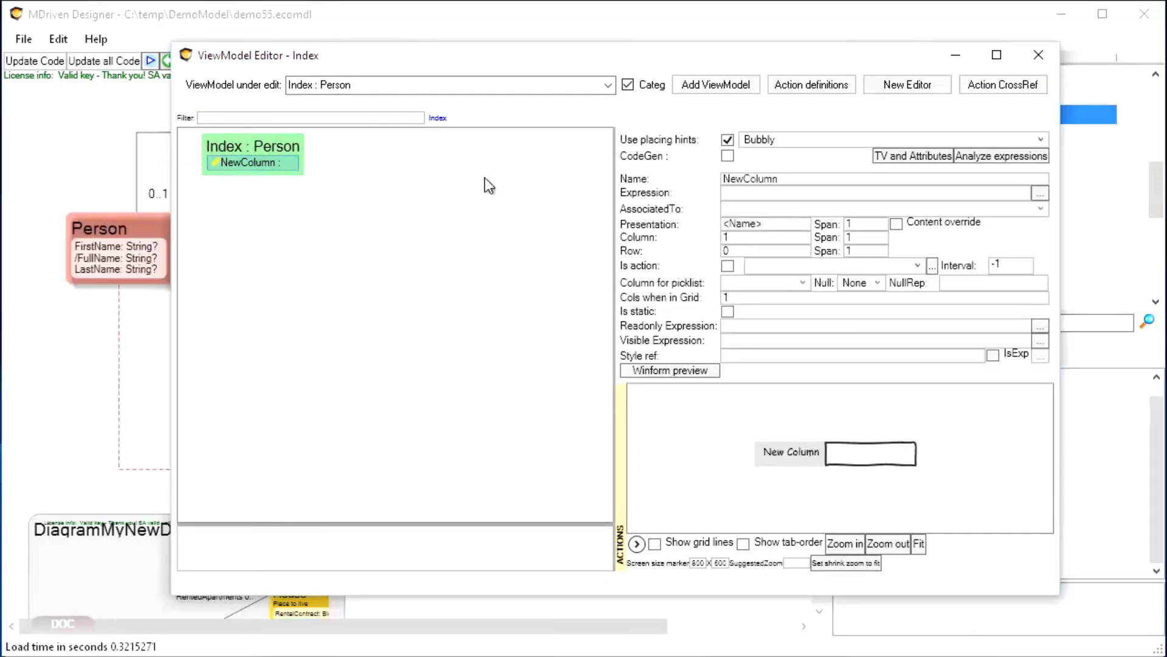
click(752, 191)
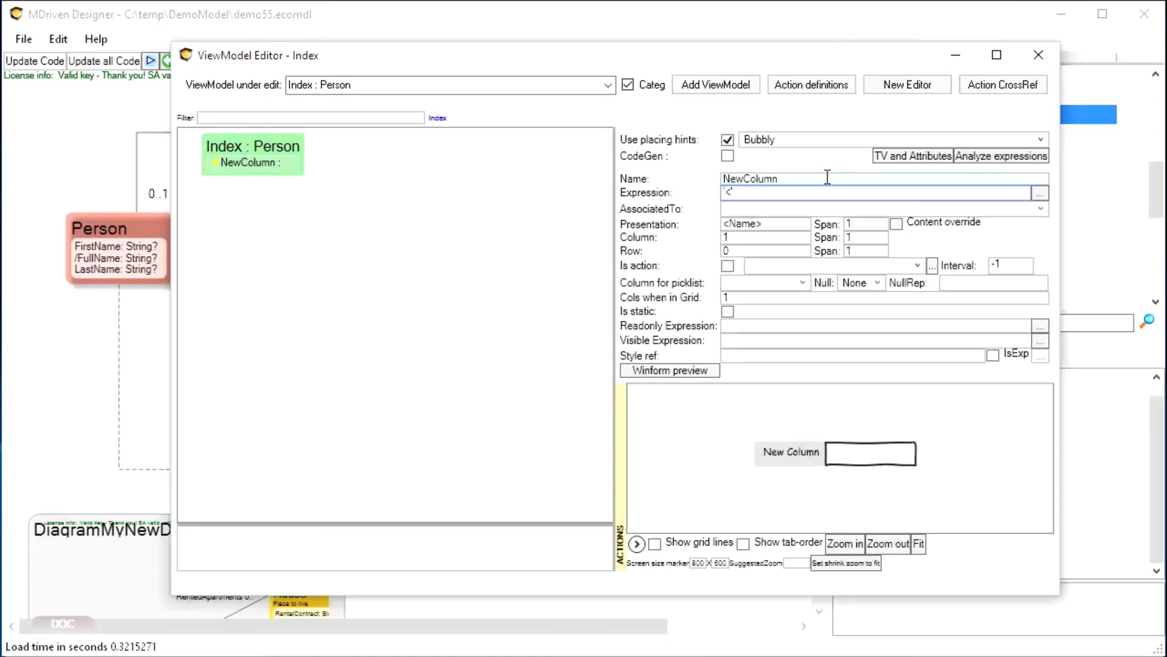
text('This is index')
key(Tab)
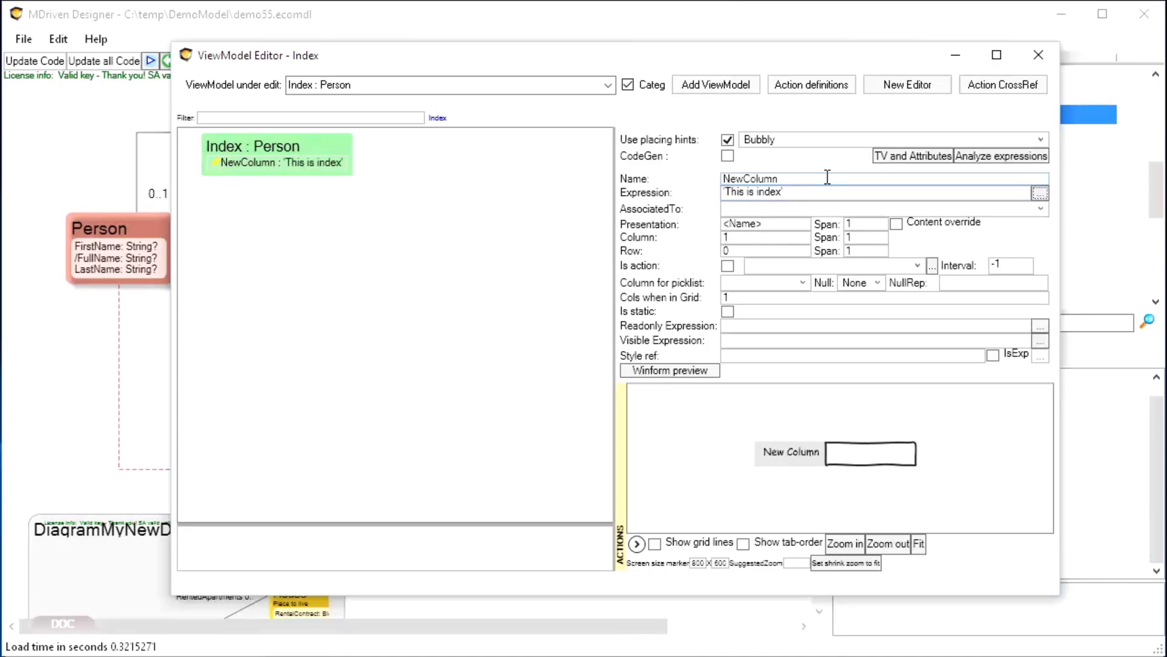
click(55, 154)
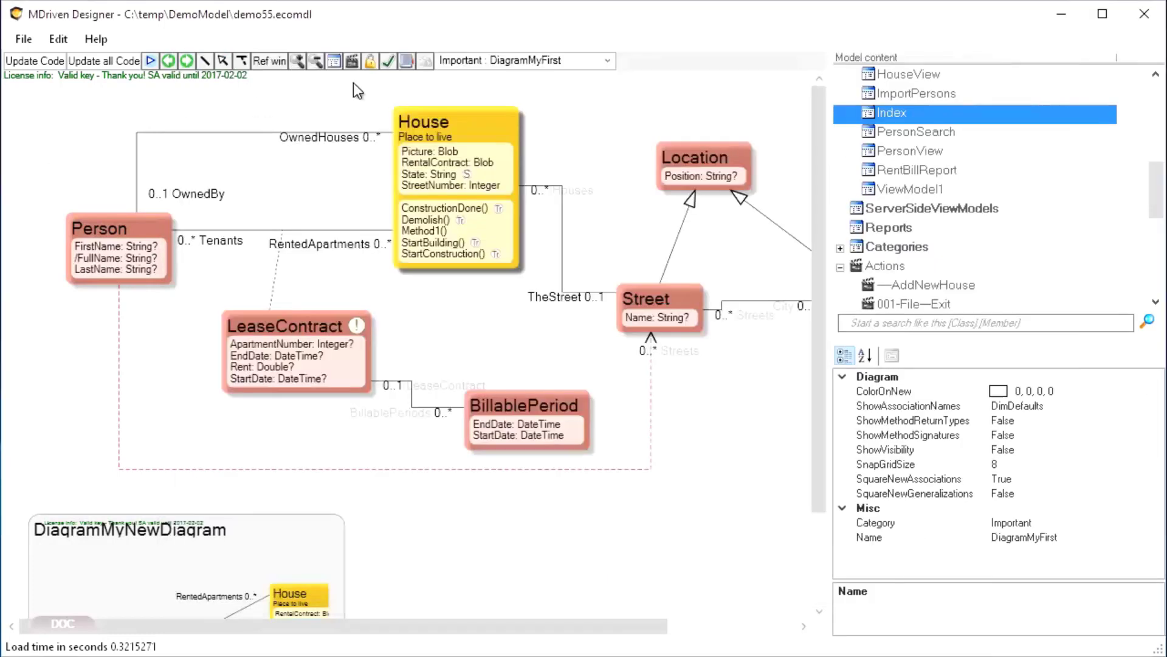
Upload the model to demo55.azurewebsites.net through the cloud connection dialog, then switch to the browser
click(426, 64)
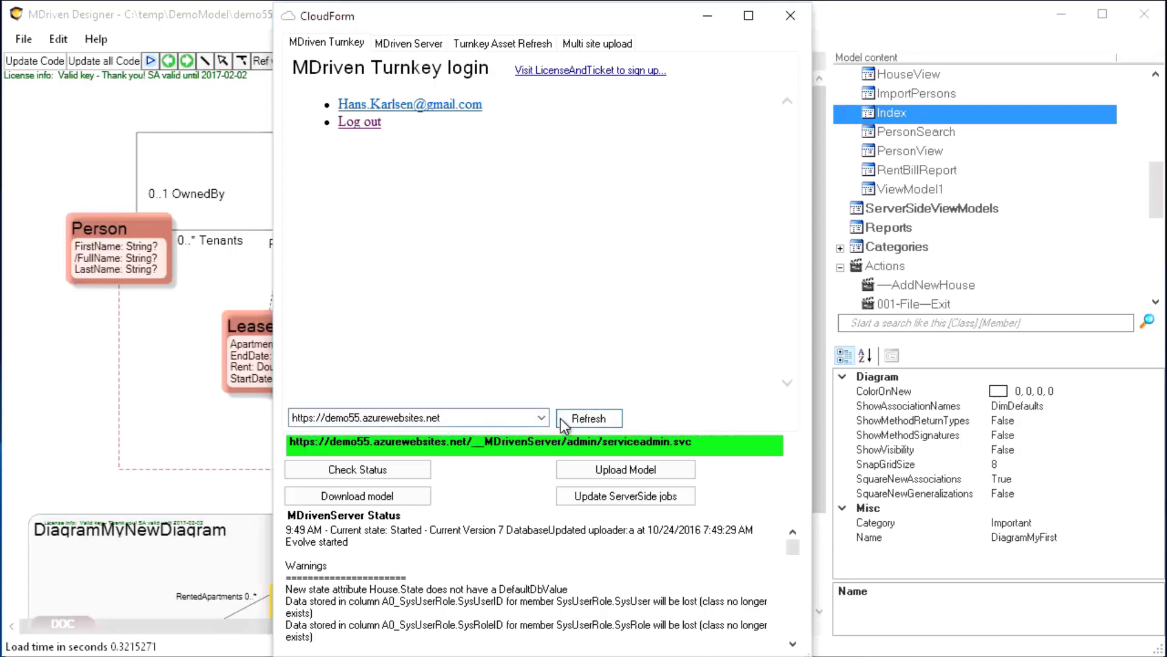
click(647, 469)
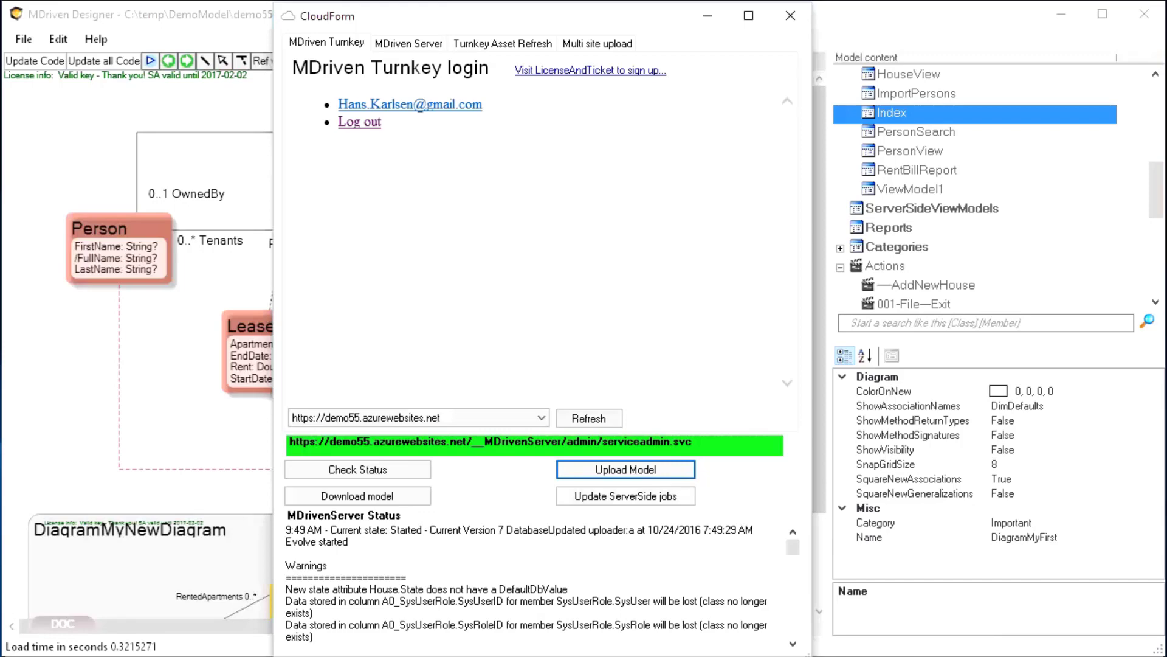
key(alt+Tab)
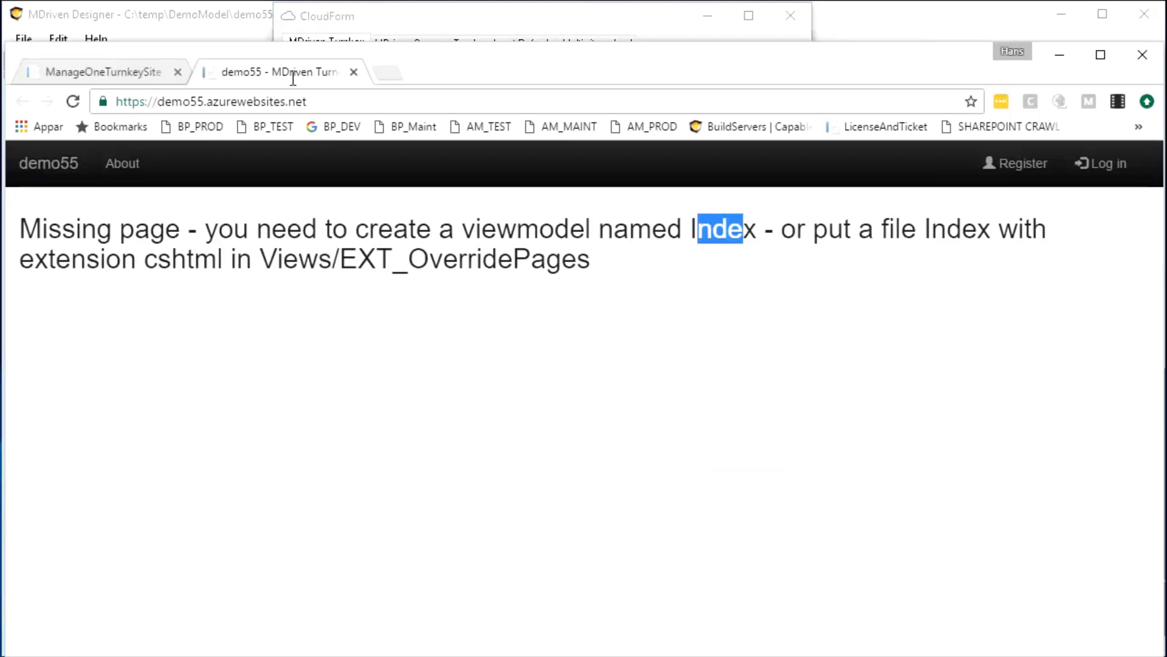
Reload demo55 to confirm 'This is index' appears, then open Views > Show All Houses
click(378, 100)
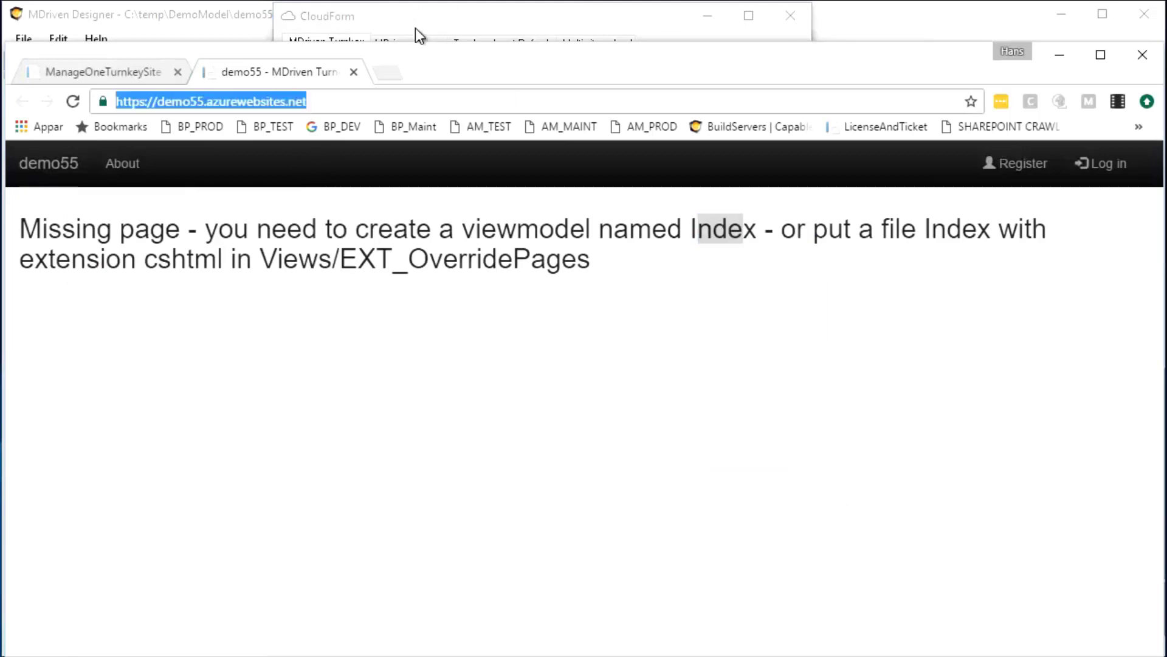
key(Return)
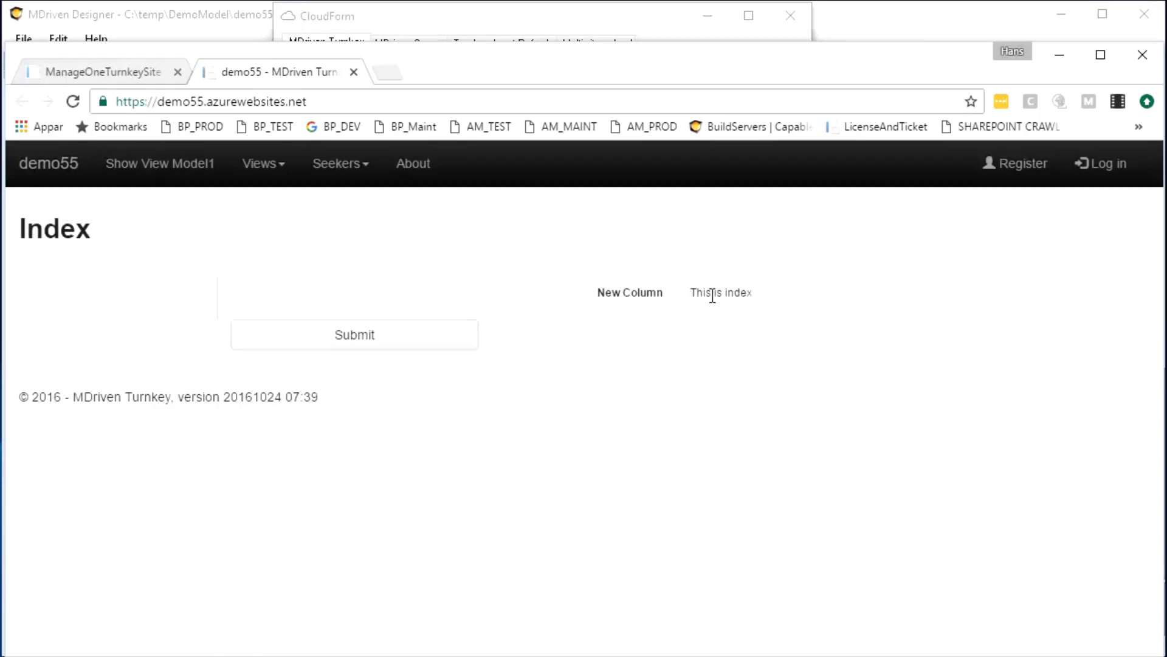
drag(692, 296, 779, 303)
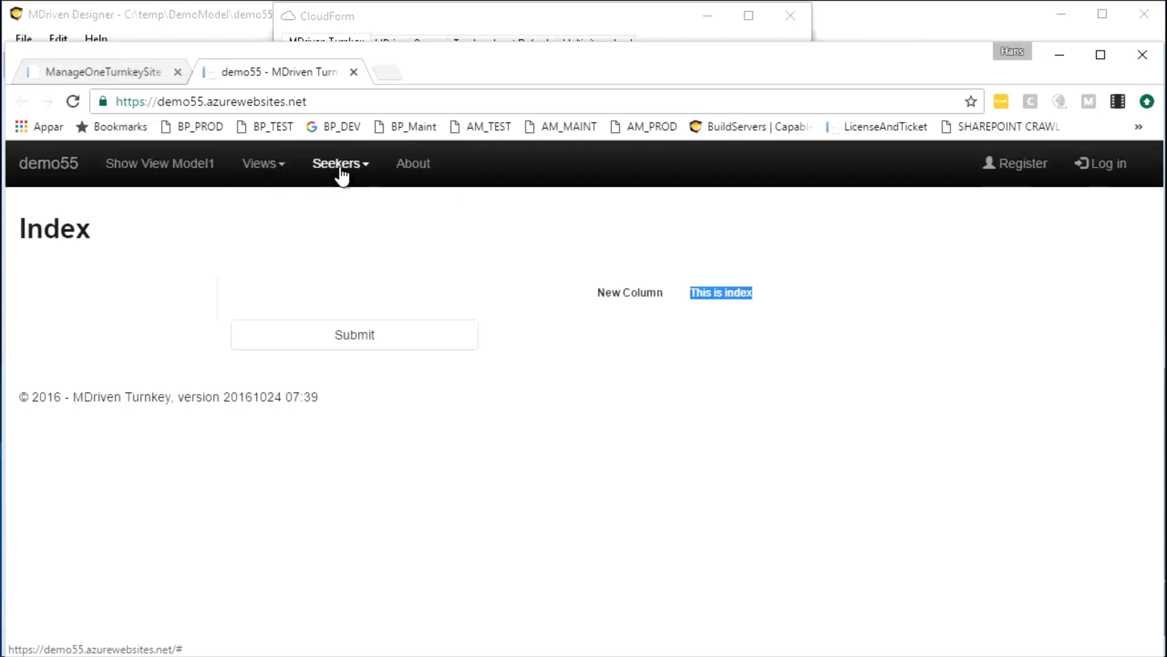
click(282, 171)
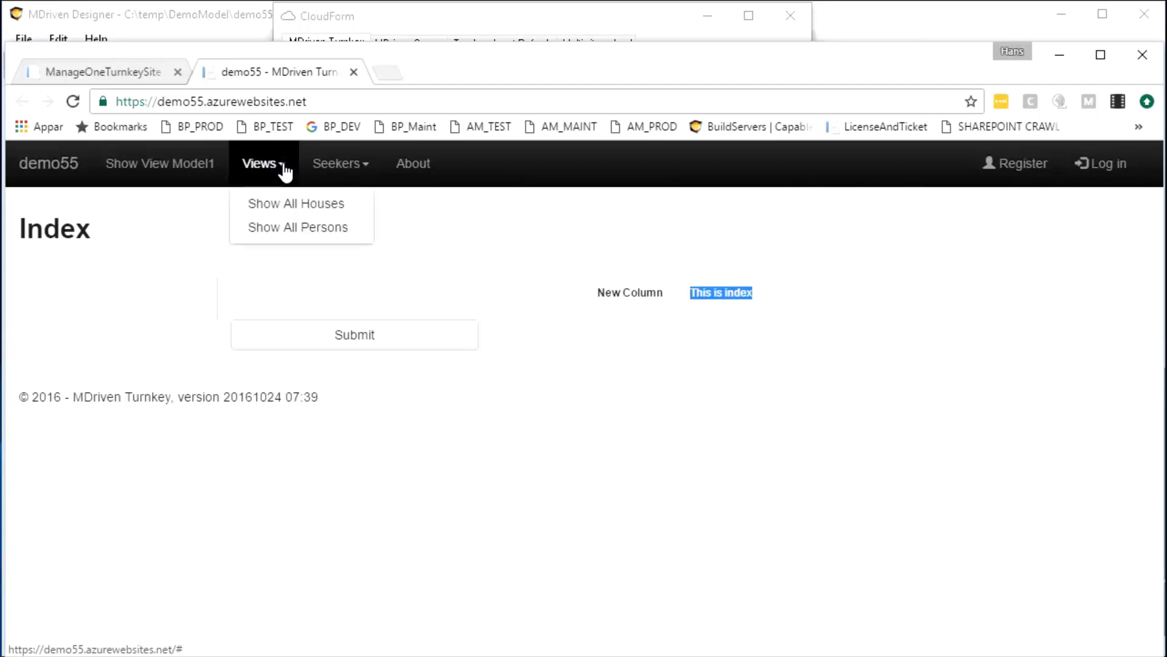
click(305, 205)
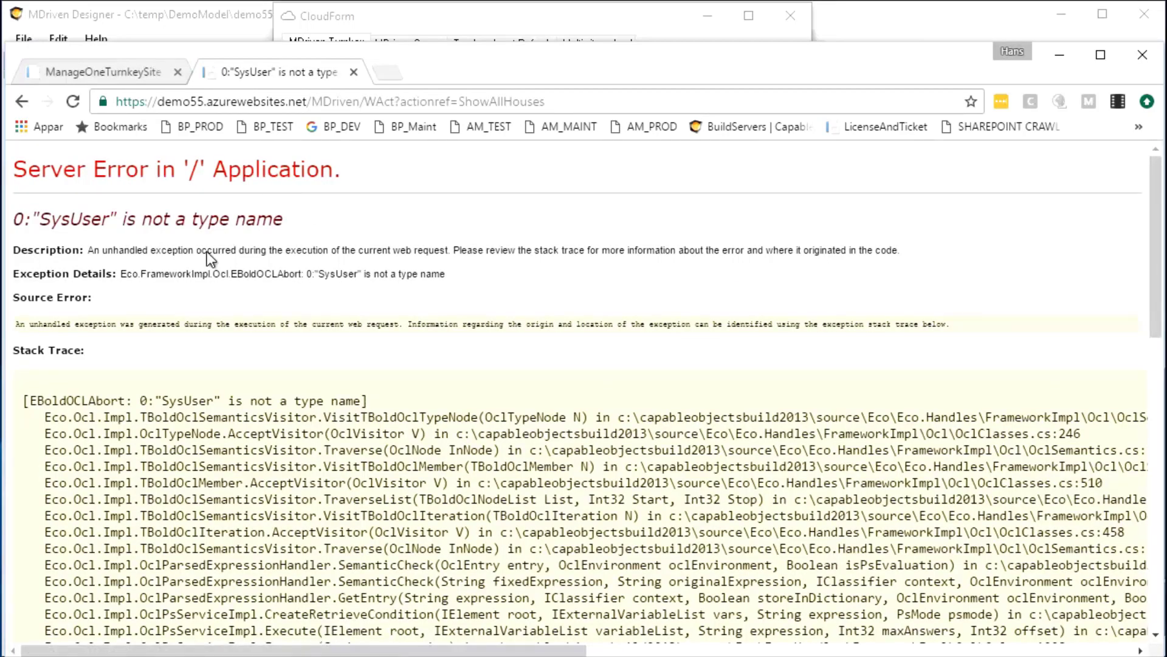
Note the 'SysUser is not a type name' error, close the Designer's cloud dialog, and open a new browser tab
drag(39, 219, 107, 216)
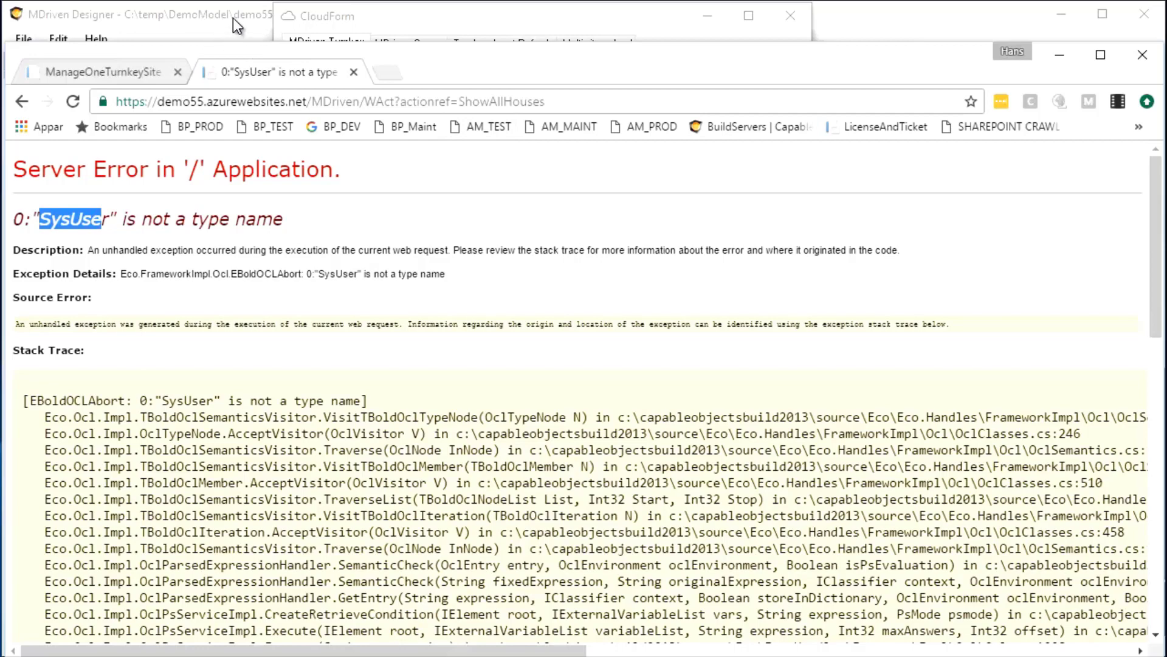
click(517, 20)
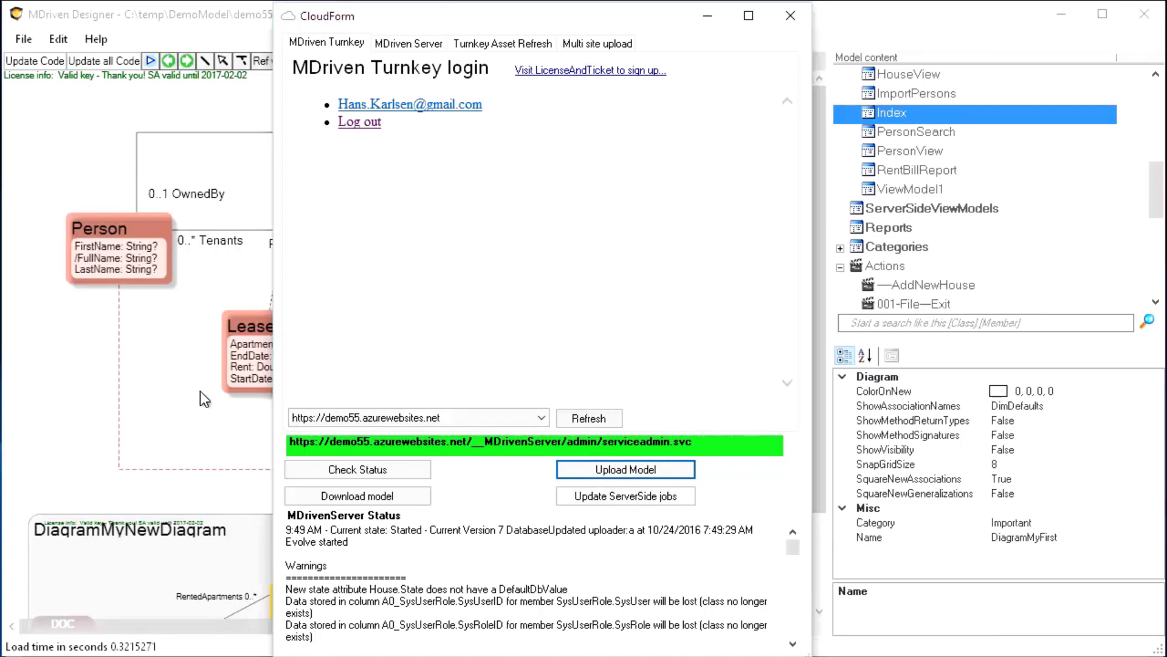
click(790, 15)
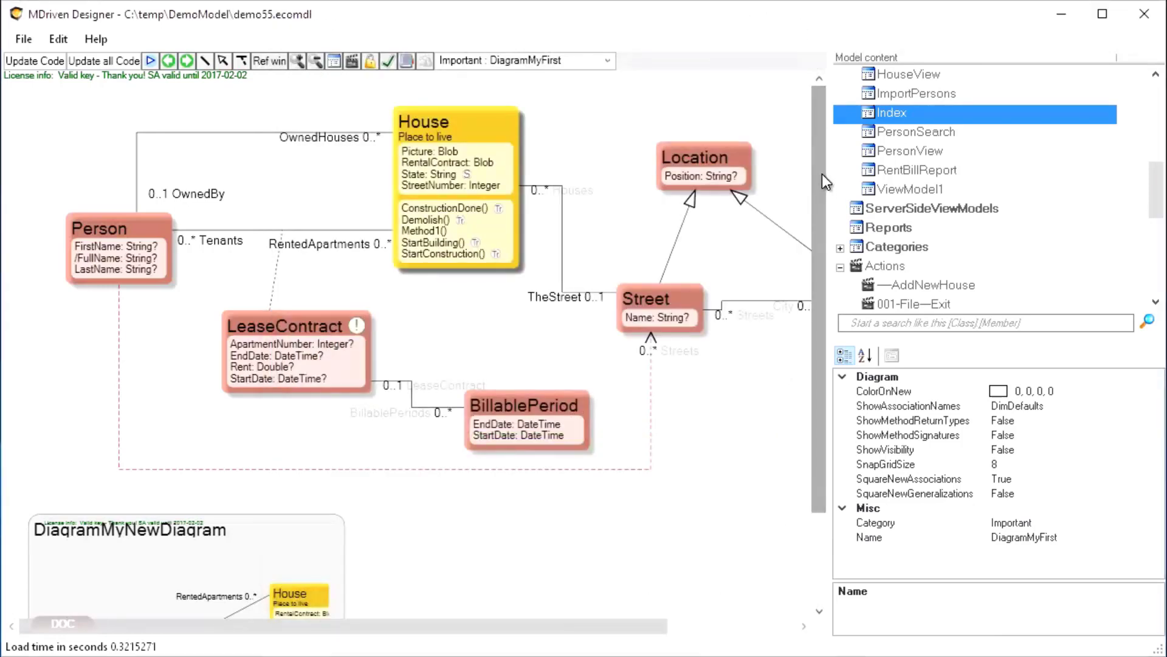
key(alt+Tab)
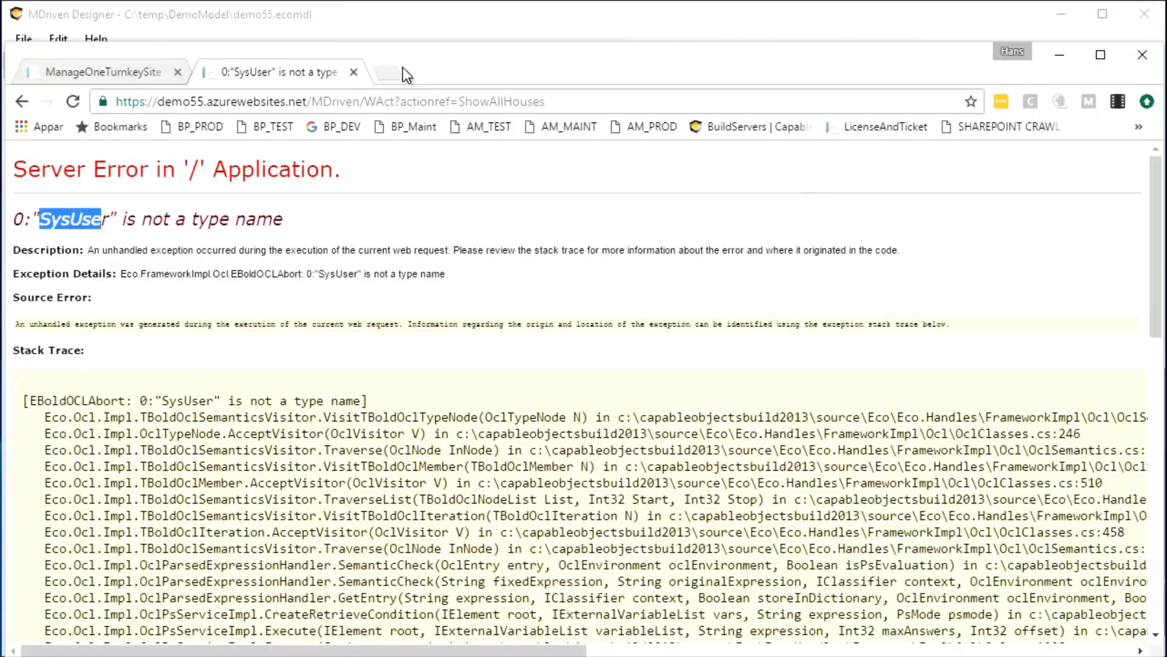
click(393, 72)
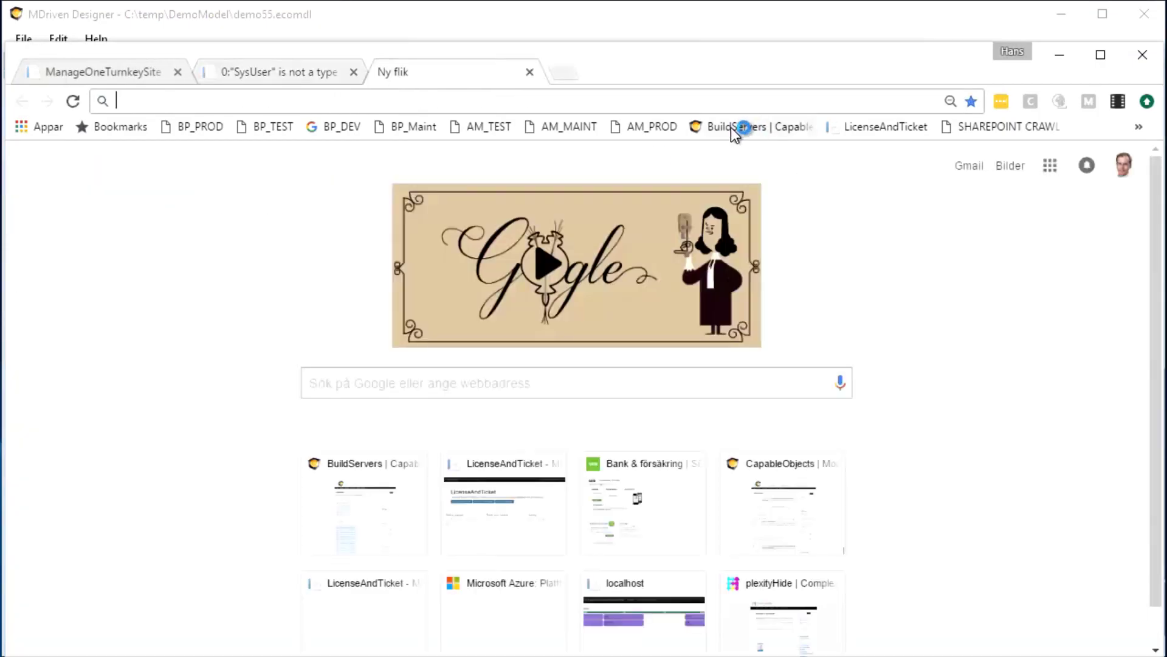
Go to the BuildServers page and open Support > MDriven Designer Snippets
click(731, 126)
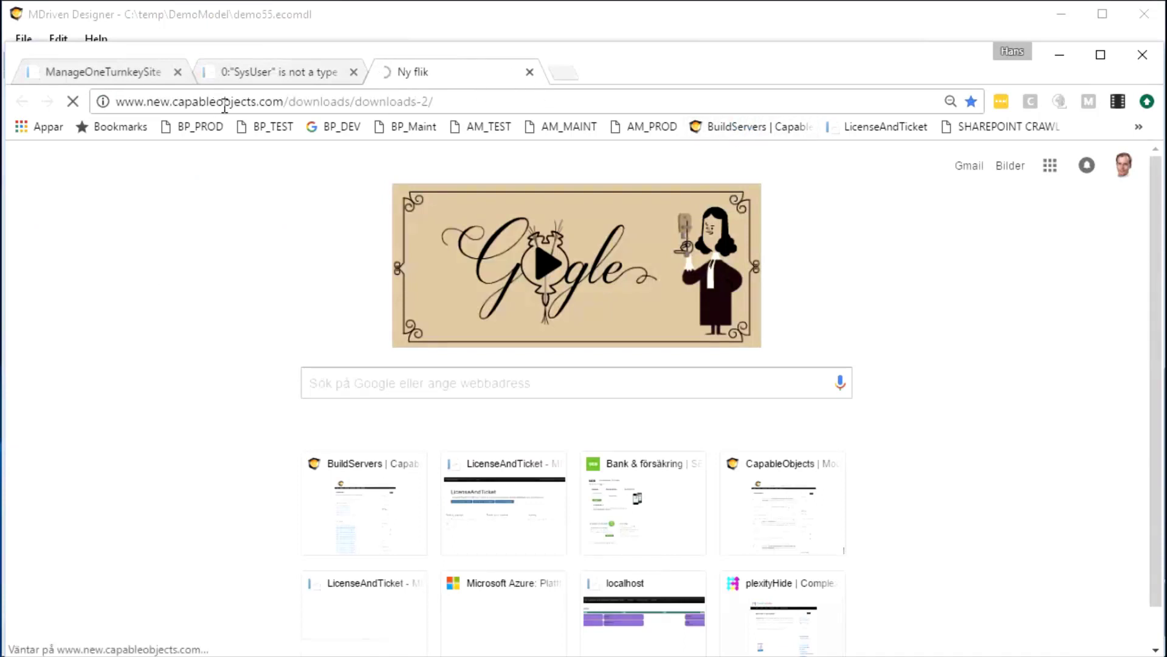
mouse_move(496, 327)
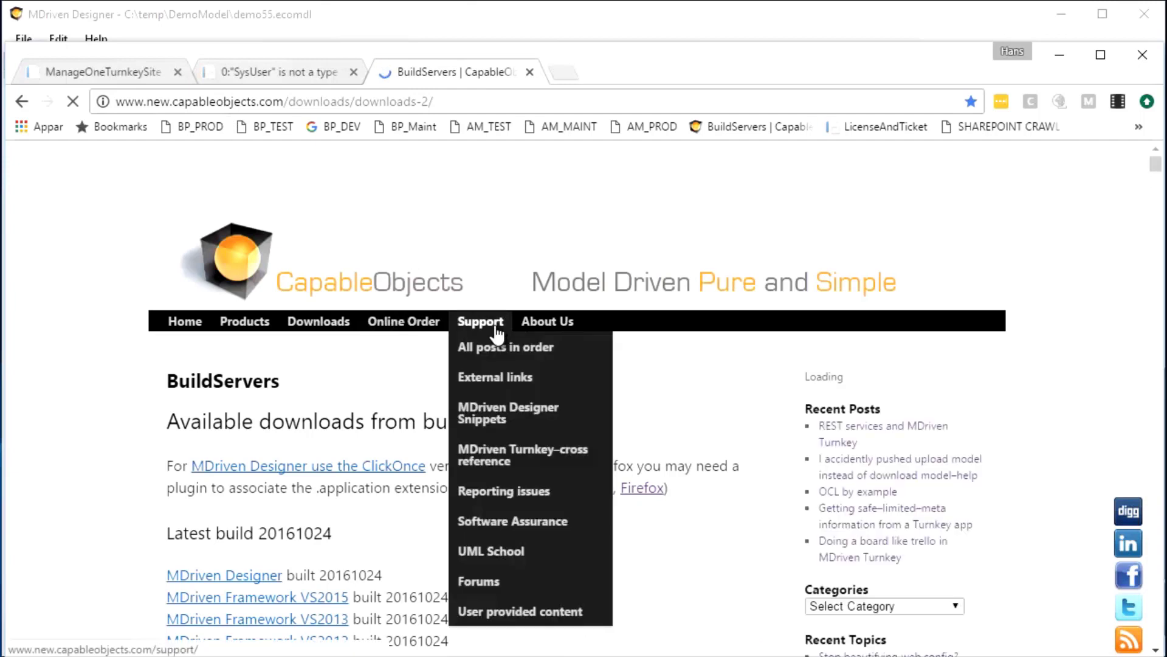
click(492, 417)
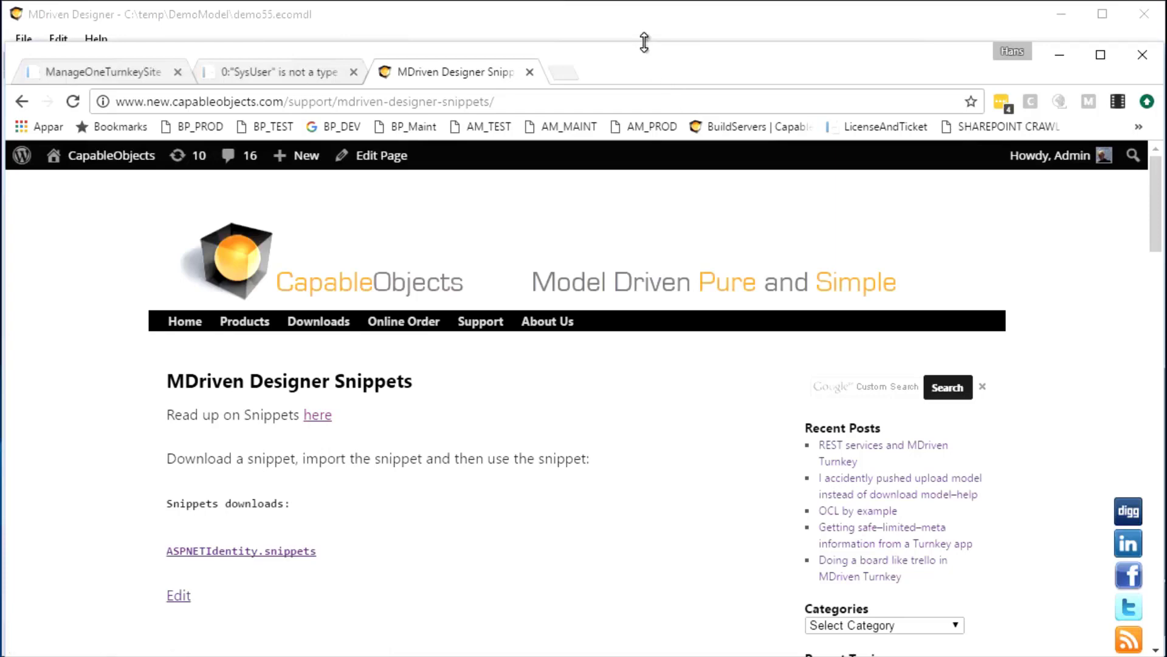
Download ASPNETIdentity.snippets and switch to the Downloads folder
drag(644, 40, 645, 9)
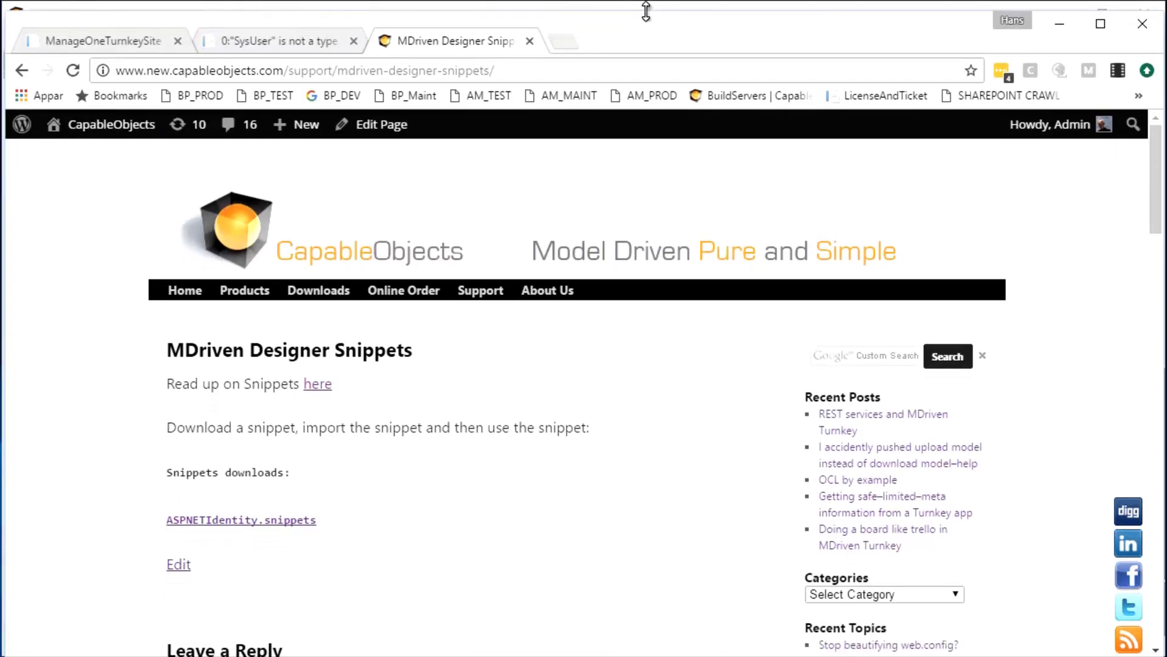
click(241, 521)
click(237, 522)
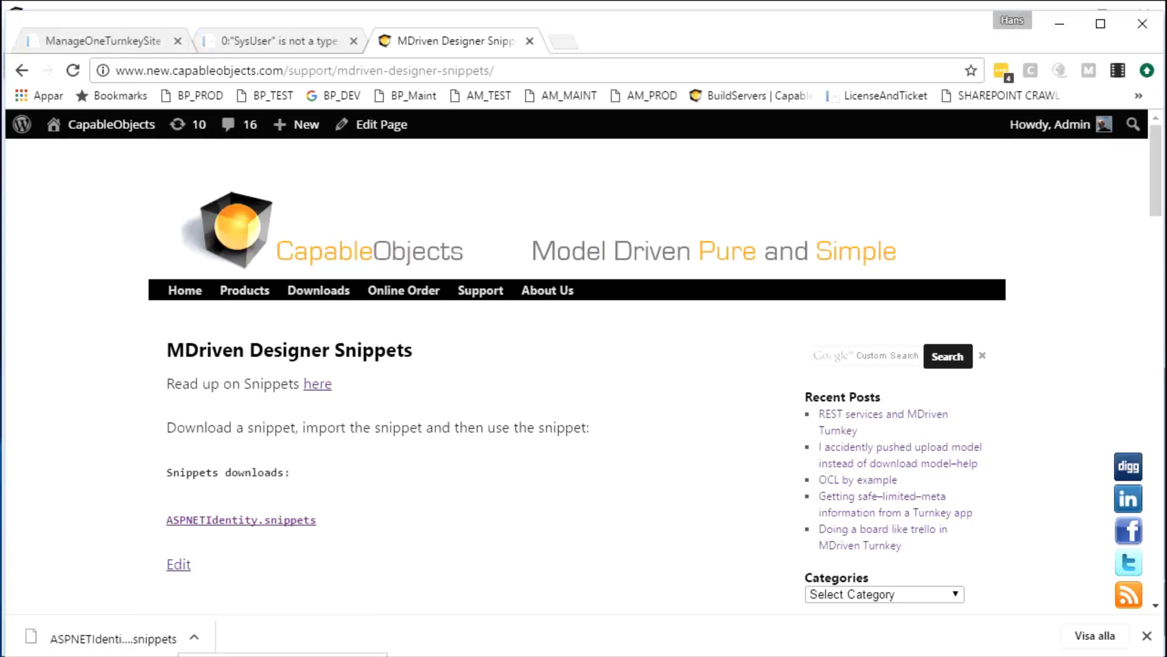
key(alt+Tab)
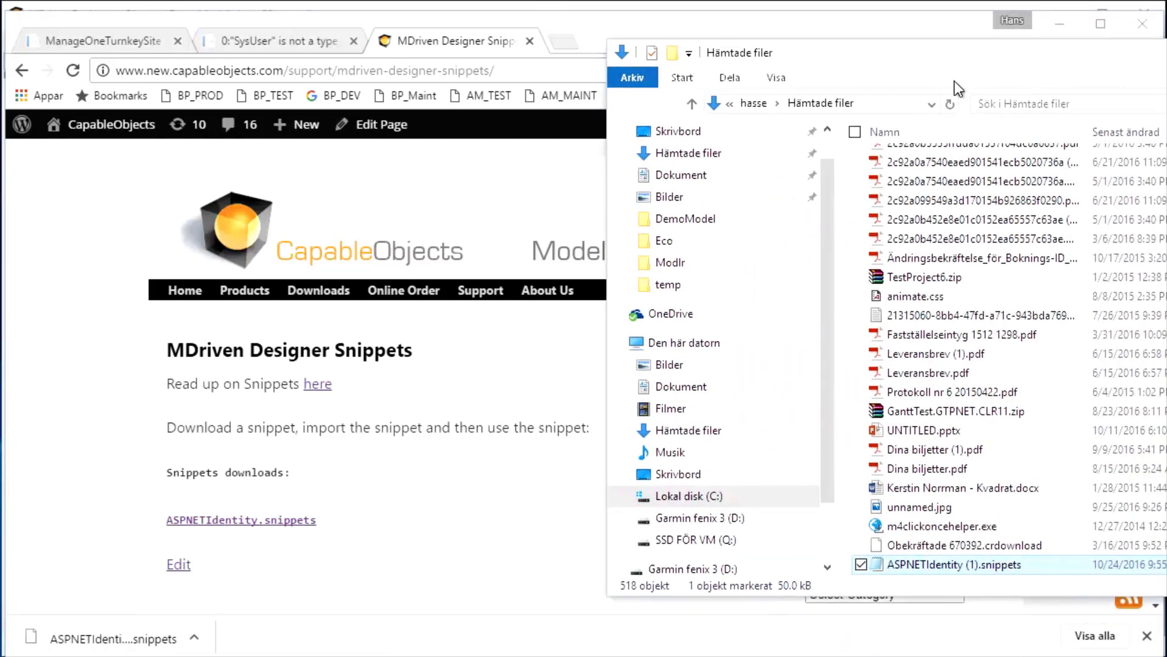
Check the Downloads folder path holding ASPNETIdentity (1).snippets, then close File Explorer
click(879, 104)
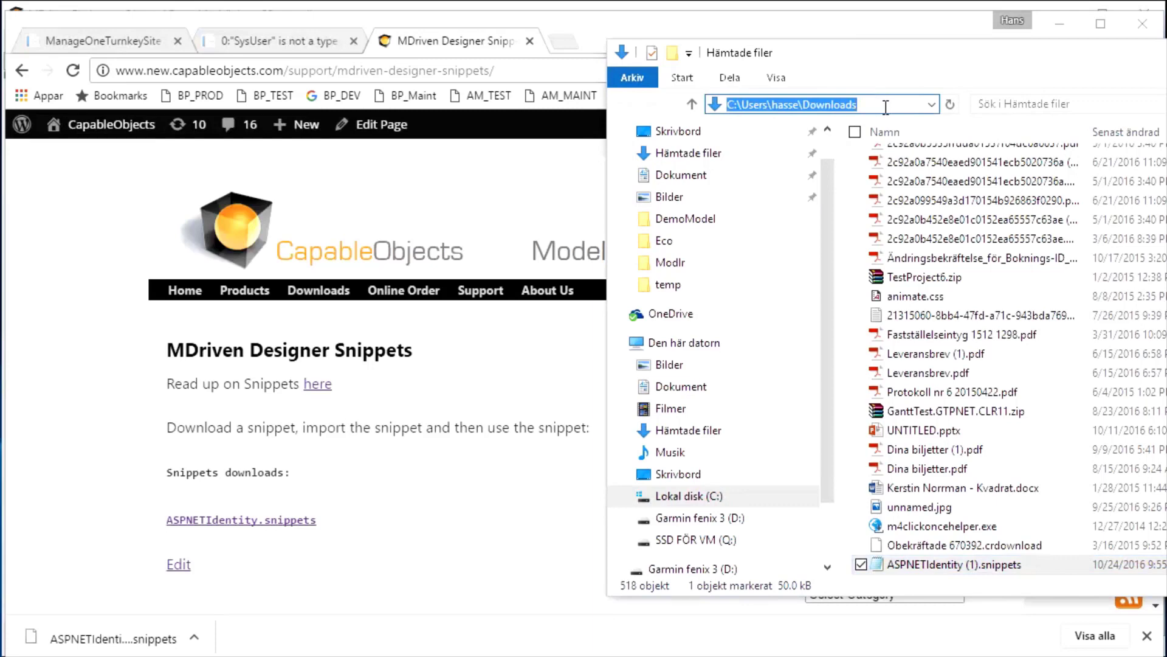
key(alt+F4)
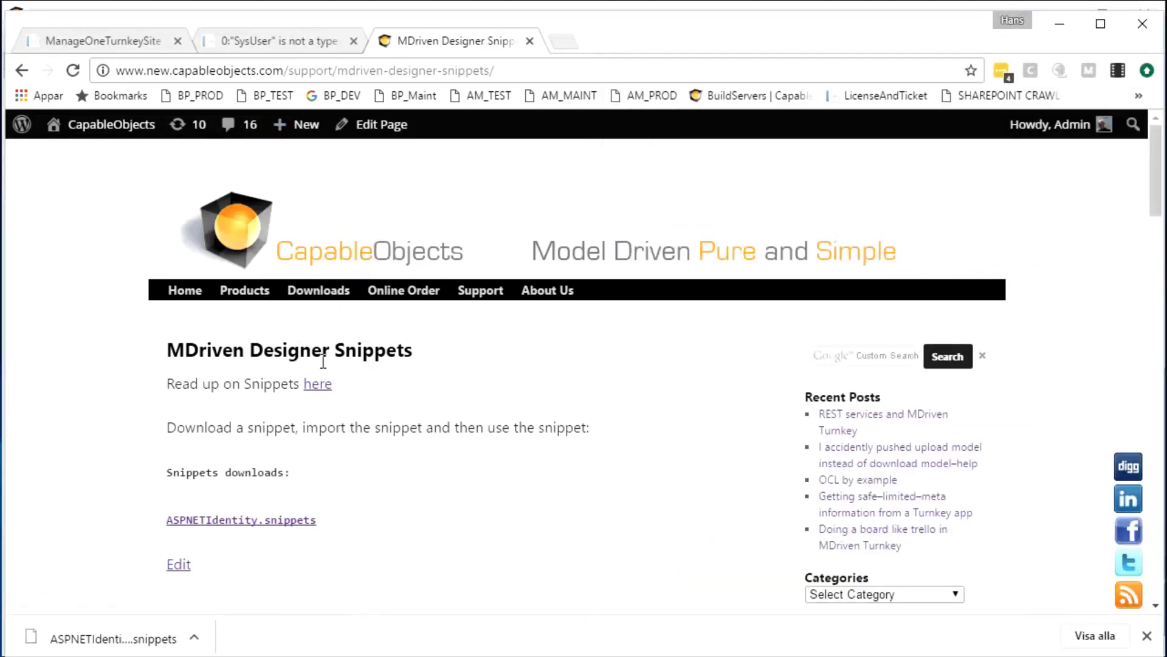
key(alt+Tab)
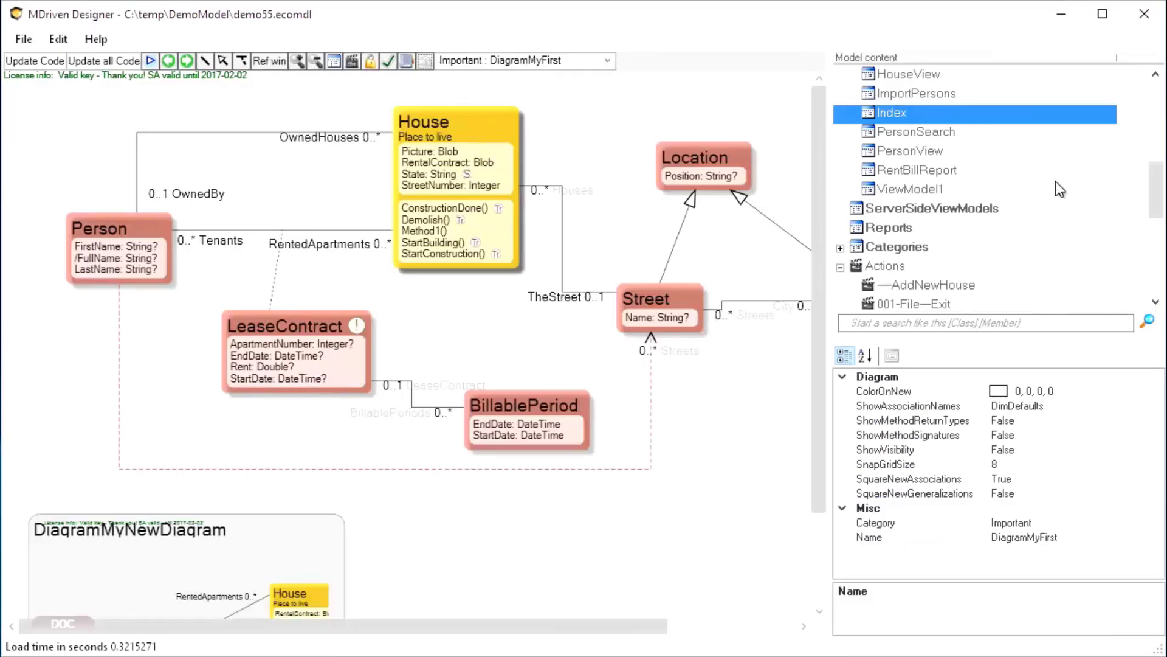
Widen the Model content panel and use Packages > Add model elements > Add Package to create Package2
drag(1158, 193, 1160, 90)
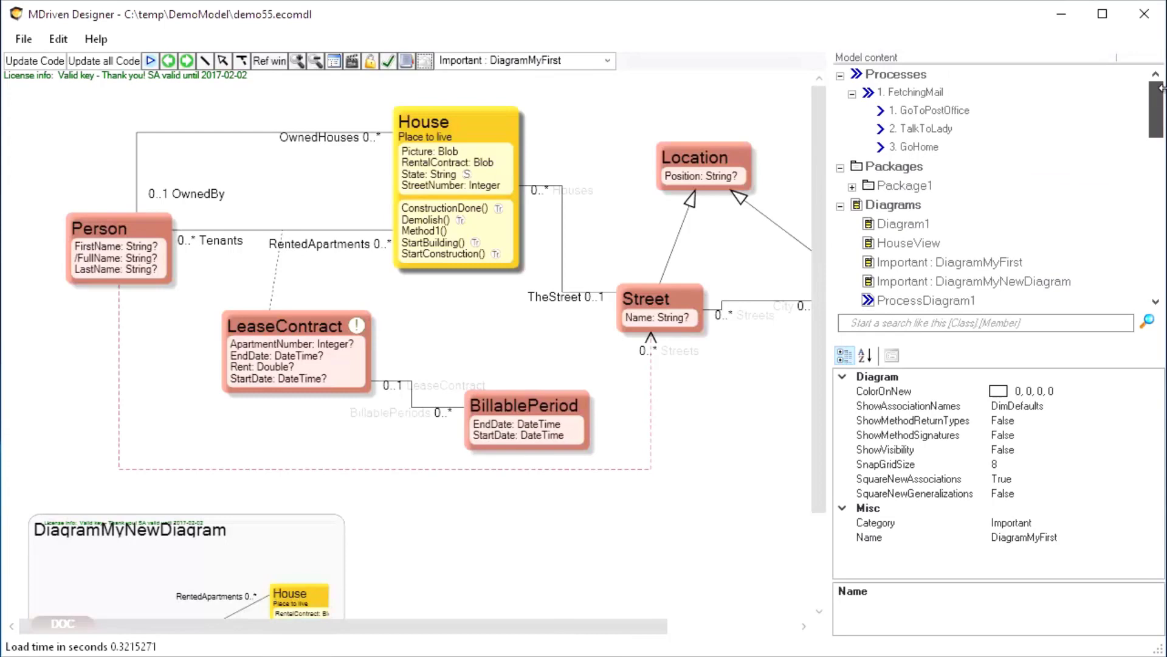
click(875, 173)
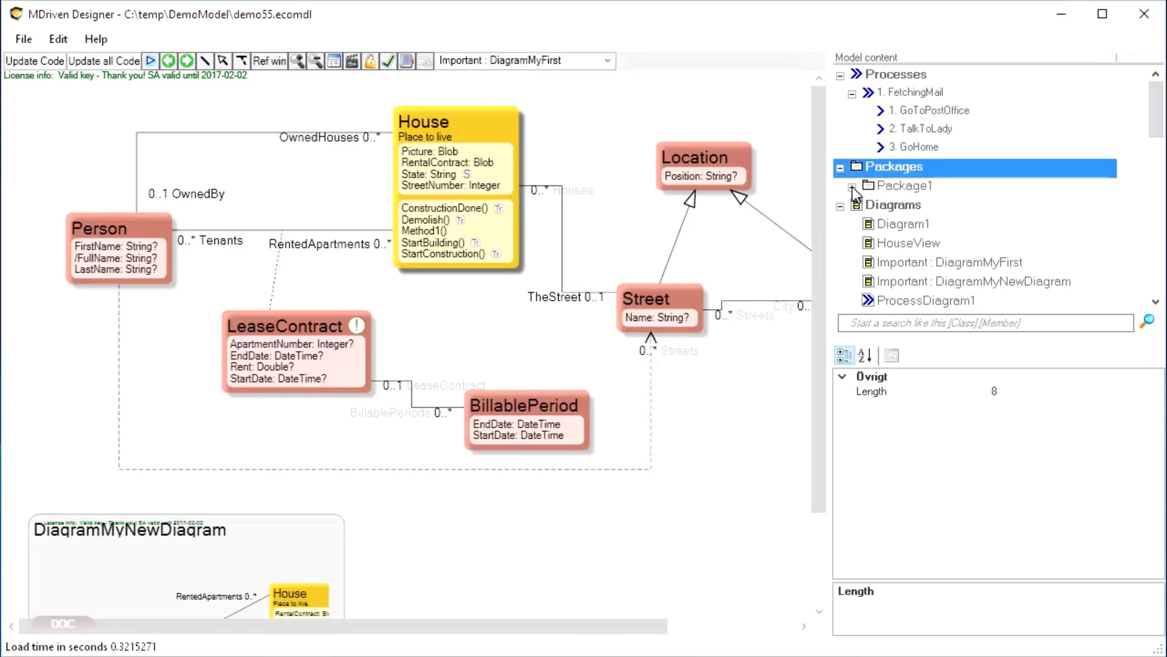
click(852, 187)
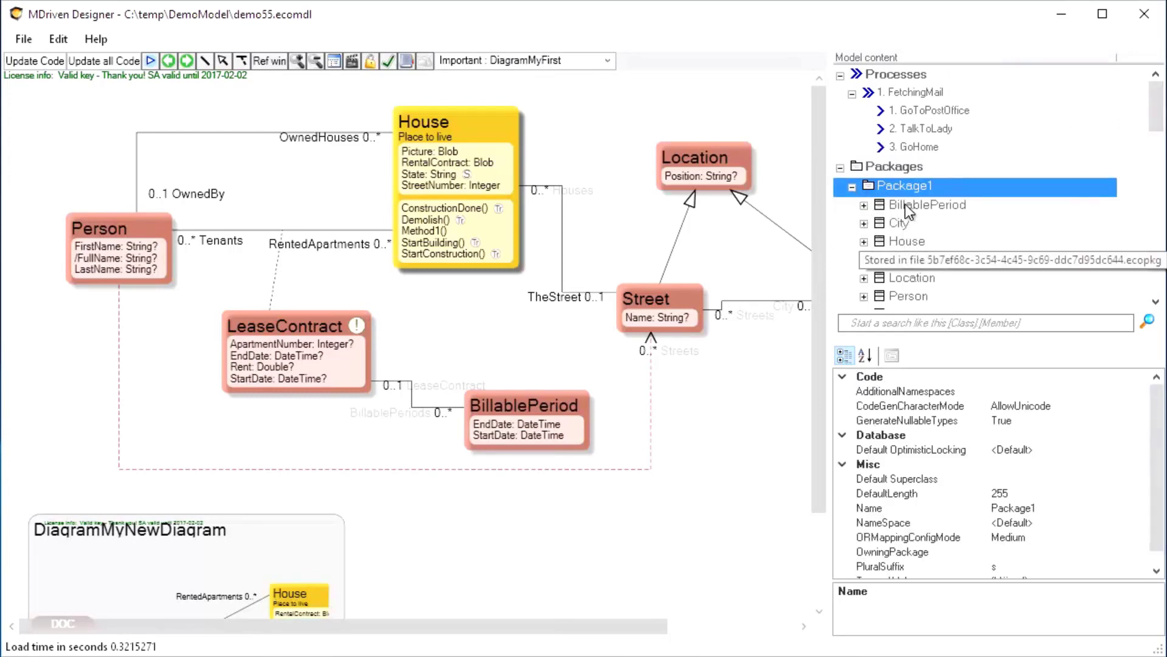
click(893, 166)
right_click(891, 165)
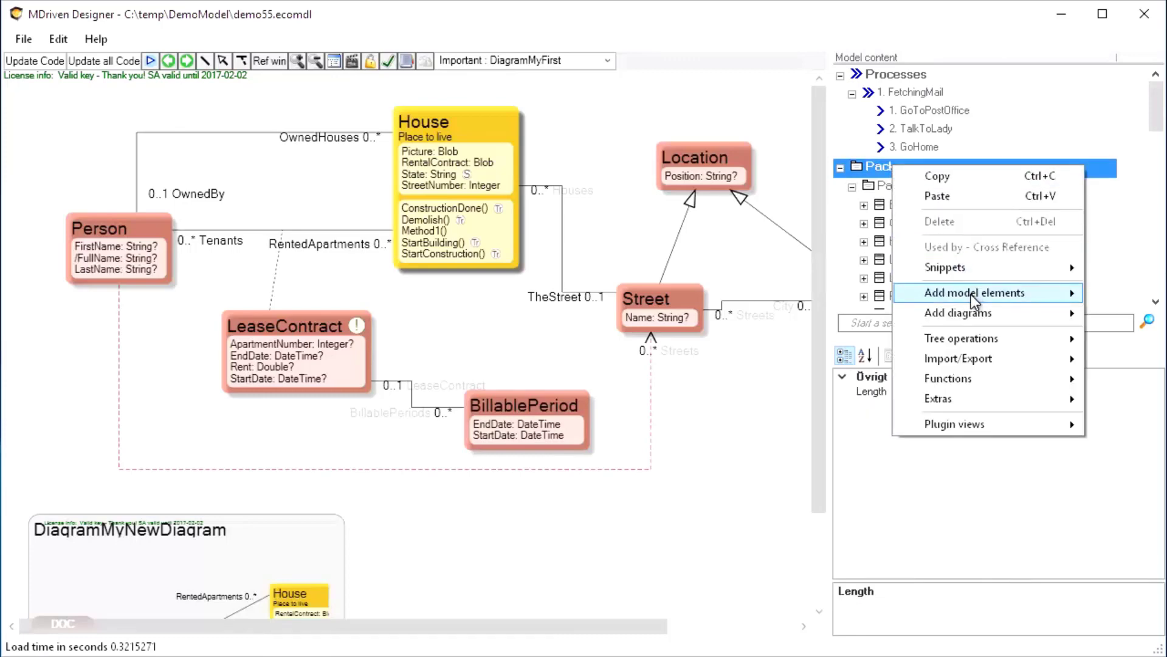
click(828, 133)
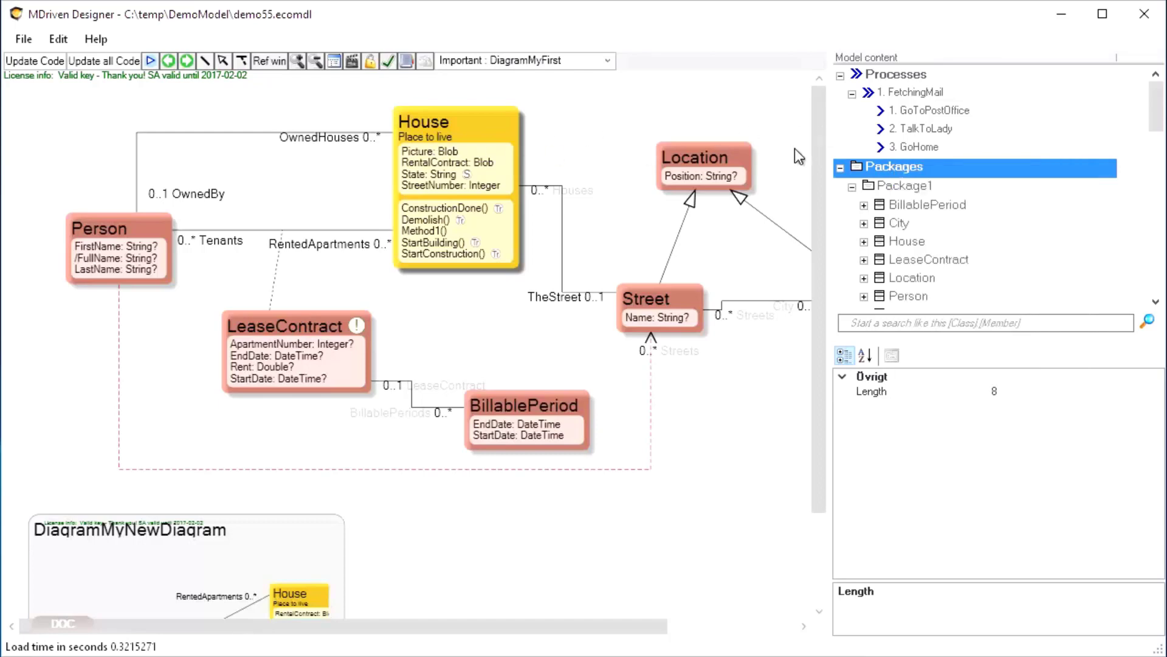
drag(829, 152, 401, 152)
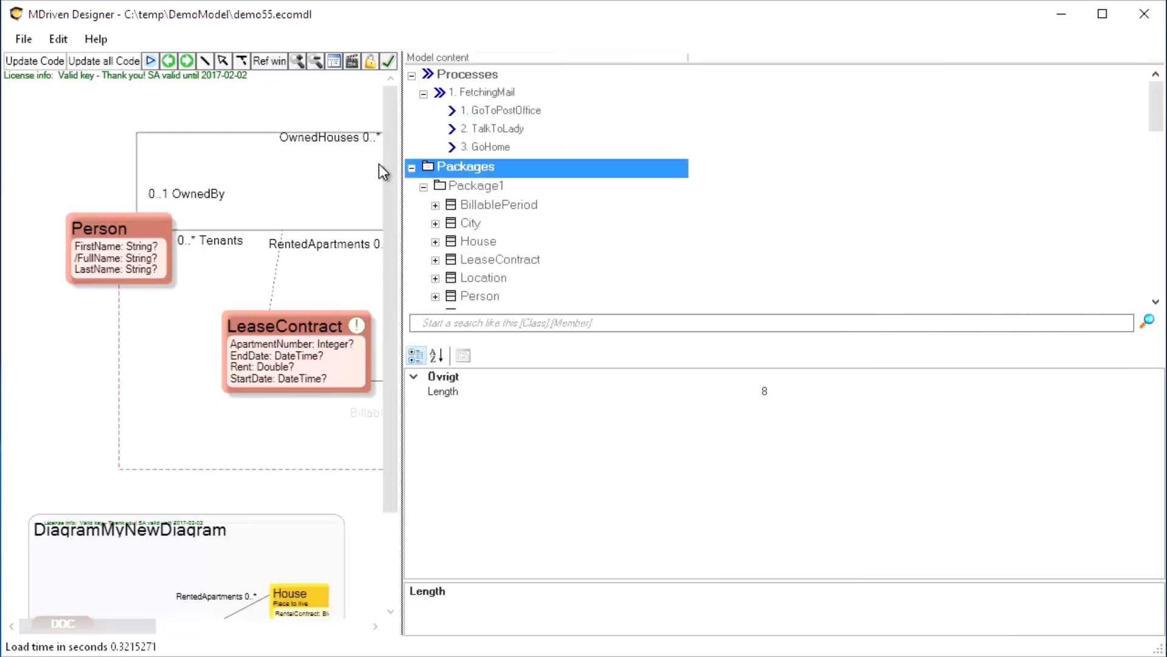
right_click(451, 167)
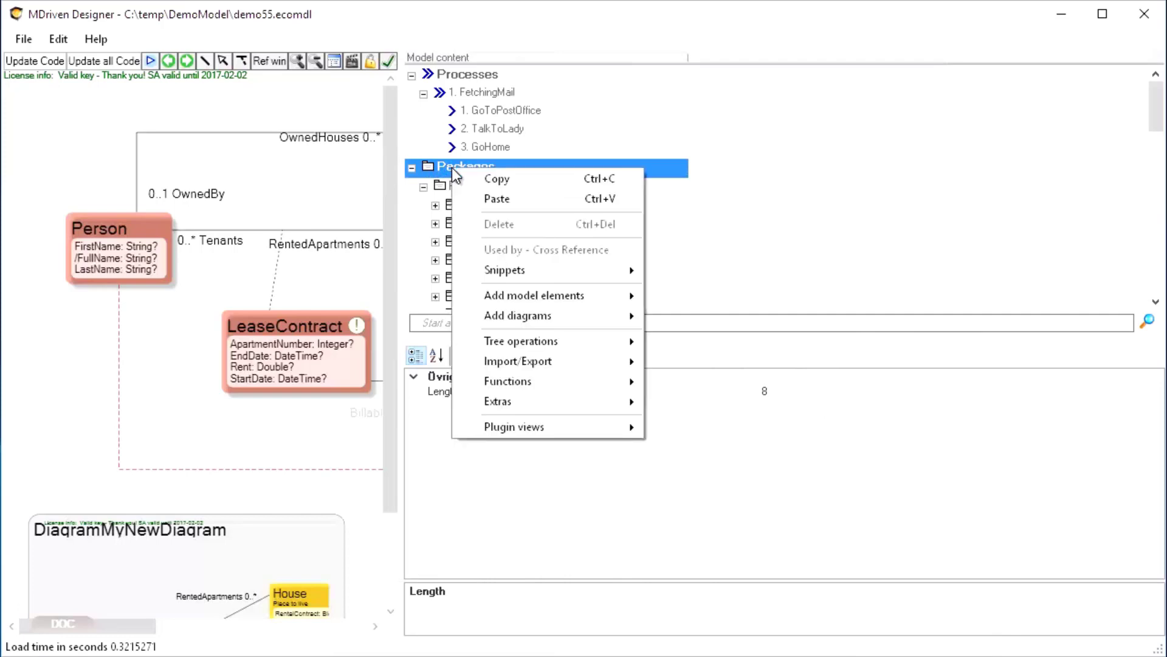
mouse_move(530, 291)
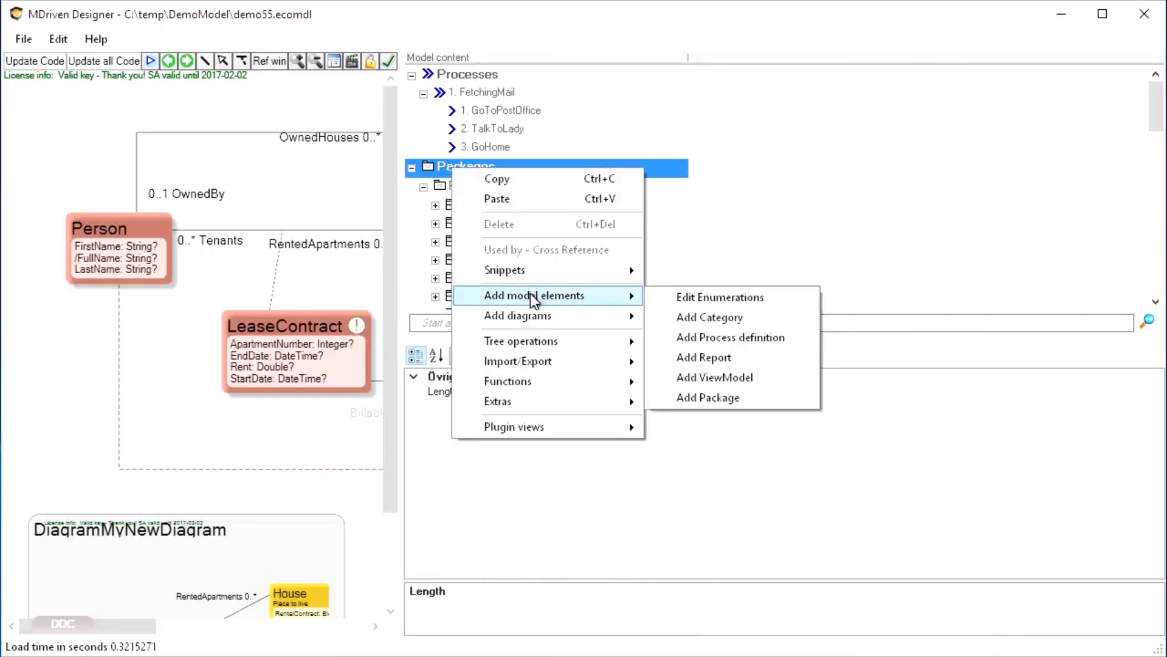
click(719, 396)
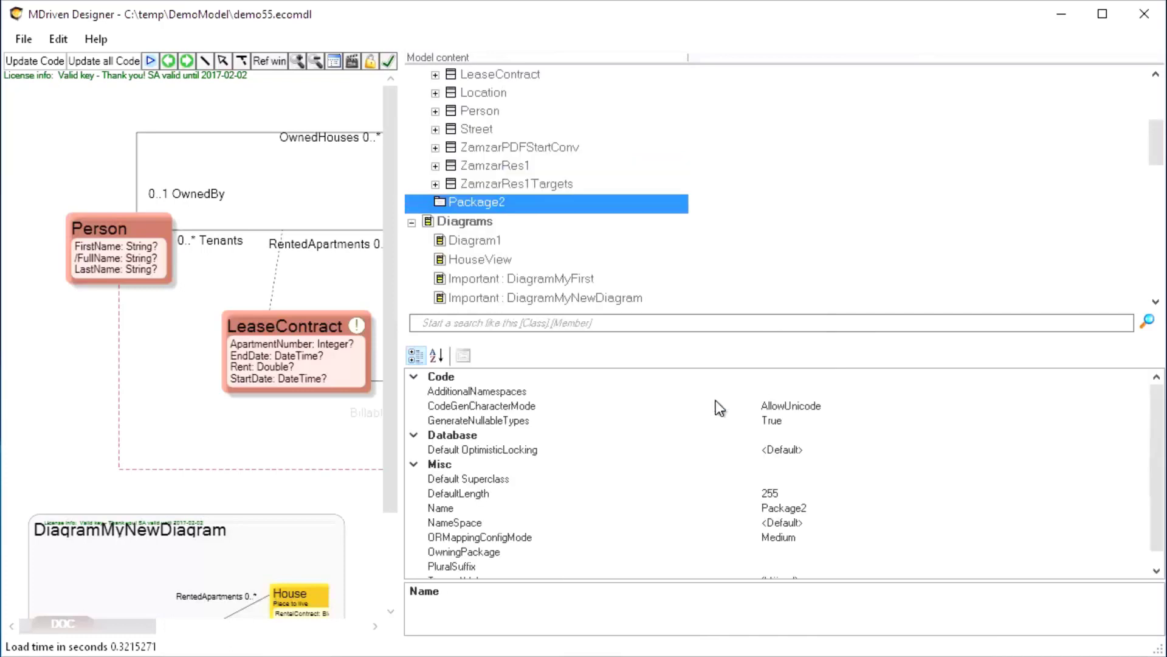
Import the ASPNETIdentity .snippets file into the model through Package2's Import Snippets option
right_click(440, 202)
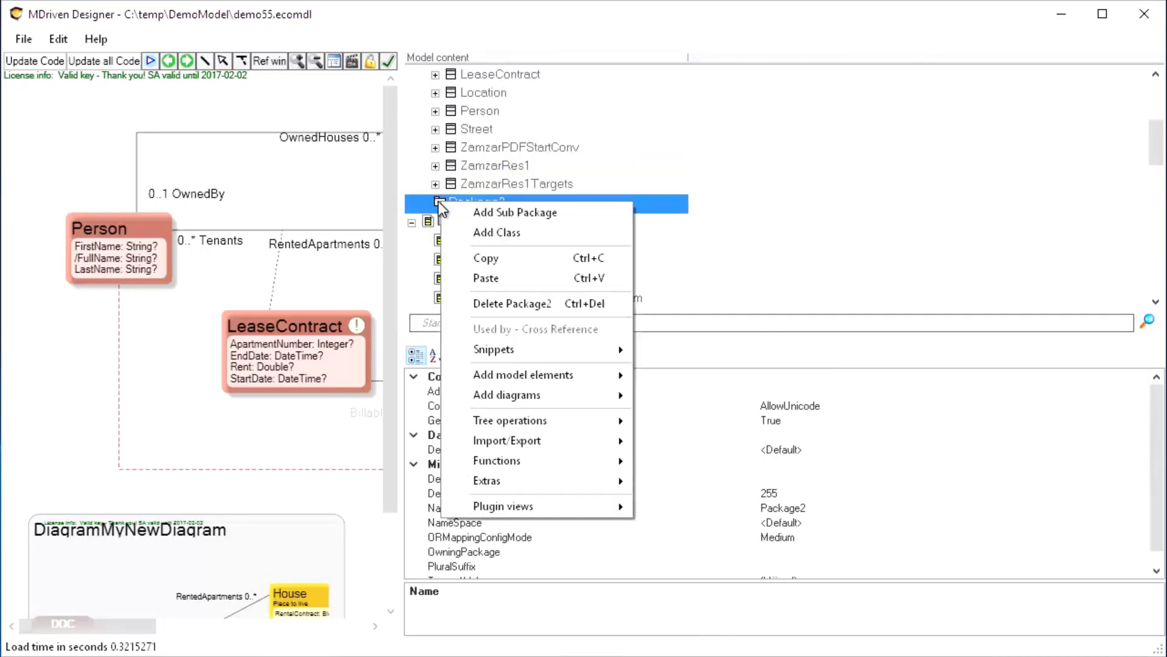
mouse_move(515, 353)
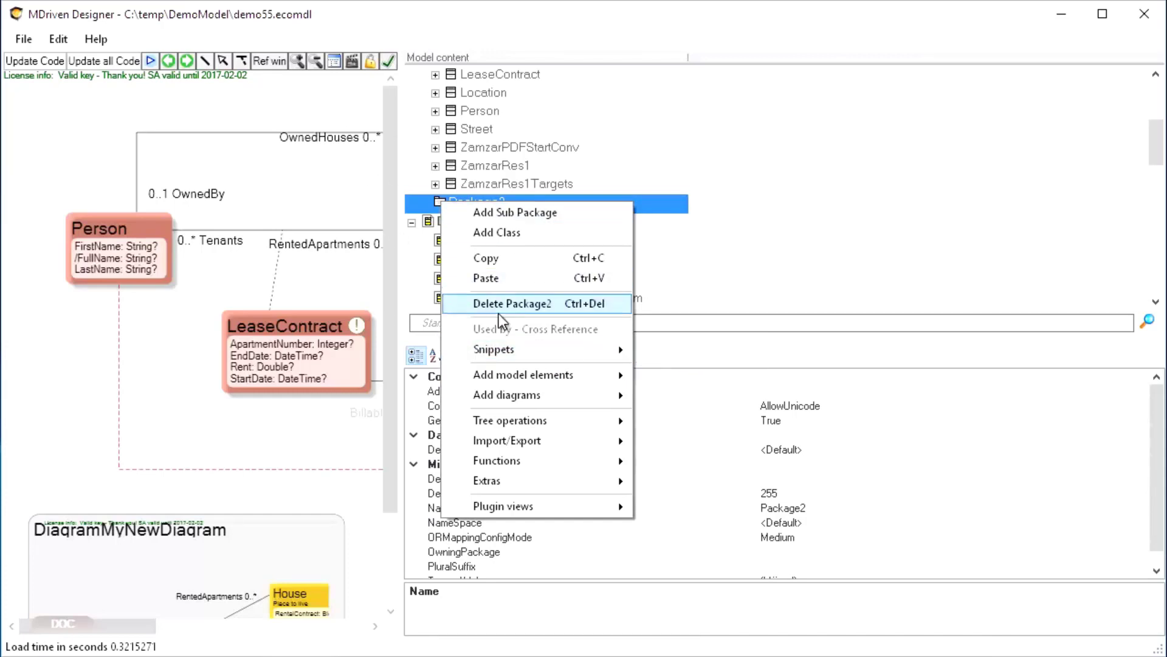
mouse_move(526, 442)
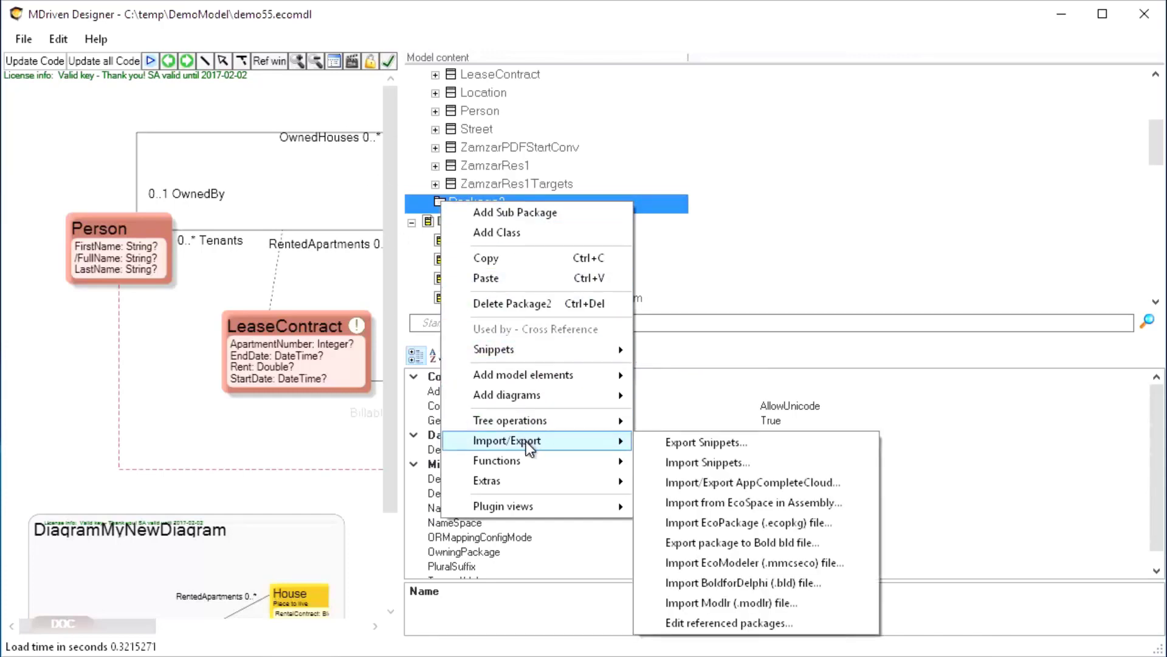
click(703, 465)
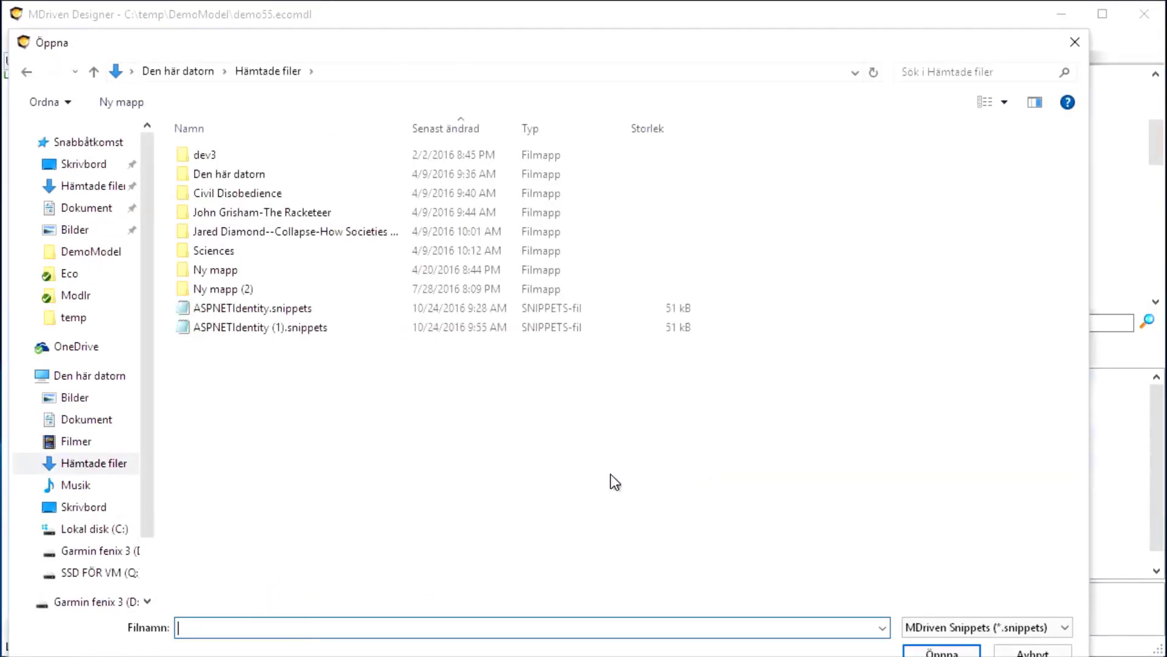
double_click(242, 326)
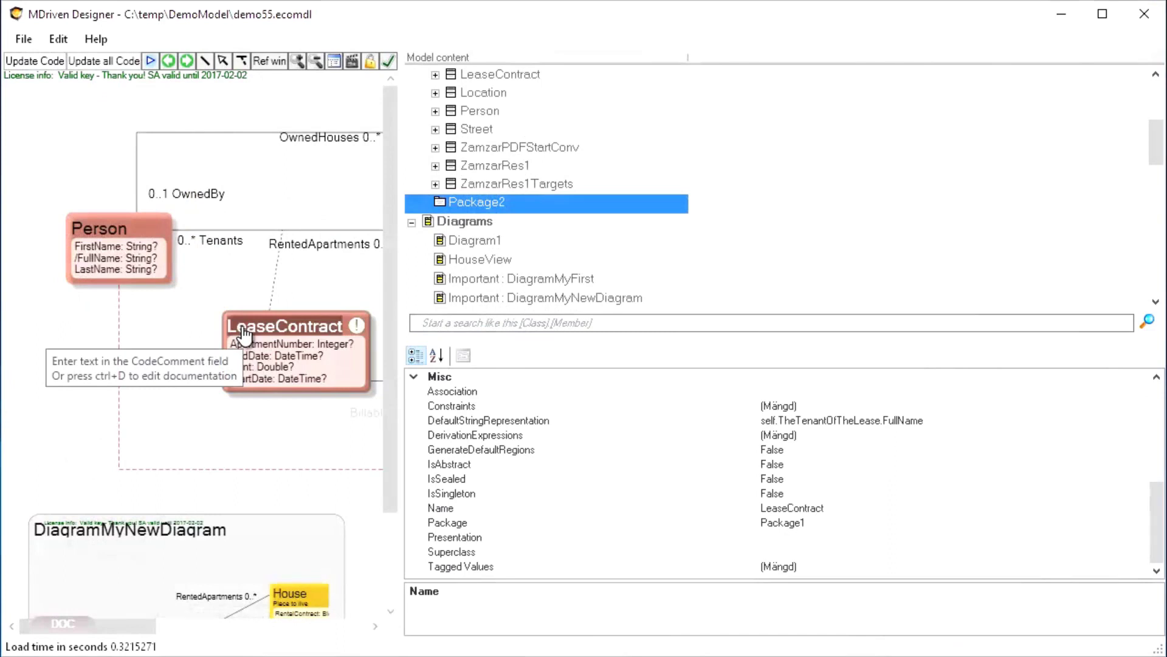
click(468, 203)
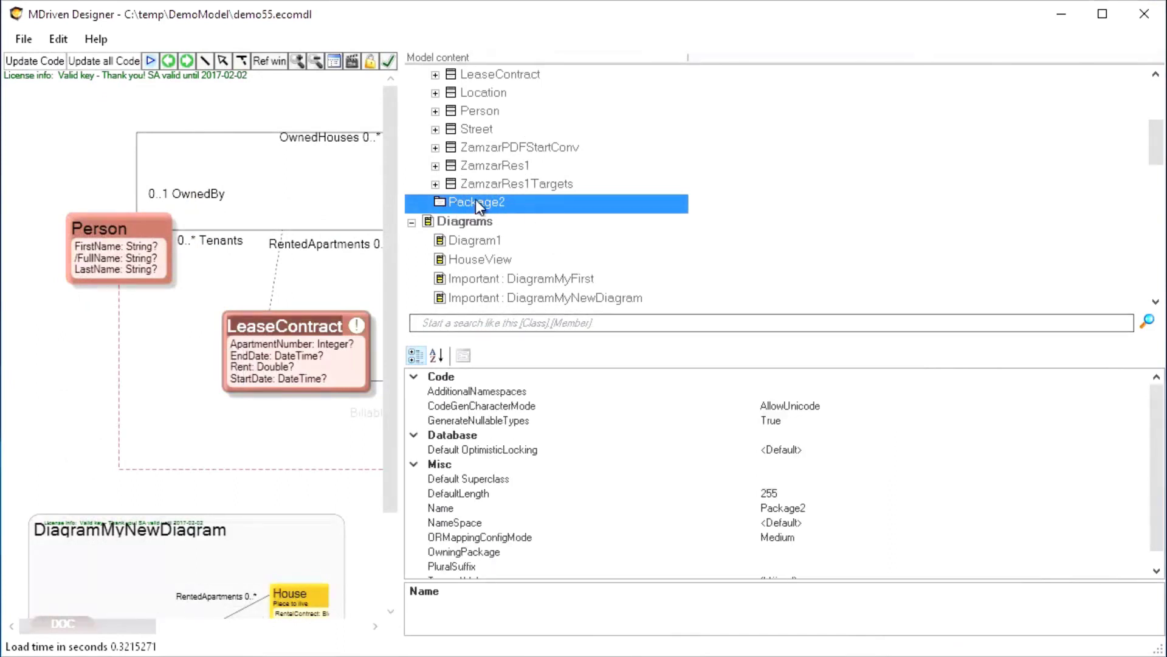
Open the 'ASPNETIdentity - User Auth for turnkey' ApplySnippet dialog for Package2 and move it beside the tree
right_click(470, 202)
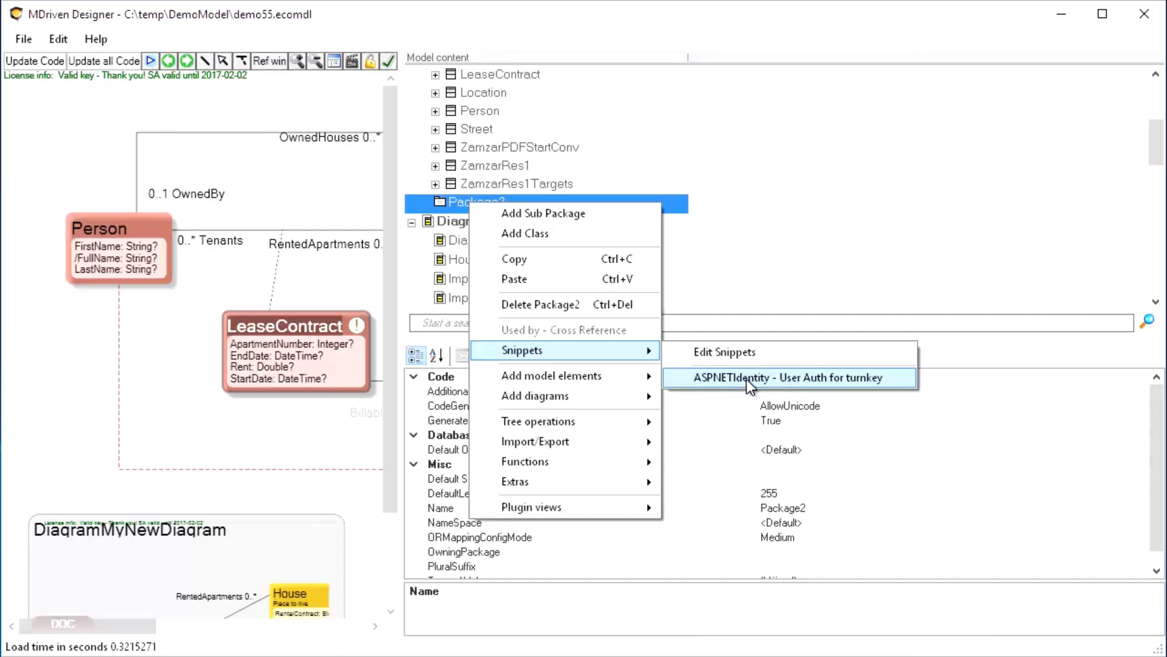
click(845, 377)
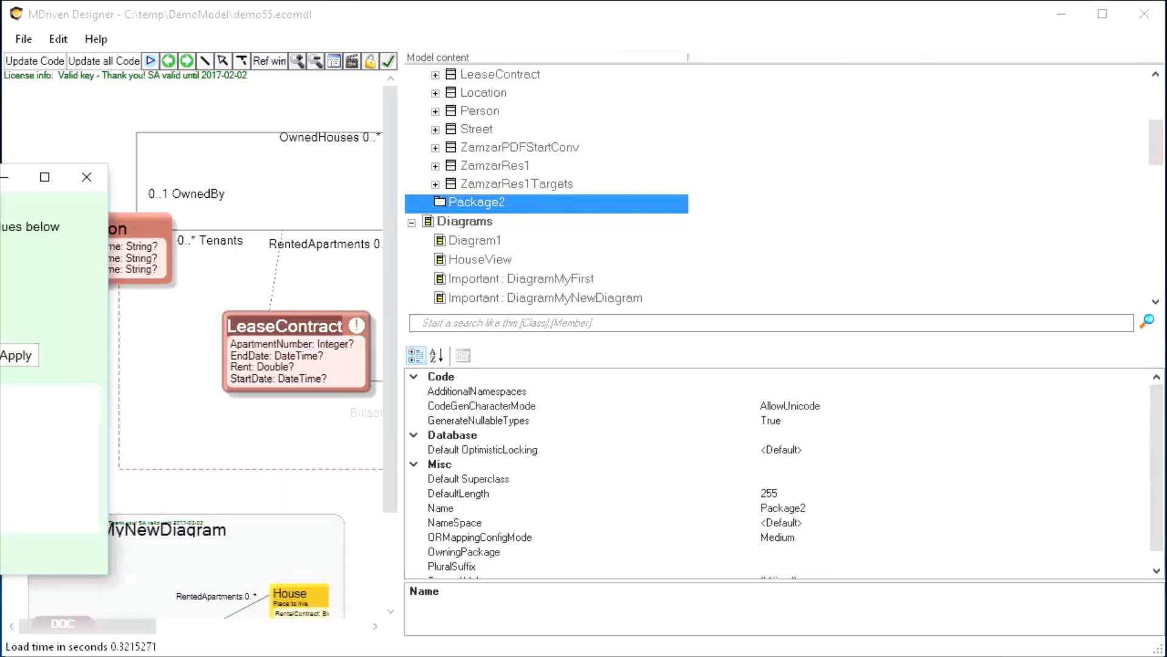
drag(0, 177, 483, 158)
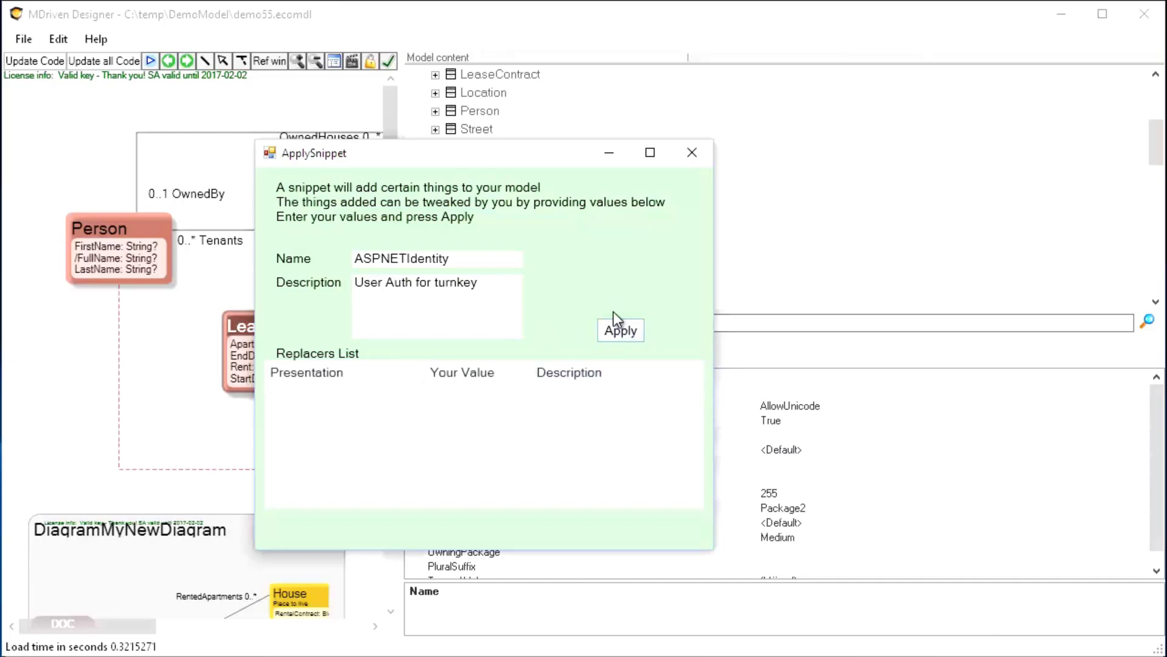
drag(532, 153, 260, 199)
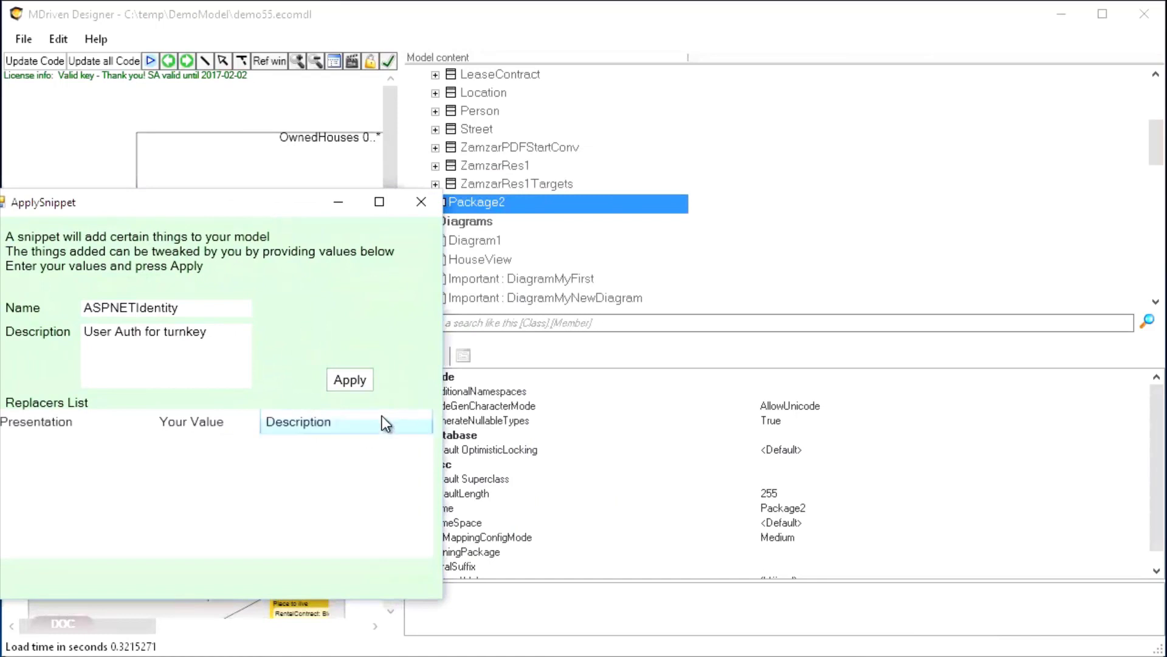
Apply the ASPNETIdentity snippet and select the new SysExternalLogin class in the model tree
click(341, 379)
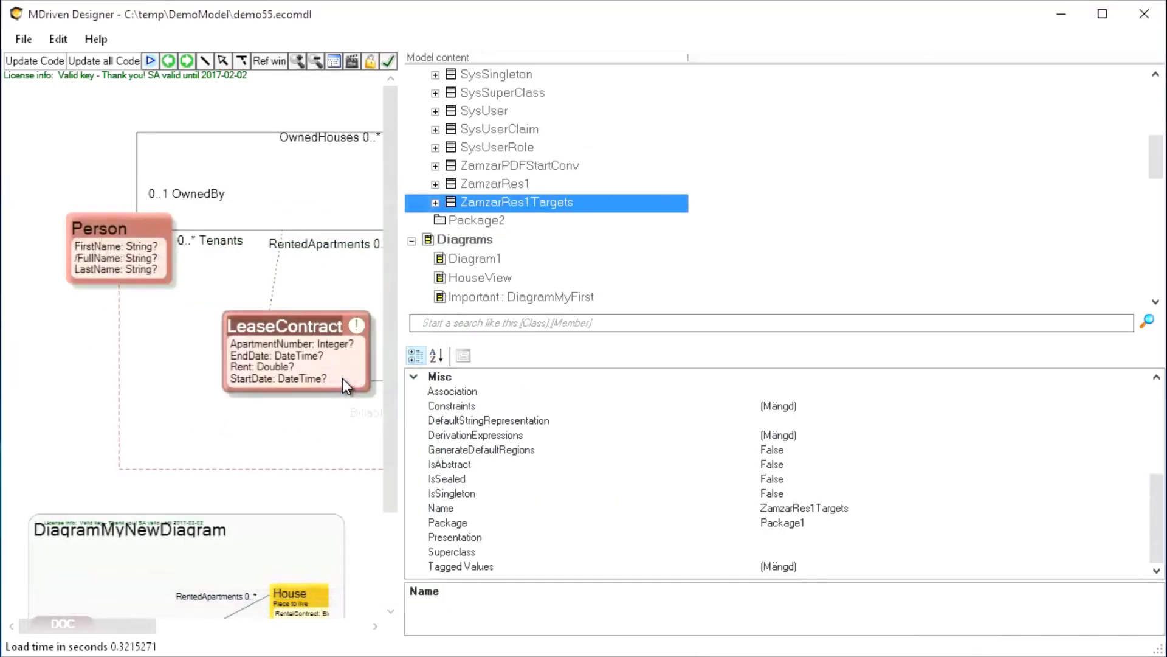
scroll(504, 240, up, 3)
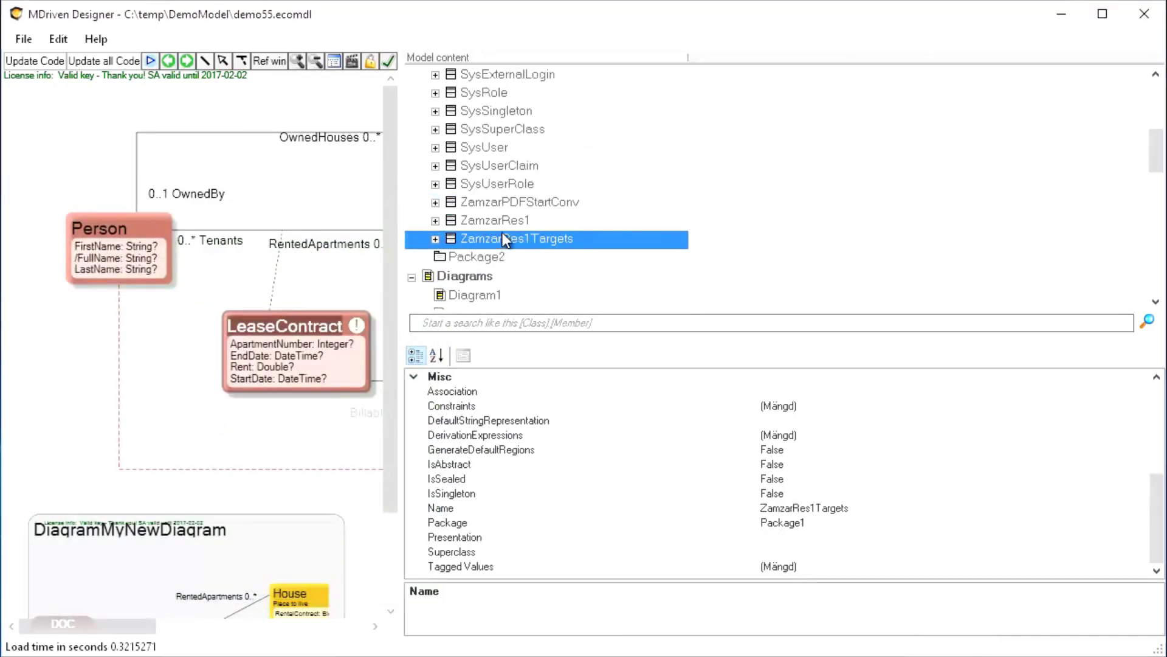
scroll(500, 237, up, 3)
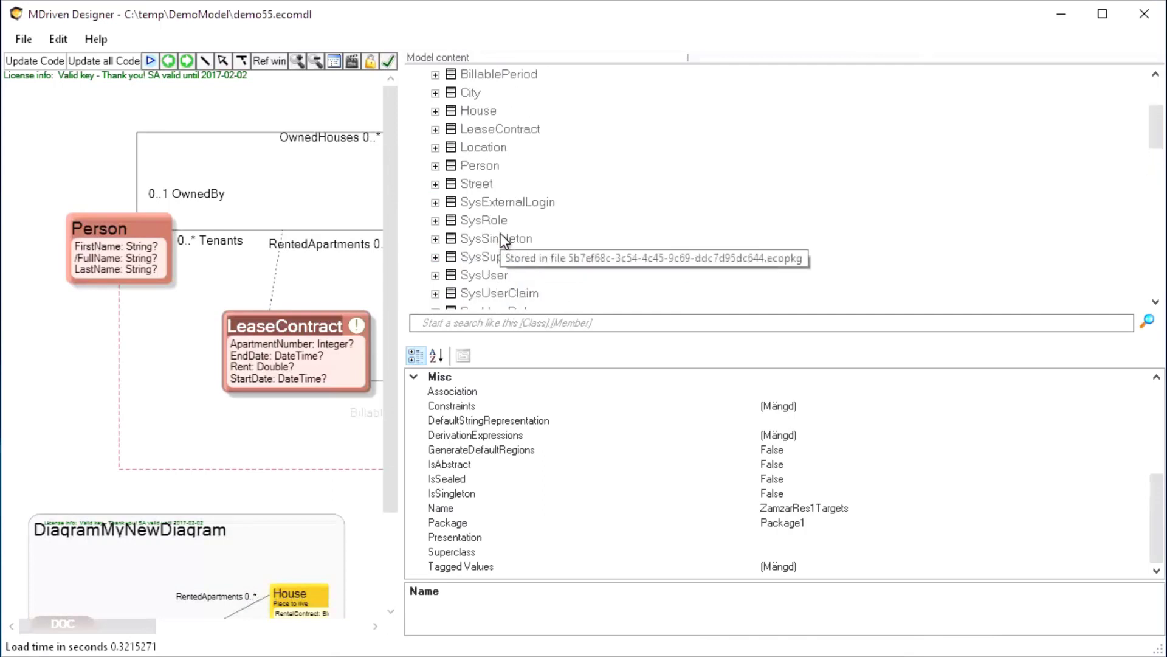
scroll(496, 241, down, 1)
scroll(495, 240, down, 1)
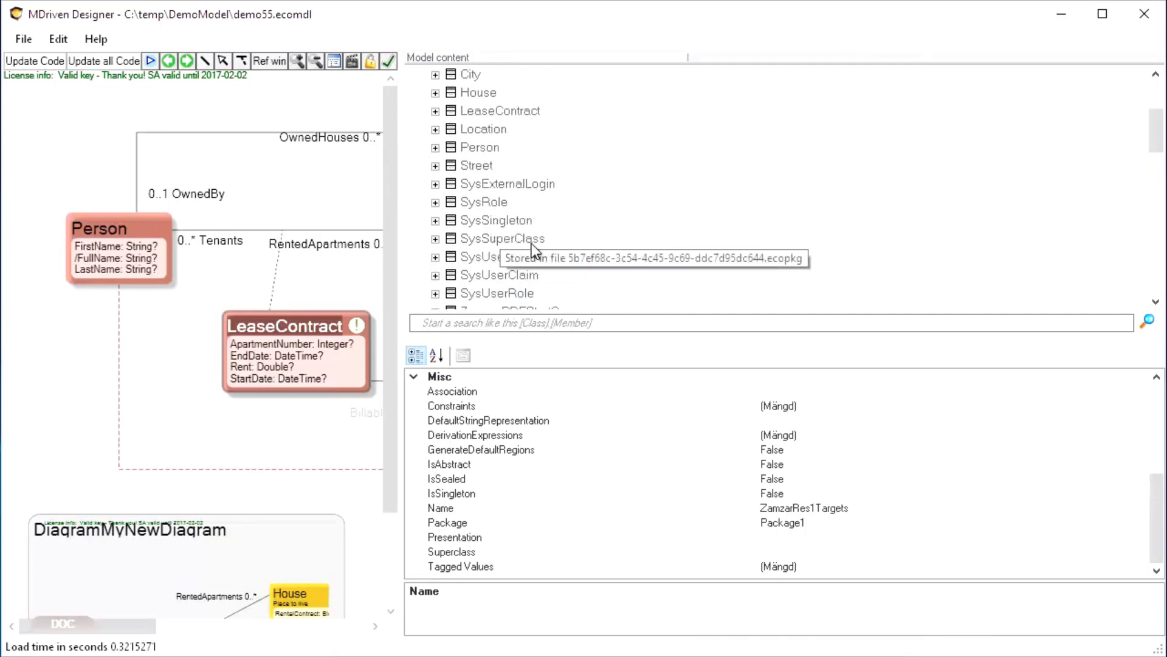
click(480, 183)
Inspect Package2 and try dragging SysExternalLogin into it
scroll(517, 223, down, 3)
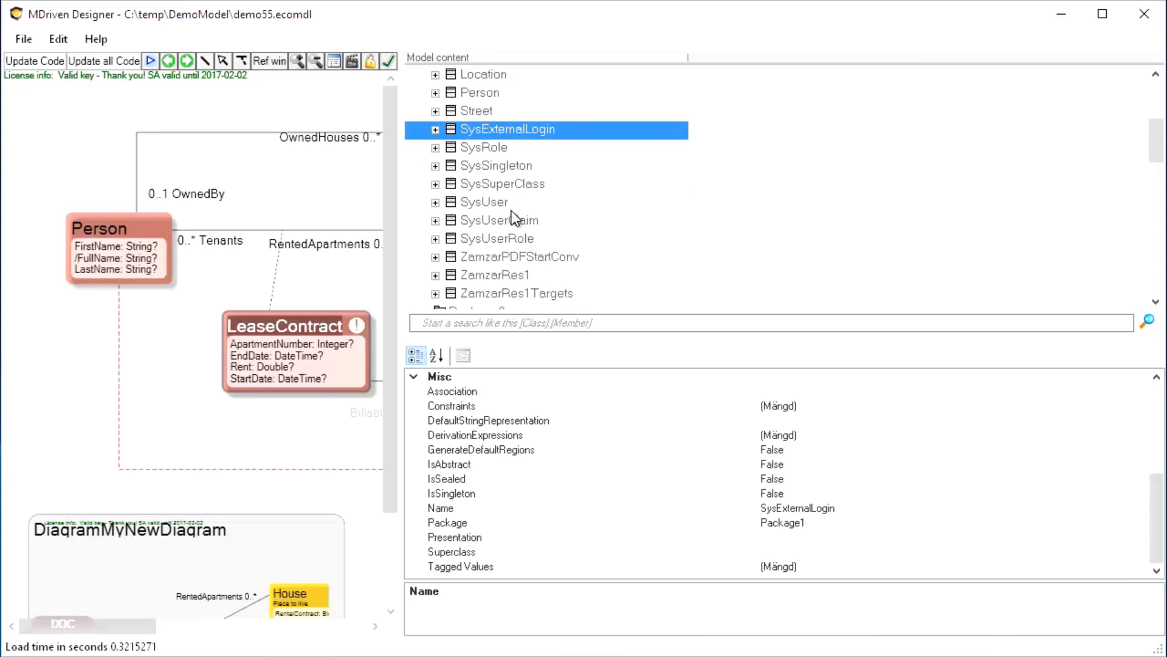
scroll(510, 216, down, 4)
click(475, 242)
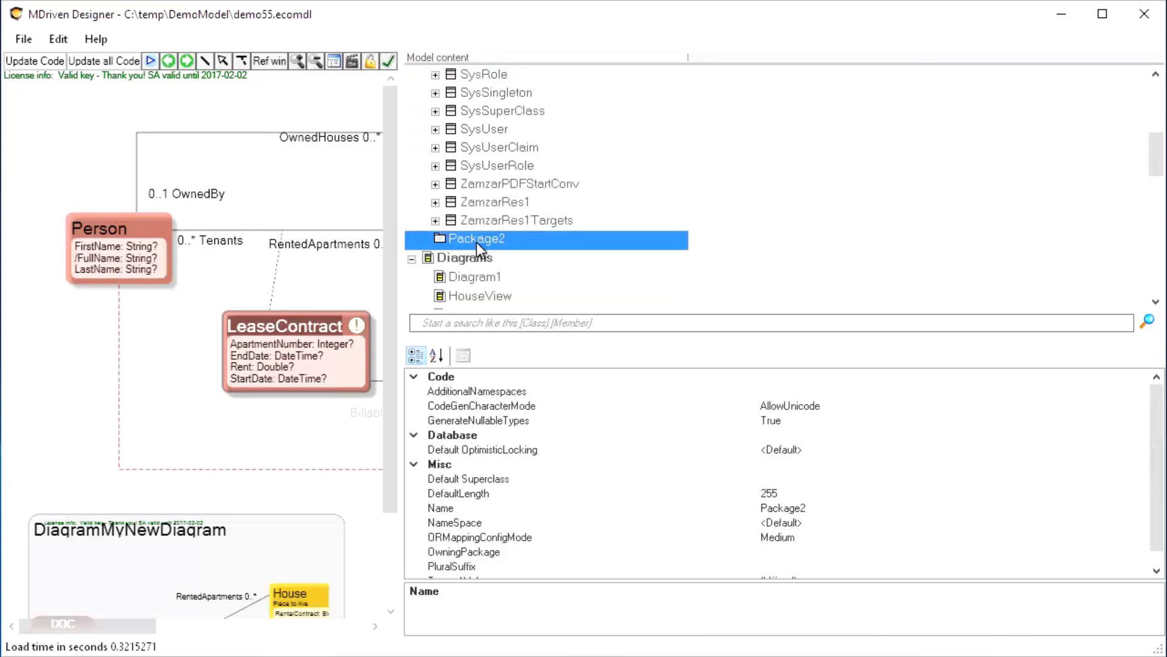
scroll(477, 242, up, 6)
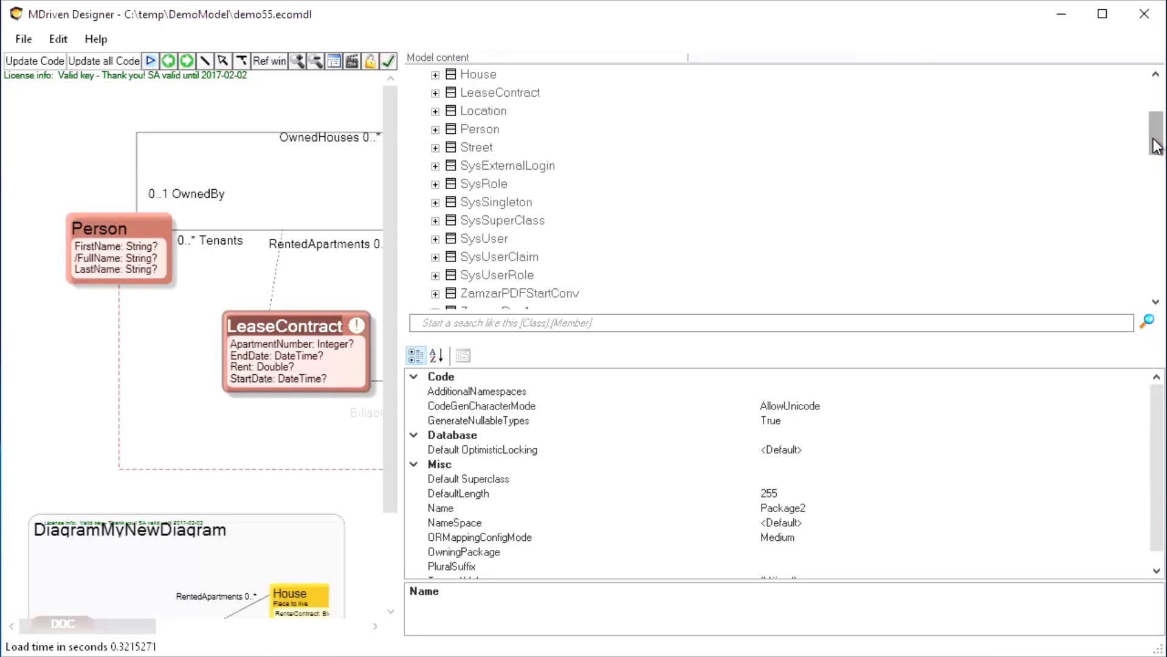
drag(1157, 146, 1146, 159)
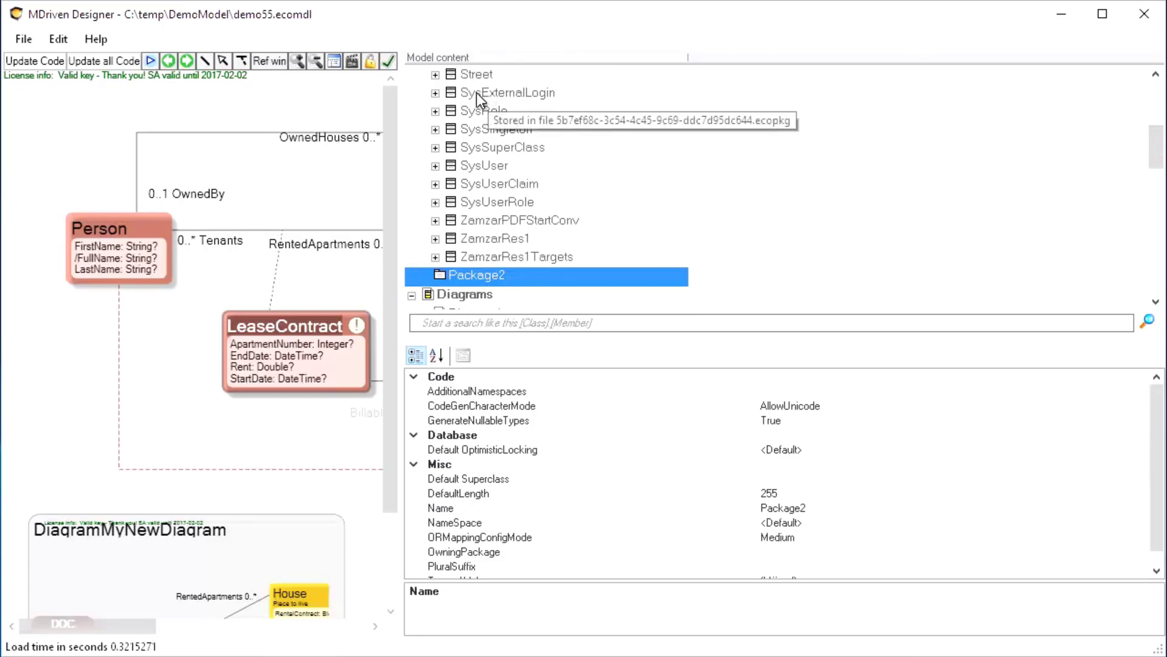
drag(476, 92, 478, 277)
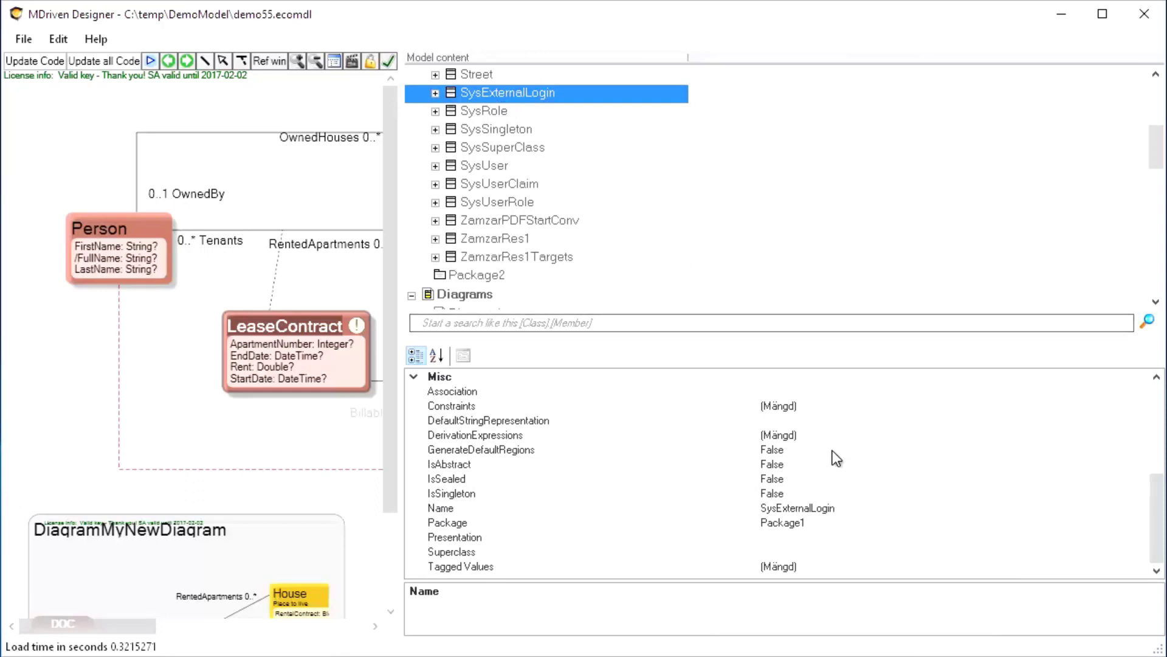
Set the Package of SysExternalLogin, SysRole and SysSingleton to Package2
click(842, 521)
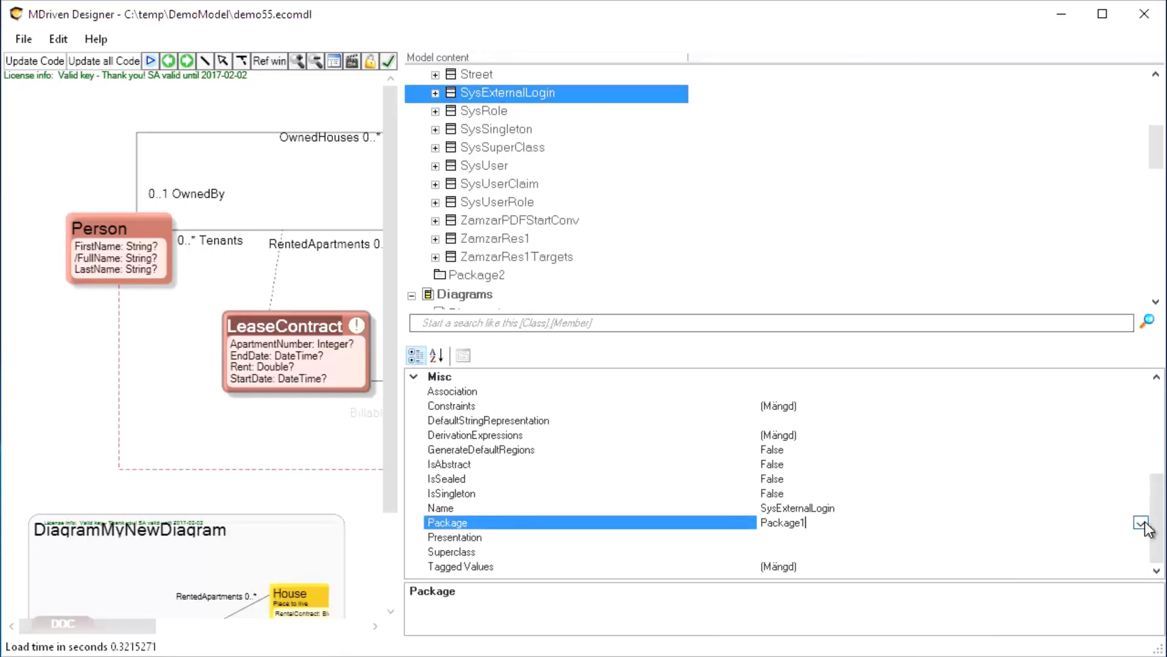
click(1140, 522)
click(774, 551)
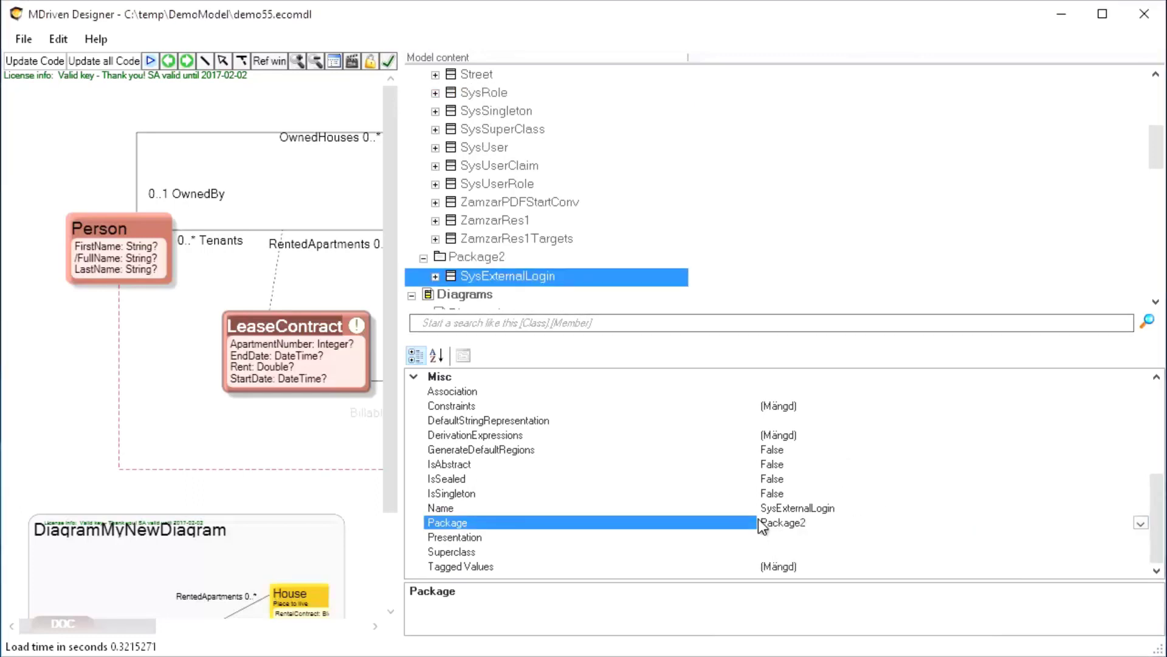
click(476, 92)
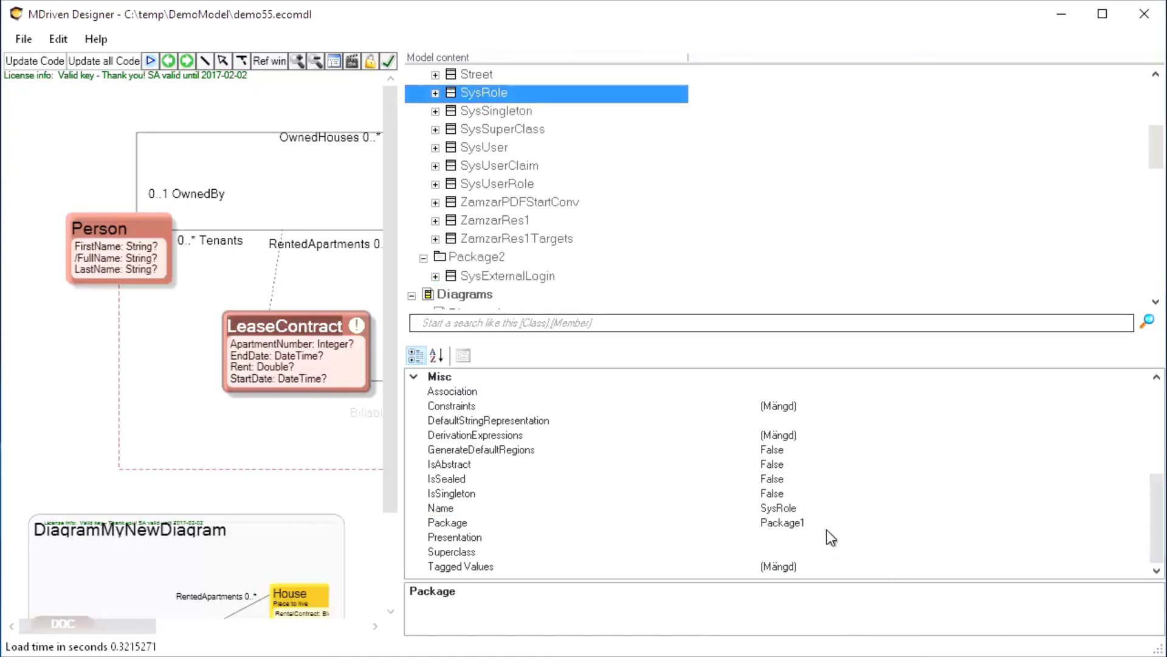
click(851, 522)
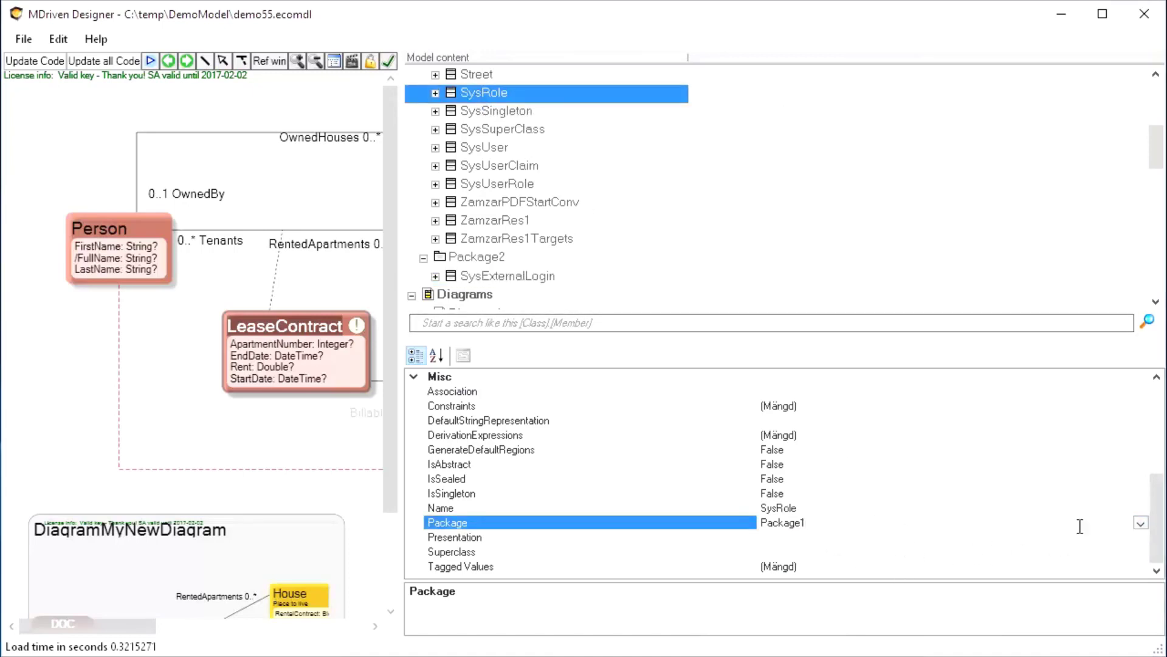
click(1140, 522)
click(781, 551)
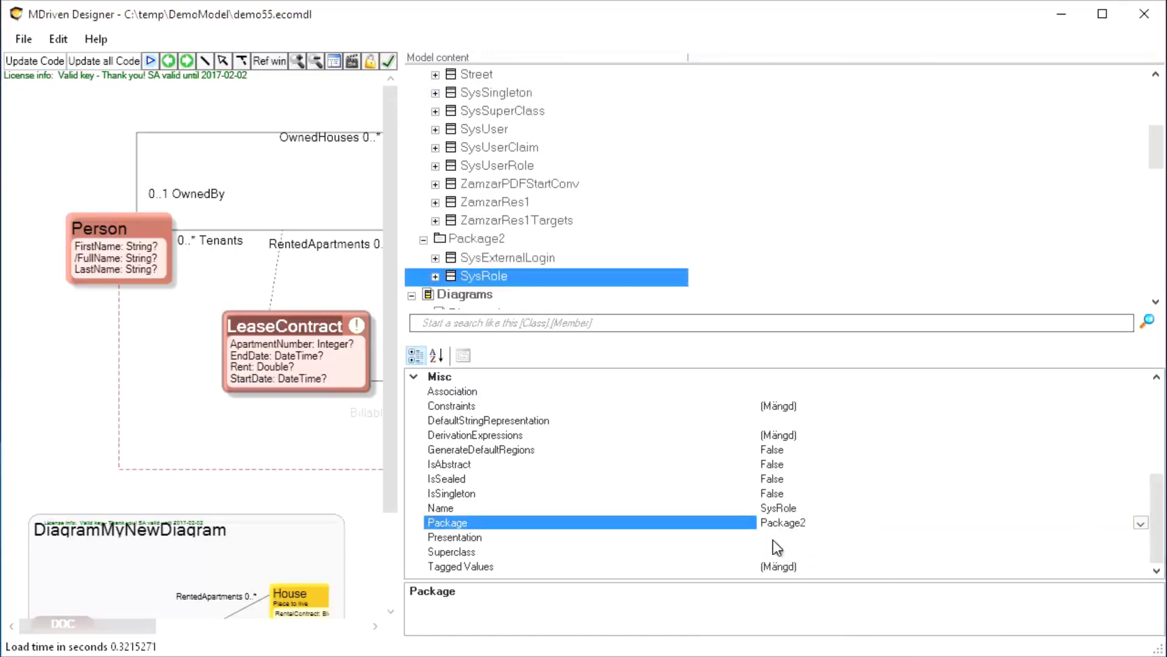
click(469, 92)
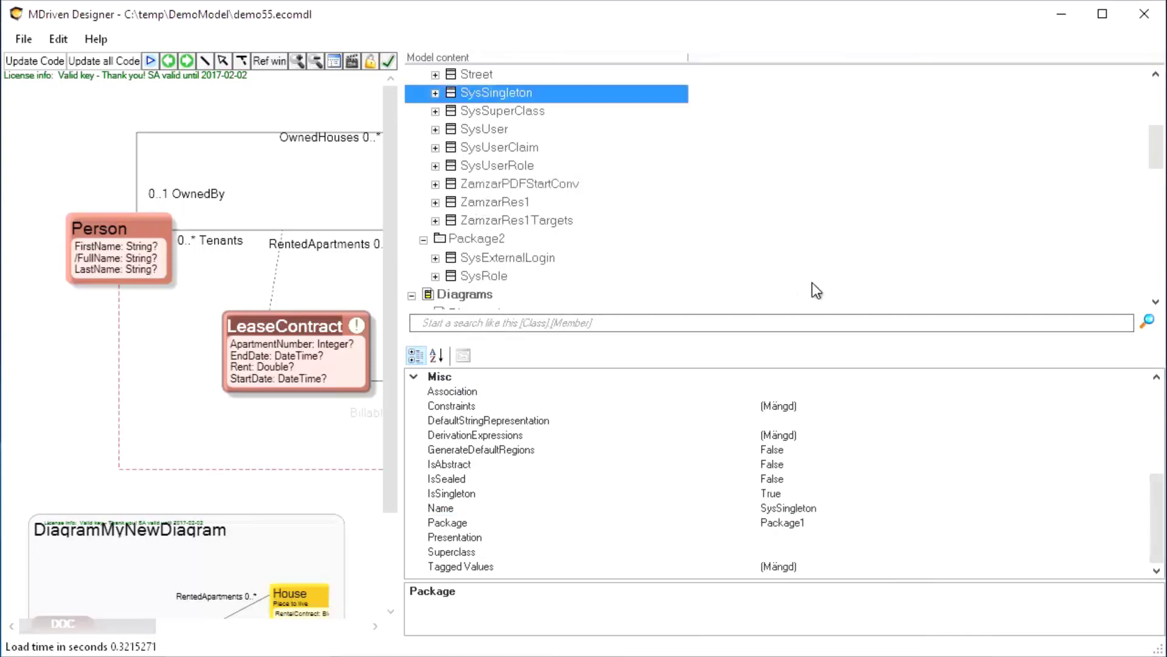
click(1074, 524)
click(1140, 522)
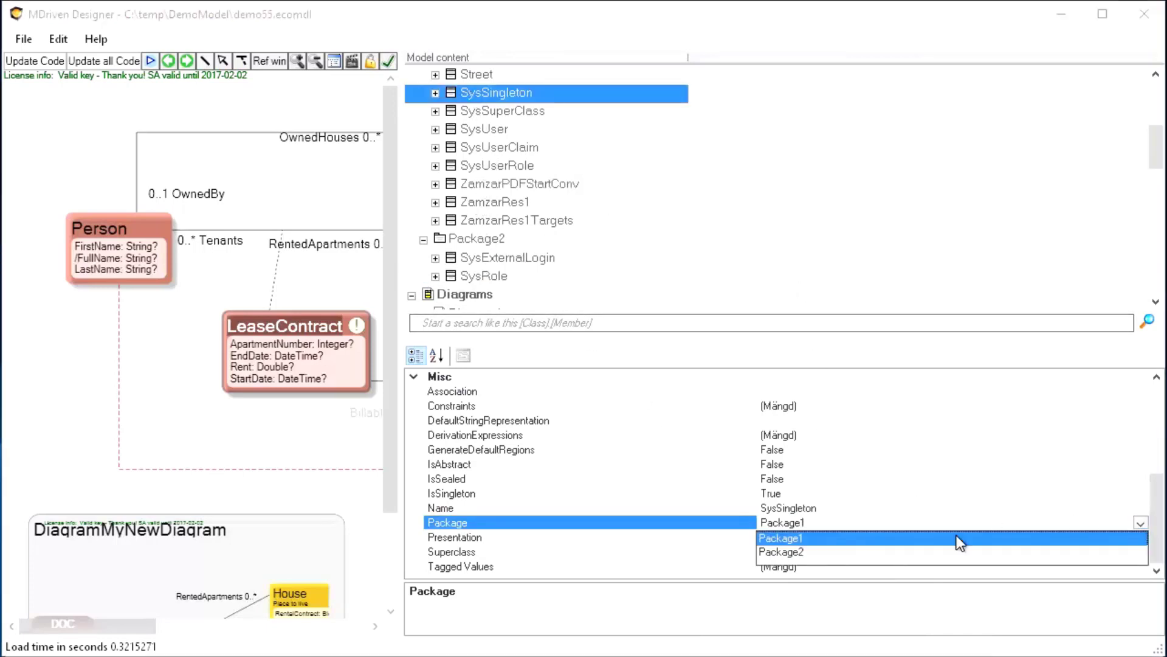
click(787, 552)
Set the Package of SysSuperClass and SysUser to Package2
click(483, 114)
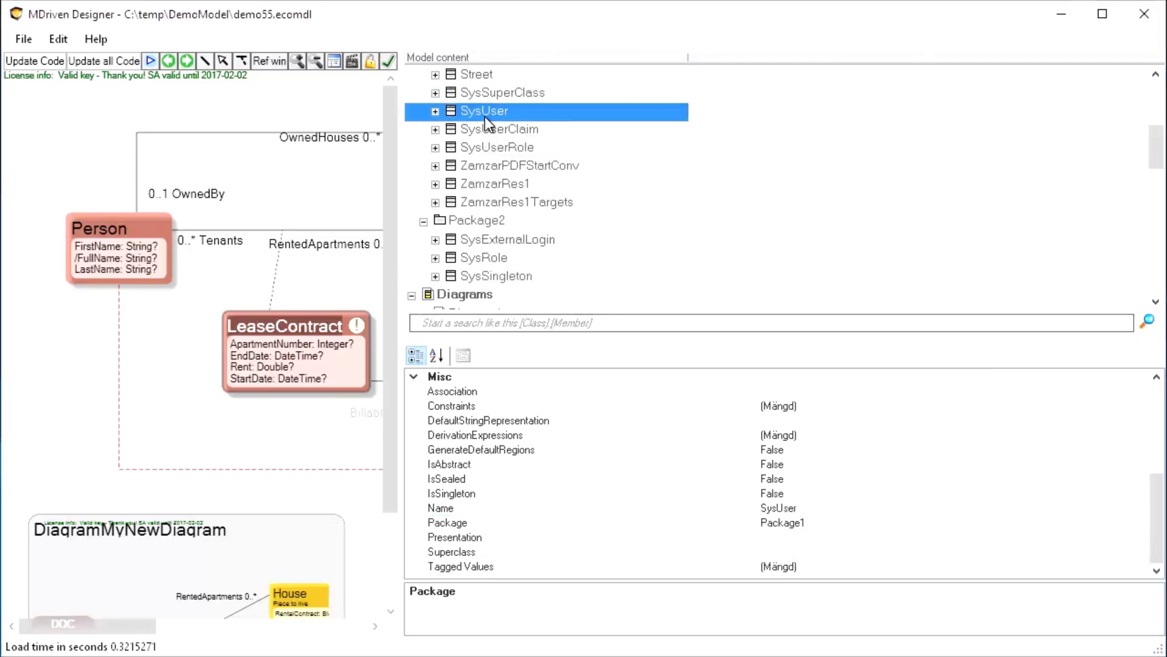
click(483, 91)
click(1095, 523)
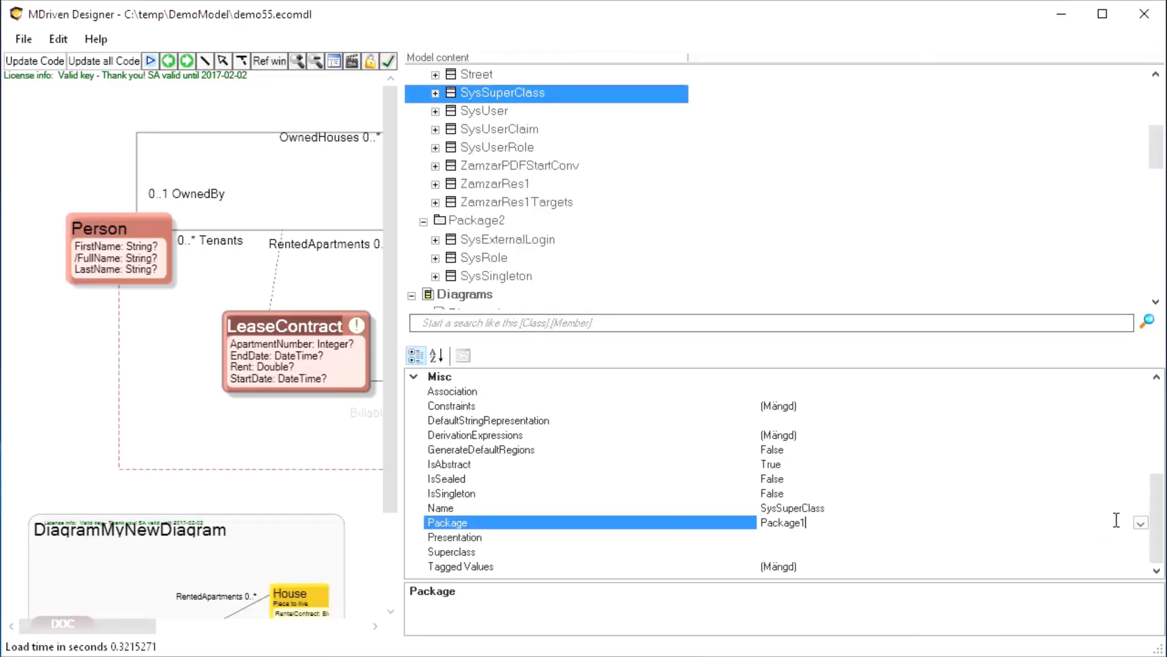
click(1141, 522)
click(790, 552)
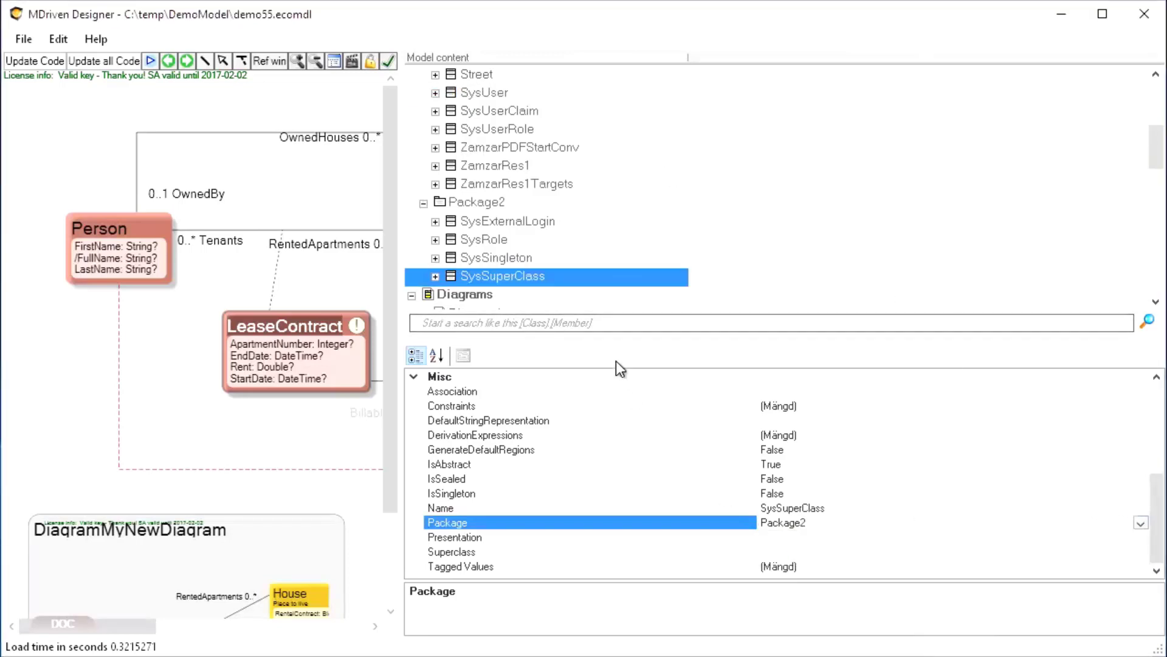
click(469, 92)
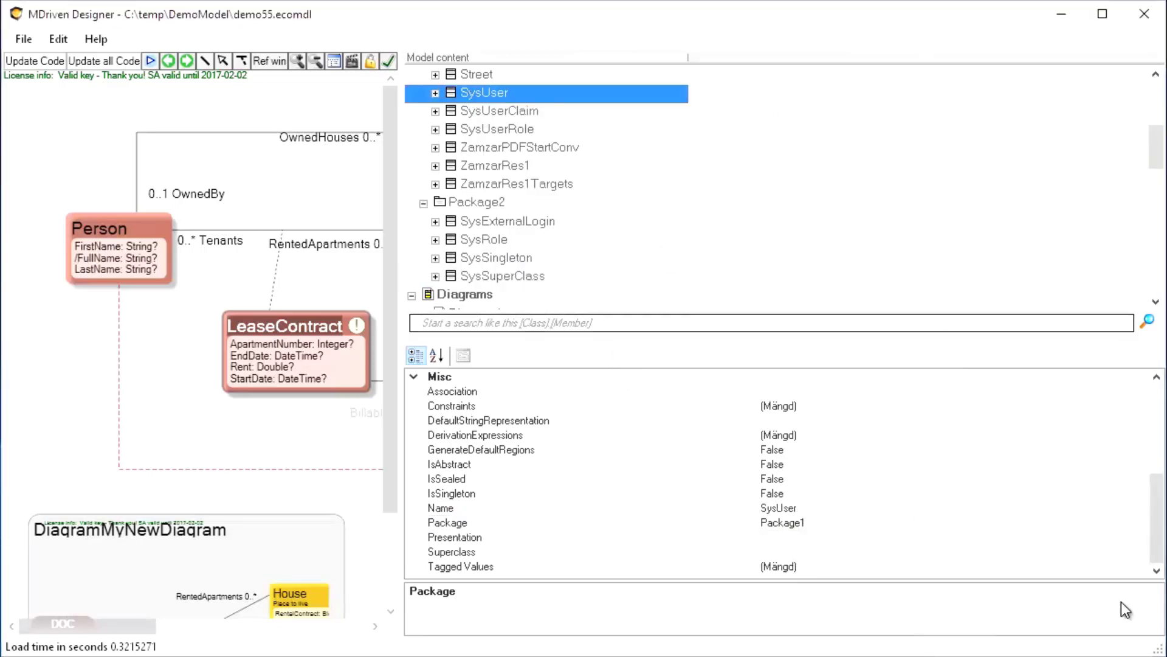
click(1137, 522)
click(1140, 522)
click(782, 552)
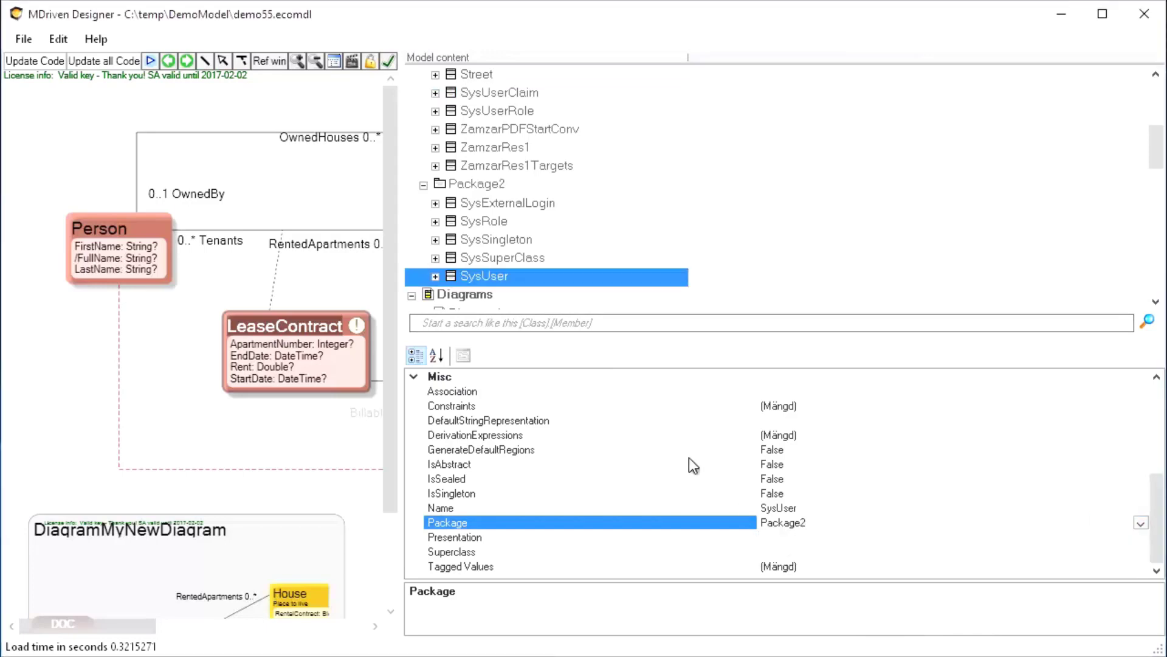
Move SysUserClaim and SysUserRole into Package2 and widen the diagram area
click(481, 93)
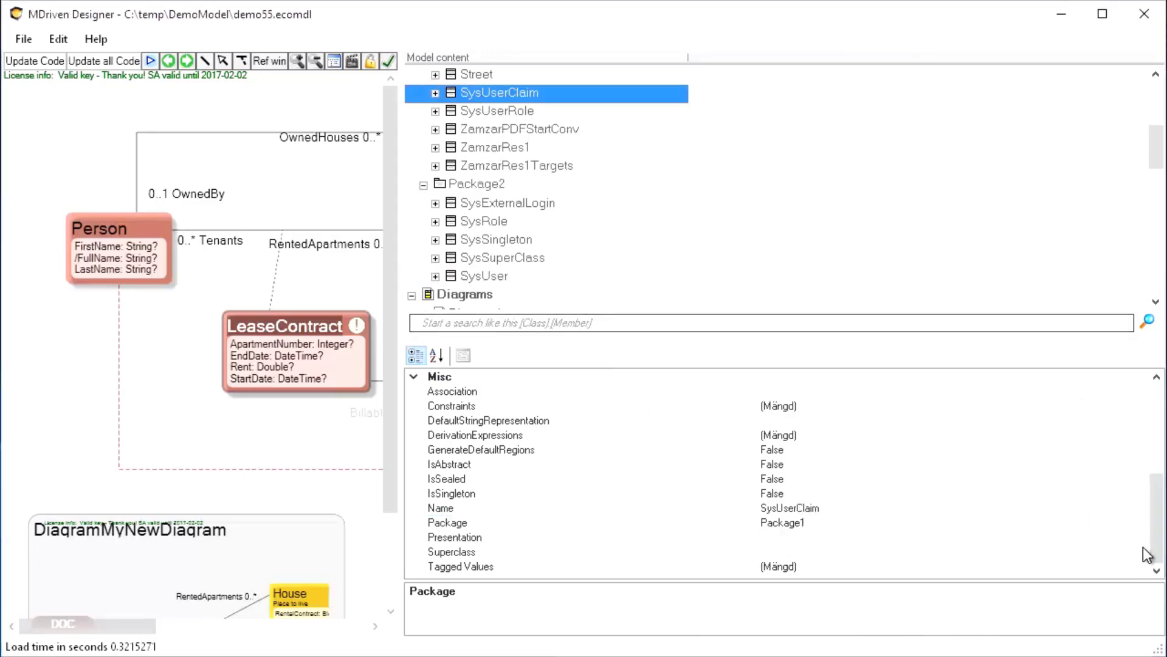
click(1126, 538)
click(1131, 521)
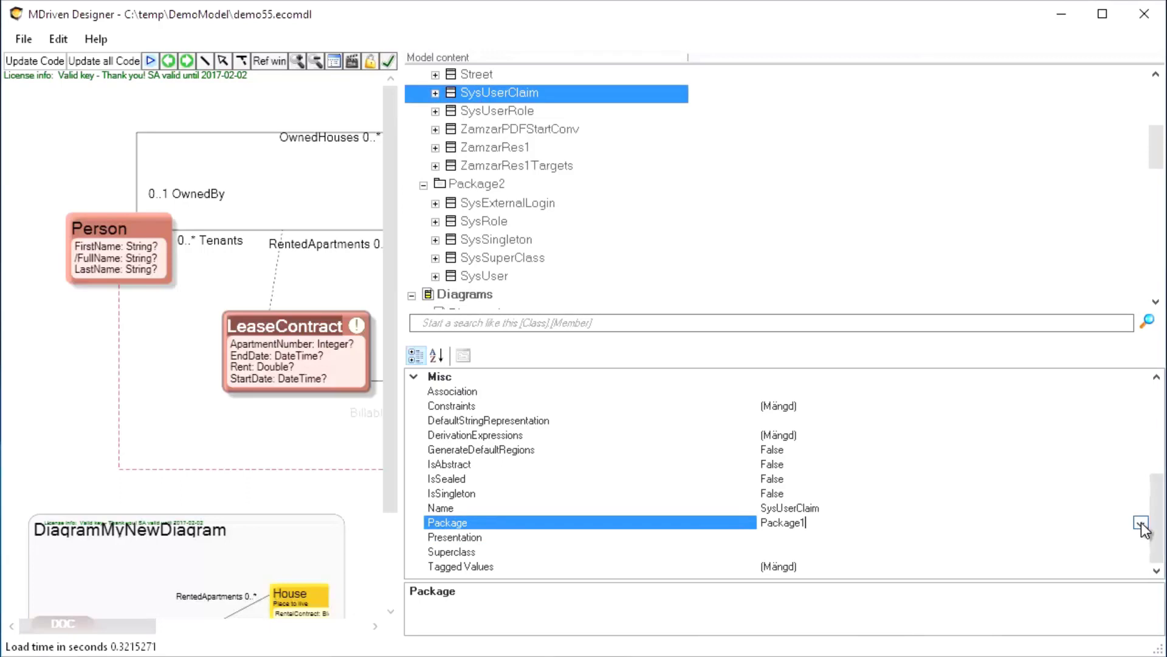
click(1140, 523)
click(778, 551)
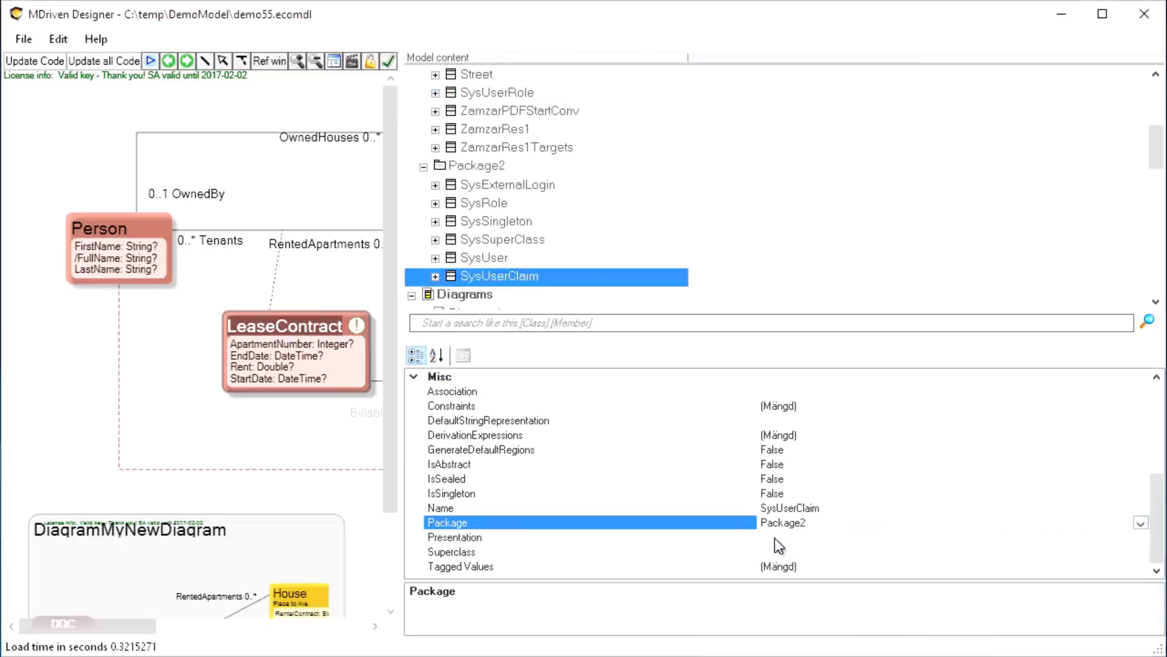
click(487, 93)
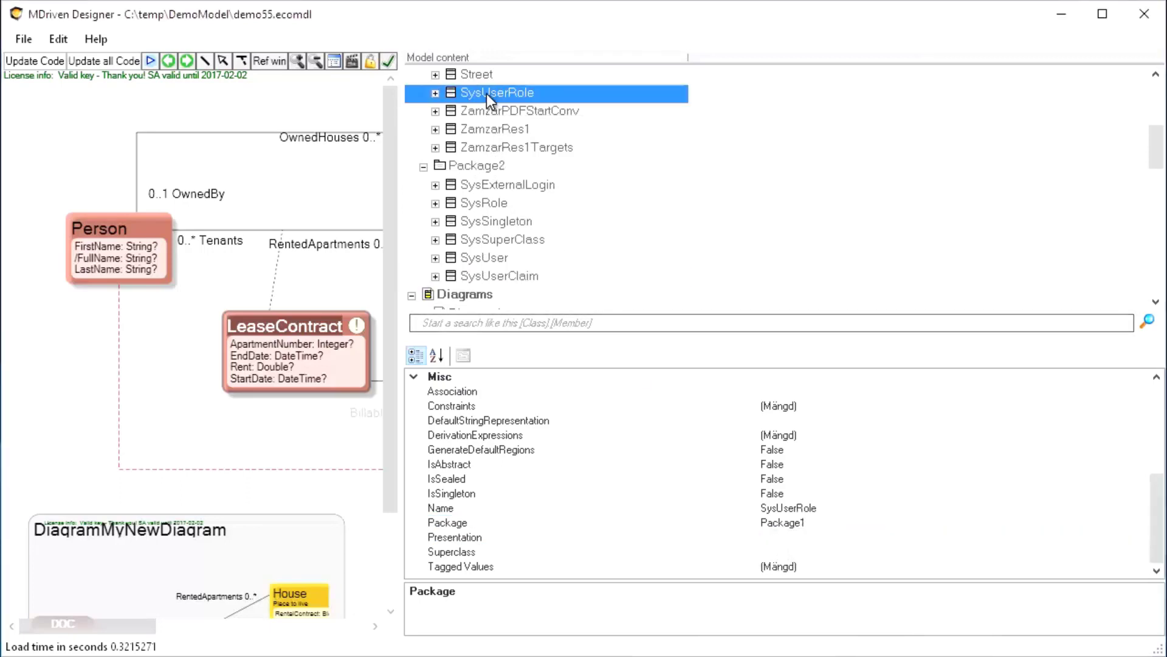
click(1133, 524)
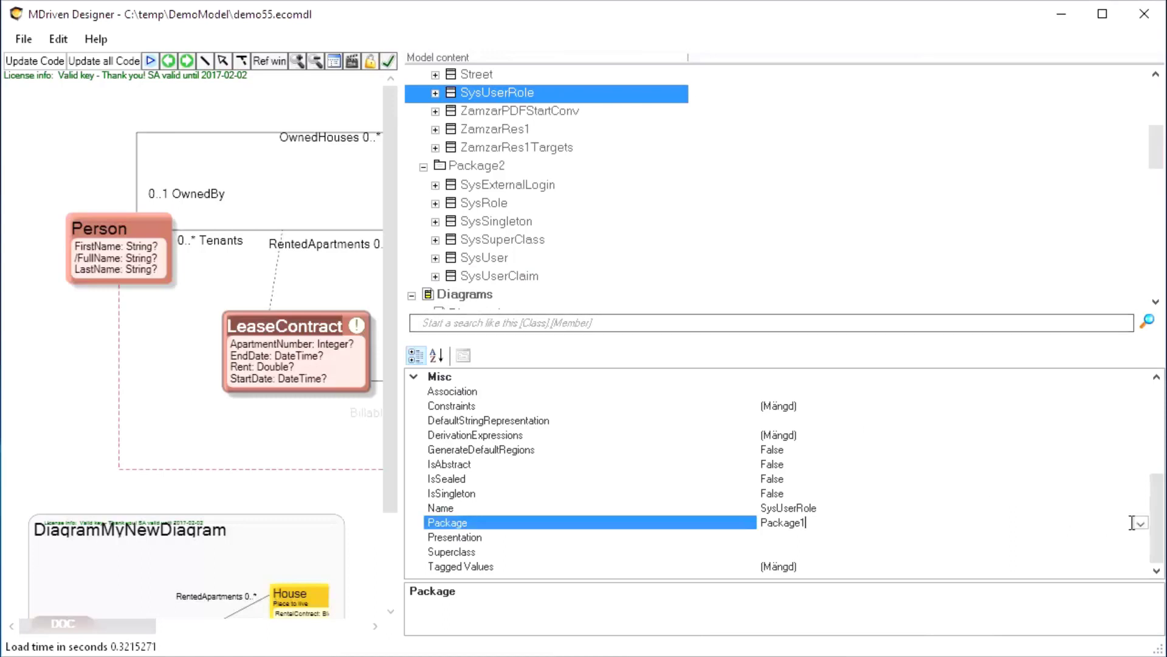
click(1140, 523)
click(804, 550)
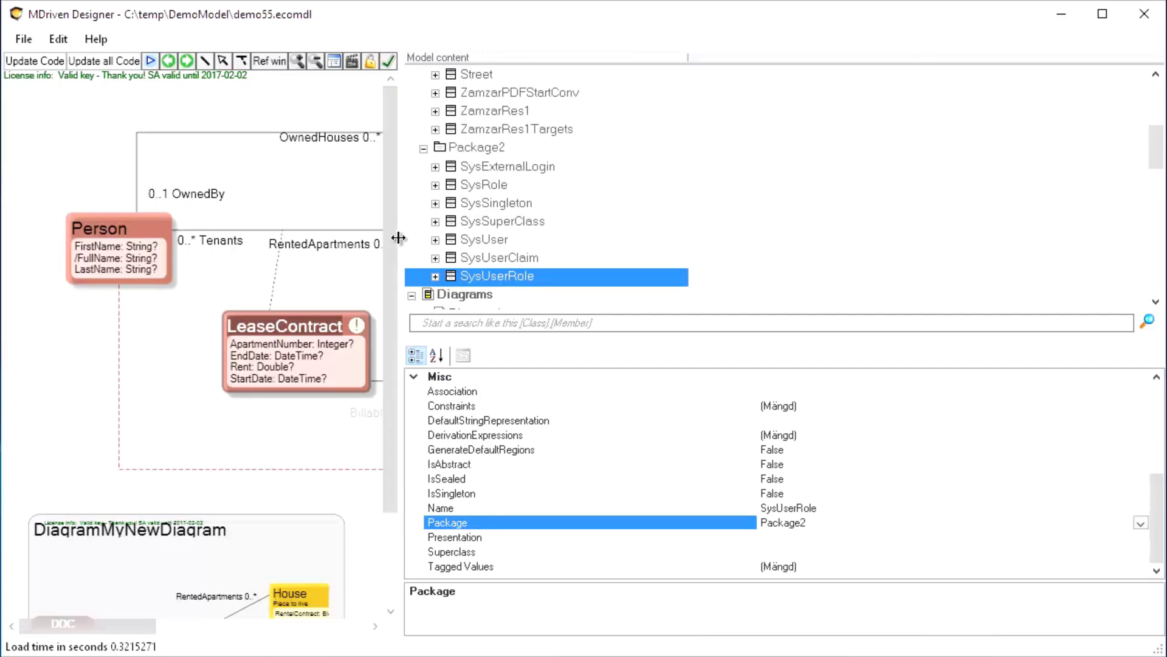
drag(401, 240, 895, 287)
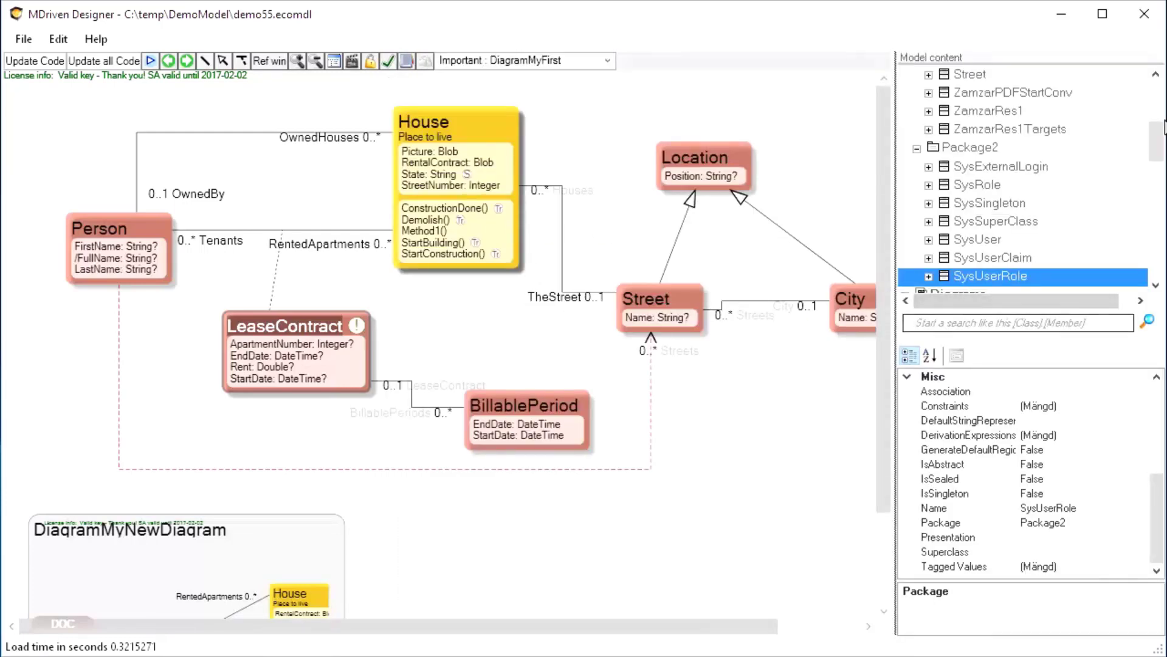
mouse_move(1155, 142)
mouse_down()
mouse_move(1155, 100)
mouse_move(1155, 182)
mouse_move(1154, 161)
mouse_up()
Add a new diagram, Diagram2, under Diagrams and open it
click(937, 147)
right_click(936, 147)
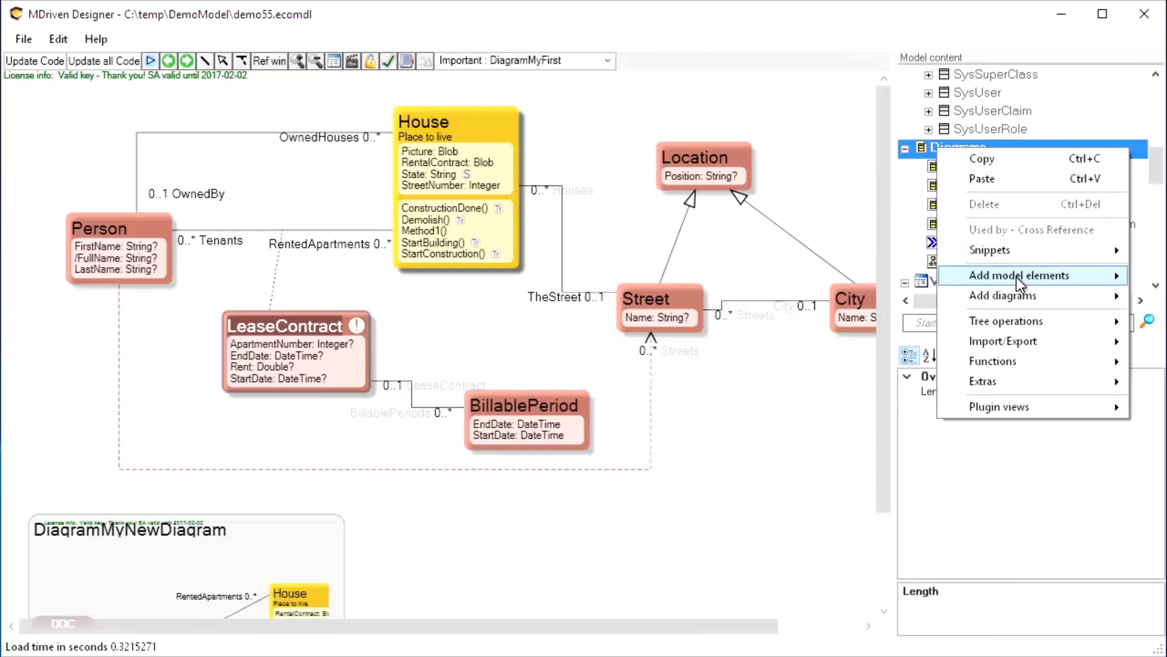
click(1164, 296)
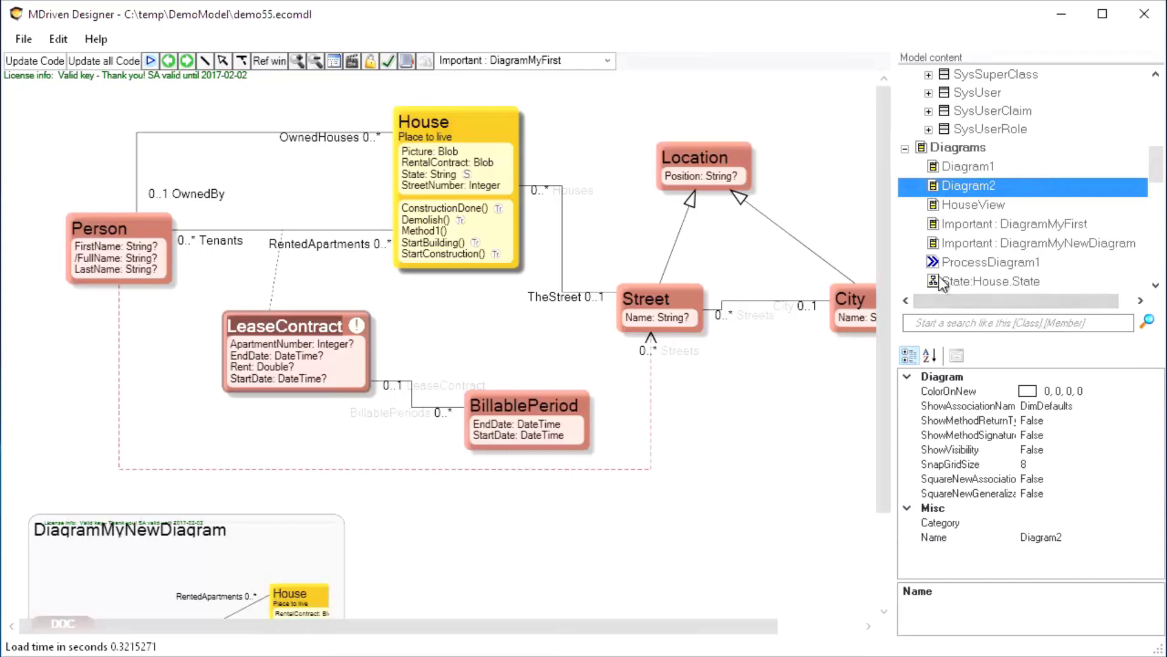
double_click(933, 187)
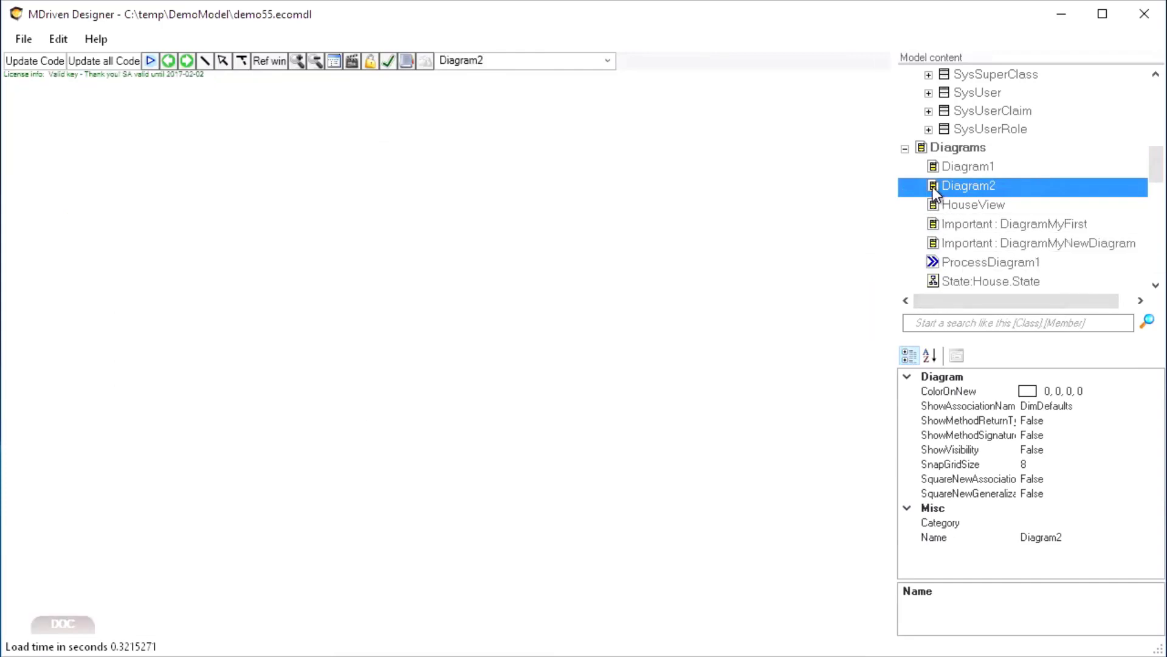
Drag all seven Sys classes onto Diagram2, including SysUserClaim beside SysUser
scroll(1027, 174, up, 2)
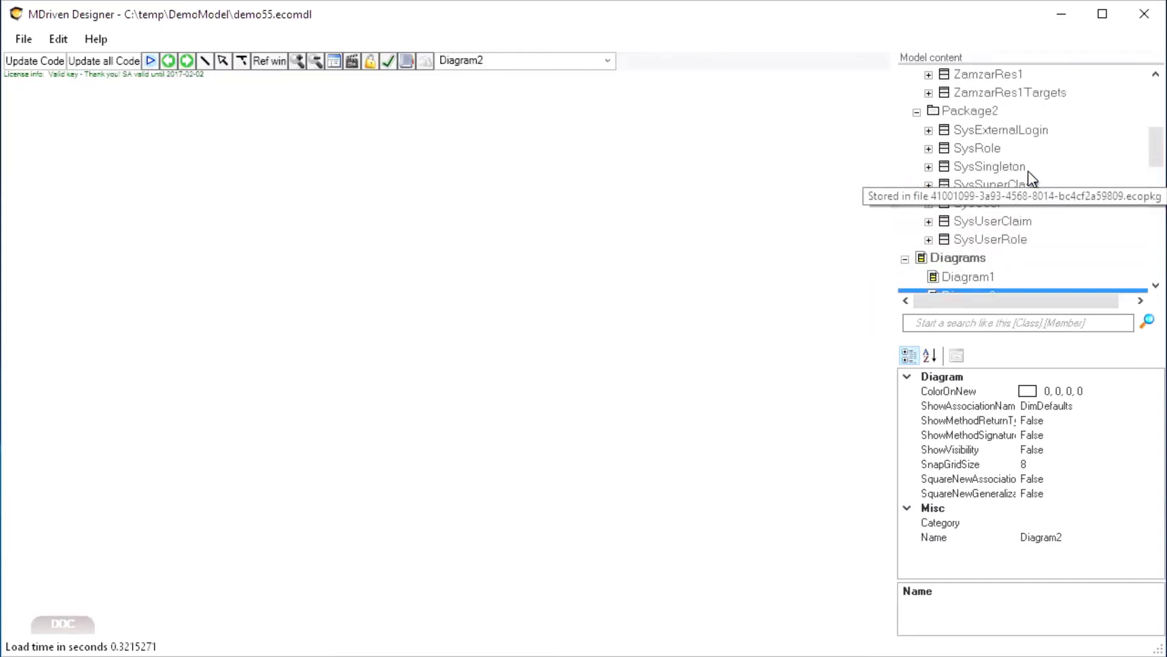
drag(982, 129, 606, 158)
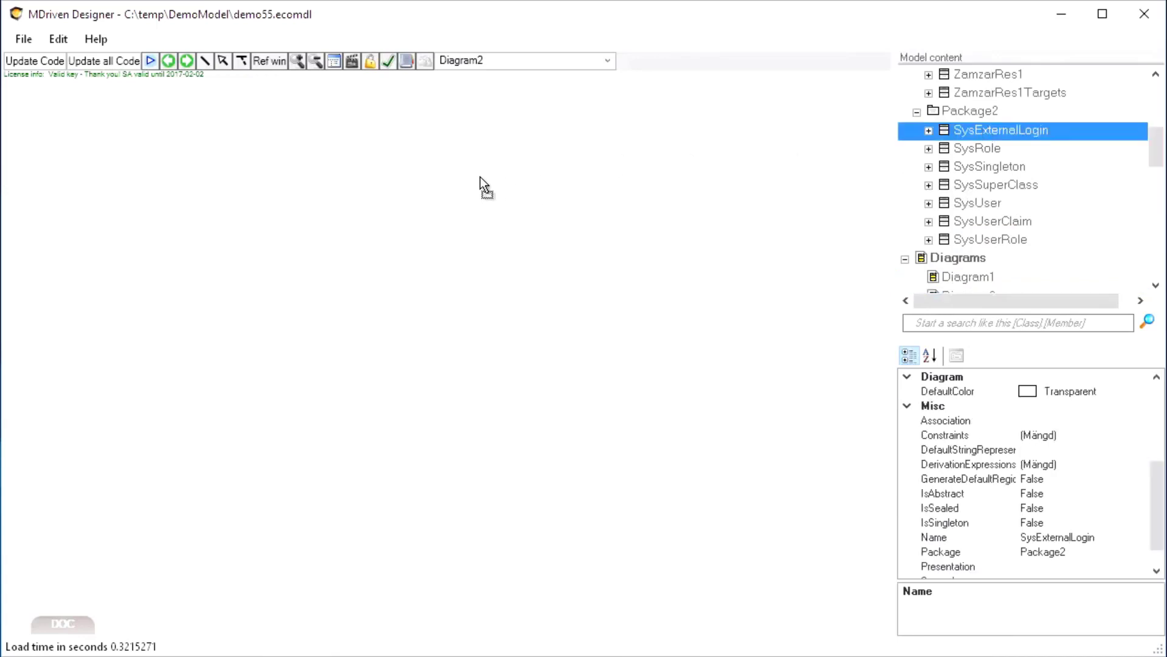
drag(480, 177, 476, 177)
drag(976, 149, 553, 324)
drag(983, 189, 494, 269)
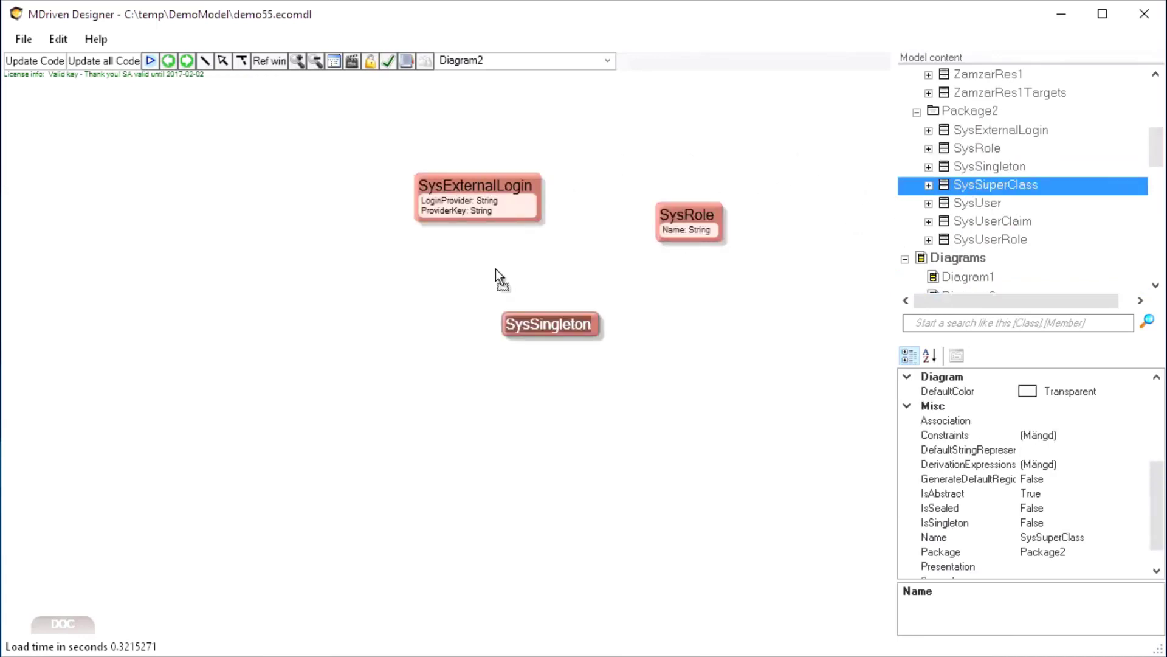
drag(973, 202, 513, 419)
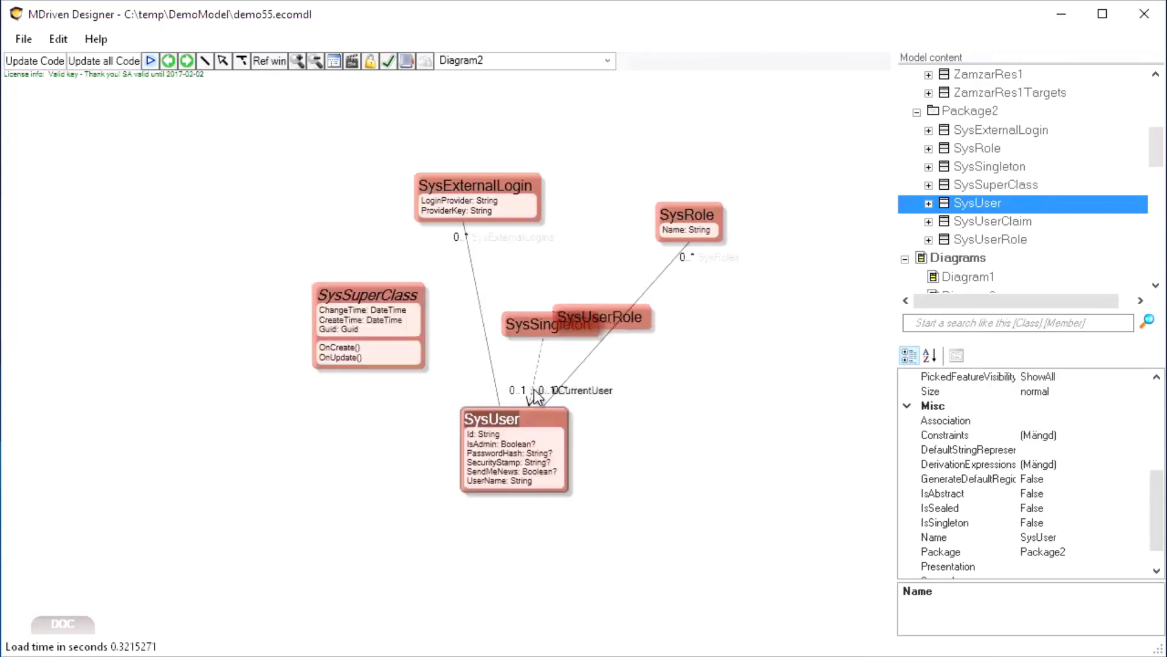
click(1004, 224)
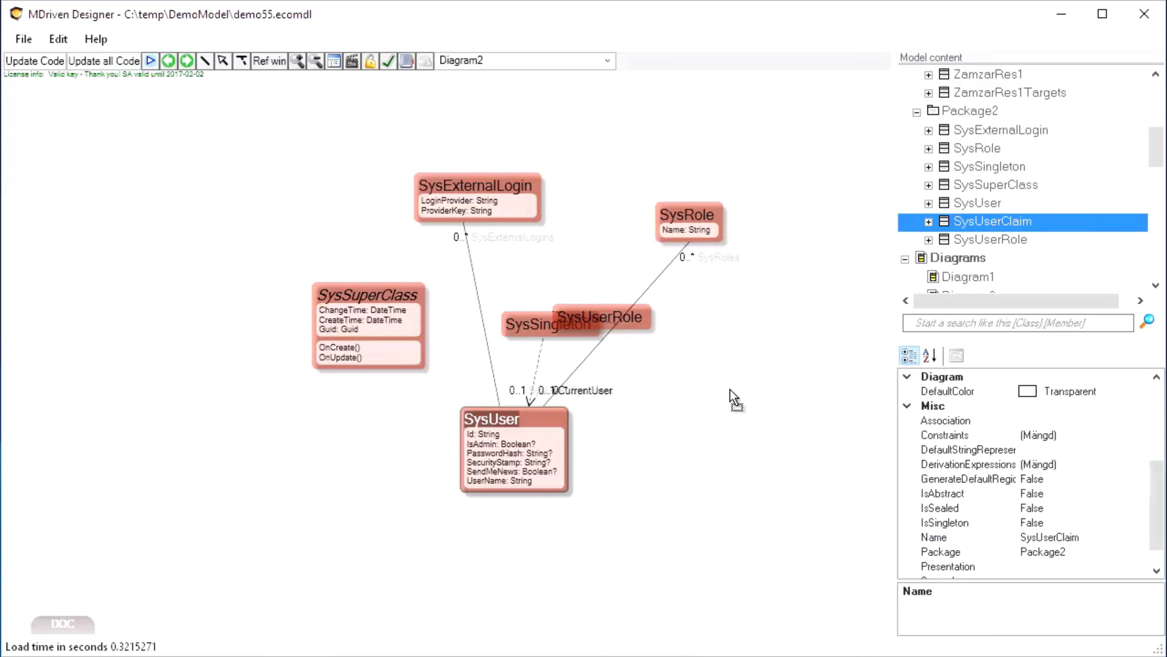
drag(730, 389, 728, 386)
drag(519, 323, 484, 279)
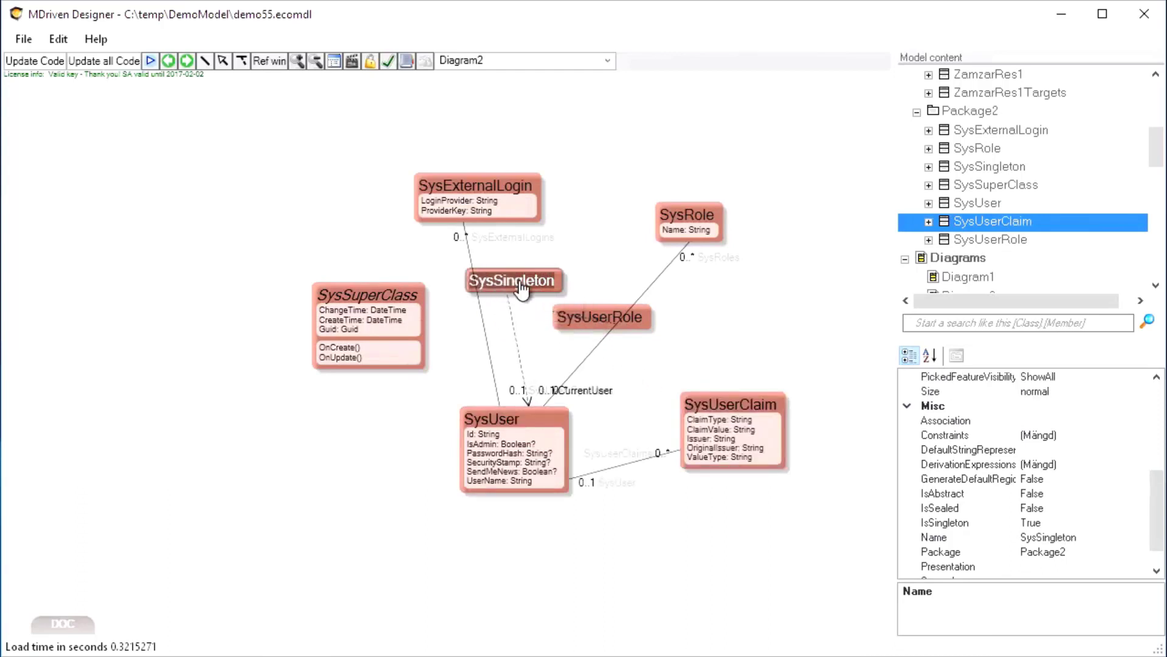
drag(652, 318, 746, 332)
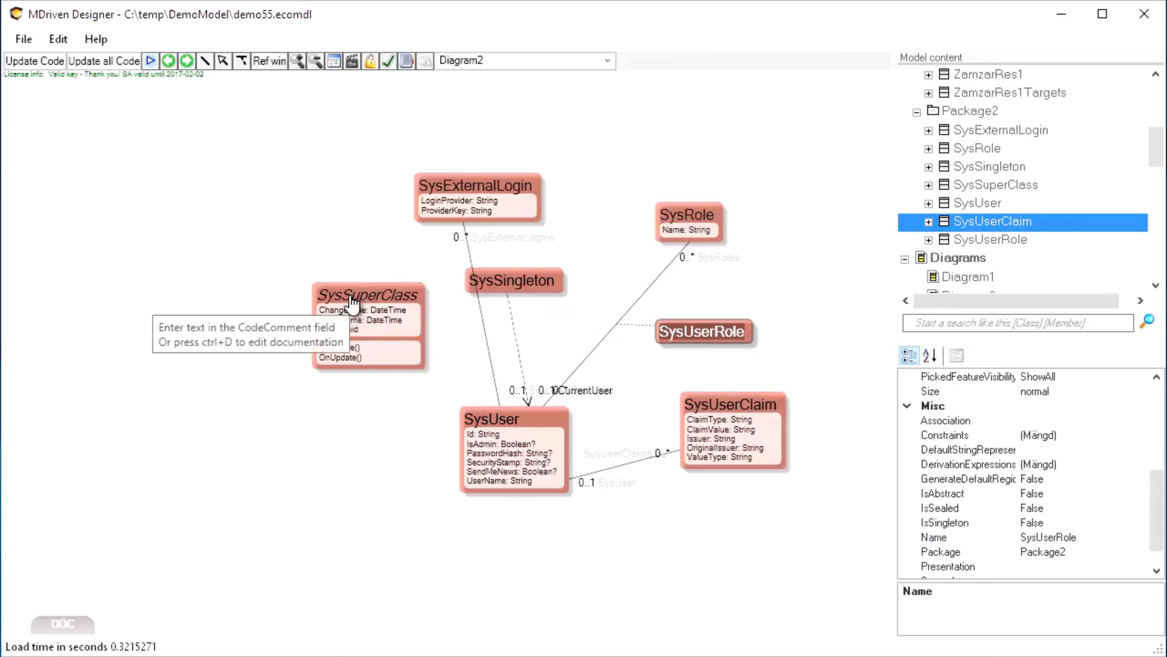
Arrange Diagram2 with SysUser top-left, SysSingleton far left, SysSuperClass bottom-left, SysExternalLogin top
drag(351, 301, 299, 447)
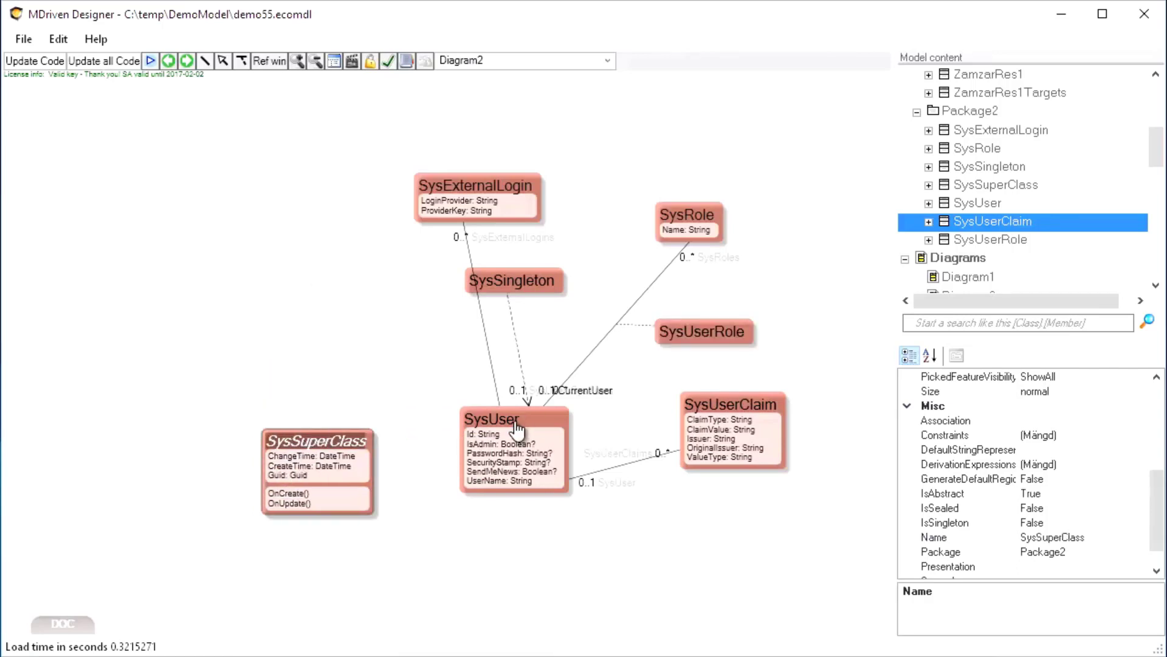
drag(519, 468, 395, 417)
drag(225, 276, 197, 188)
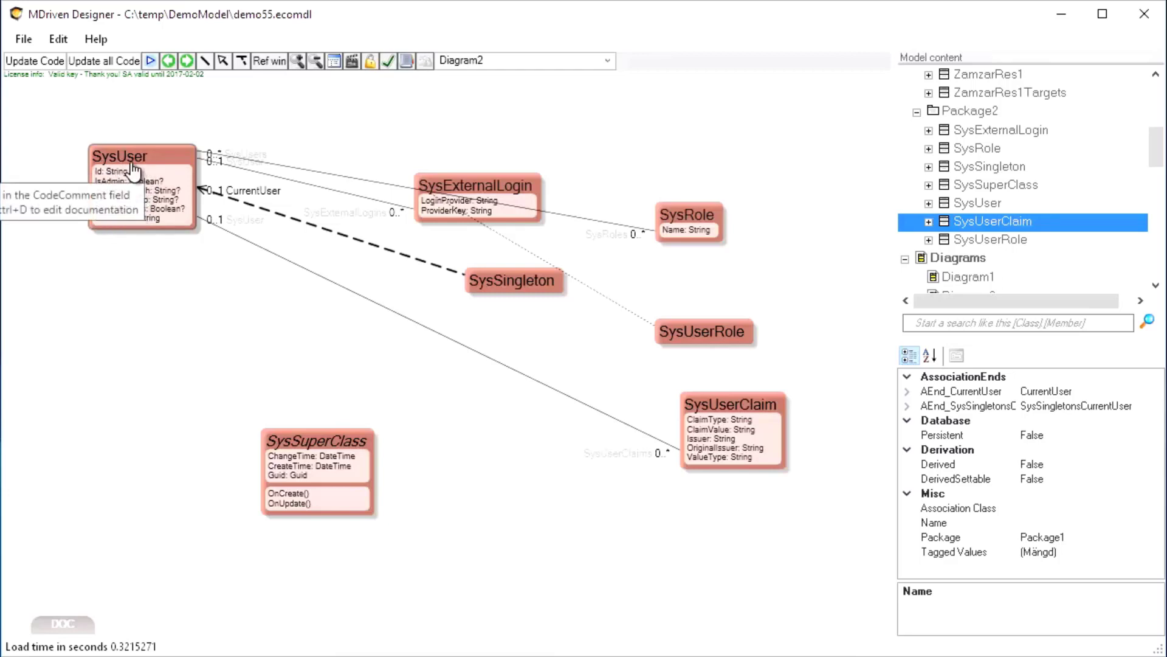
drag(501, 181, 535, 119)
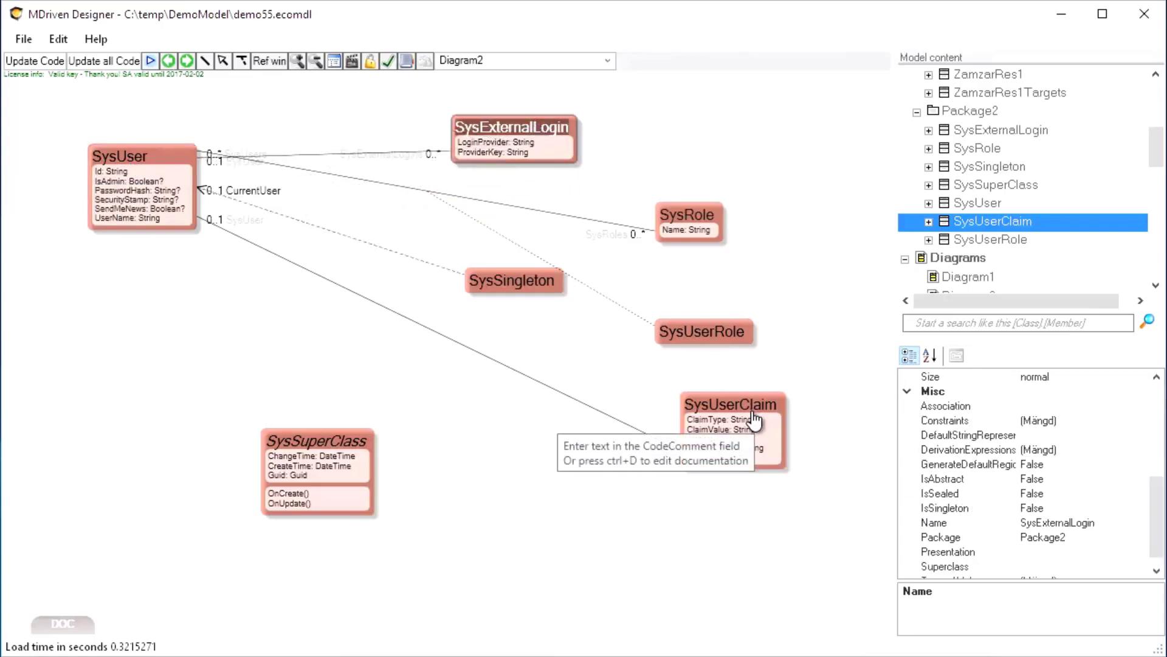
drag(479, 285, 90, 316)
drag(156, 191, 258, 198)
click(63, 306)
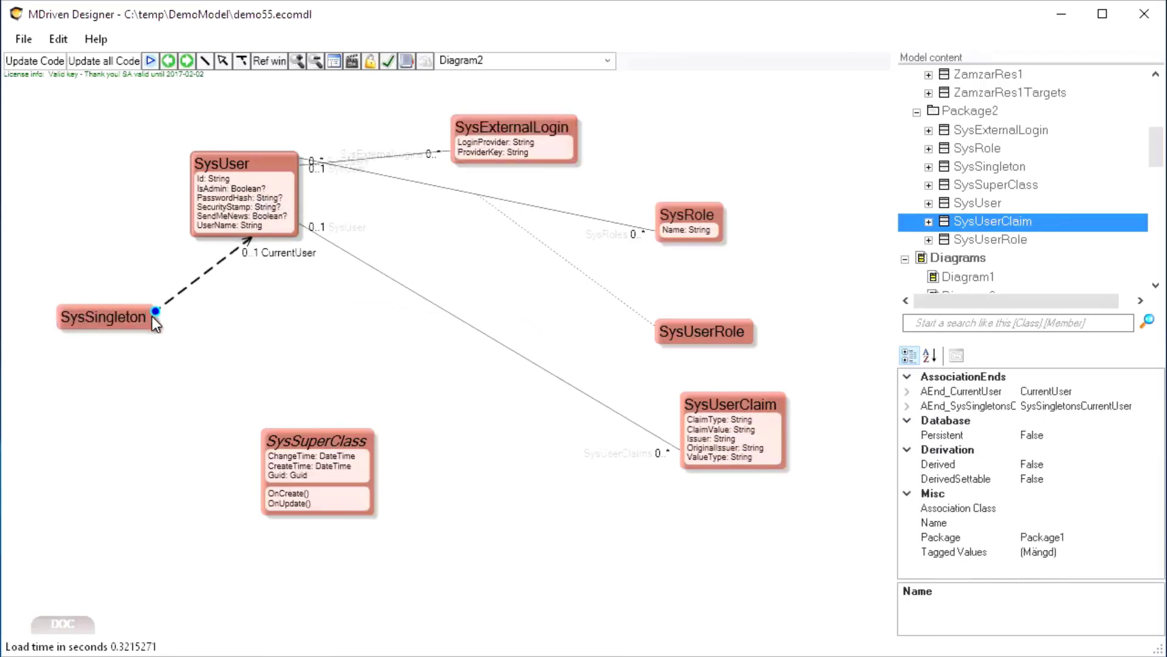
drag(108, 317, 93, 294)
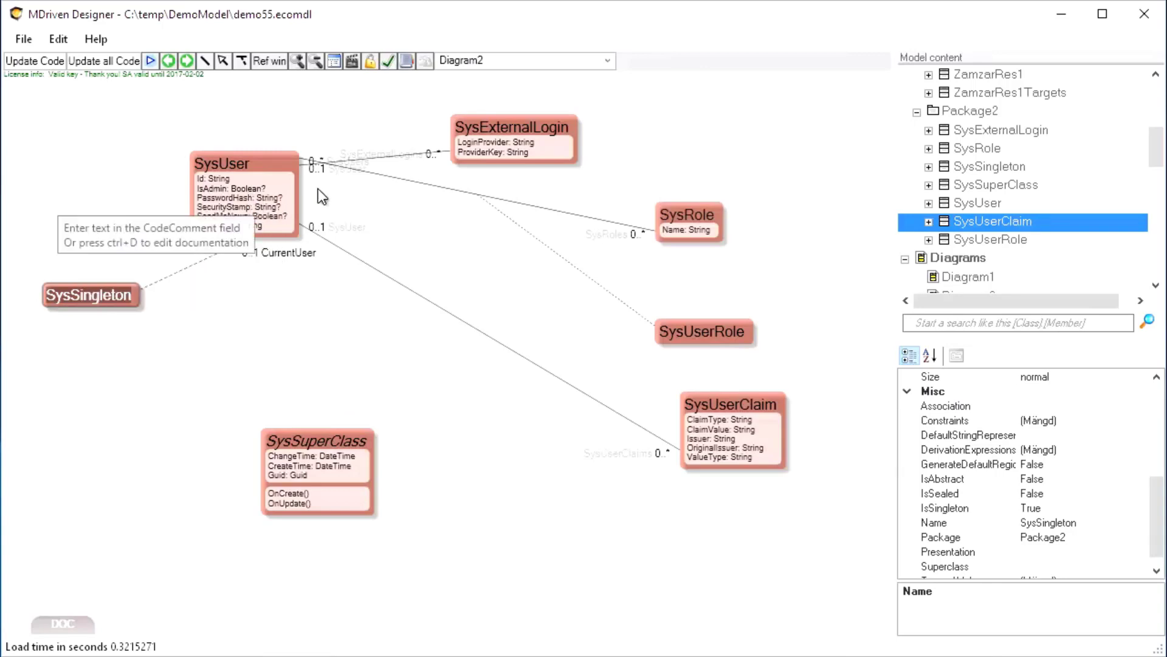
Reroute the SysUser–SysRole link, nudge SysRole and SysUserRole, and shift SysUserClaim left
drag(302, 159, 329, 200)
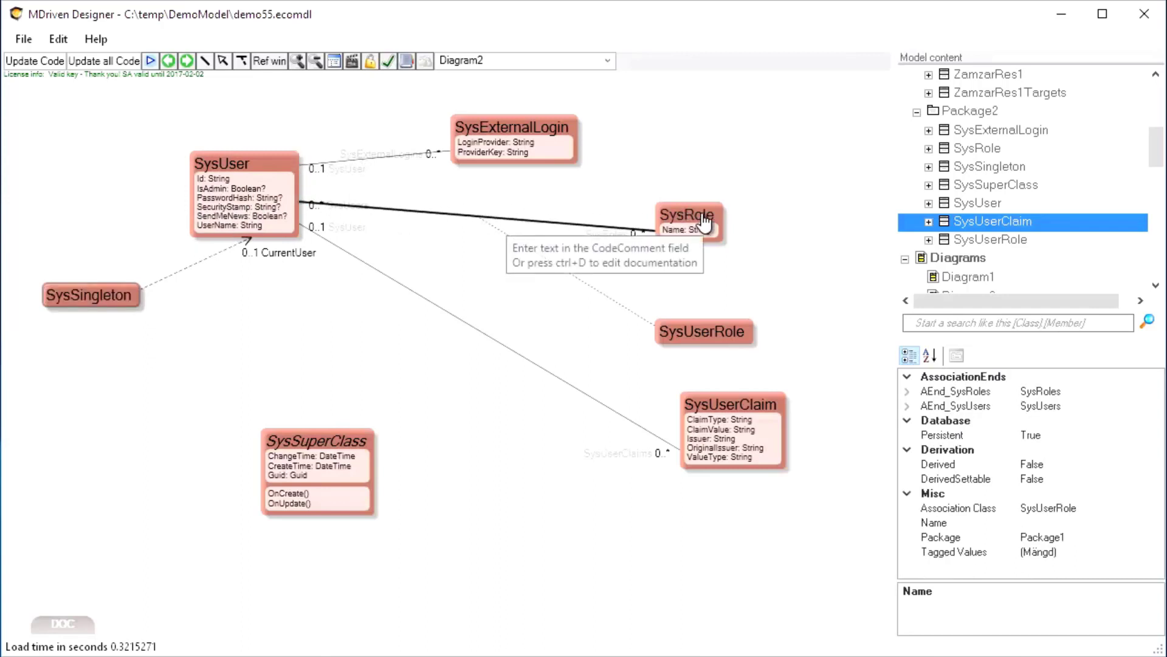
drag(702, 211, 705, 203)
drag(714, 339, 596, 302)
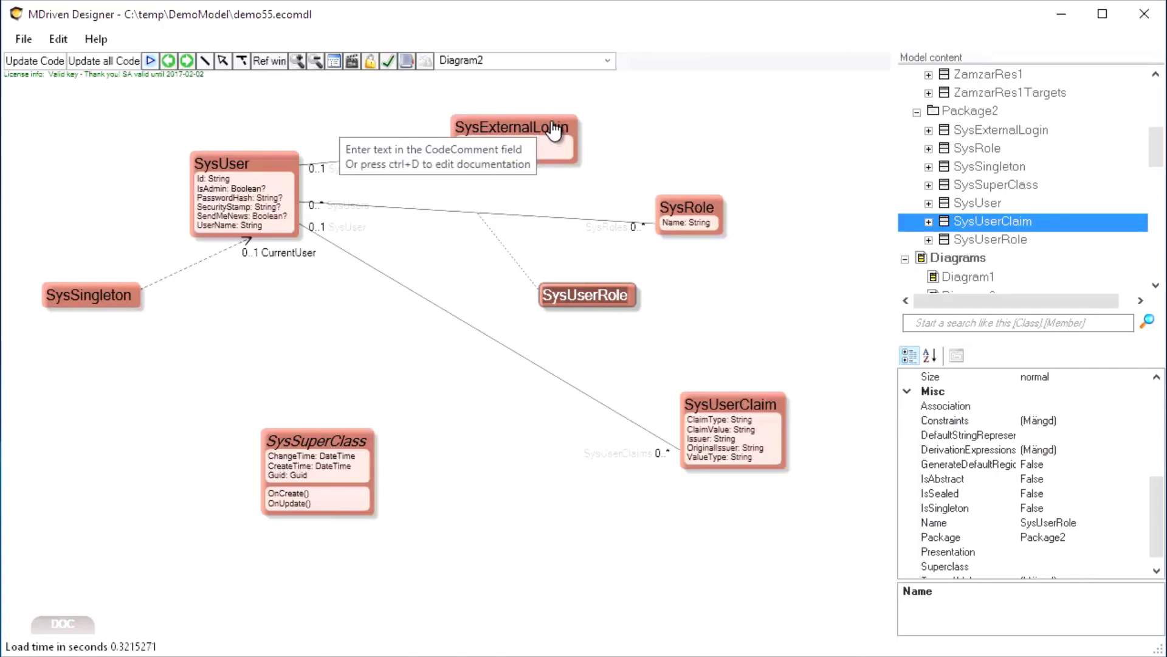
drag(745, 425, 555, 425)
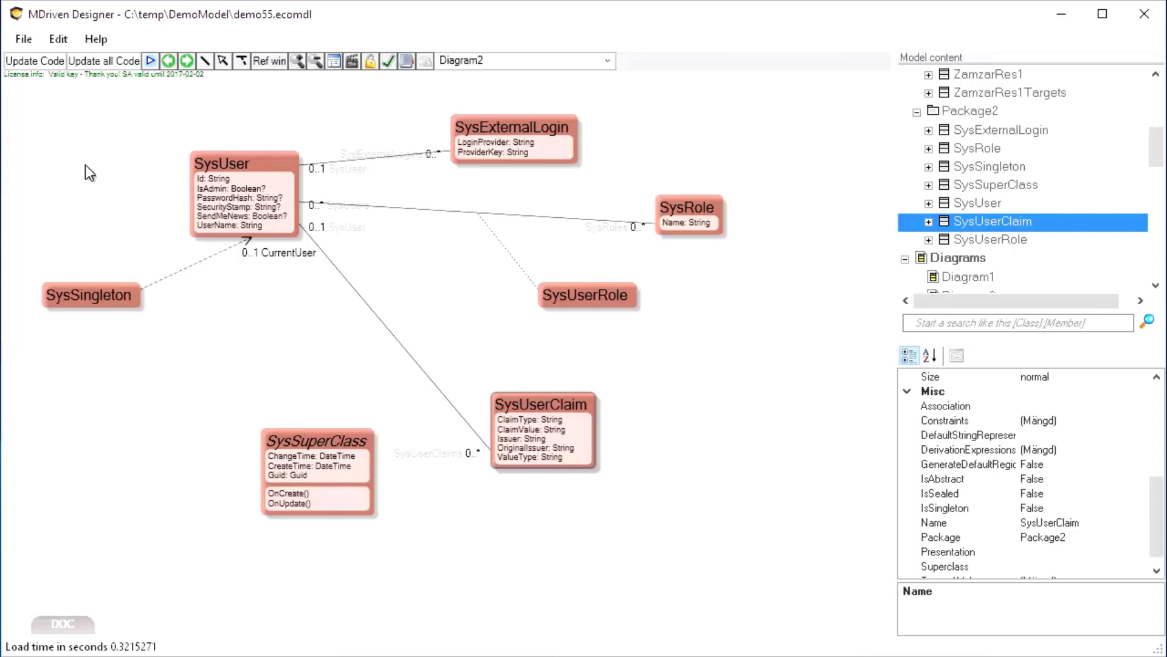
Upload the model to demo55, confirm it evolved to Version 8 with Sys tables, and close CloudForm
click(429, 60)
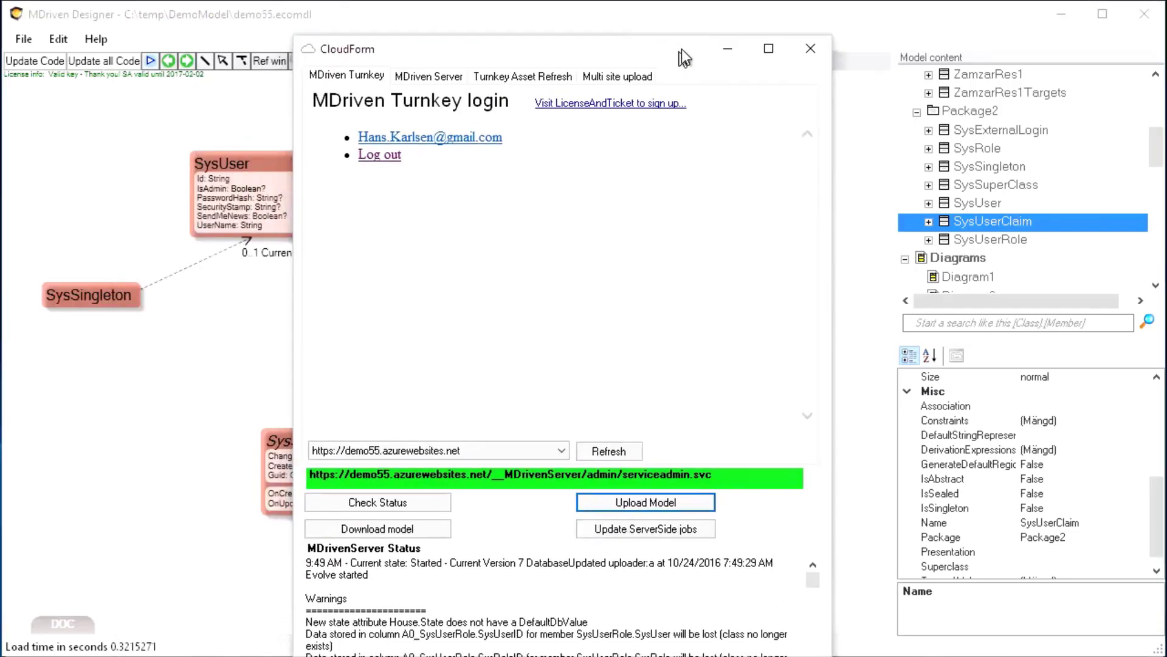
click(655, 495)
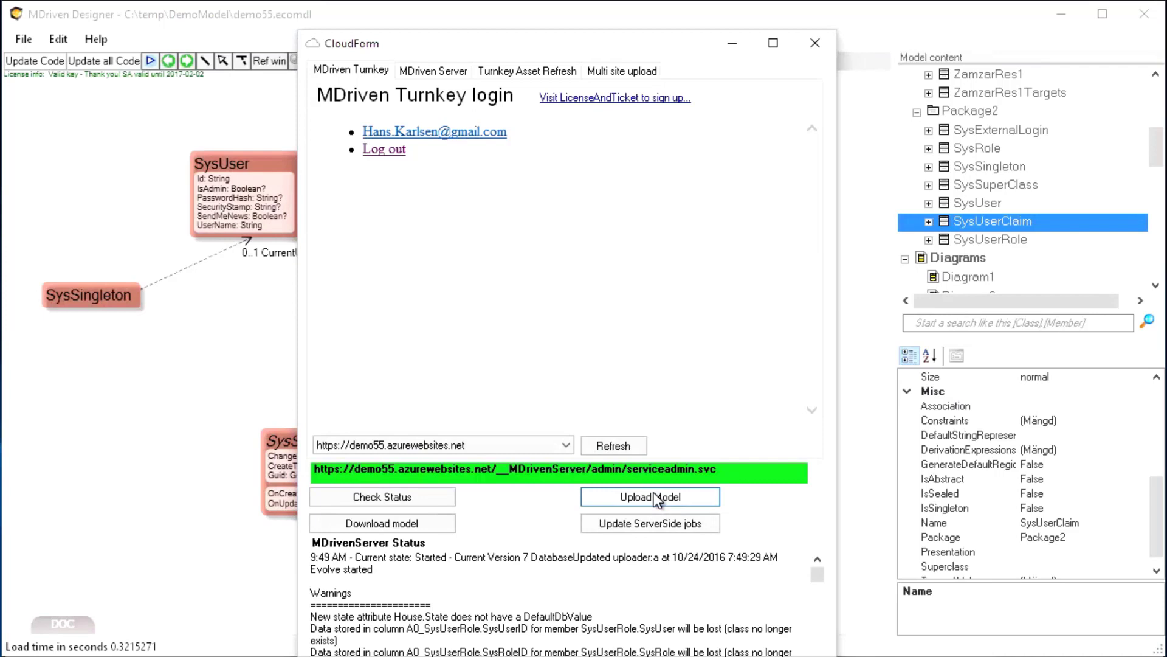
click(411, 494)
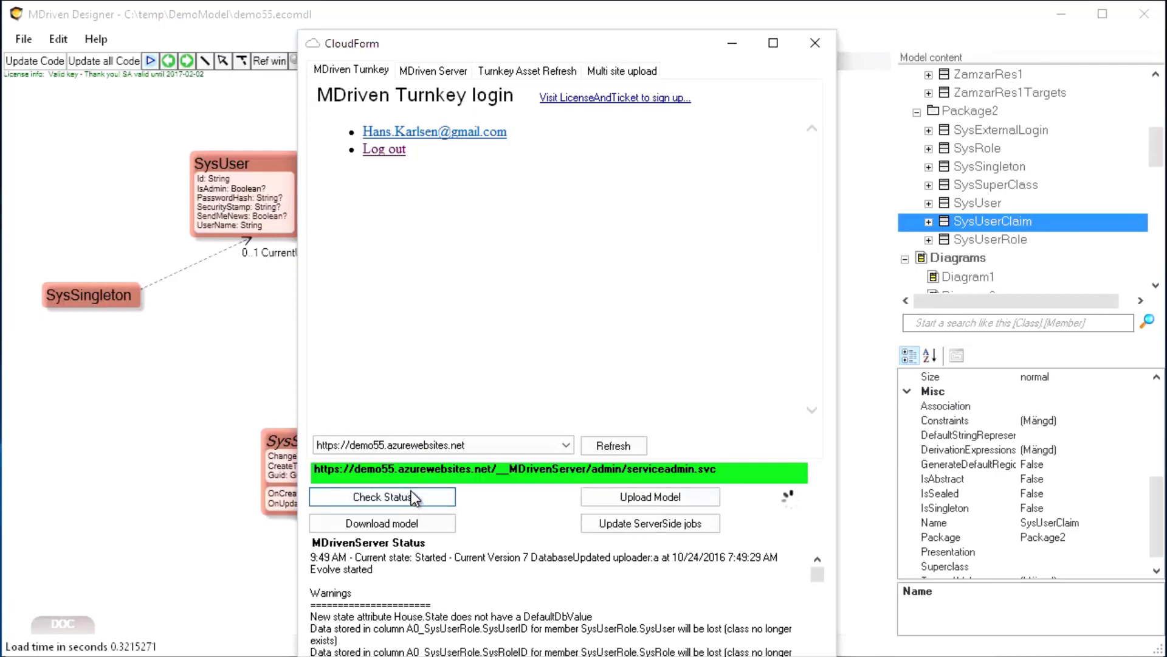
click(364, 497)
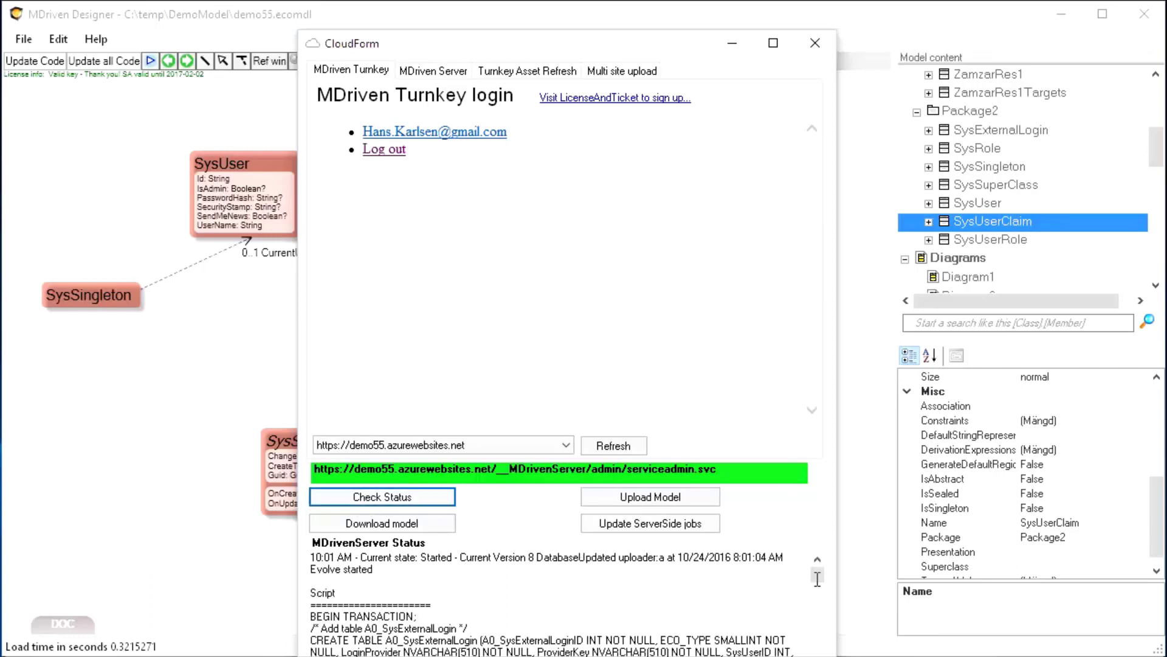
drag(818, 572, 813, 656)
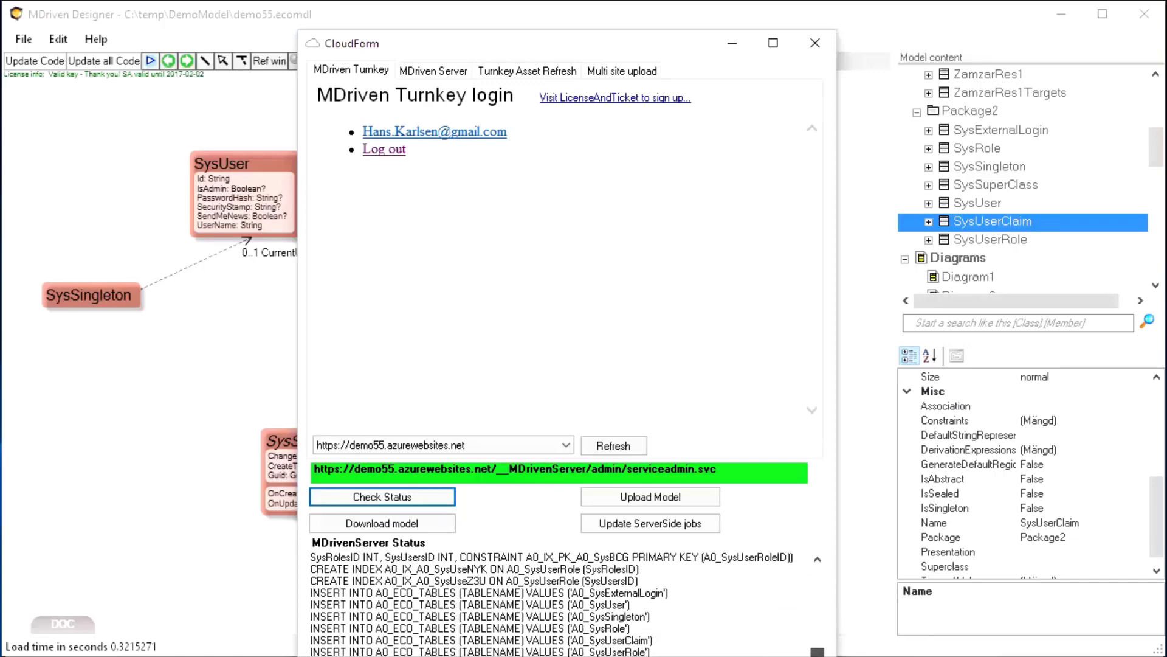
click(822, 47)
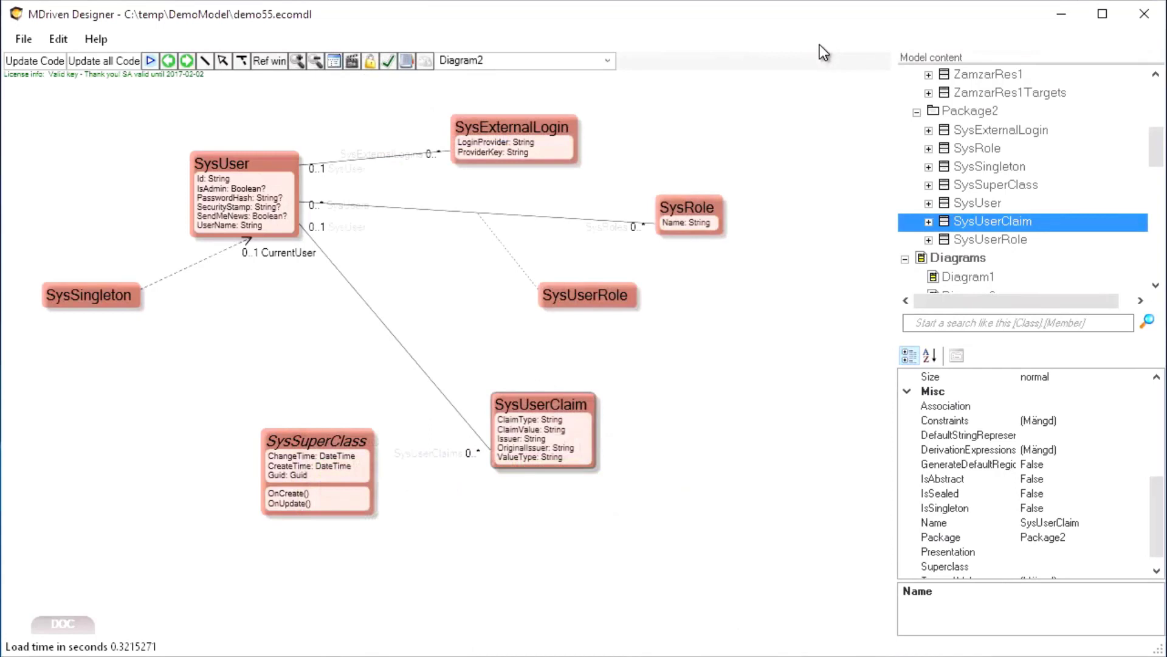
Return from the server error on the demo55 Chrome tab and open Views > Show All Houses
key(alt+Tab)
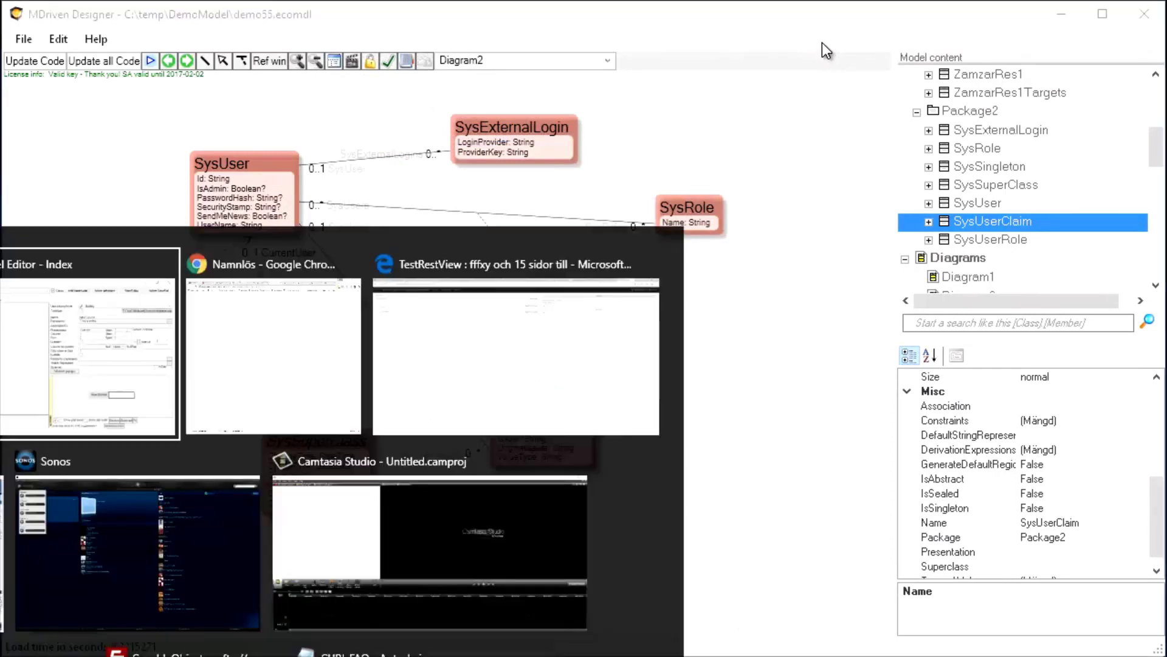
key(alt+Tab)
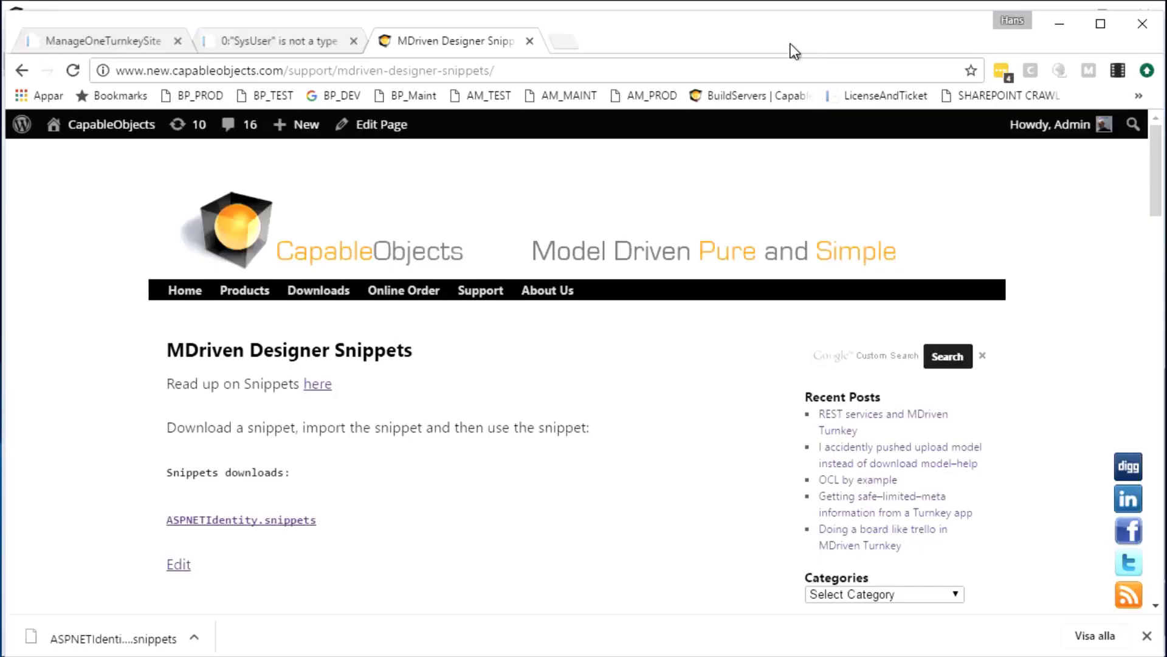
click(258, 43)
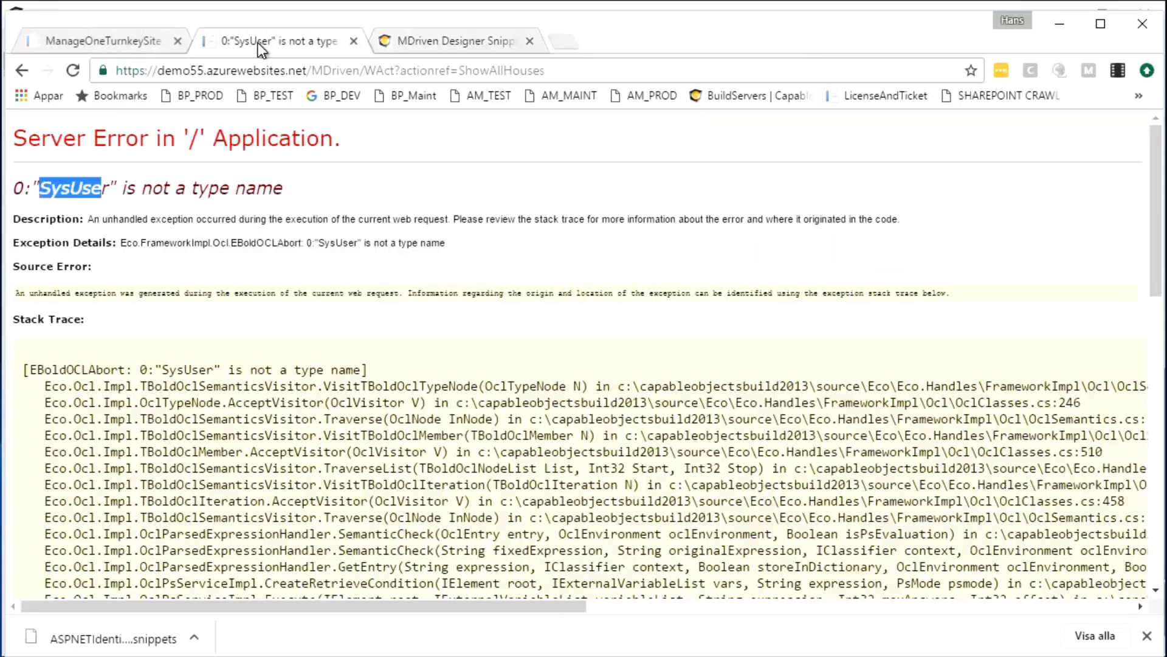
click(20, 71)
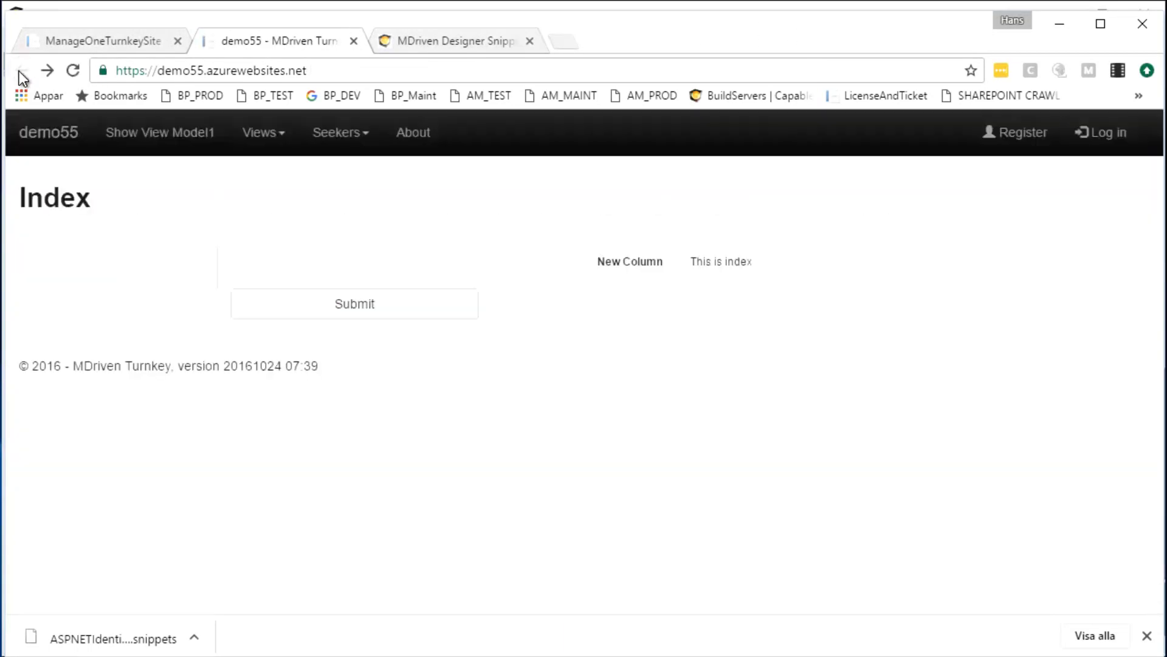
click(281, 135)
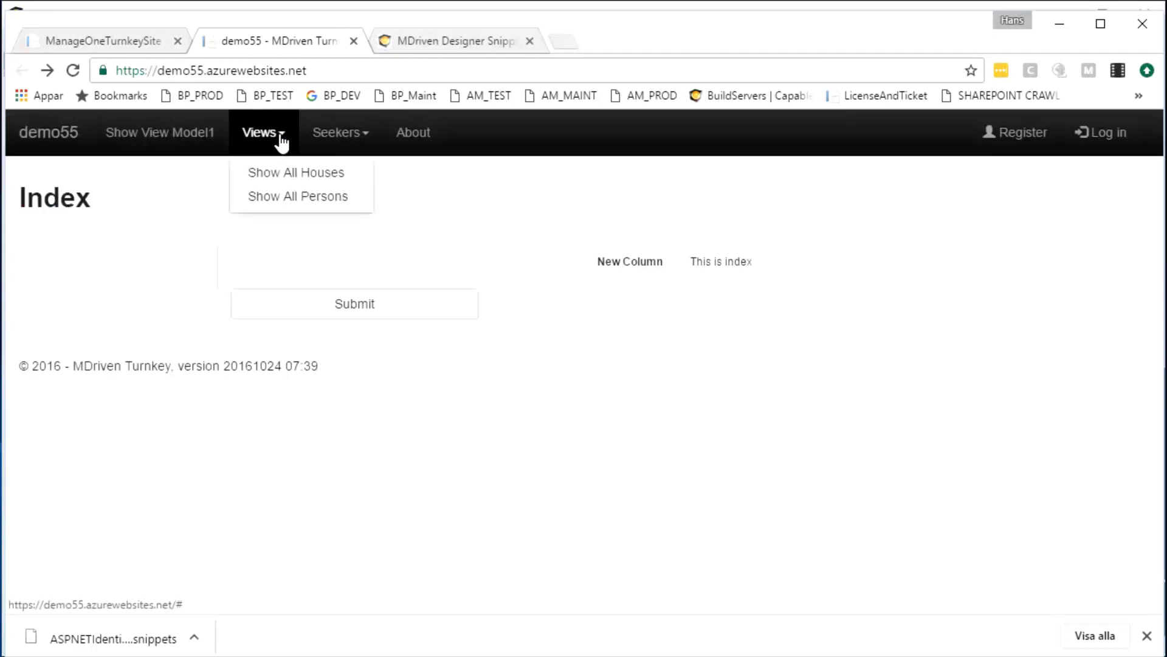
click(289, 175)
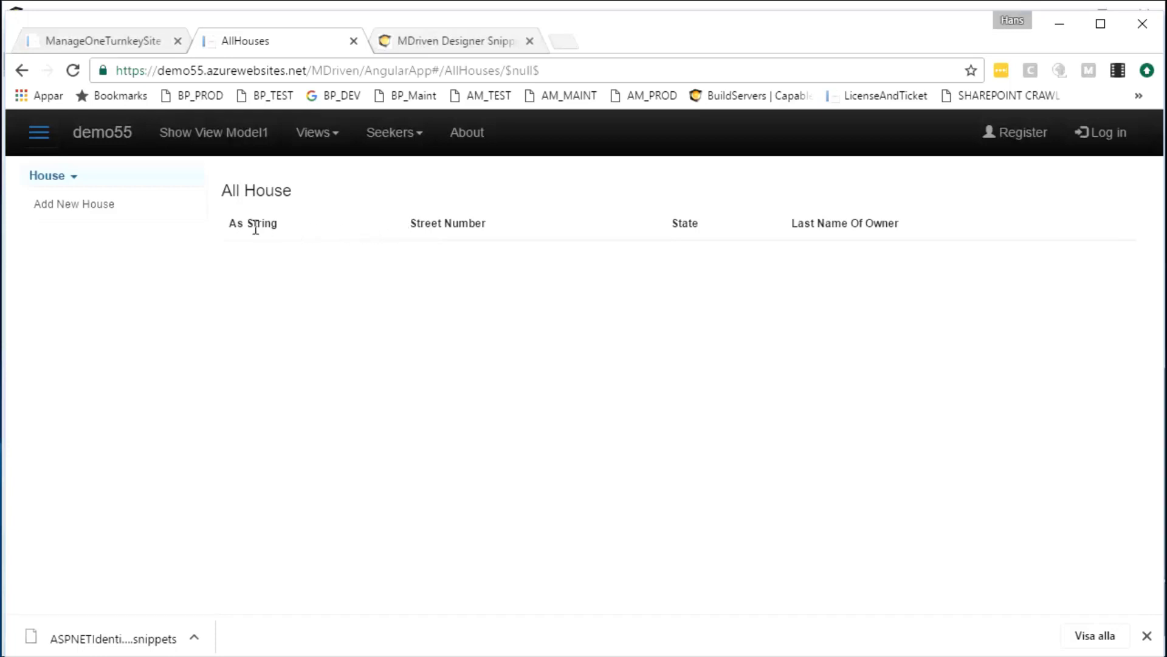
Add and save two new houses, then open the action chooser for the first house
click(103, 208)
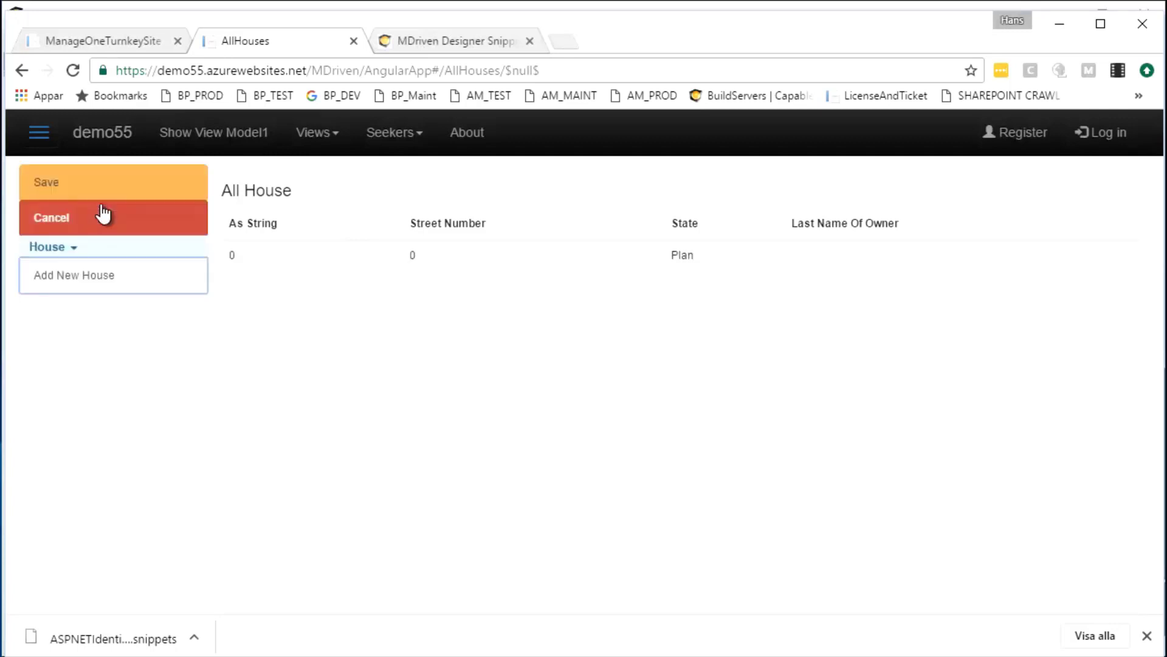
click(425, 260)
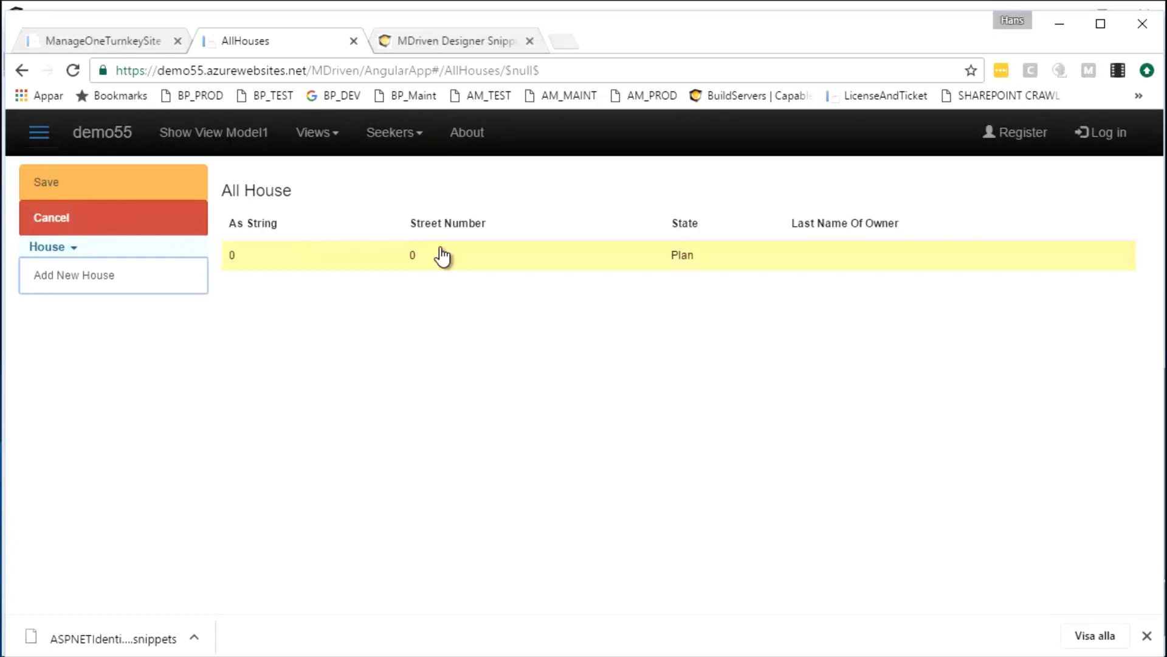
click(40, 187)
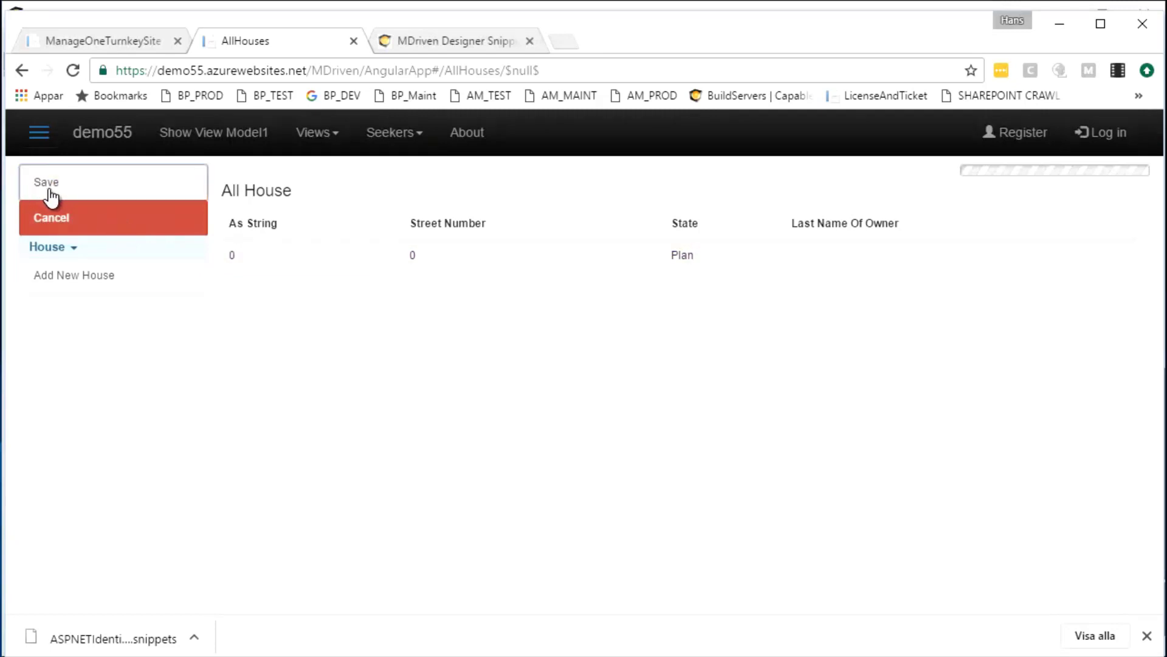
click(49, 212)
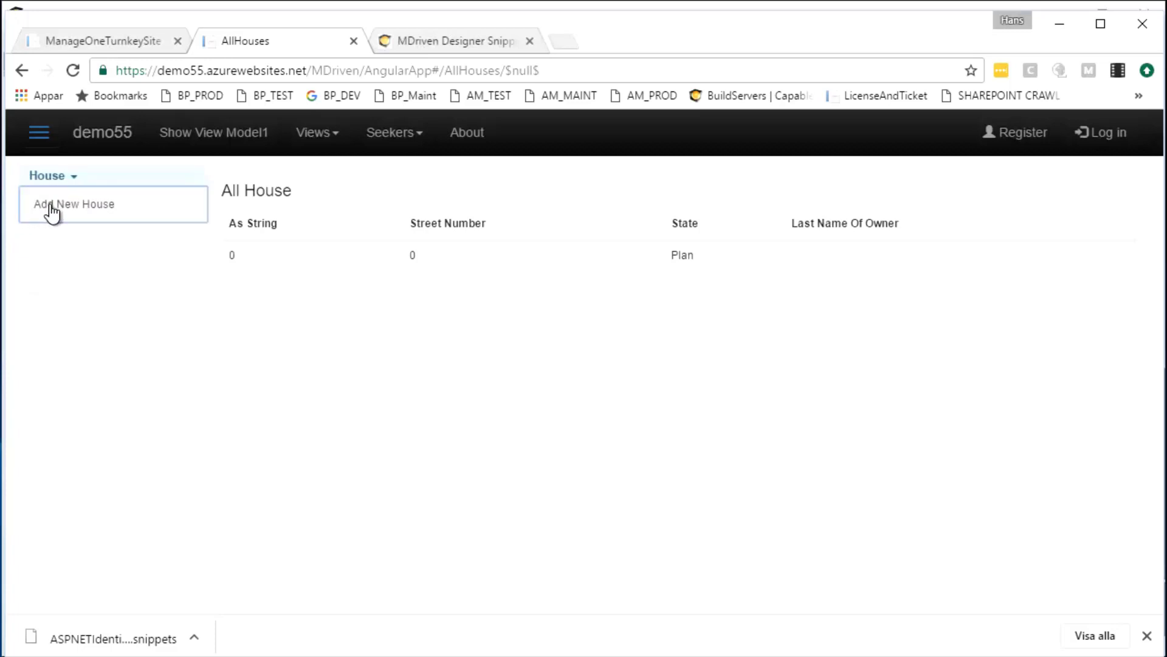
click(56, 193)
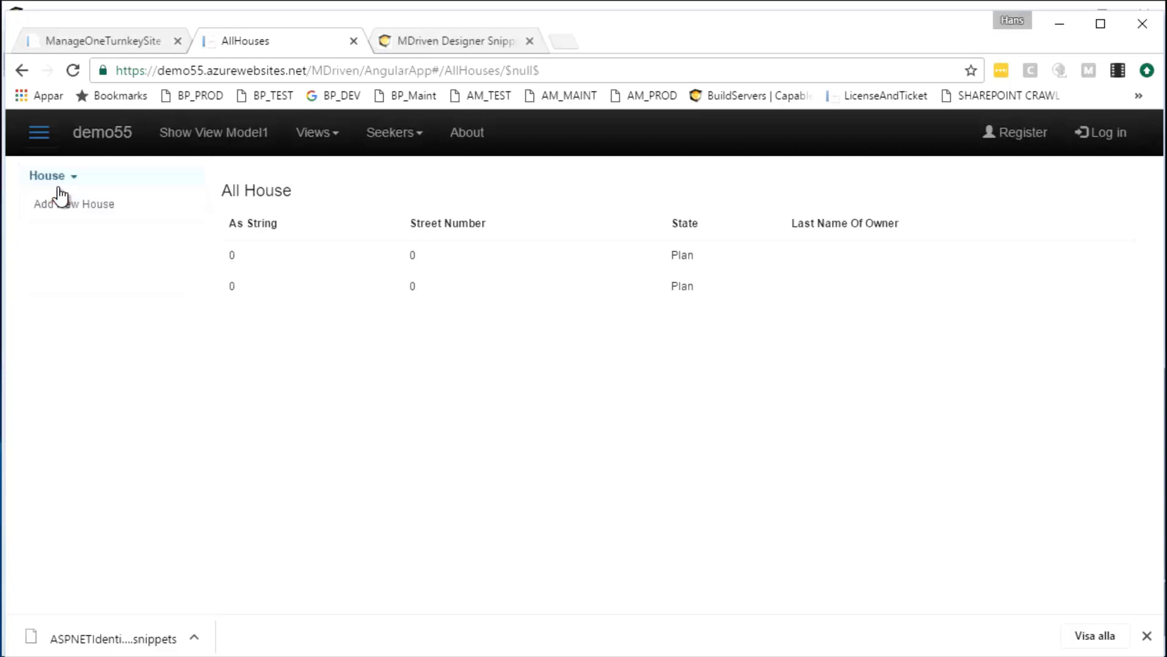
click(341, 267)
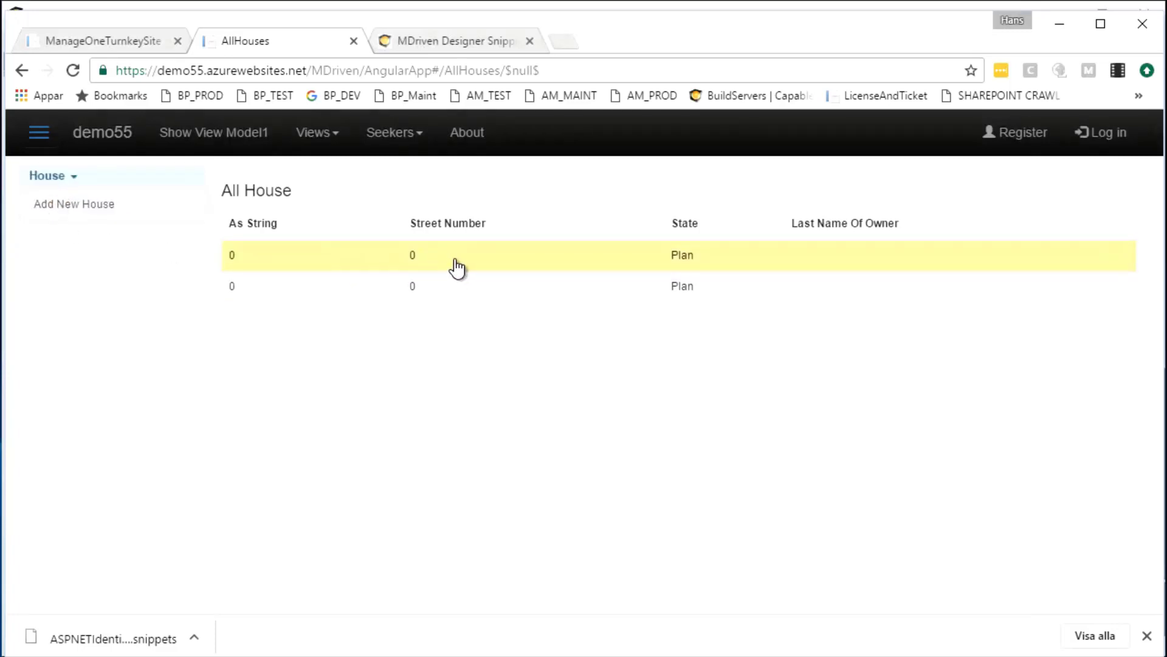
click(465, 283)
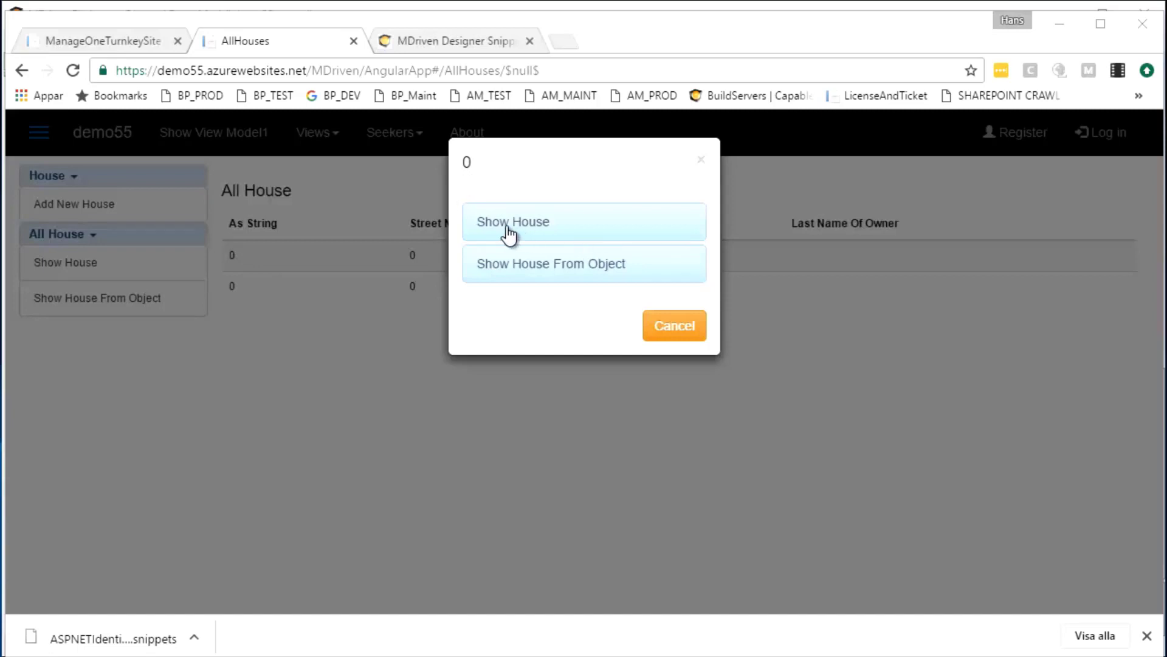
click(535, 228)
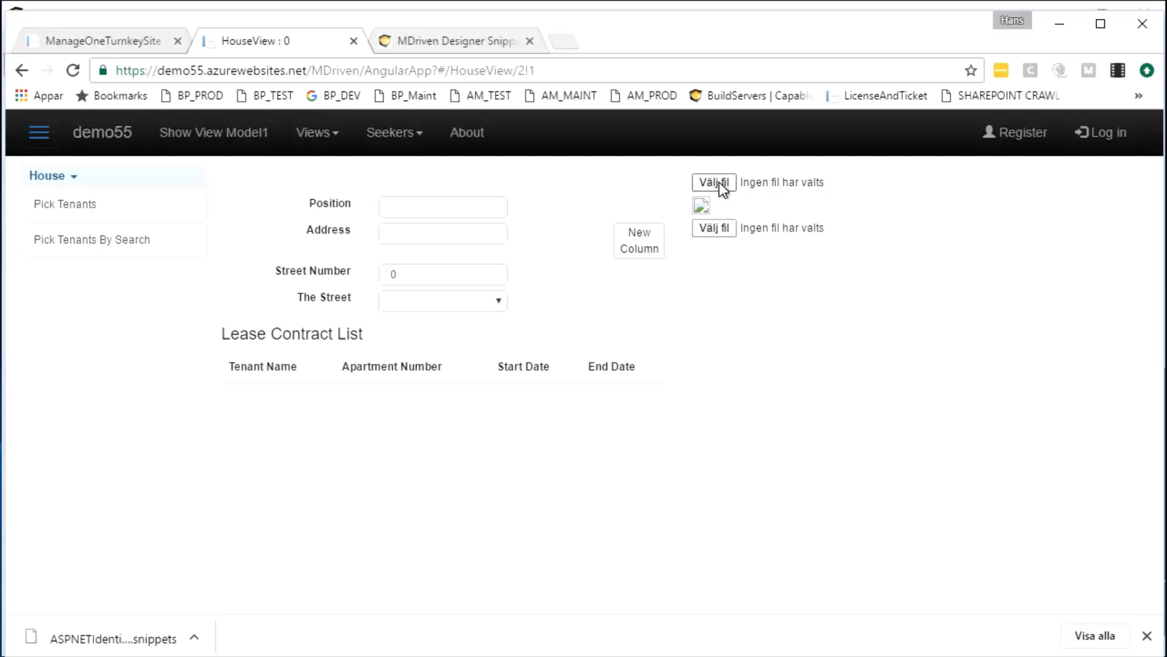
click(395, 233)
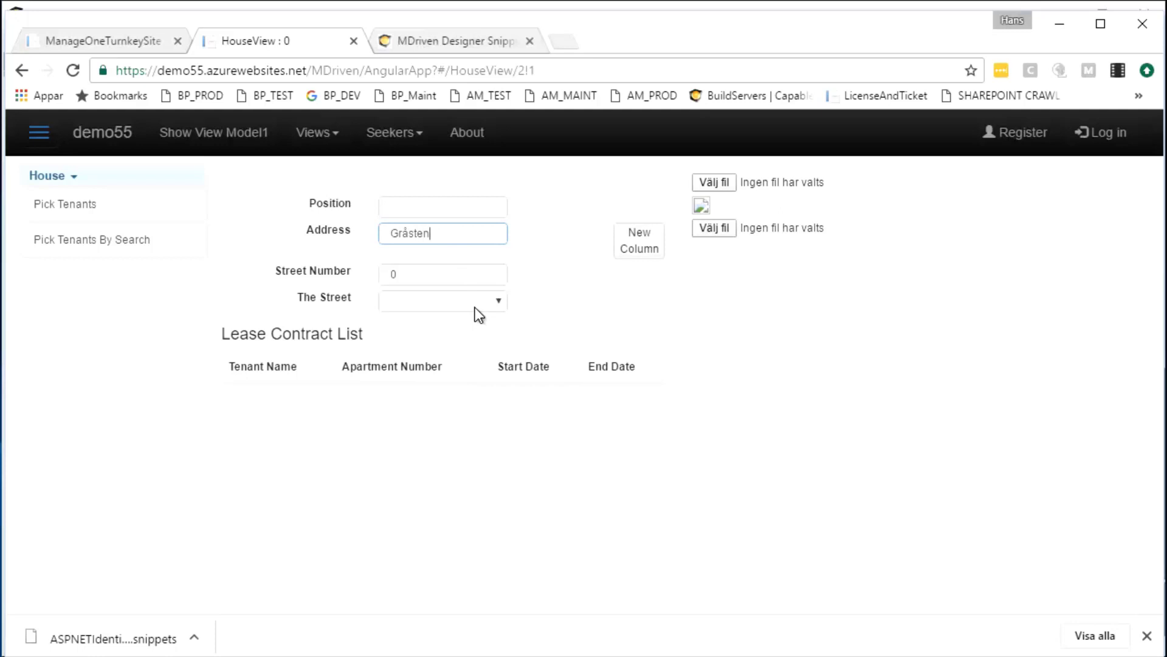
key(Tab)
key(Tab)
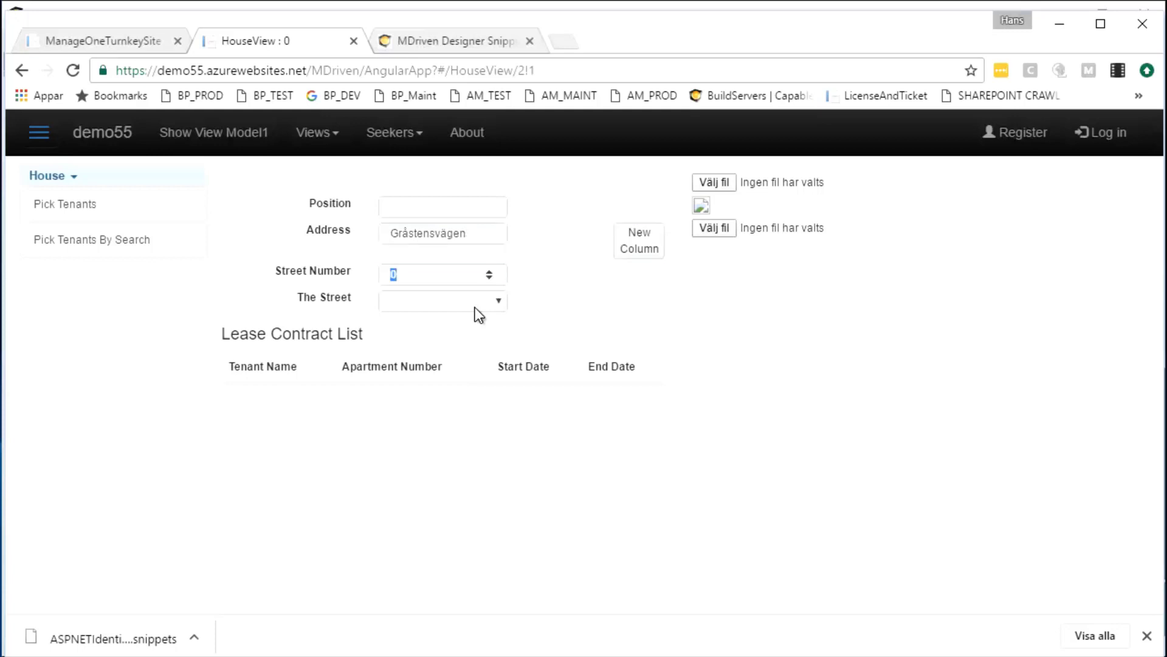
key(Tab)
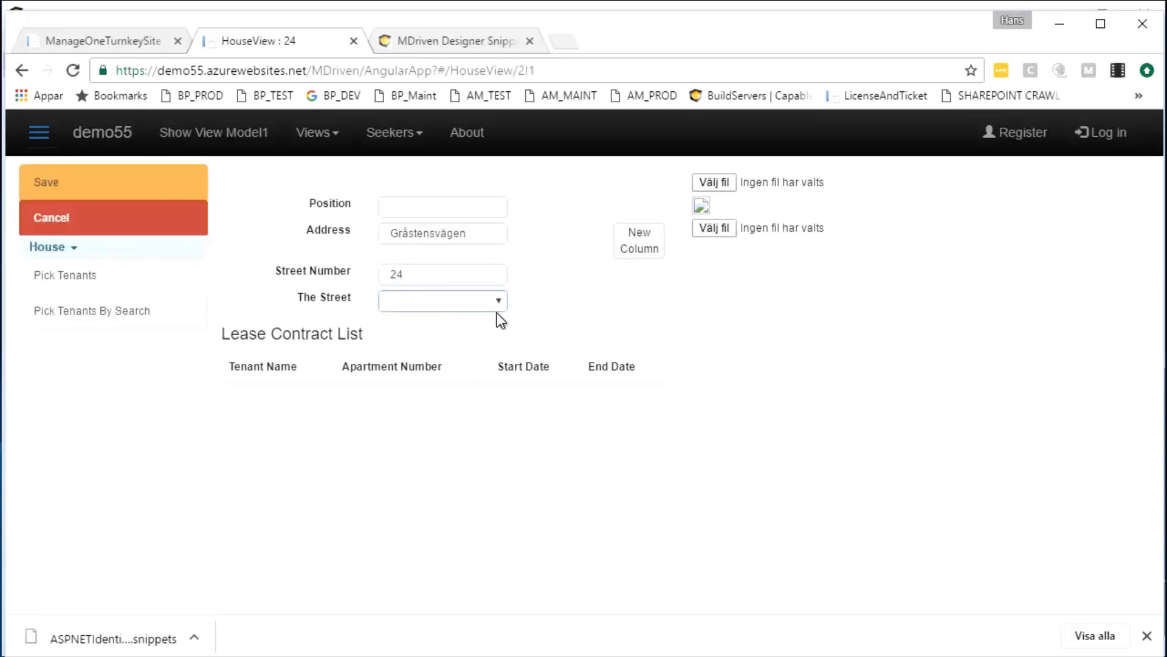
click(65, 193)
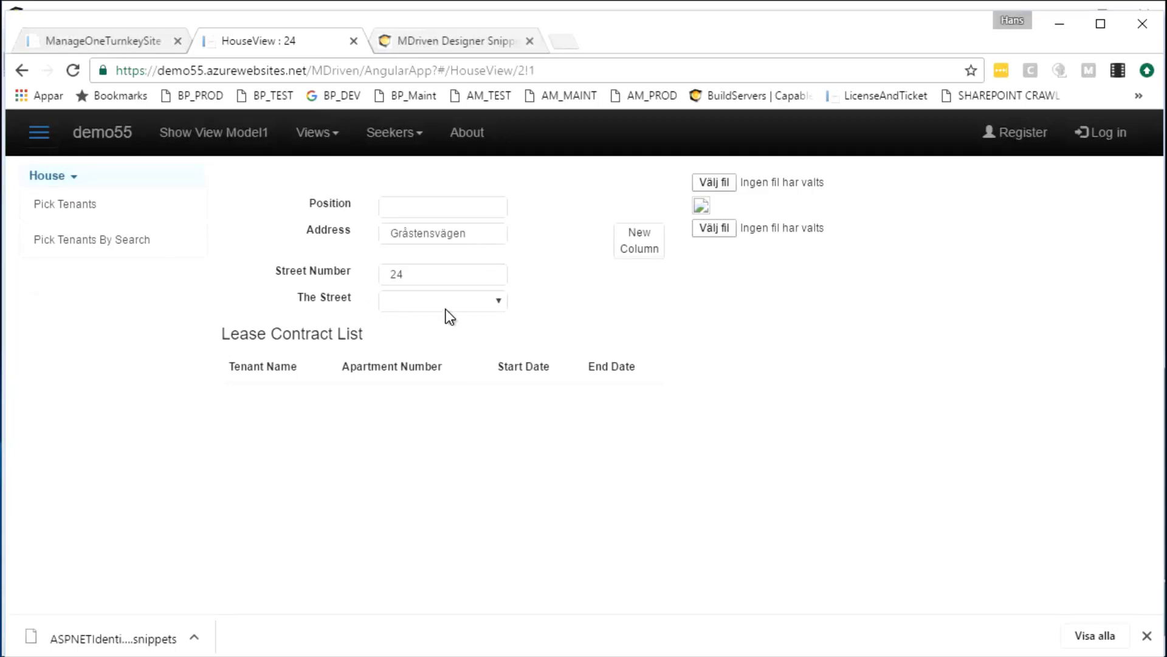
click(69, 240)
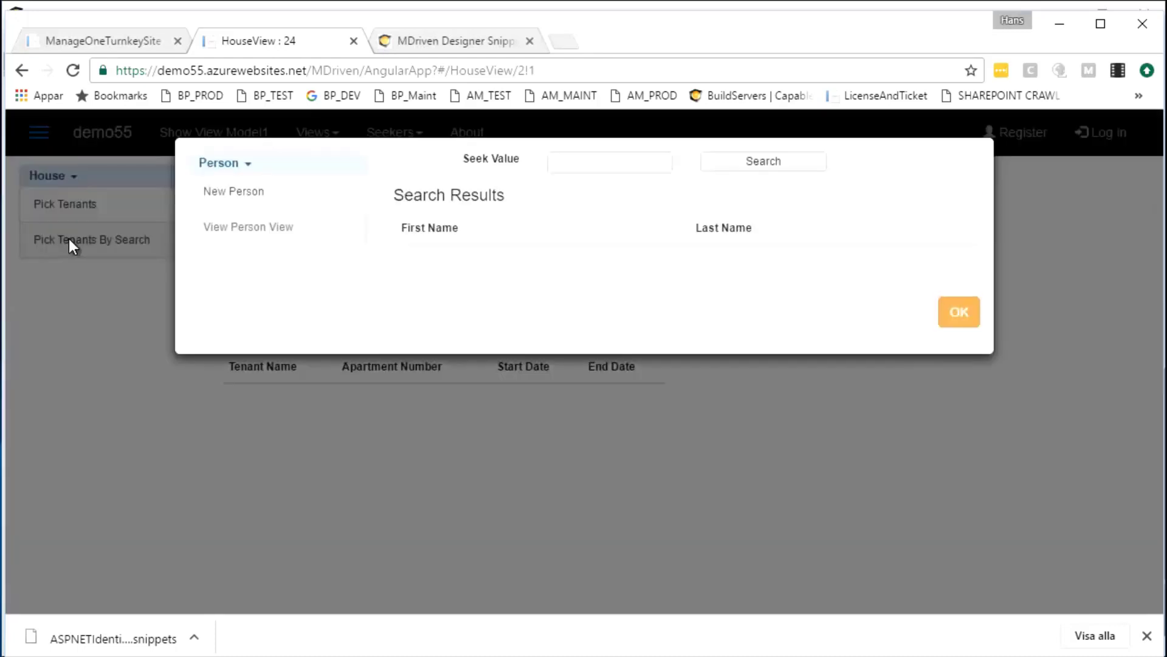
click(750, 172)
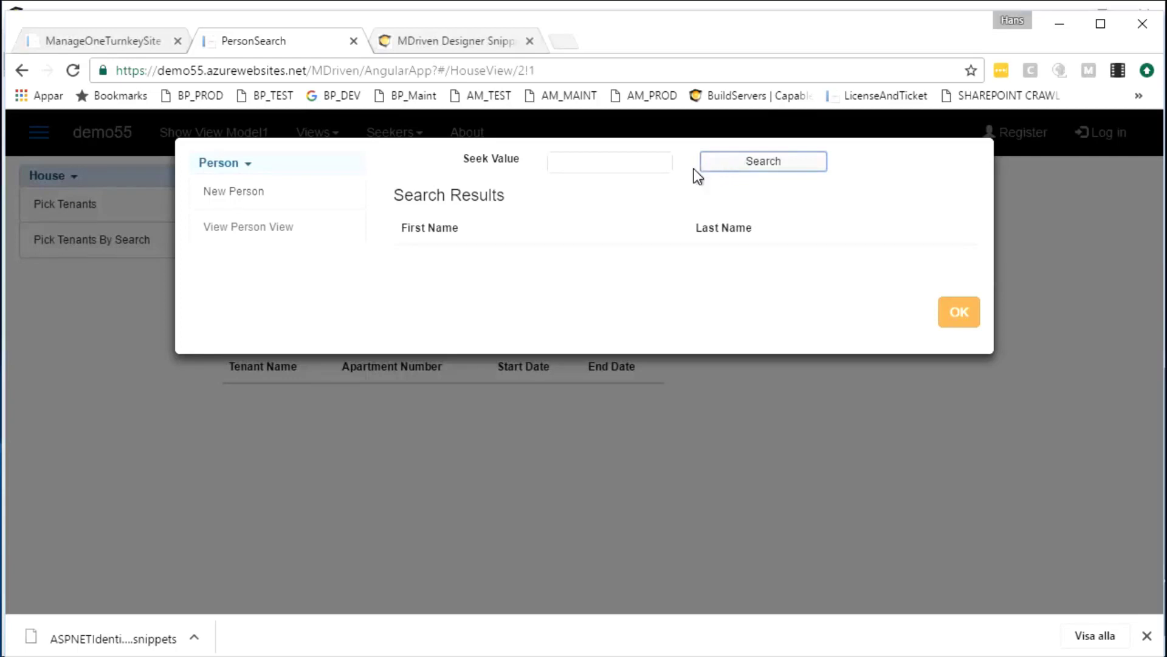
drag(443, 44, 487, 38)
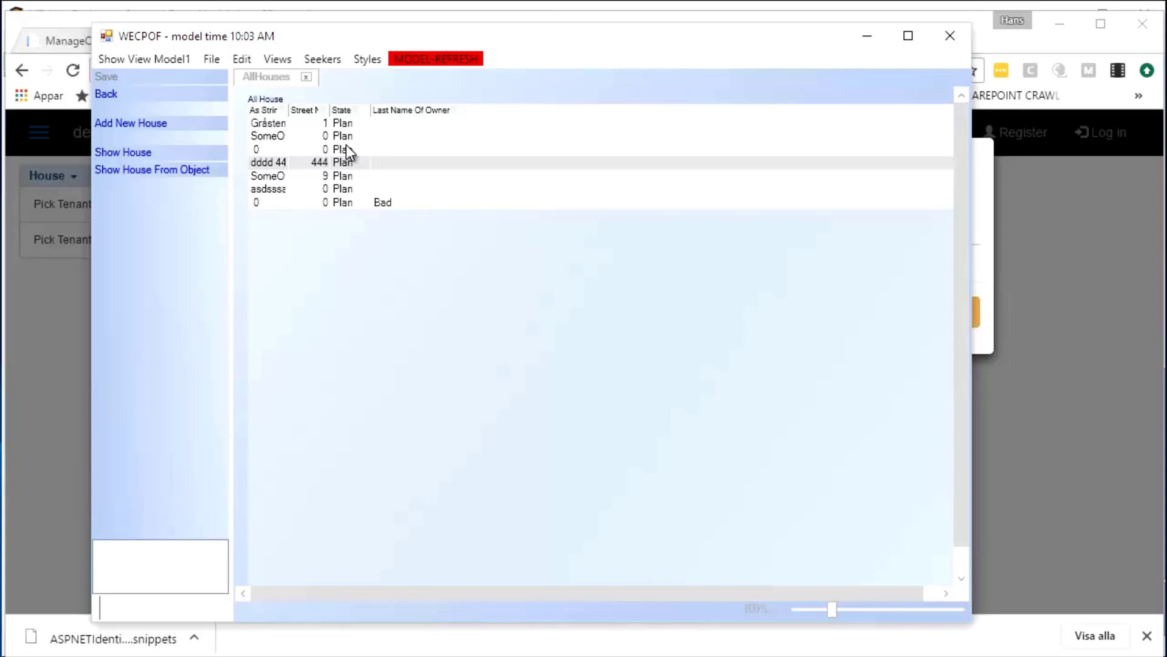
click(1053, 249)
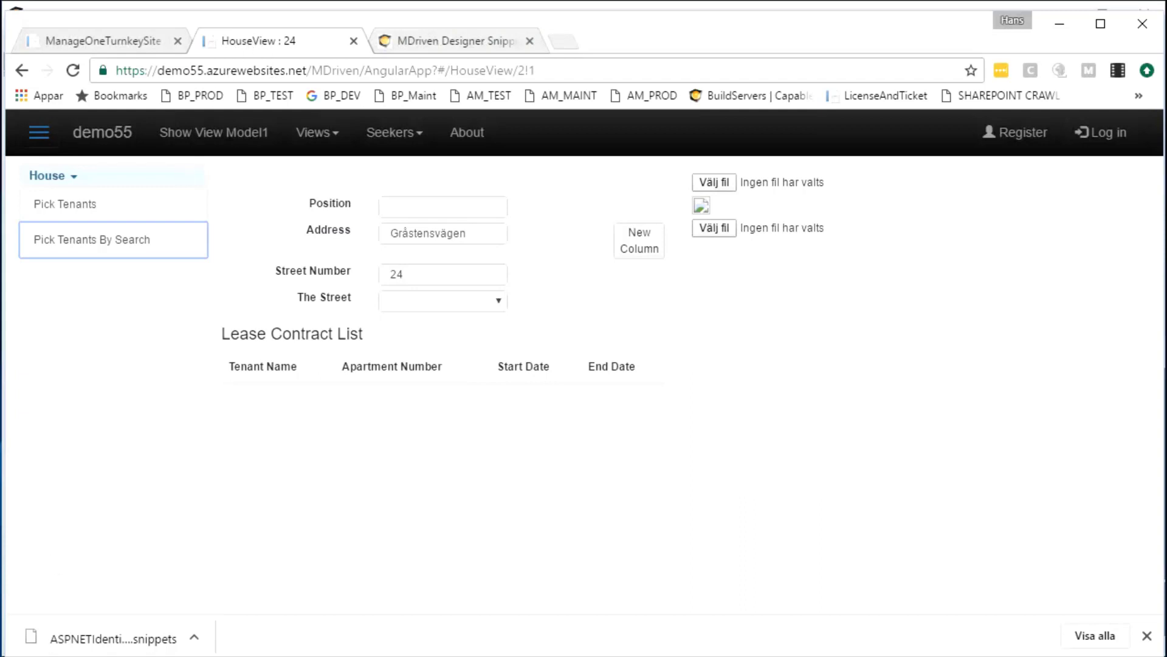
Switch from Chrome back to MDriven Designer's Diagram2
key(alt+Tab)
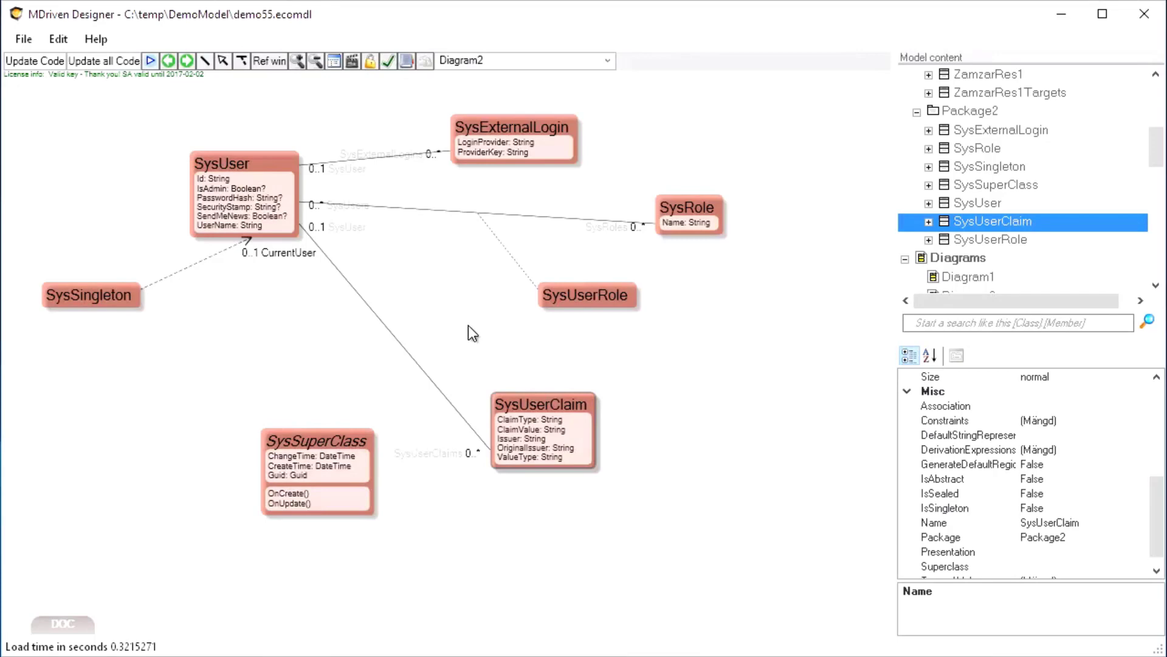
Start the prototype with MDriven Server persistence against demo55 and run the model
click(151, 60)
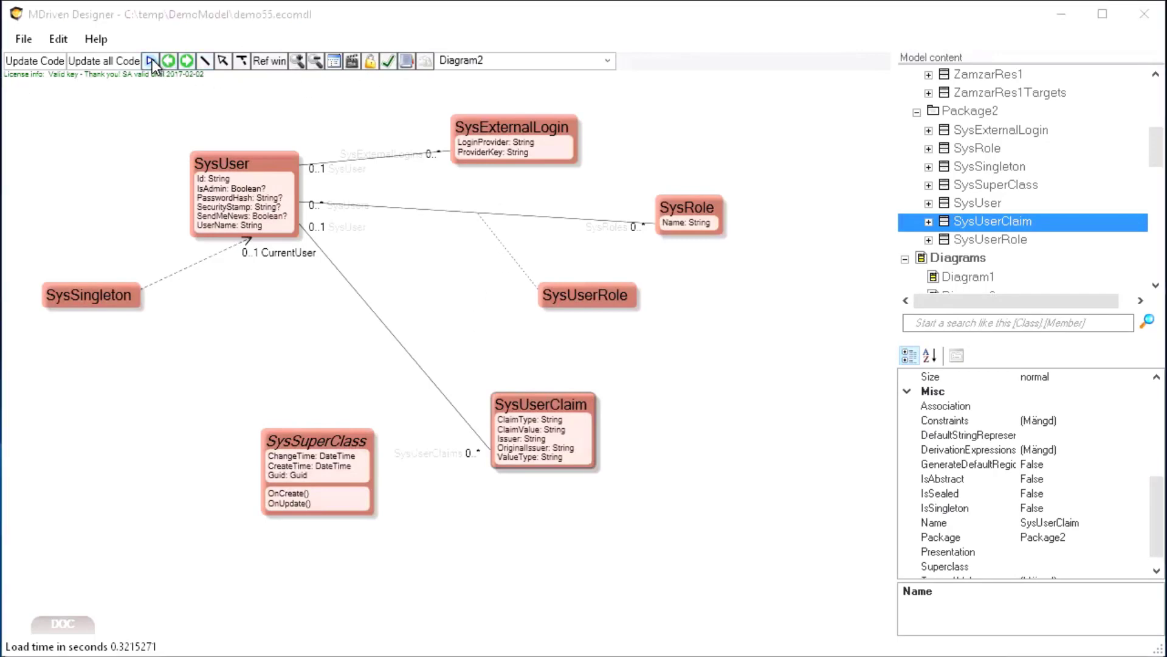
drag(464, 54, 512, 71)
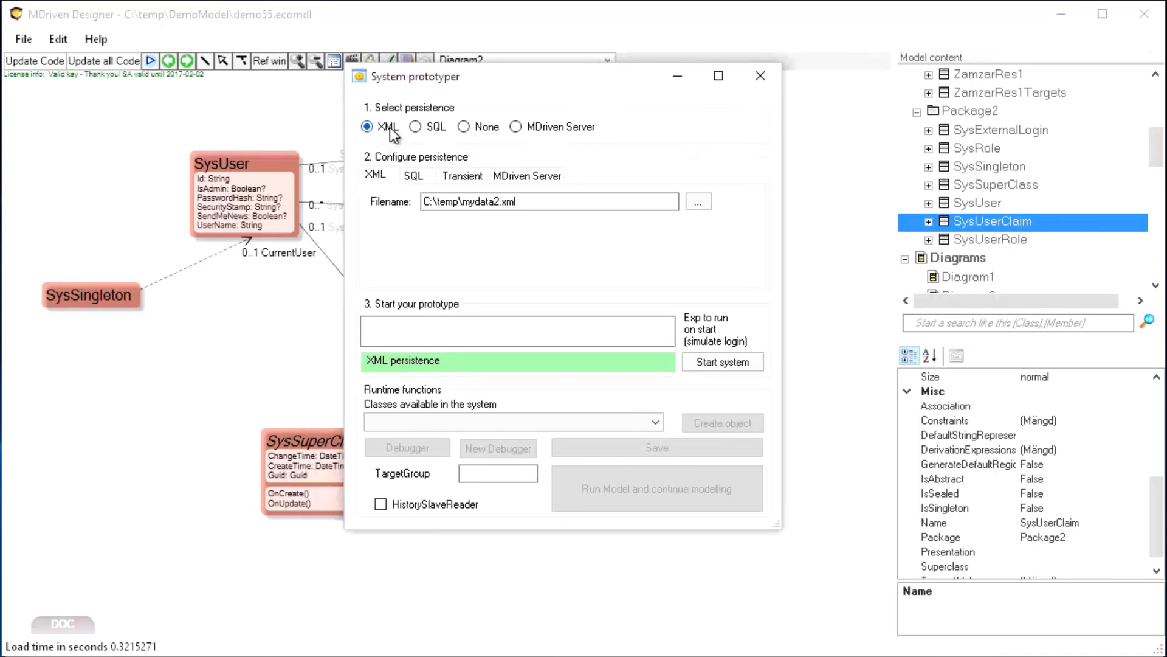
click(516, 127)
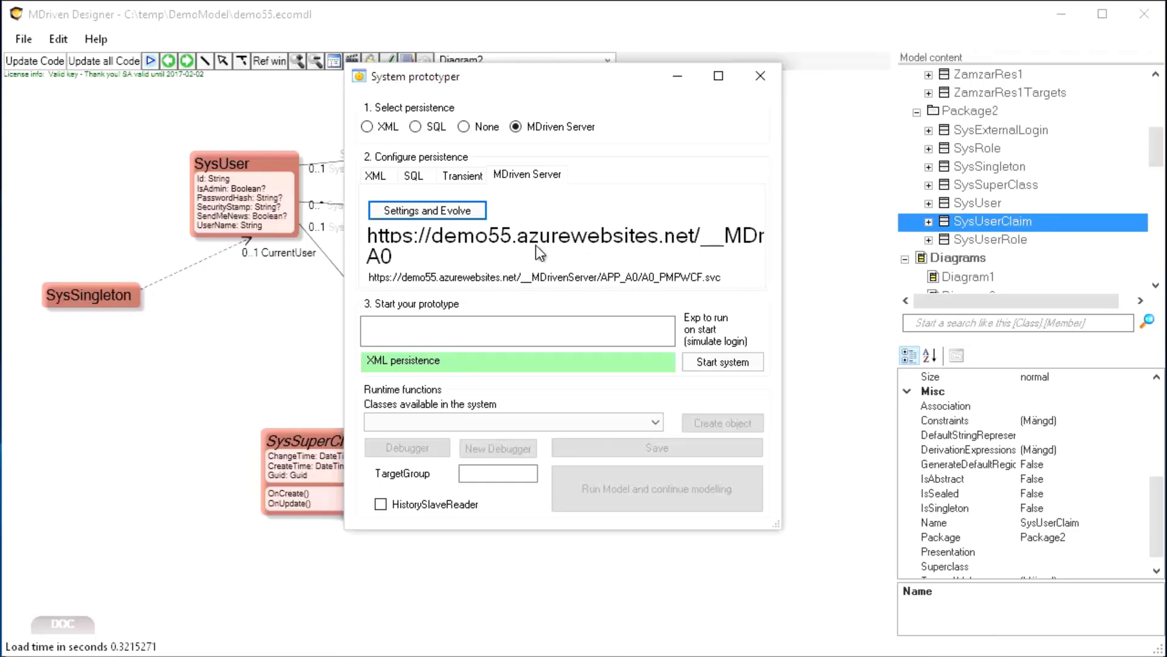
click(728, 361)
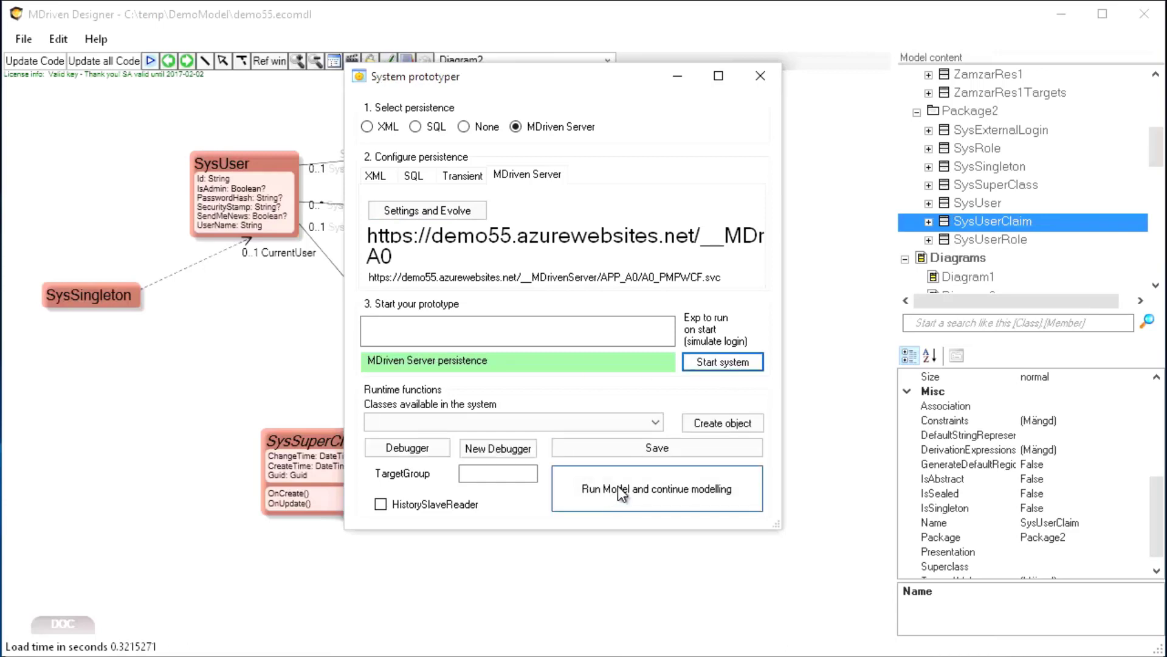
click(619, 487)
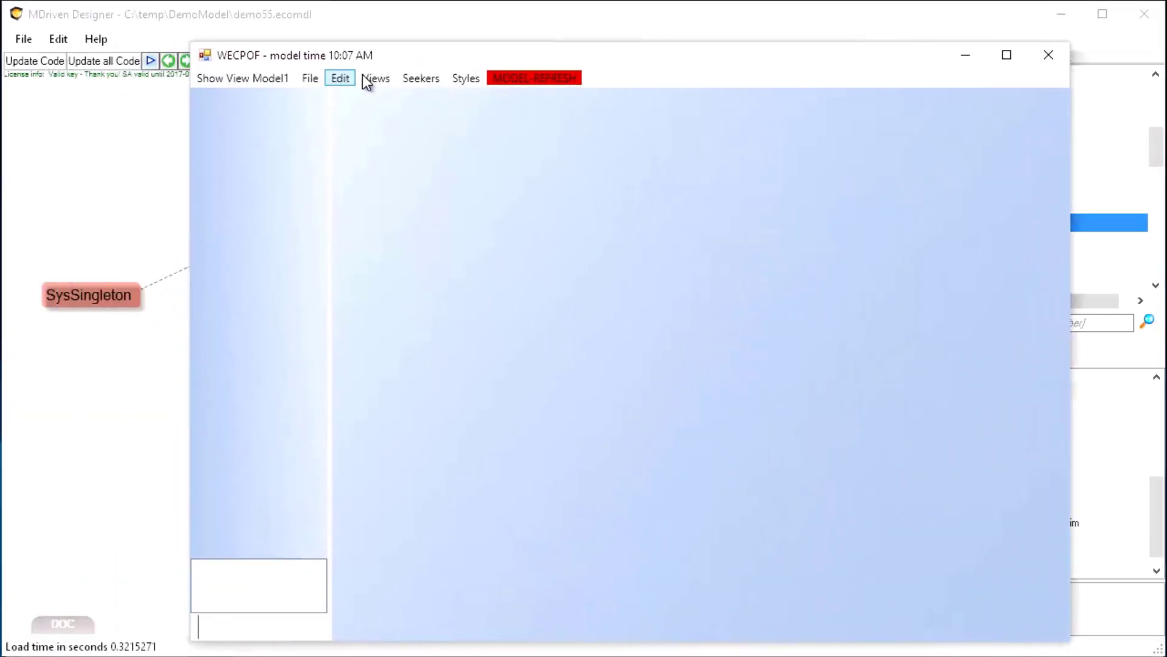
Show all houses in WECPOF and open house 24 in its detail view
click(373, 81)
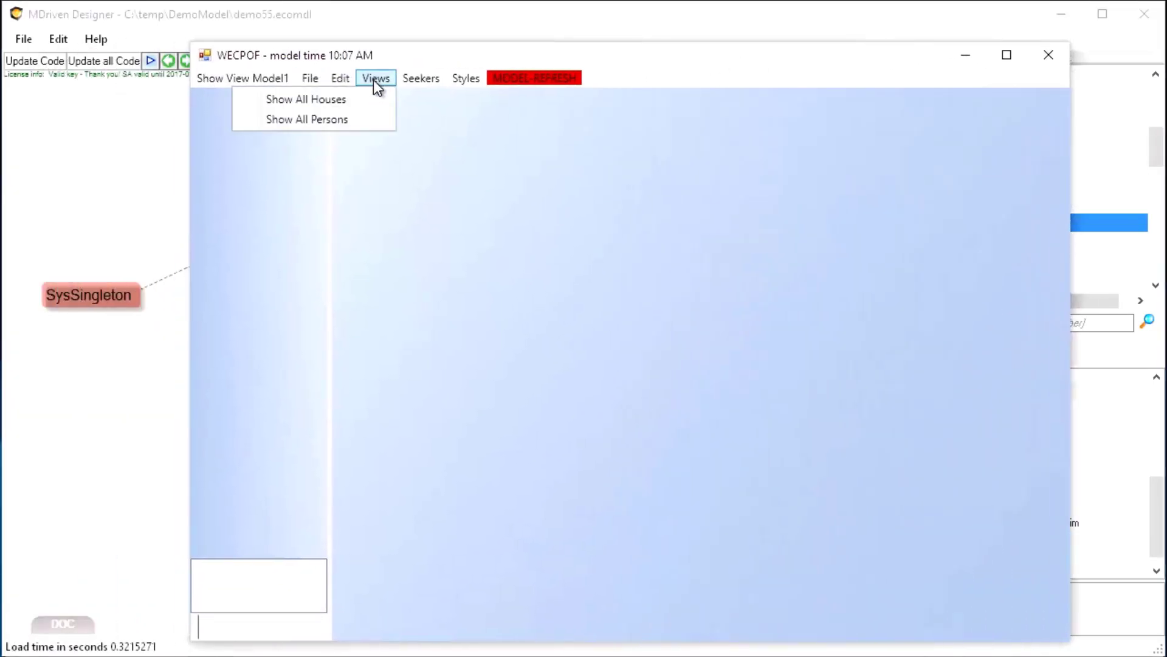
click(352, 105)
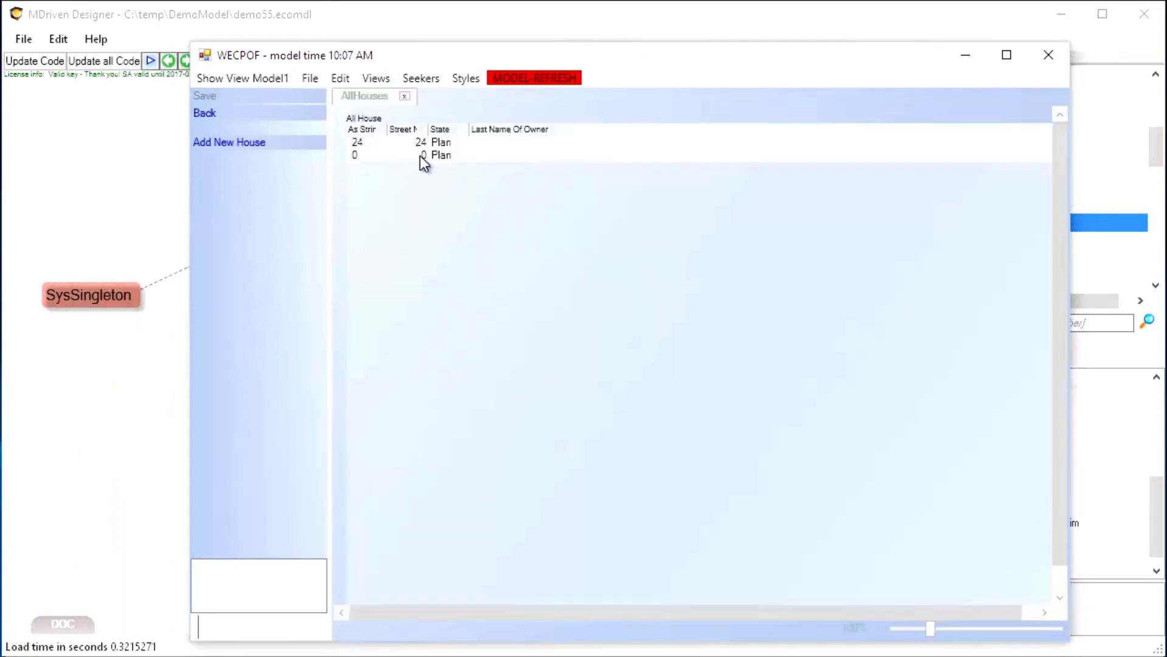
click(415, 146)
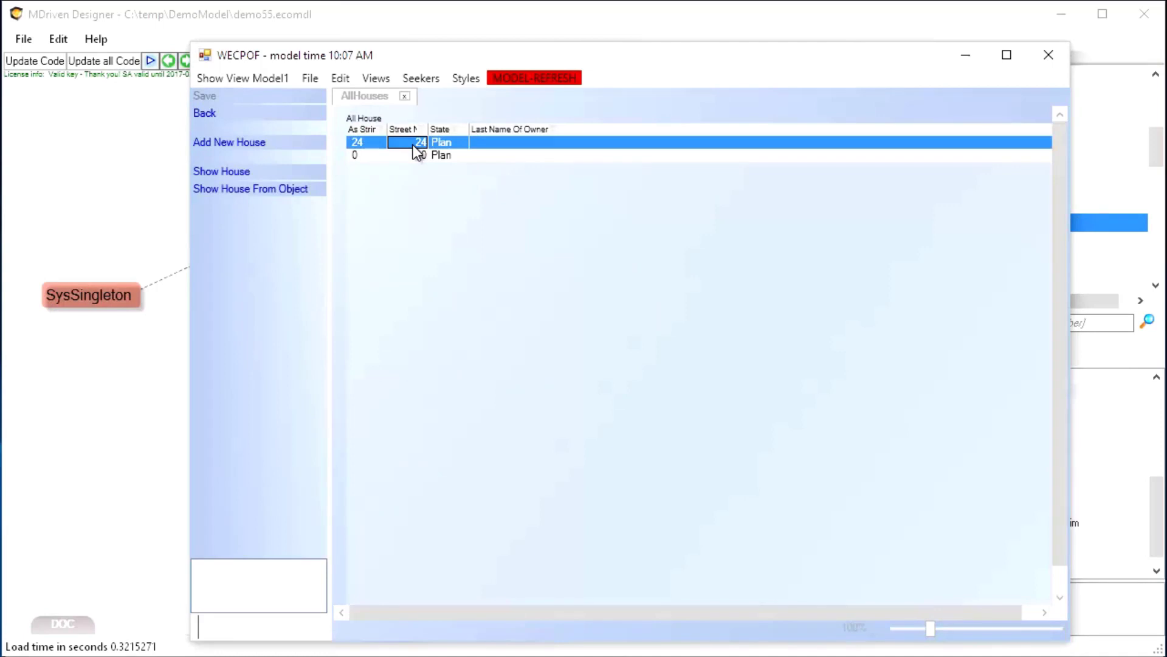
double_click(414, 145)
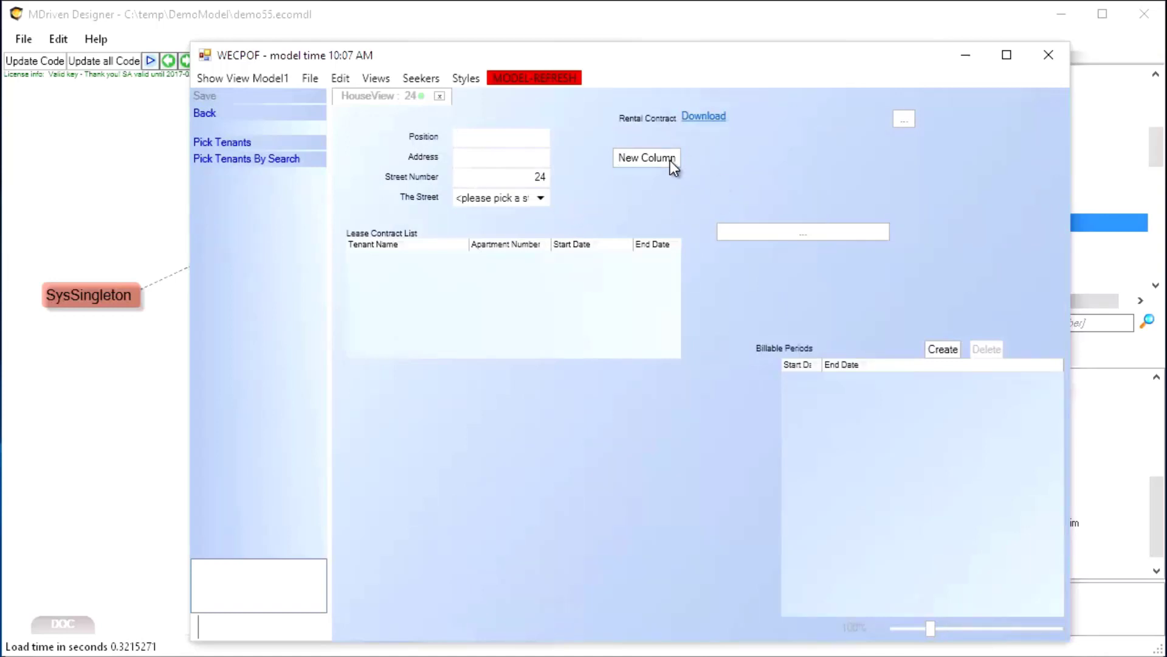
Attach ahouse.jpg as house 24's picture, save, and switch to the browser
click(823, 234)
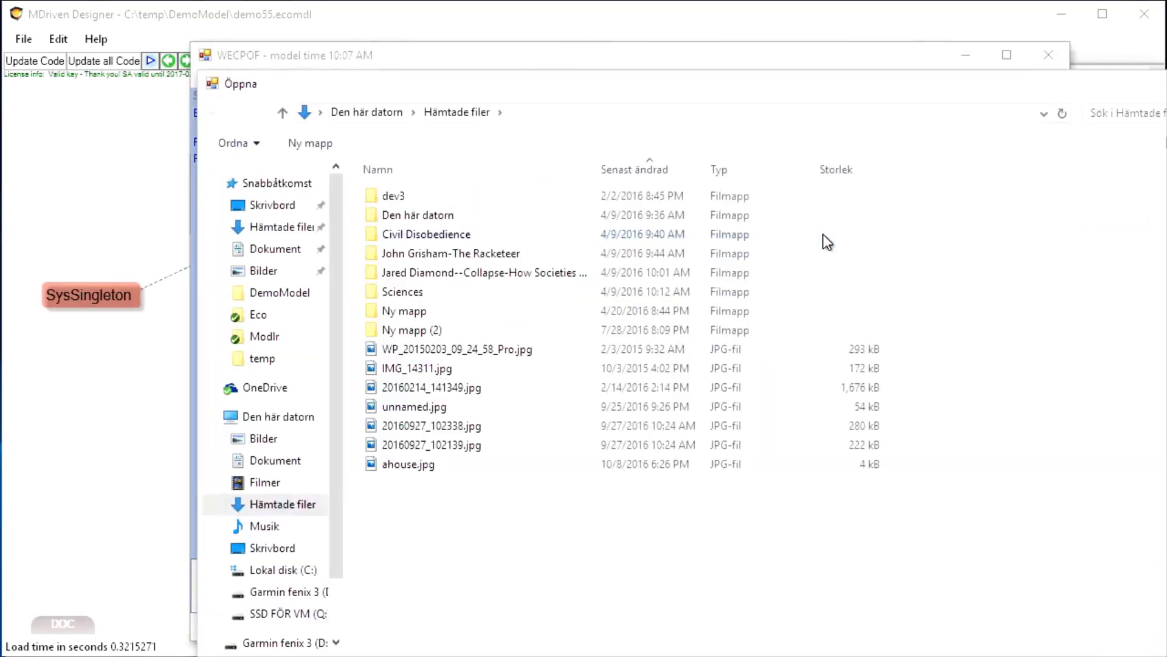
double_click(403, 462)
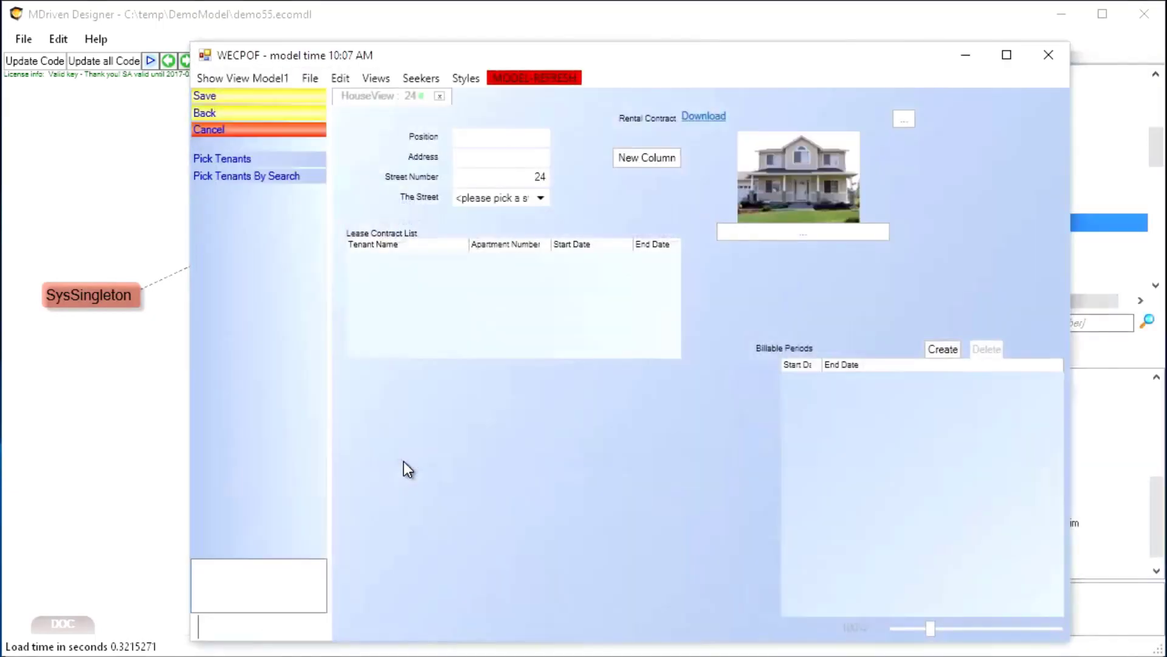
click(217, 95)
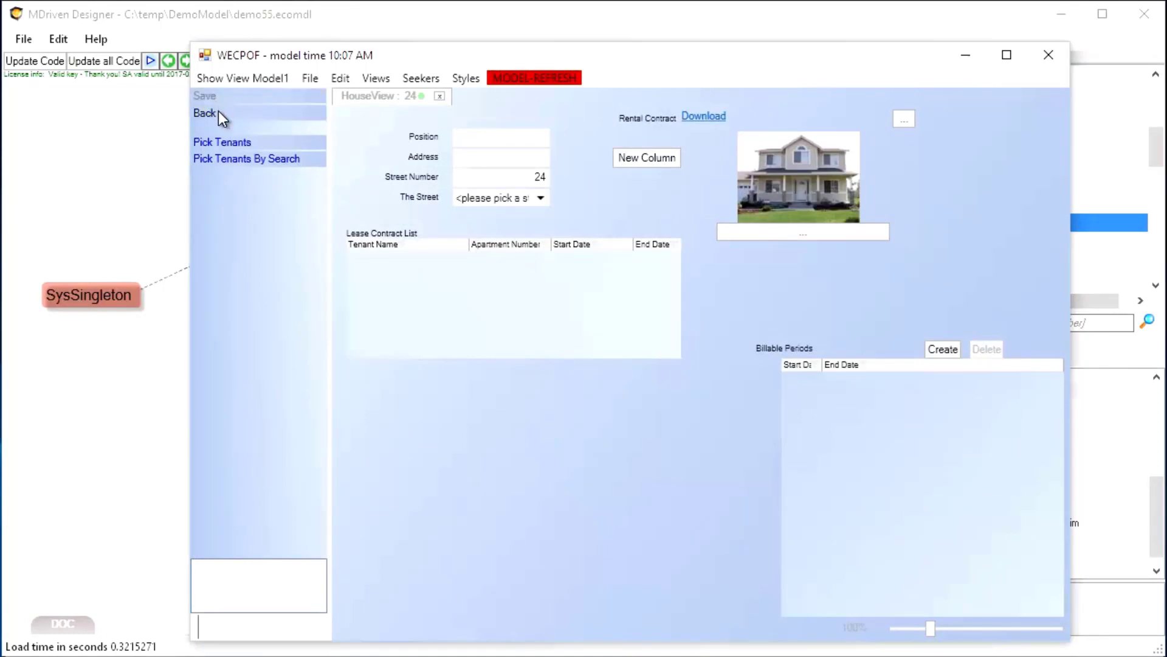
key(alt+Tab)
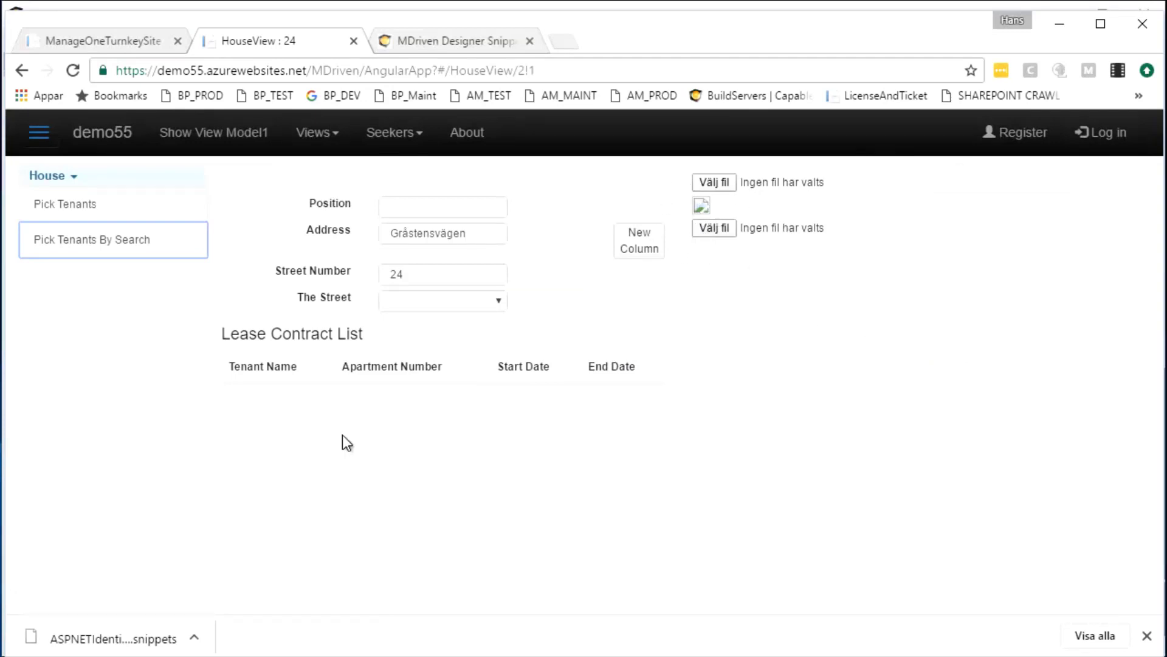
Reload house 24's web page to show the new picture, then return to MDriven Designer
click(73, 71)
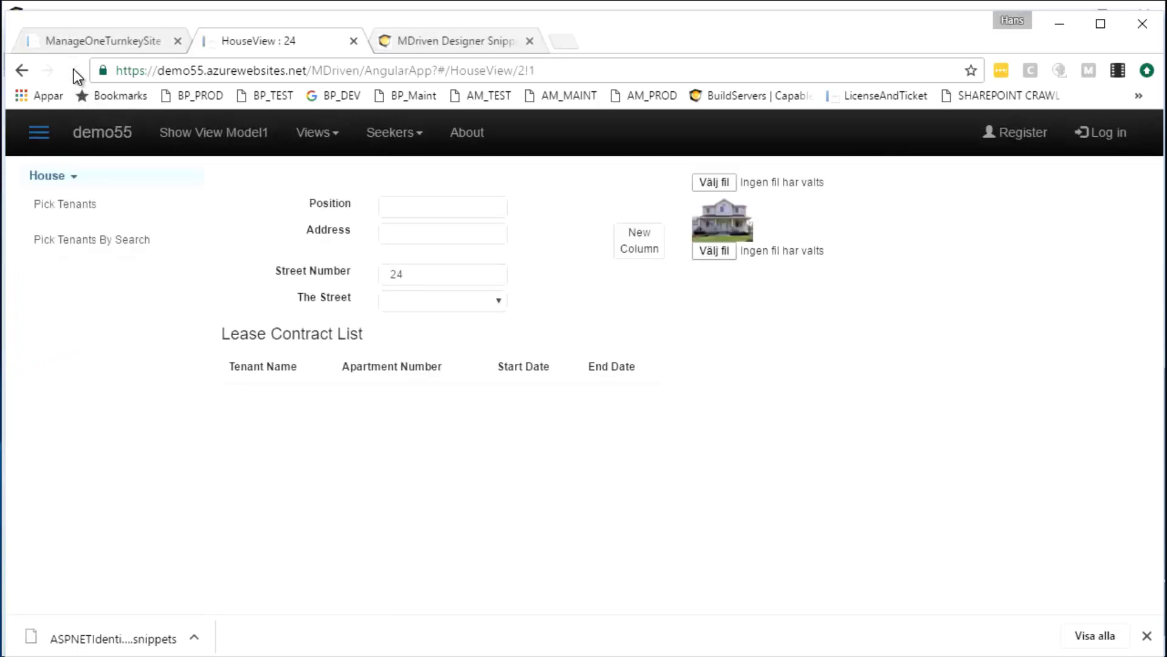
key(alt+Tab)
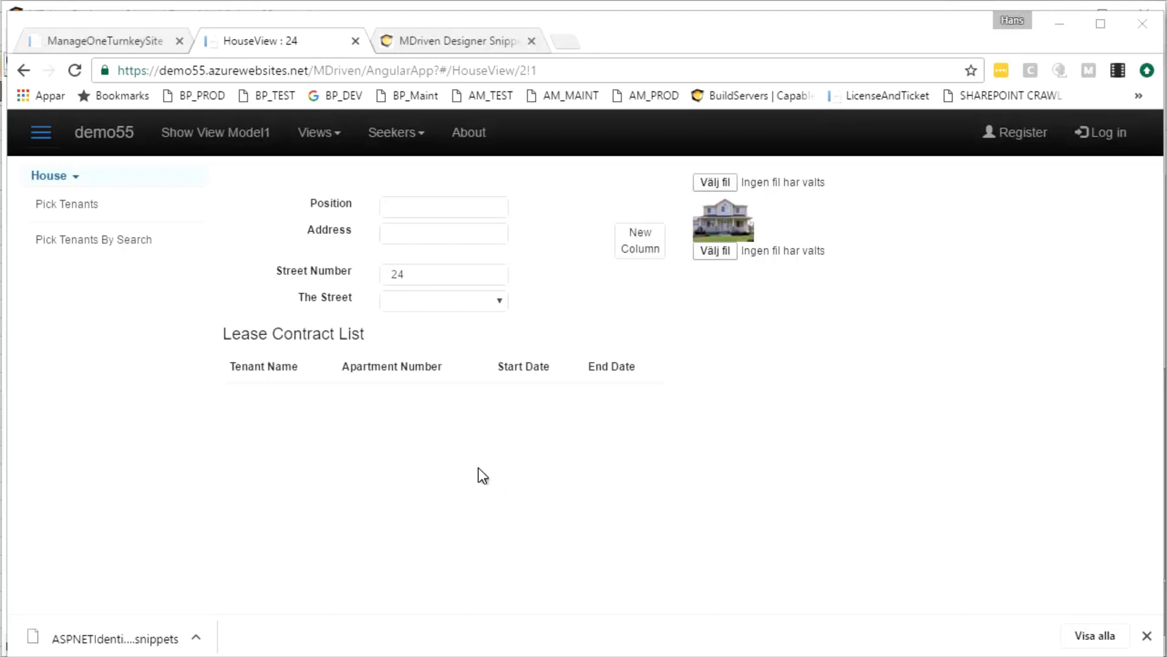
key(alt+Tab)
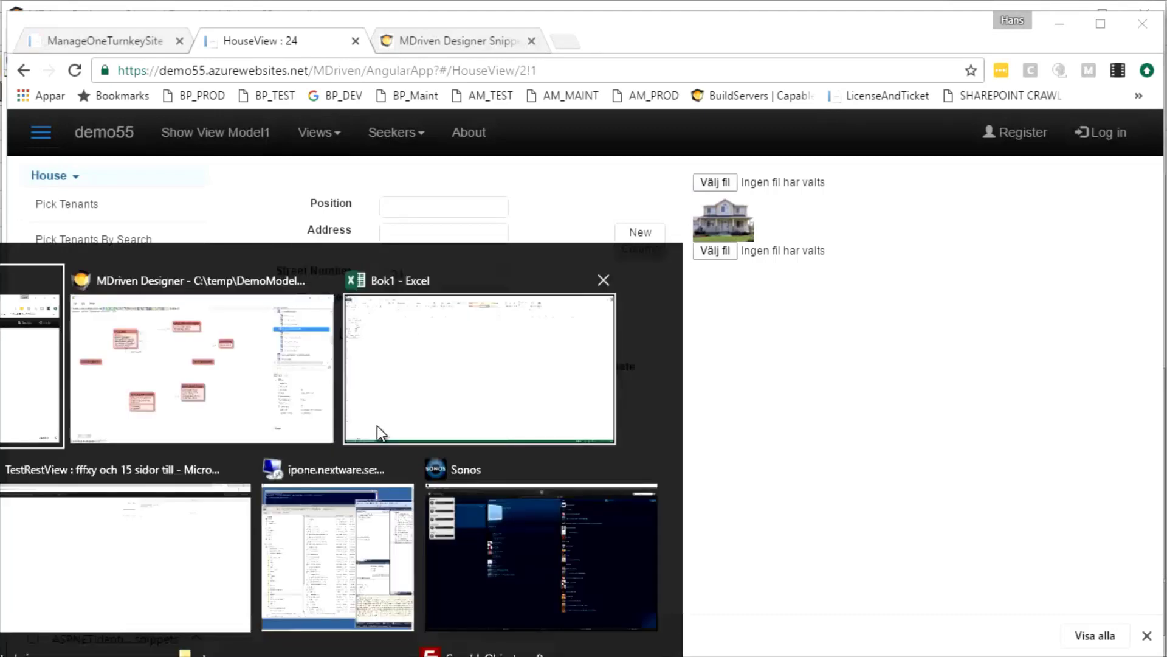
key(alt+Tab)
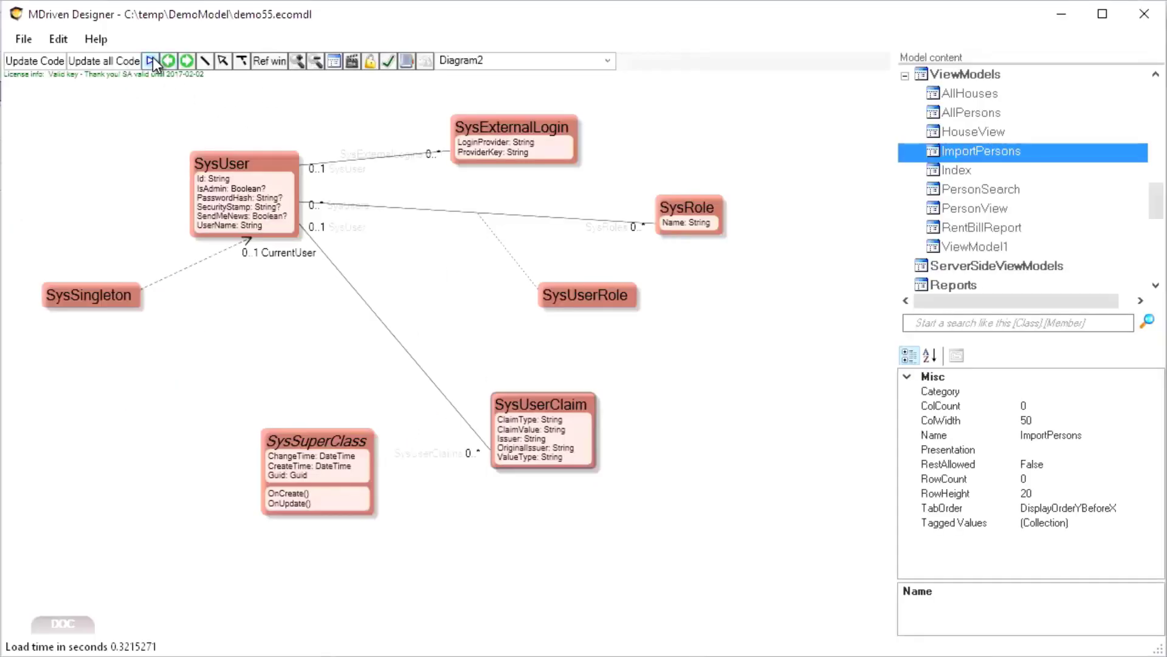
Start the prototype against the demo55 server and bring up the debugger's tab-separated import
click(151, 61)
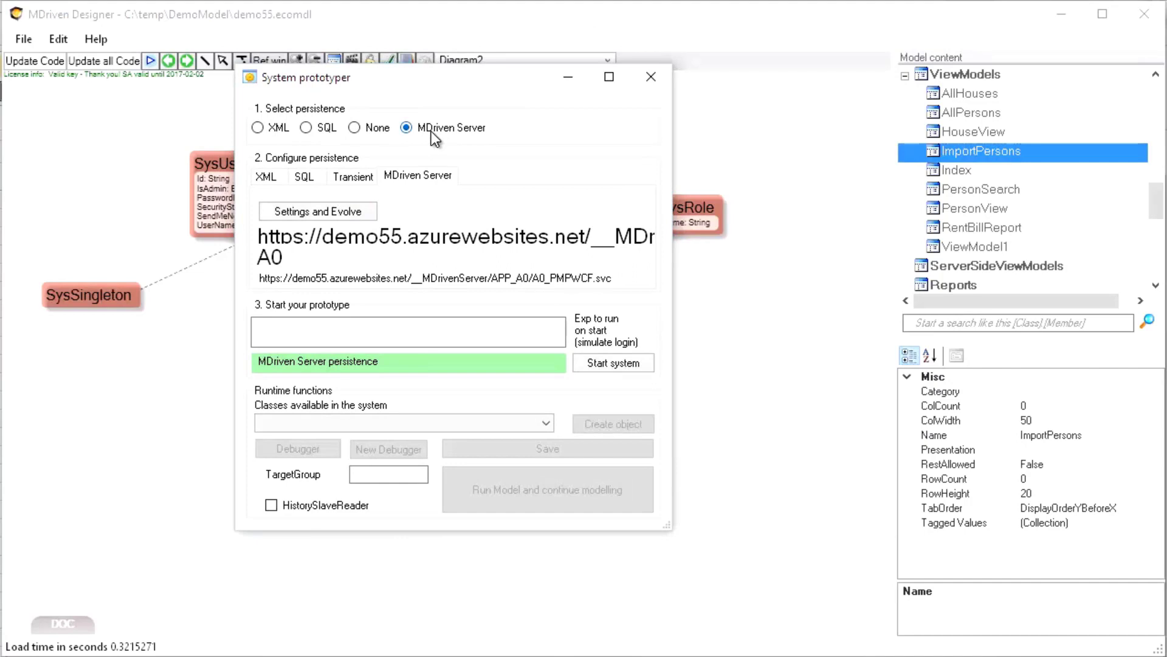
click(610, 365)
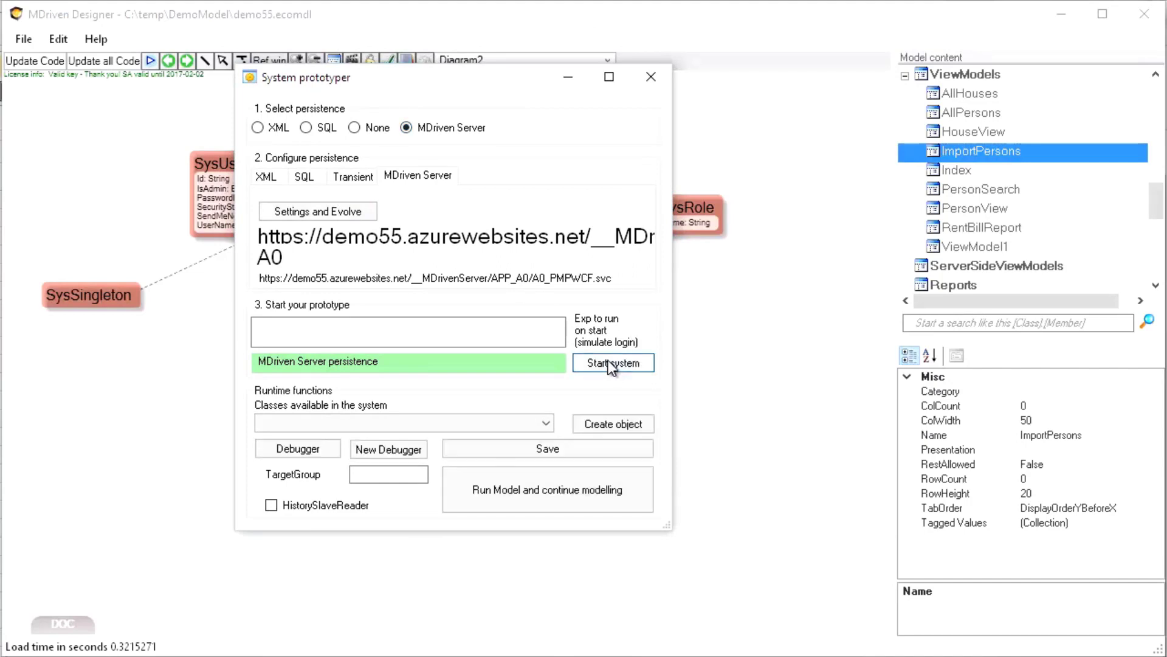
click(304, 450)
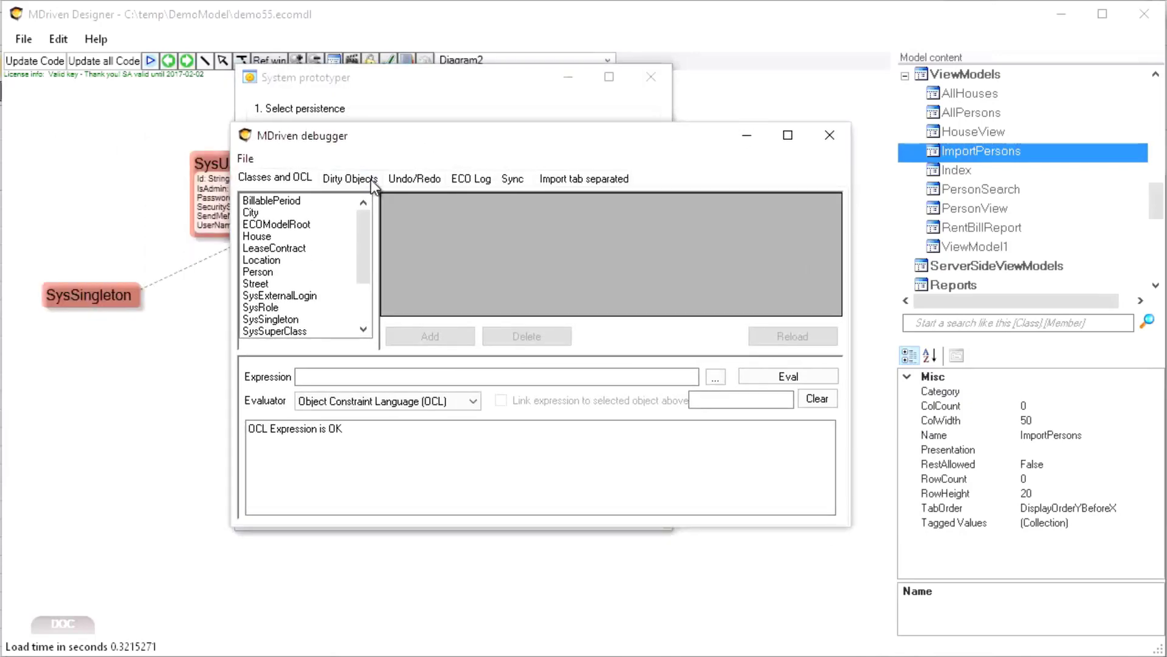
click(564, 180)
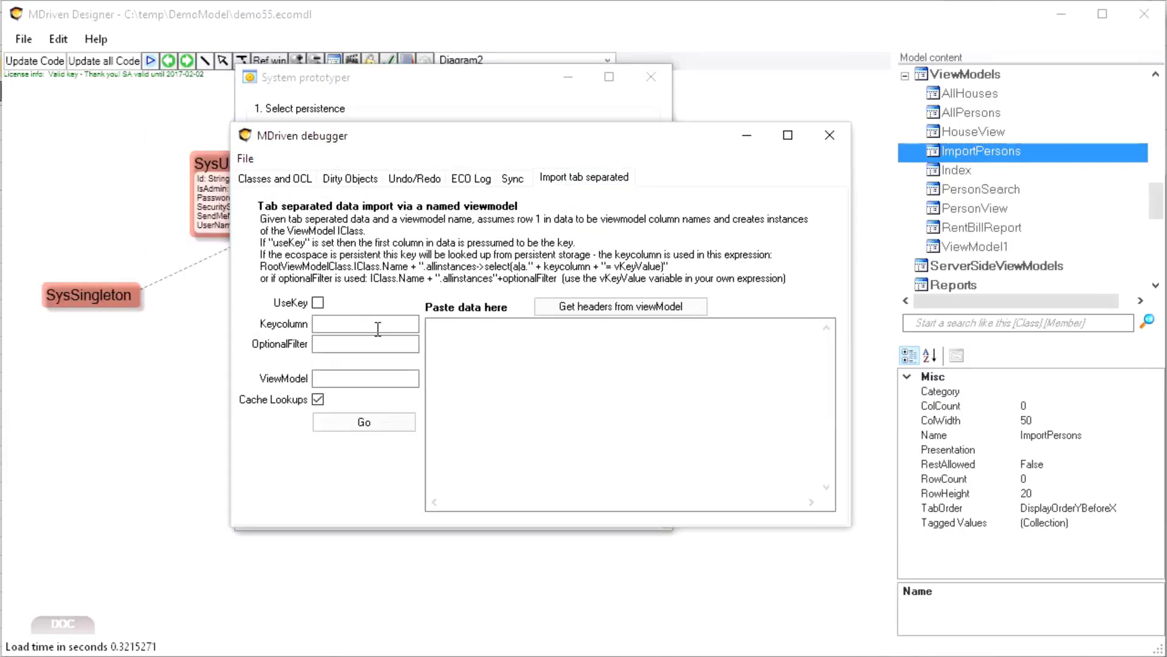
Import ten pasted name rows through the ImportPersons view model's headers
click(352, 326)
click(351, 378)
text(ImportPer)
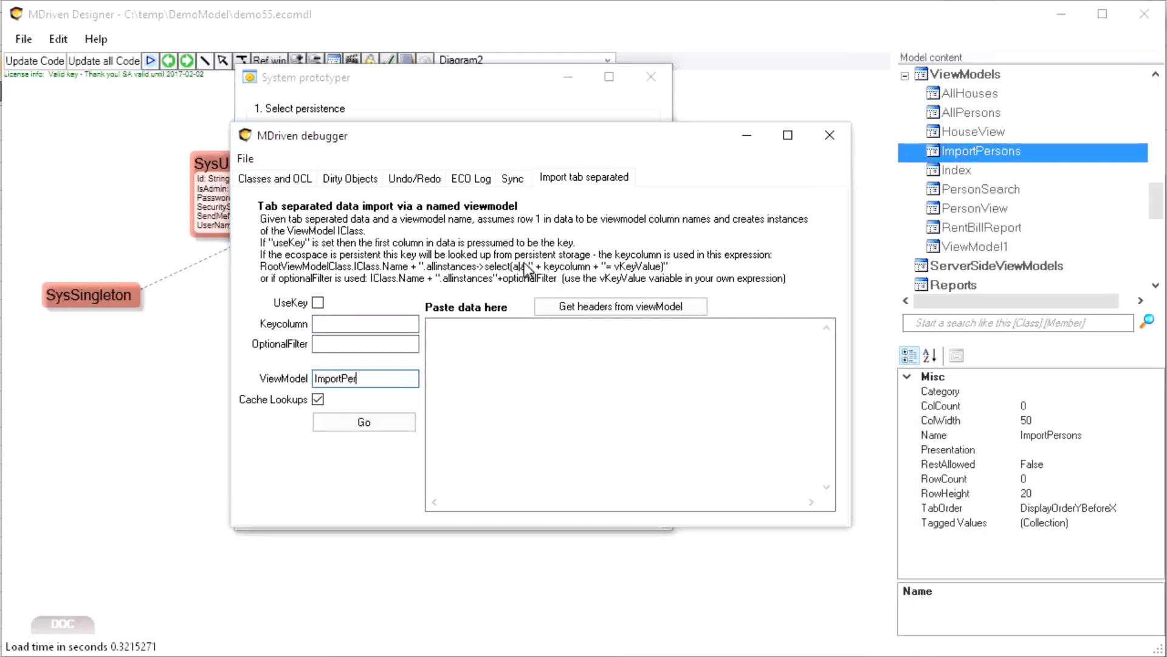
text(sons)
click(583, 302)
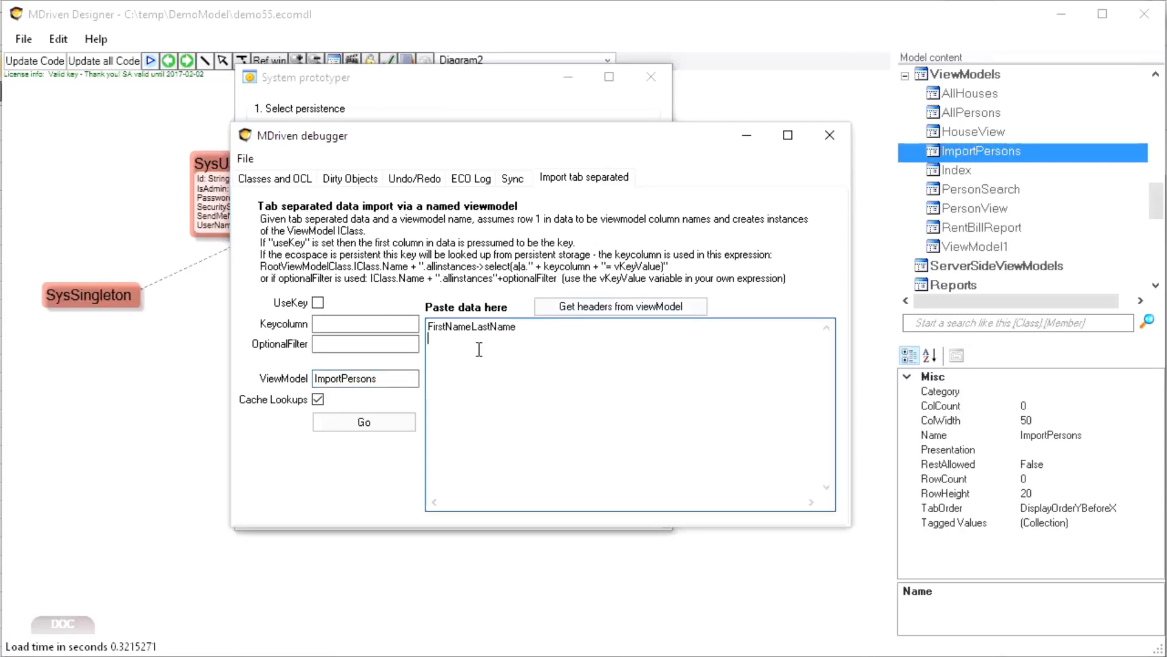
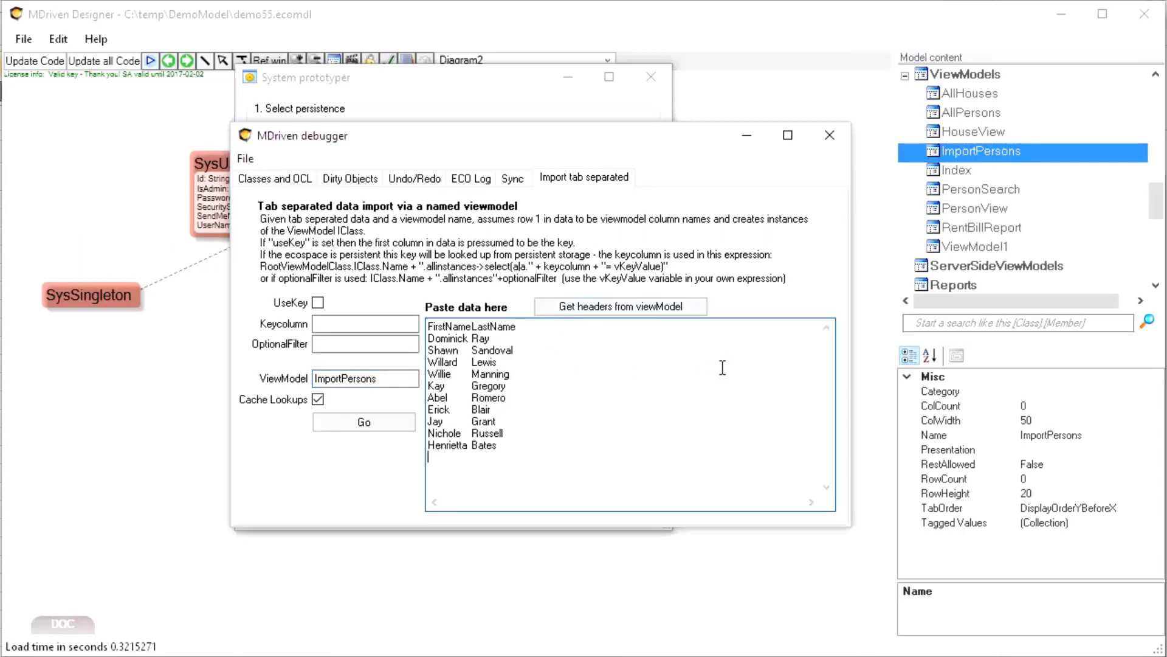
click(343, 426)
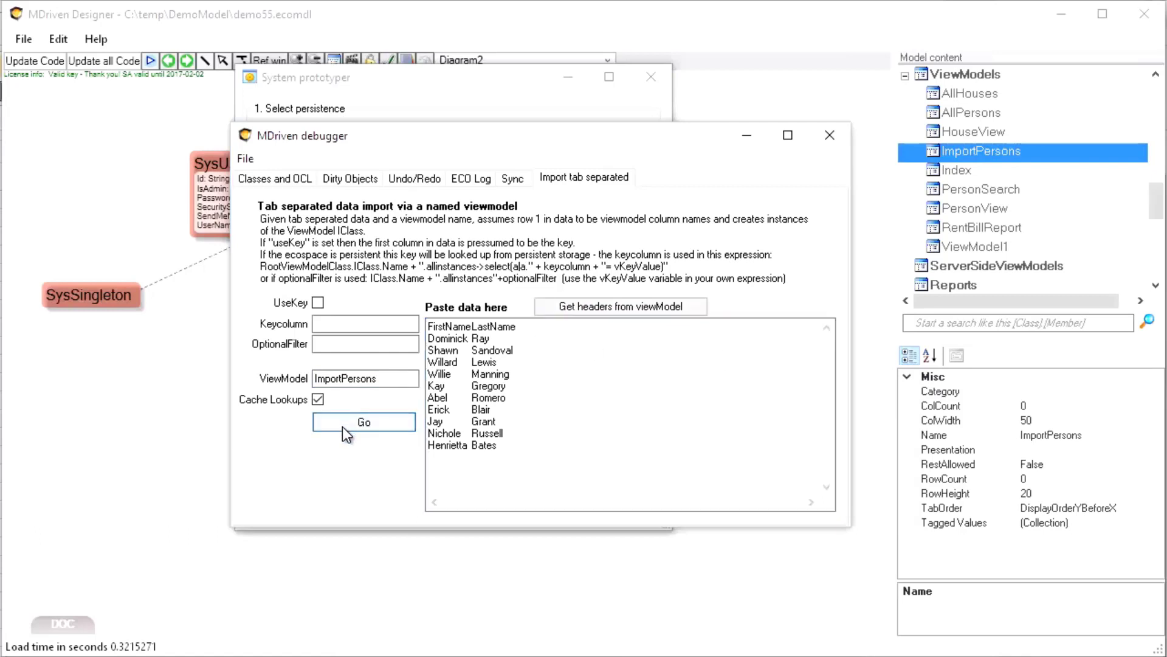
Save all ten new Person objects from Dirty Objects to the server, then return to the browser
click(344, 178)
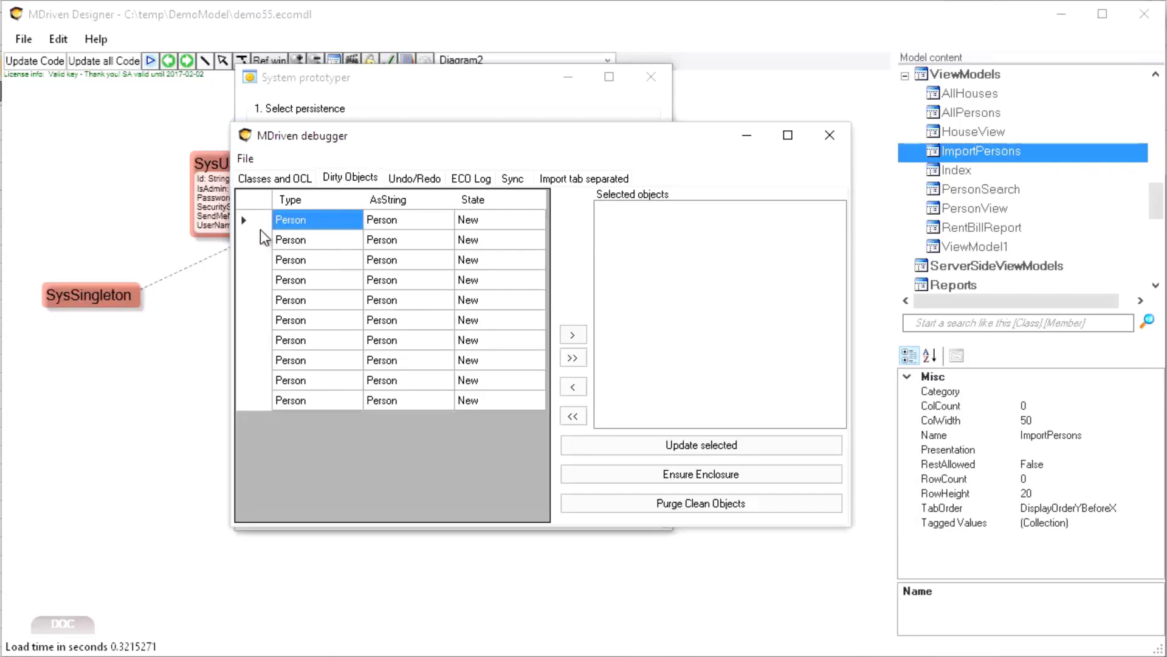
click(572, 358)
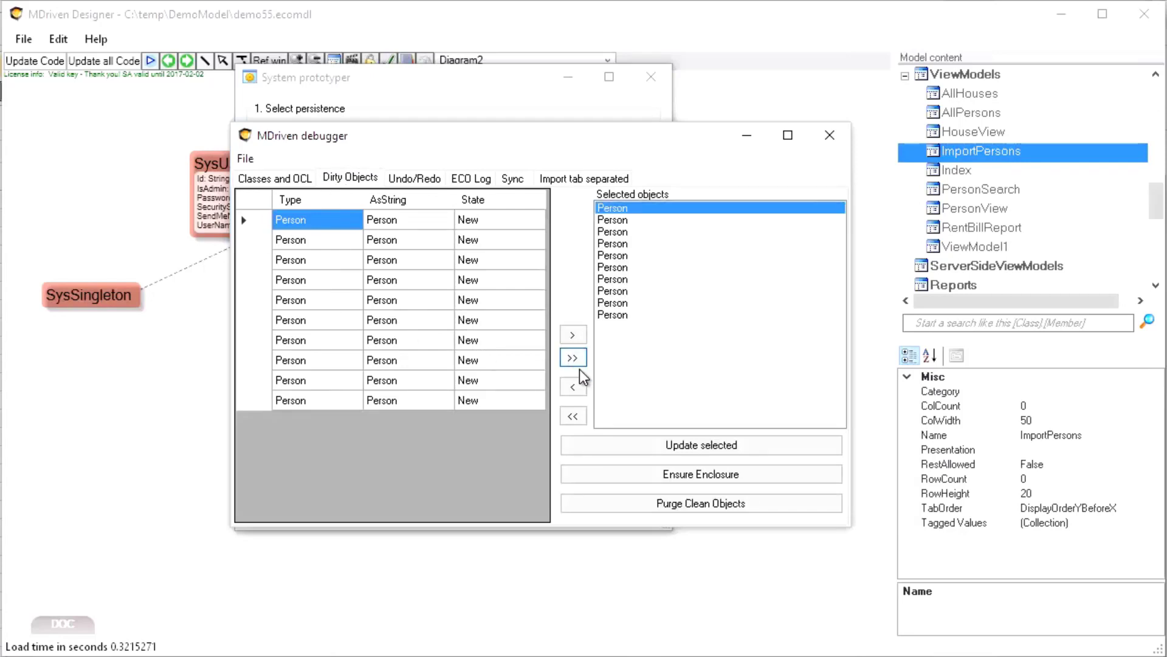
click(647, 446)
key(alt+Tab)
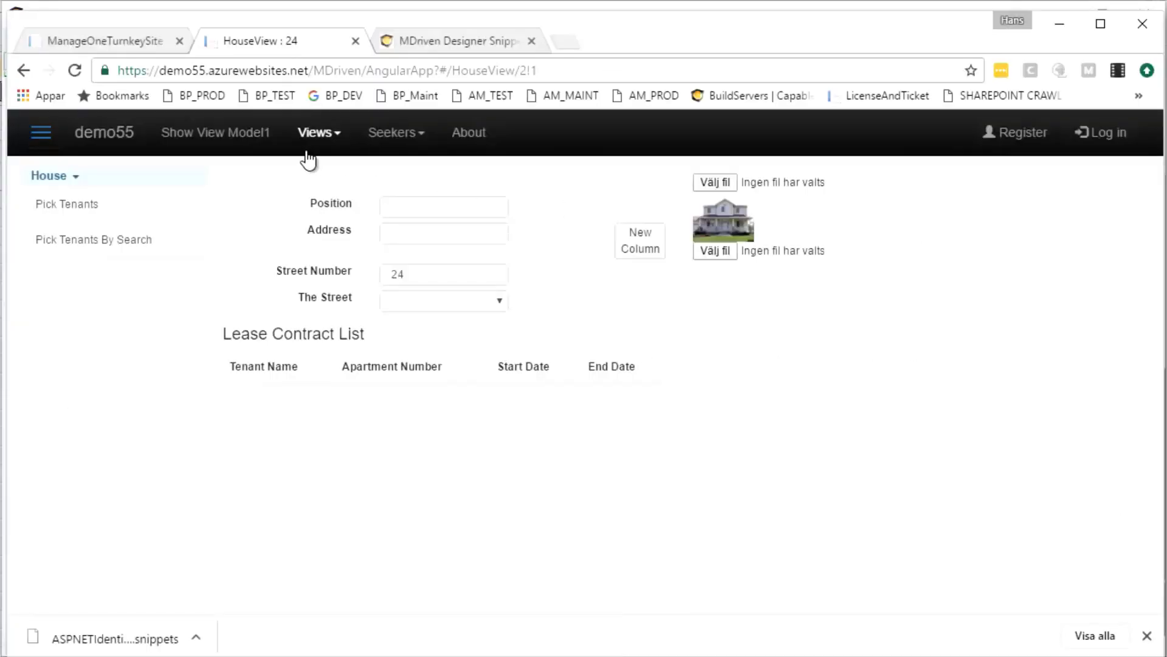
Run the person search, pick an imported person from the results, and narrow the browser to reveal the designer
click(393, 145)
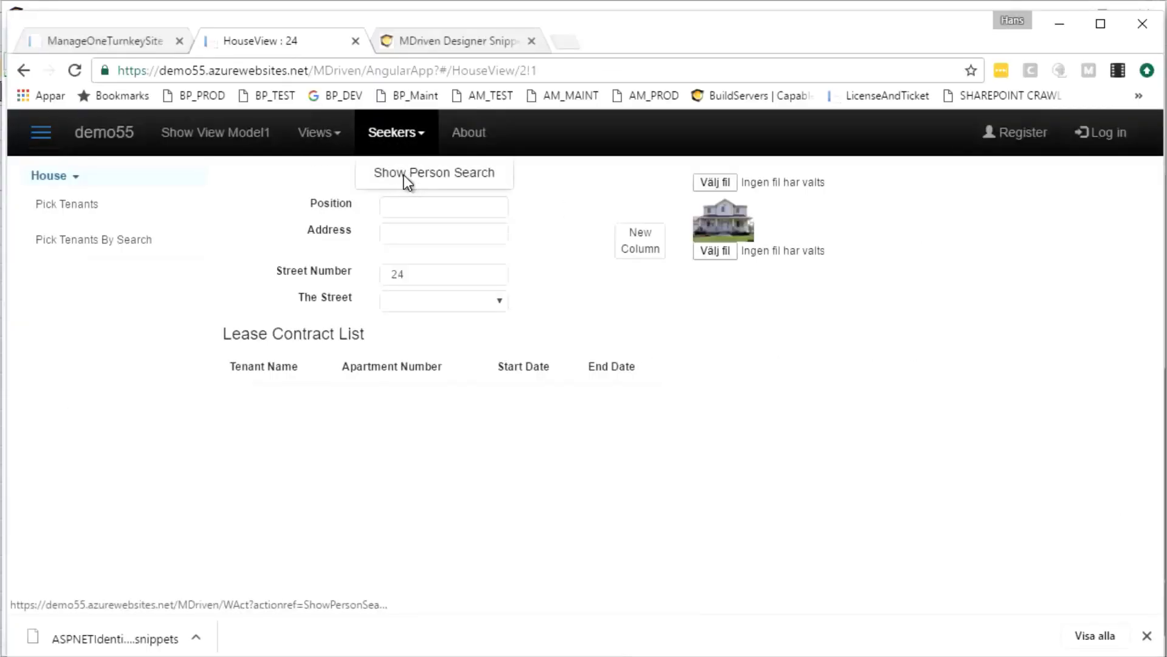
drag(403, 174, 209, 212)
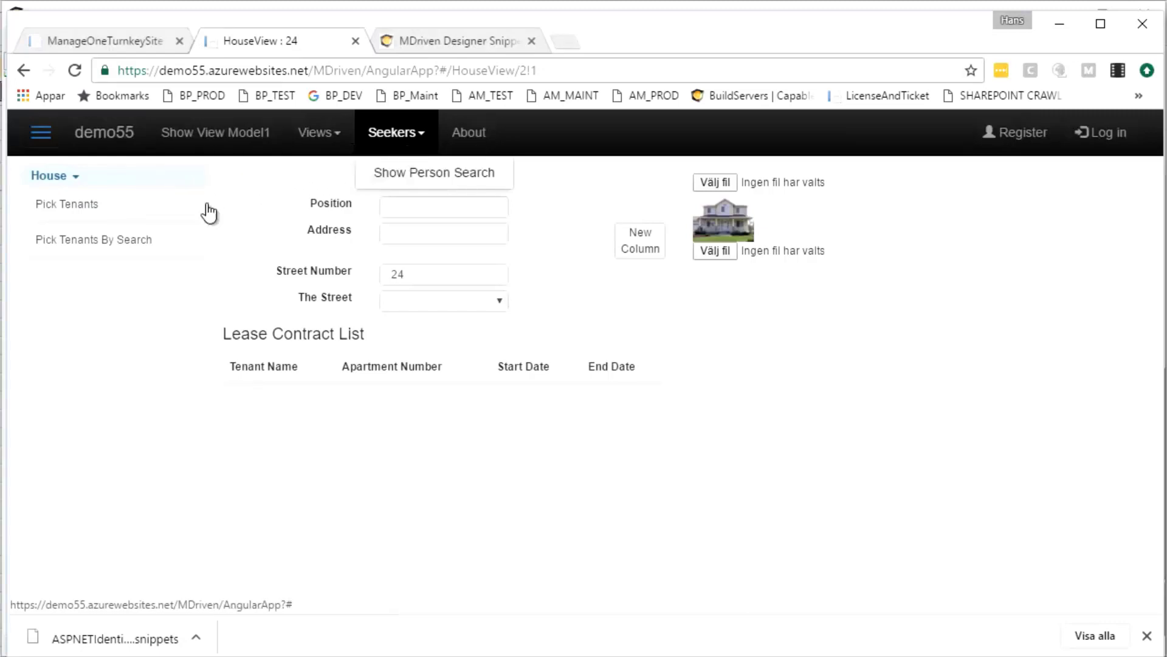
click(116, 241)
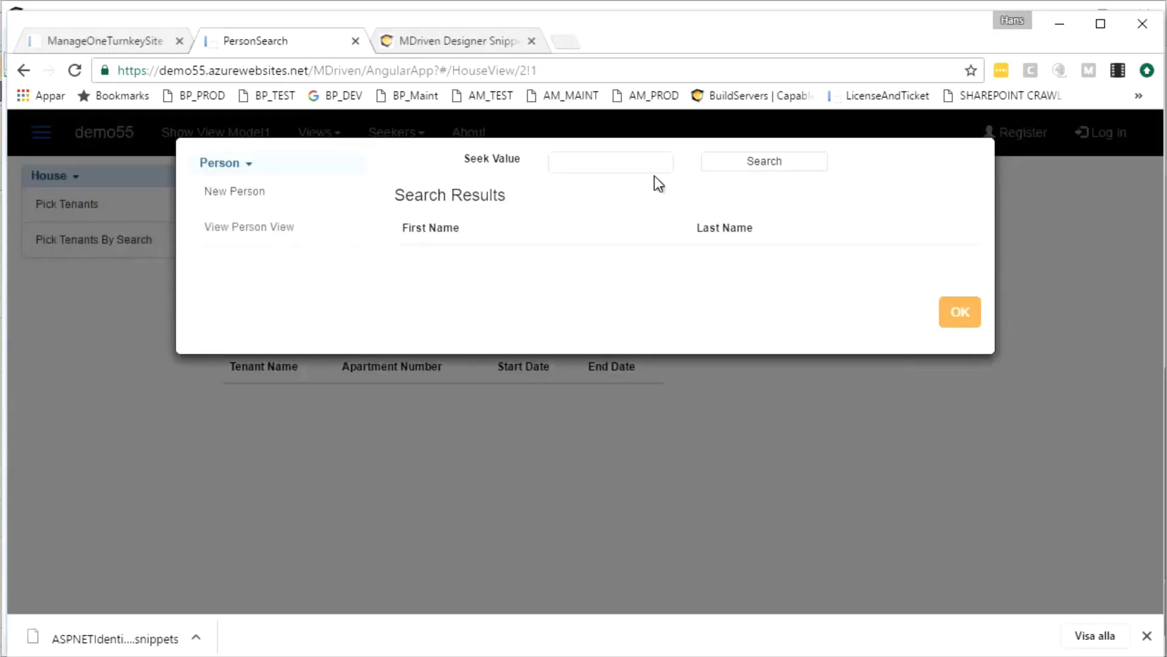
click(753, 170)
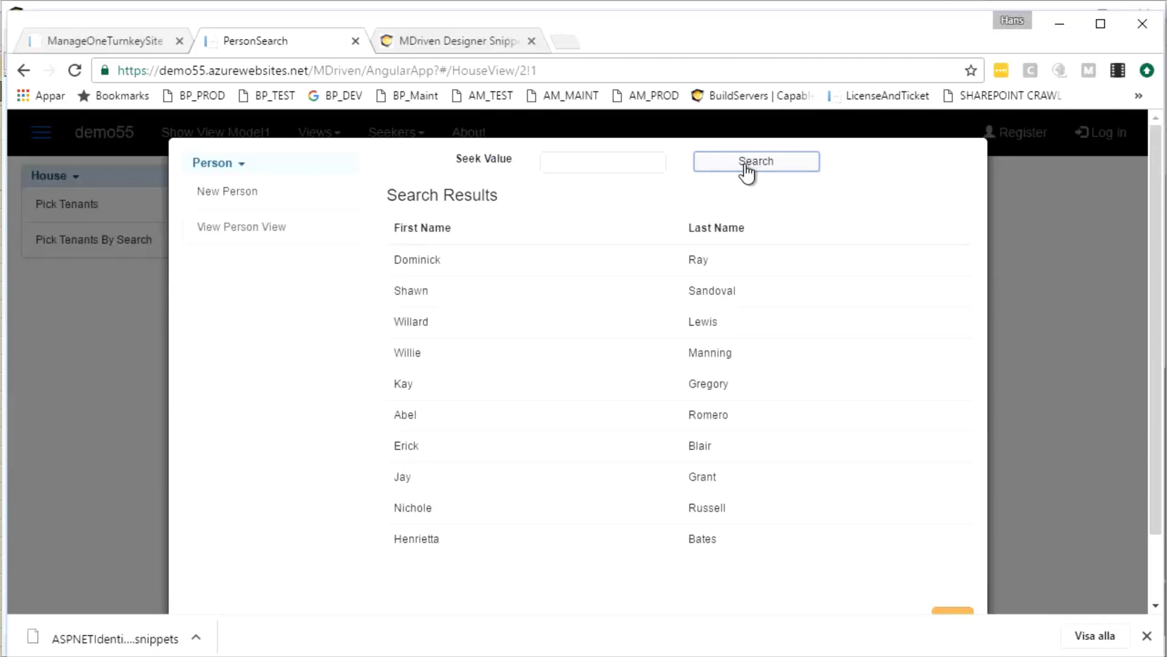
click(424, 297)
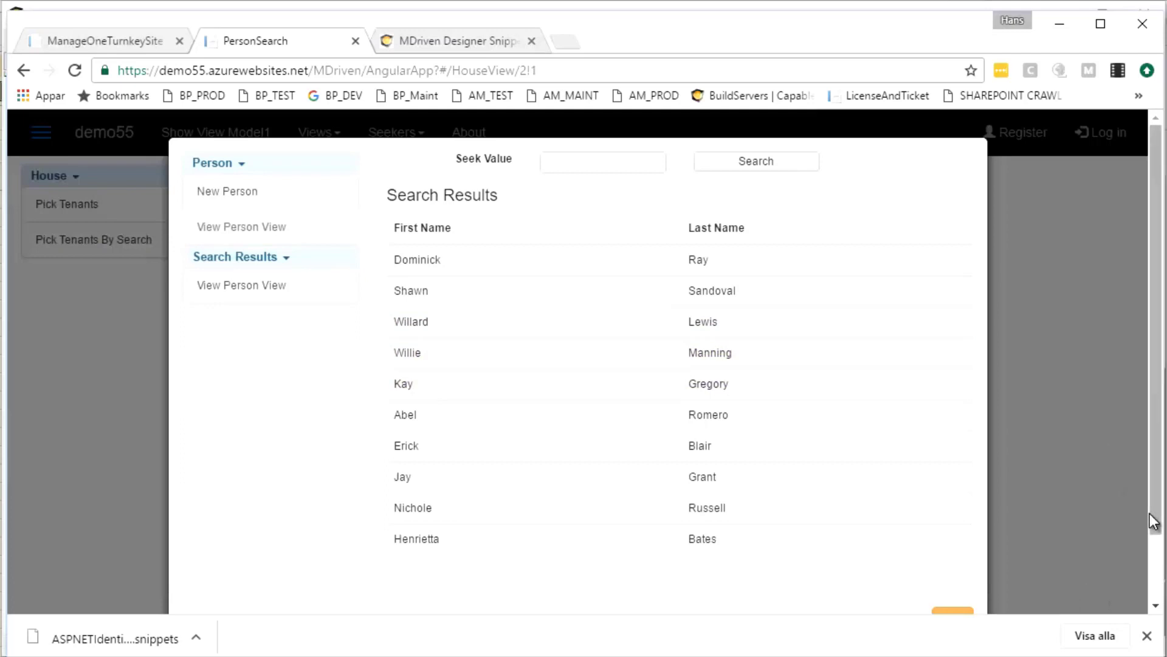
click(1147, 636)
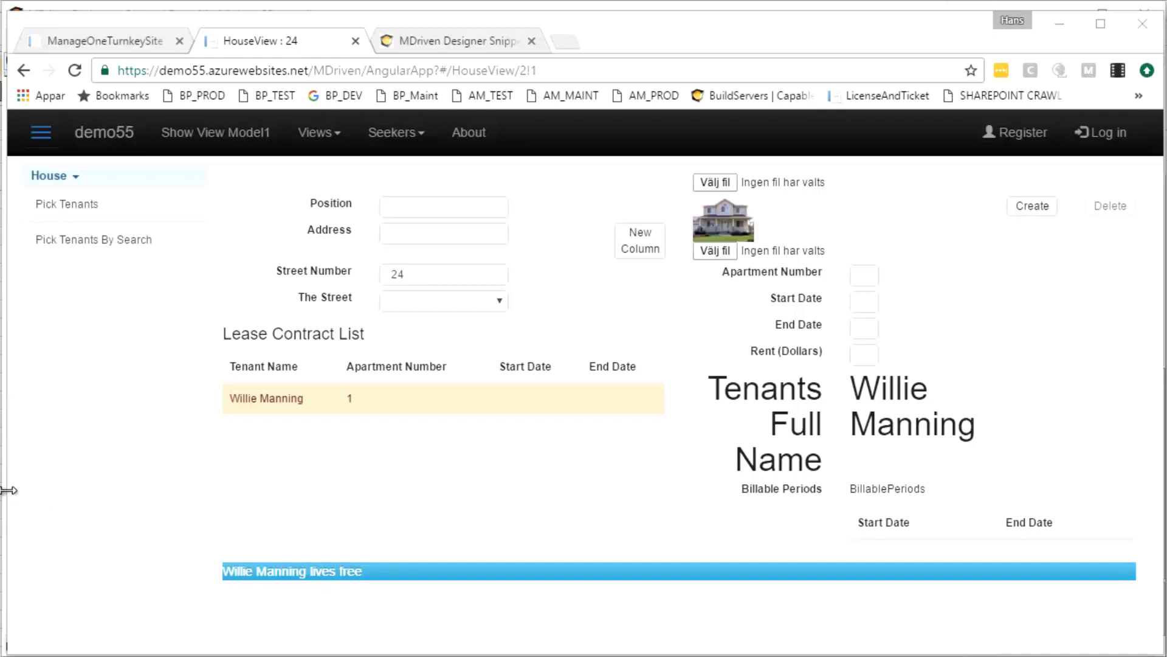
drag(9, 490, 190, 459)
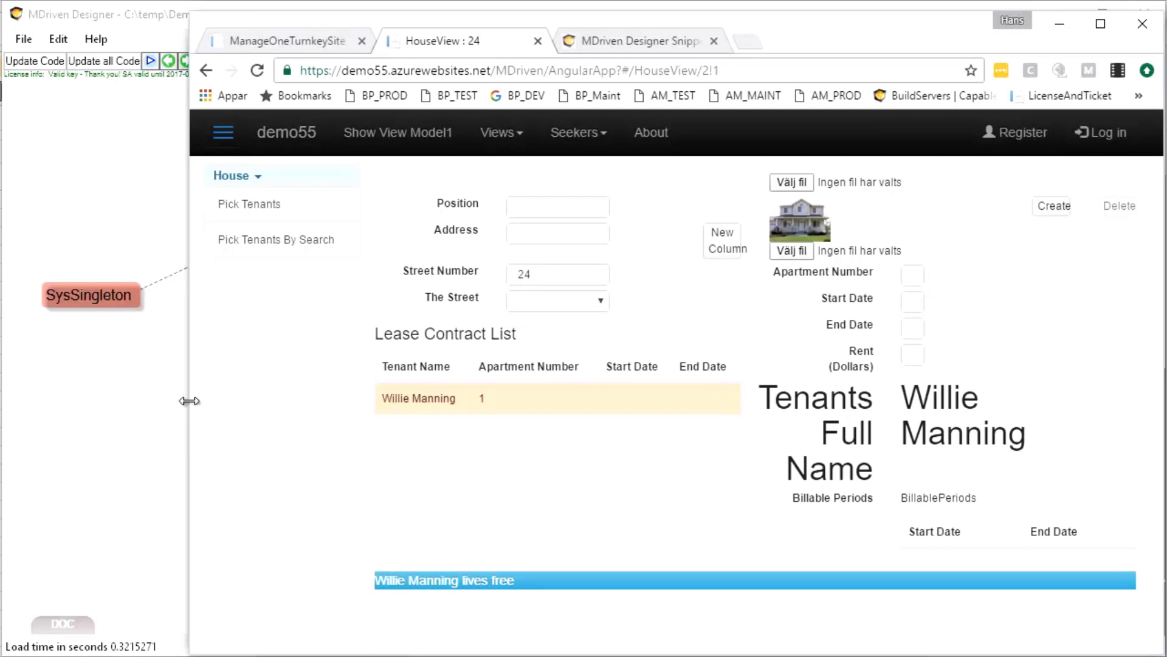
Place the browser beside WECPOF to compare the house 24 lease contract, then bring MDriven Designer forward
drag(188, 399, 700, 364)
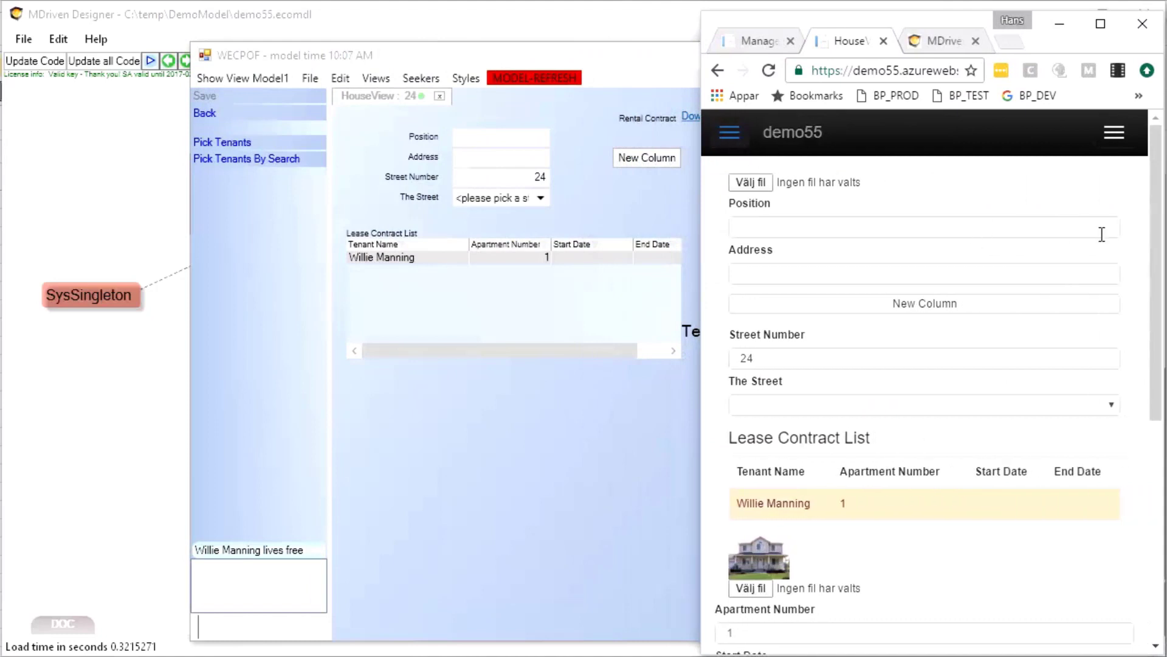
mouse_move(1155, 201)
mouse_down()
mouse_move(1138, 464)
mouse_move(1143, 188)
mouse_up()
drag(699, 375, 757, 365)
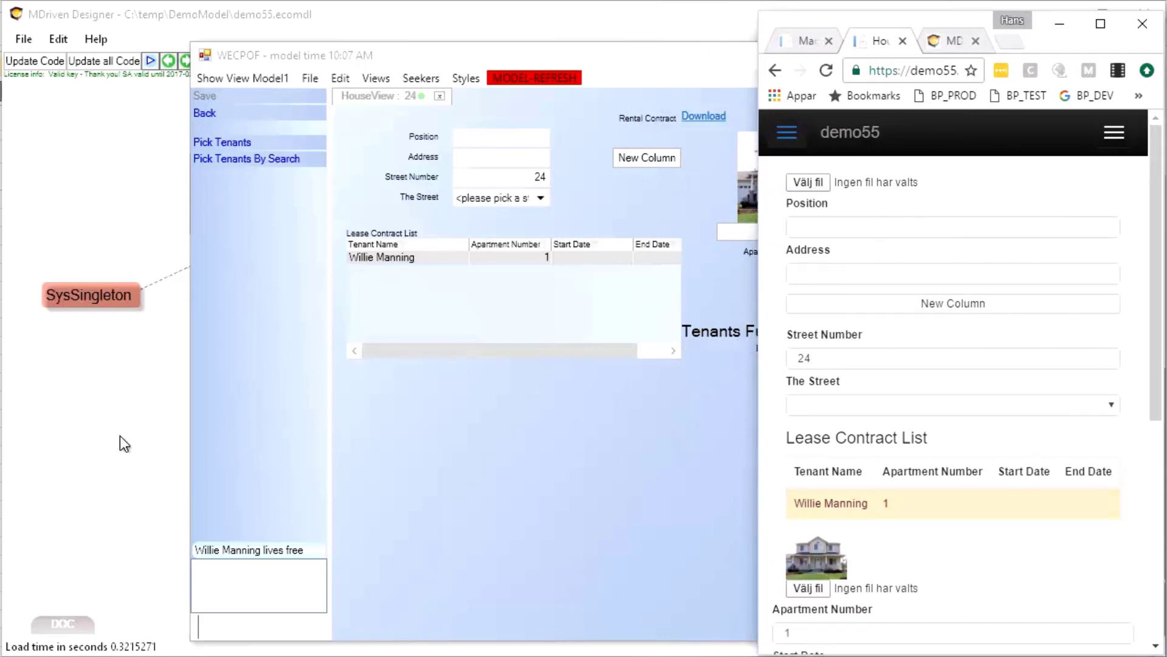
click(100, 421)
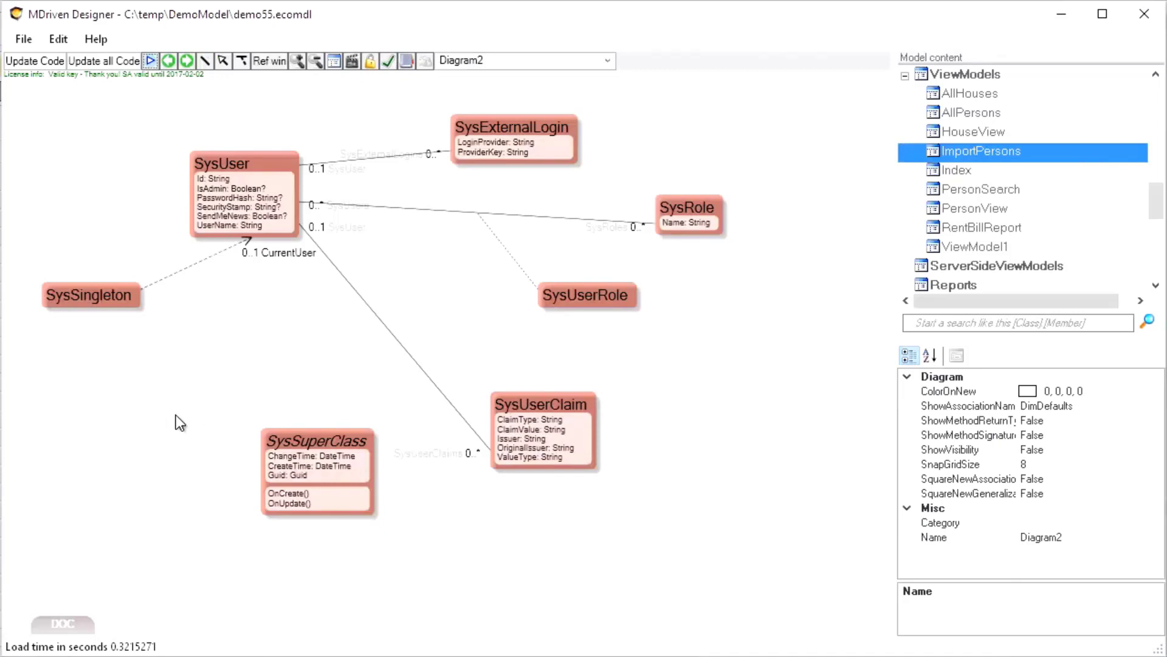
click(501, 64)
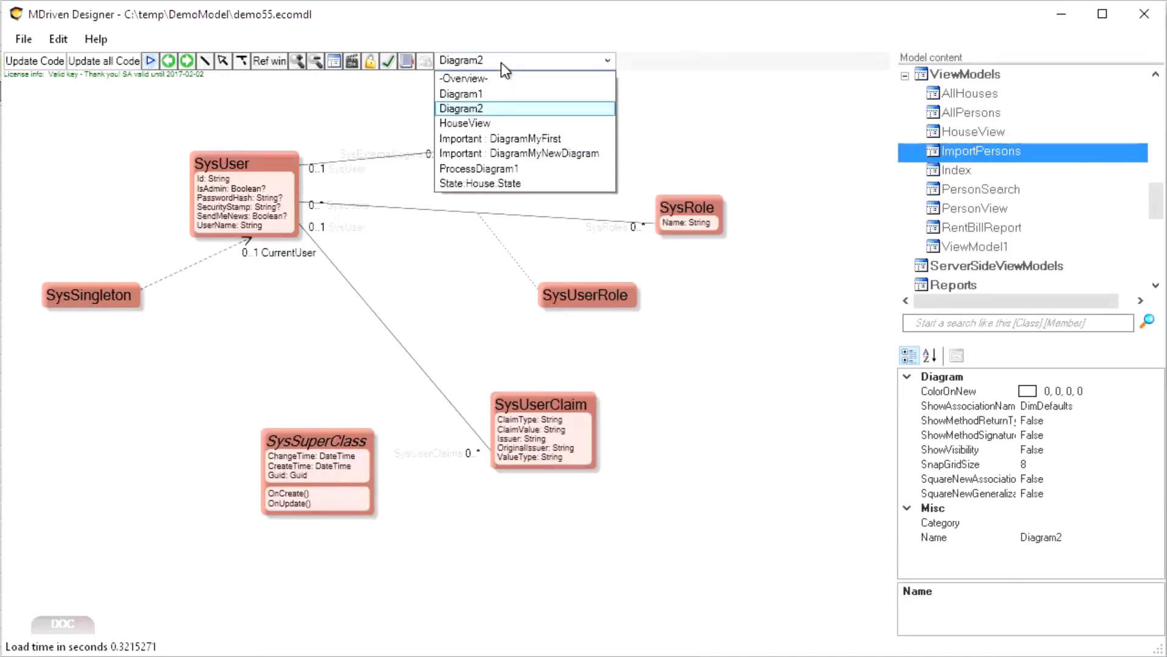
click(484, 123)
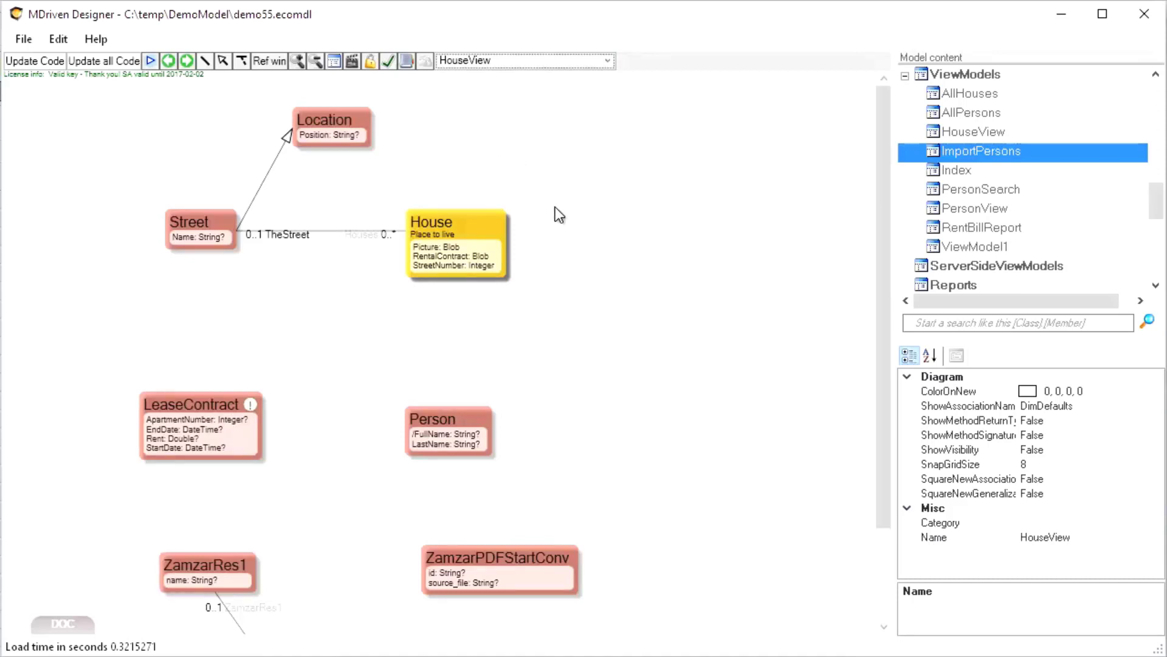
key(alt+Tab)
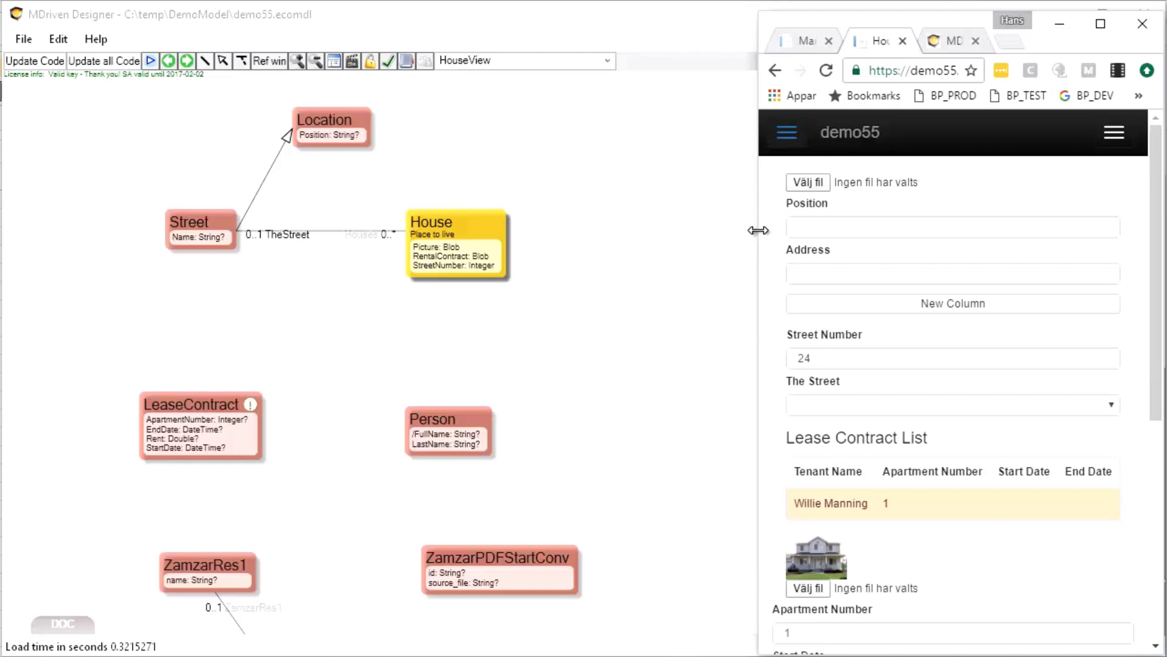
drag(758, 230, 279, 236)
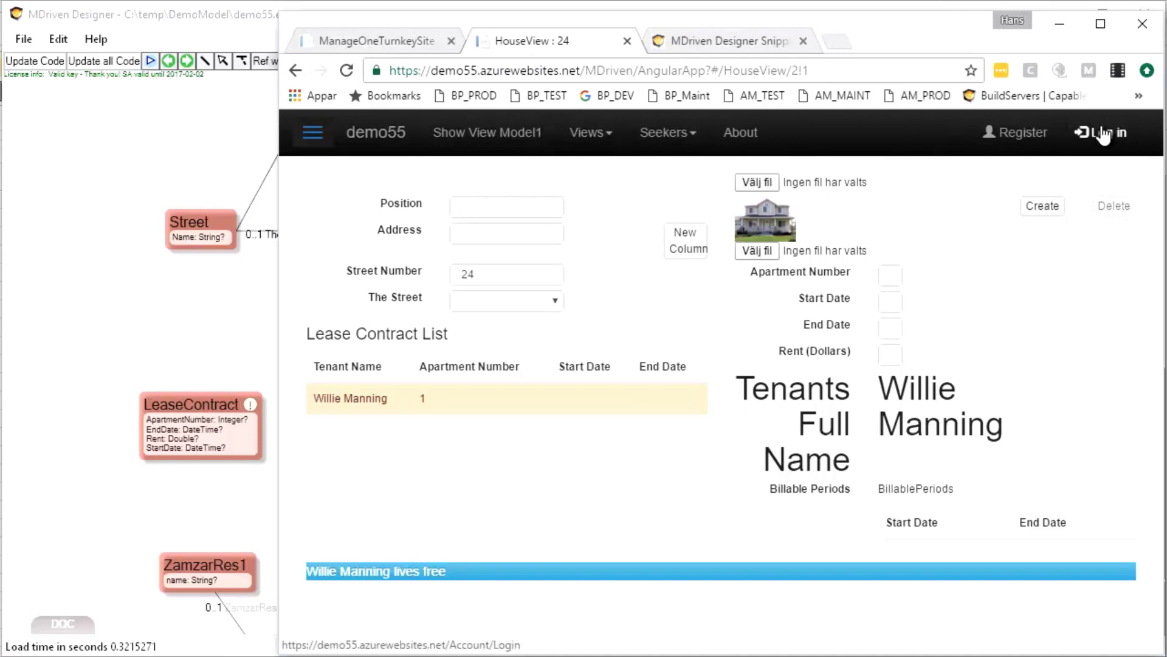
click(232, 173)
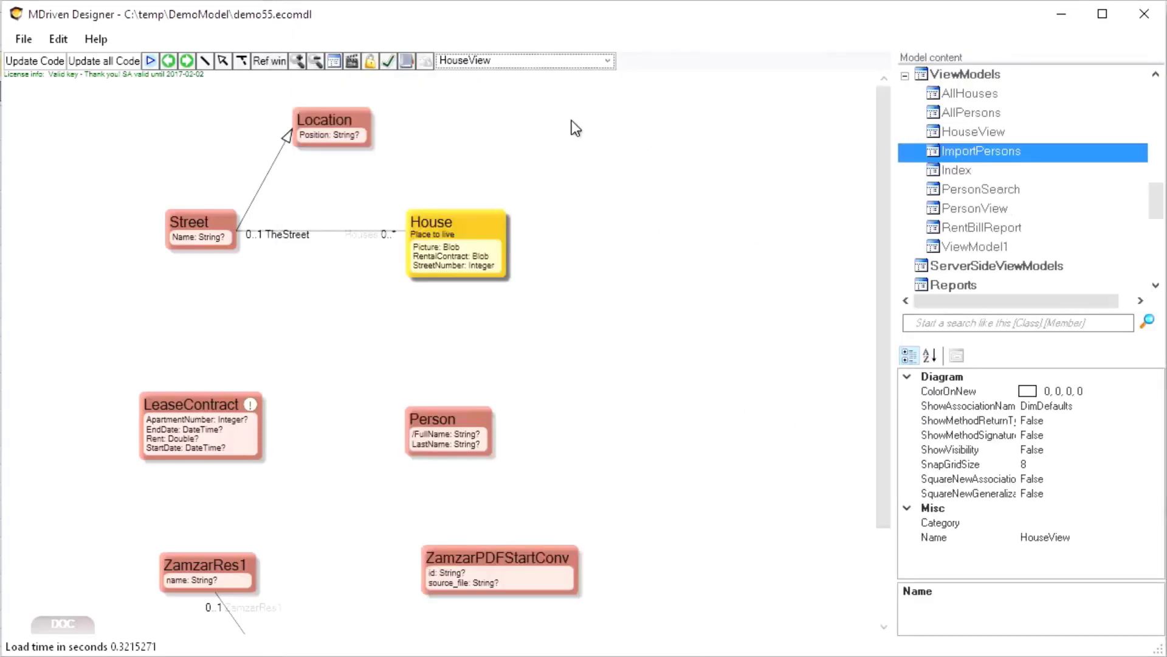
click(508, 61)
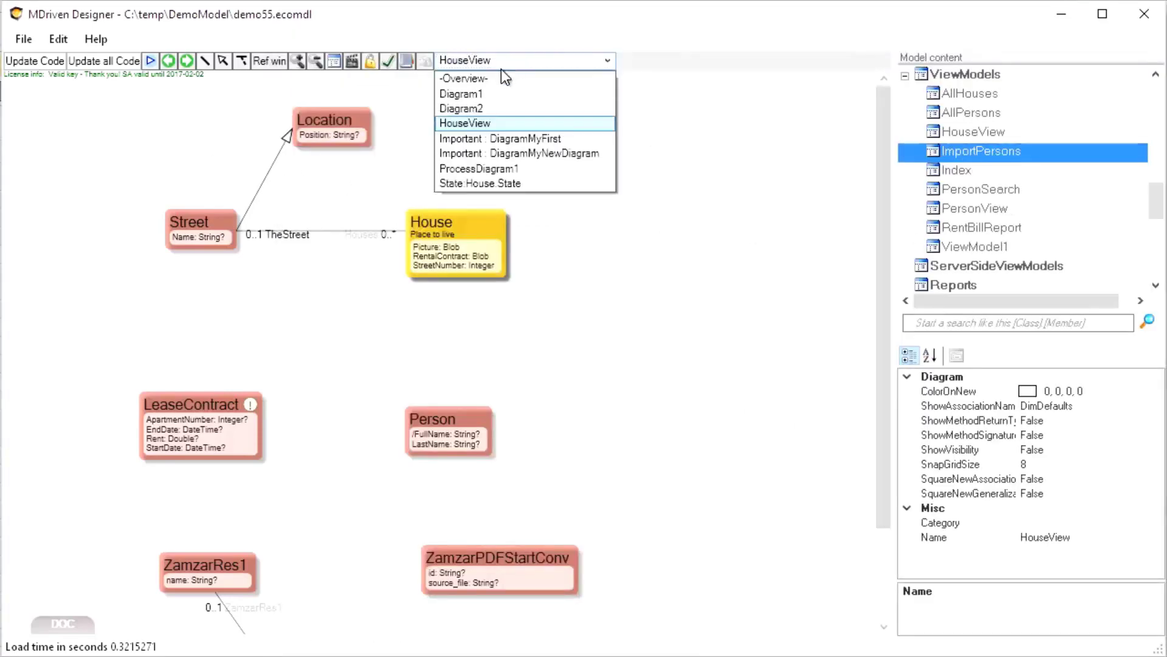
click(475, 110)
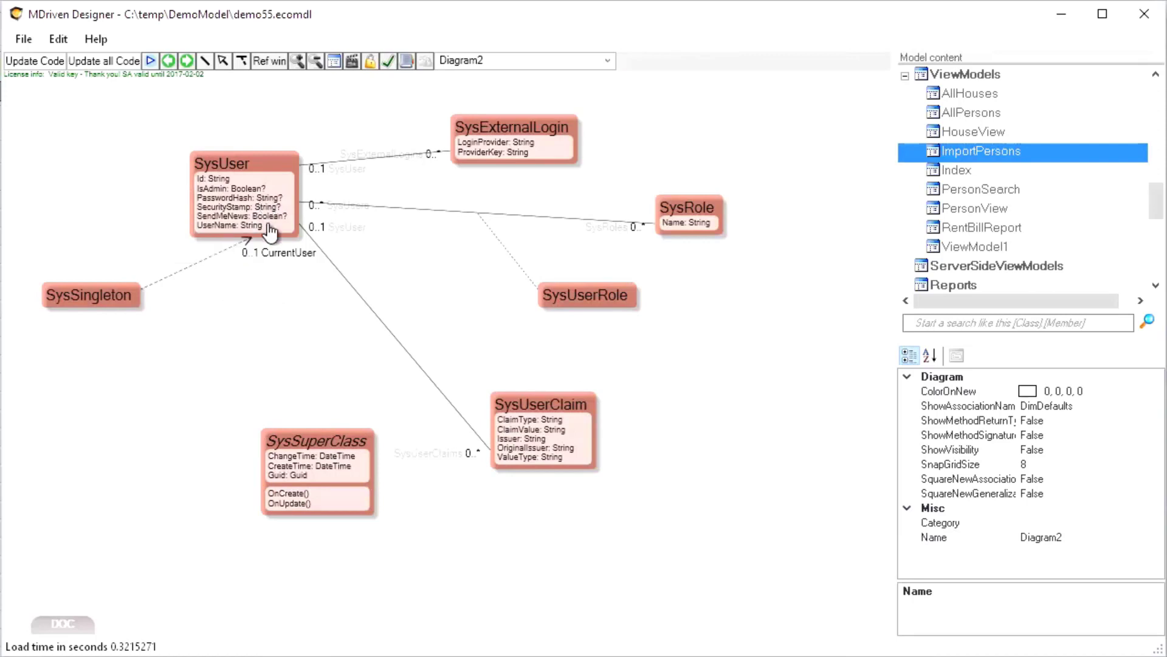
Switch to Chrome and go from demo55's Log in page to its Register page
key(alt+Tab)
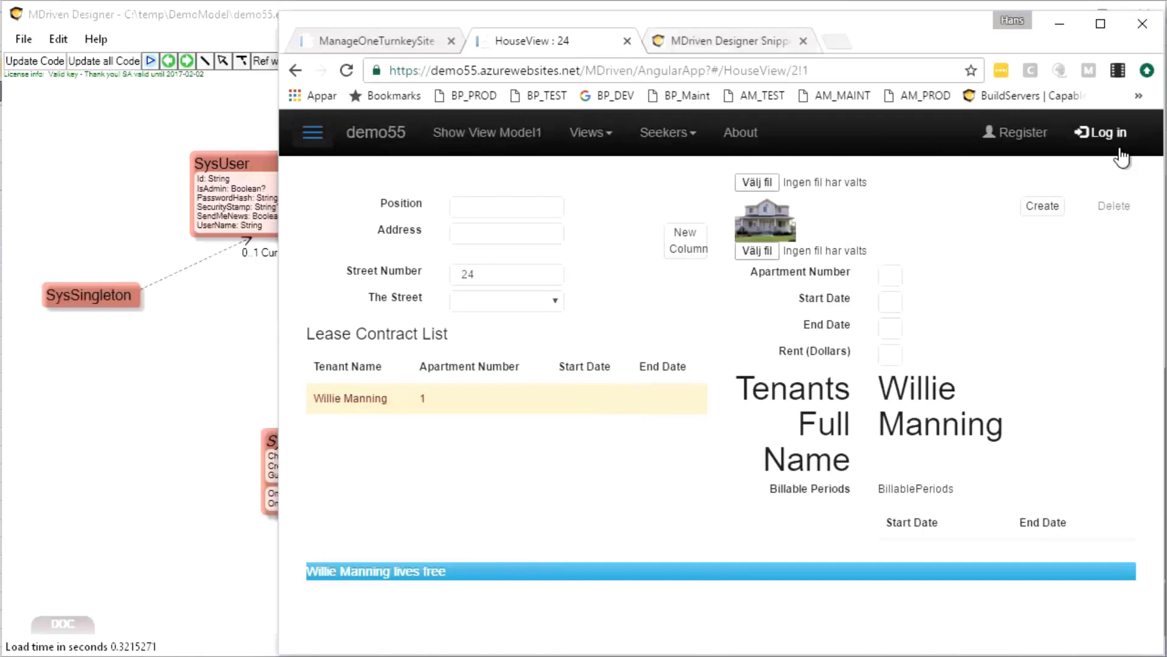
click(1104, 136)
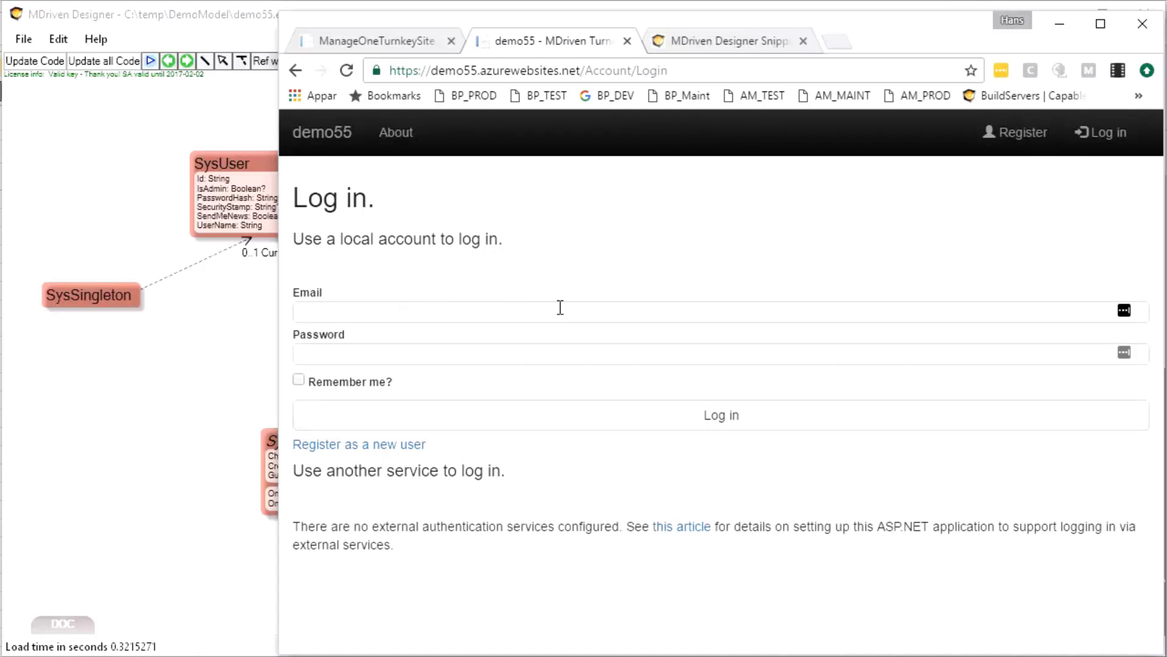
click(1013, 135)
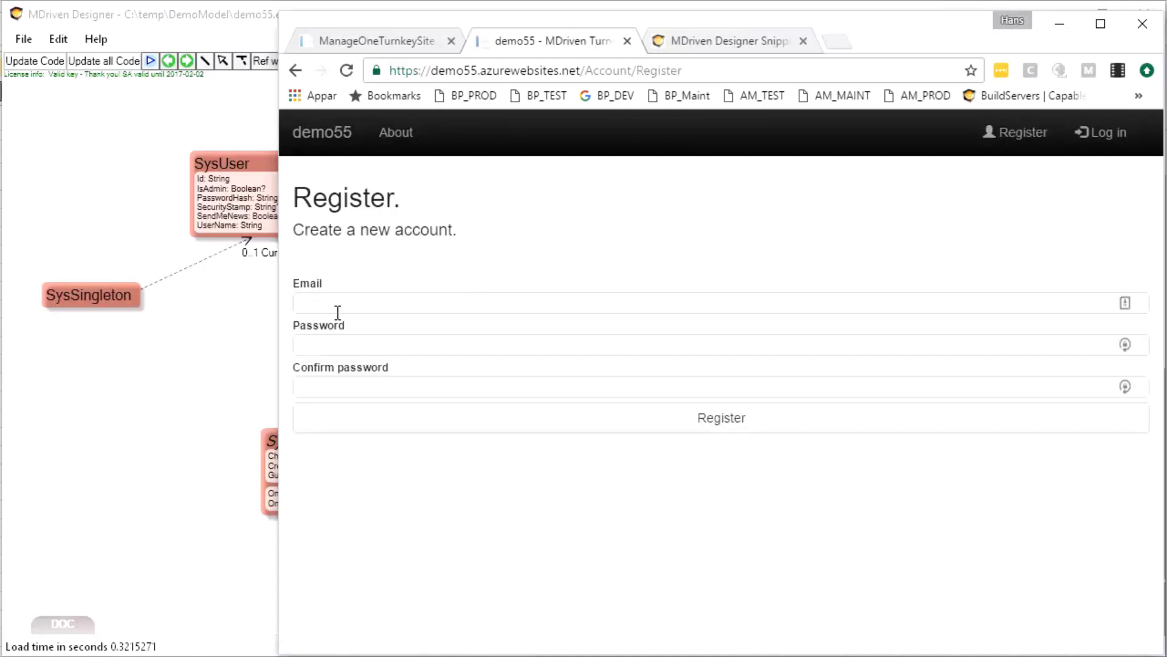
Register with the autofilled e-mail and the account password entered twice
click(357, 297)
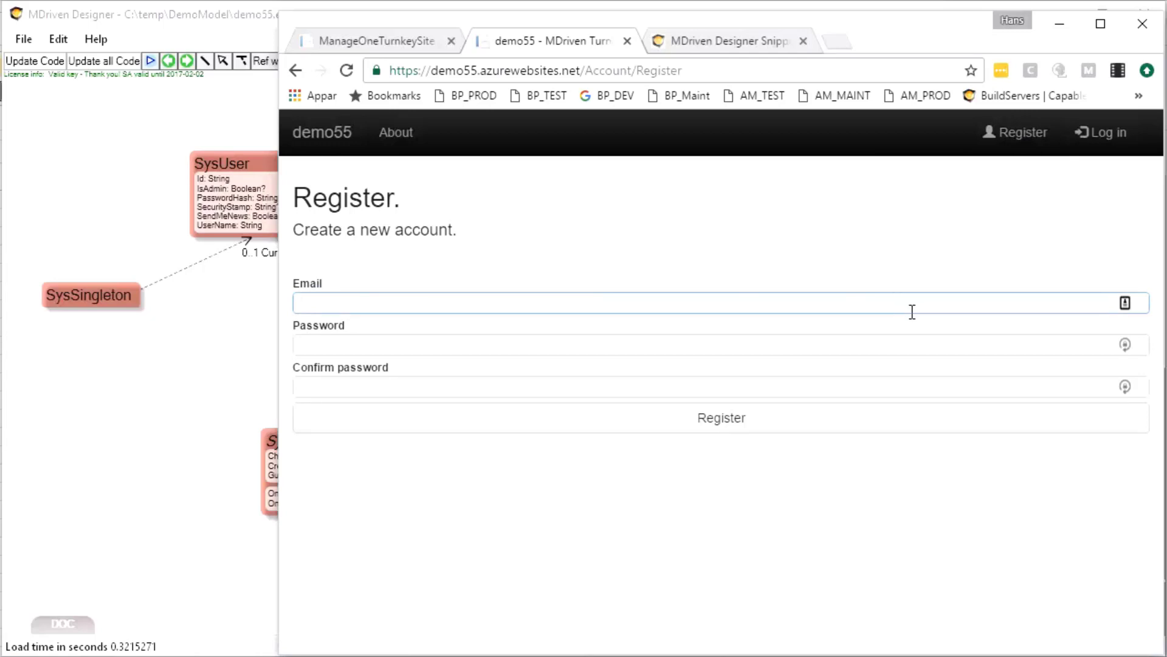
text(hans)
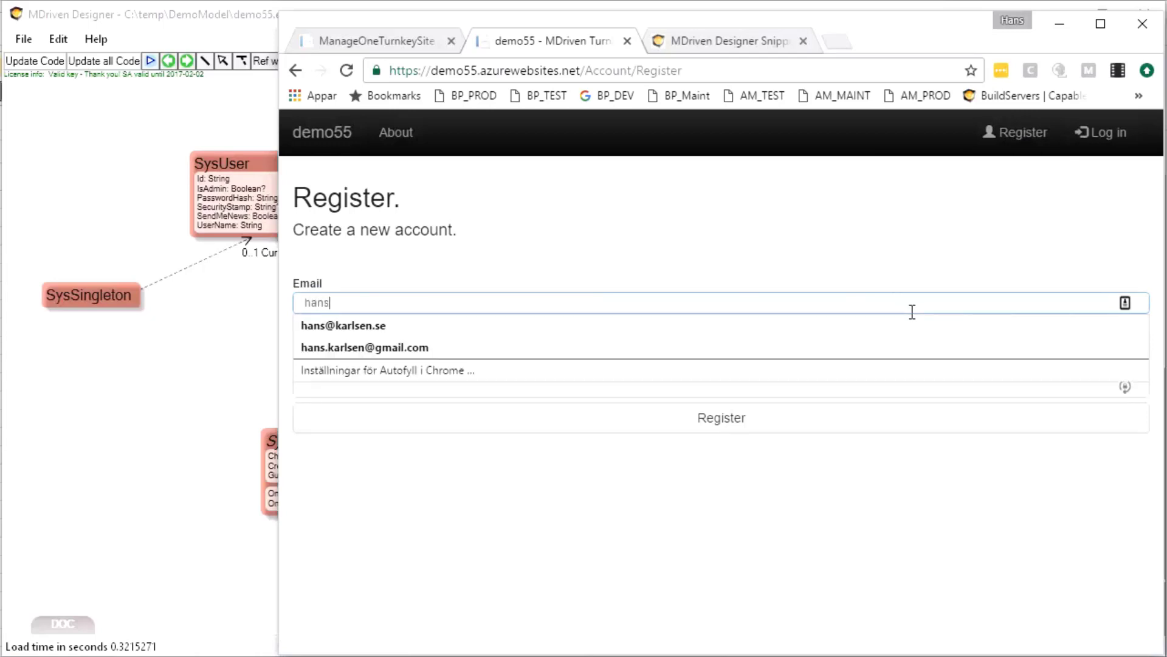
key(Down)
key(Down)
key(Tab)
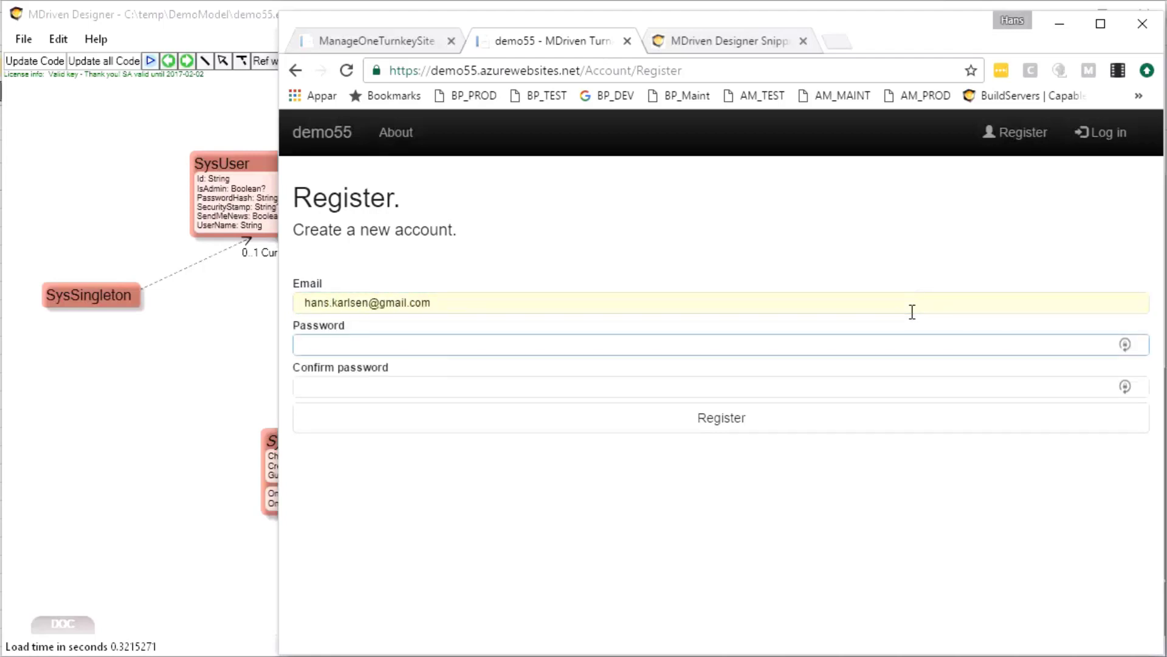
text(123456)
key(Tab)
text(123)
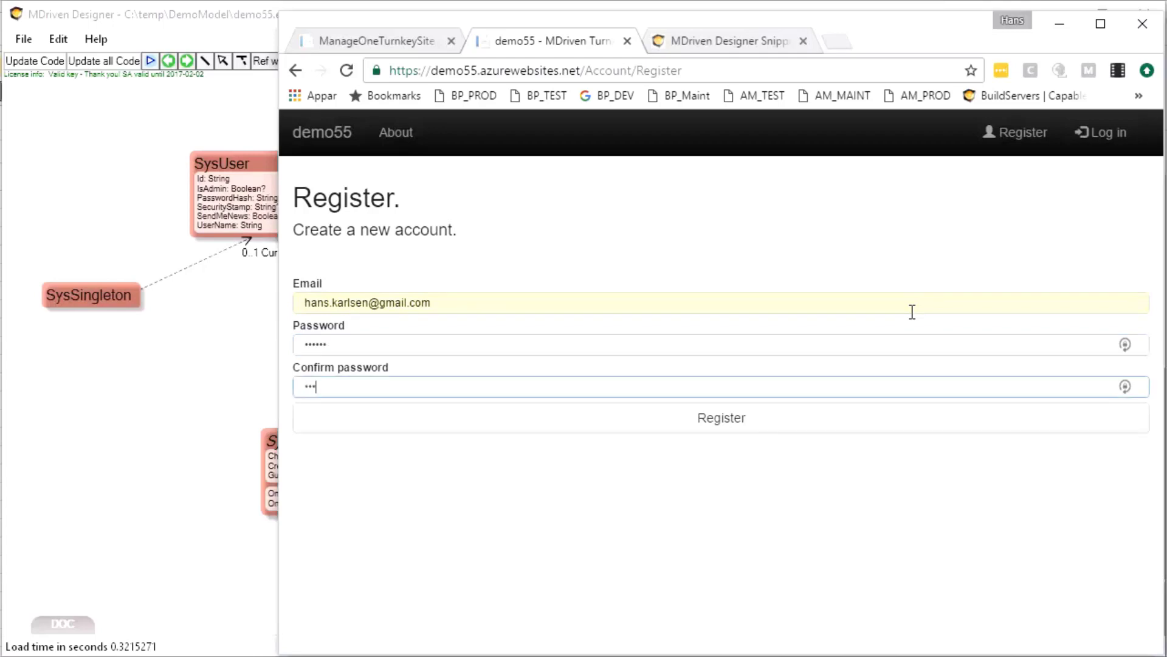
text(456)
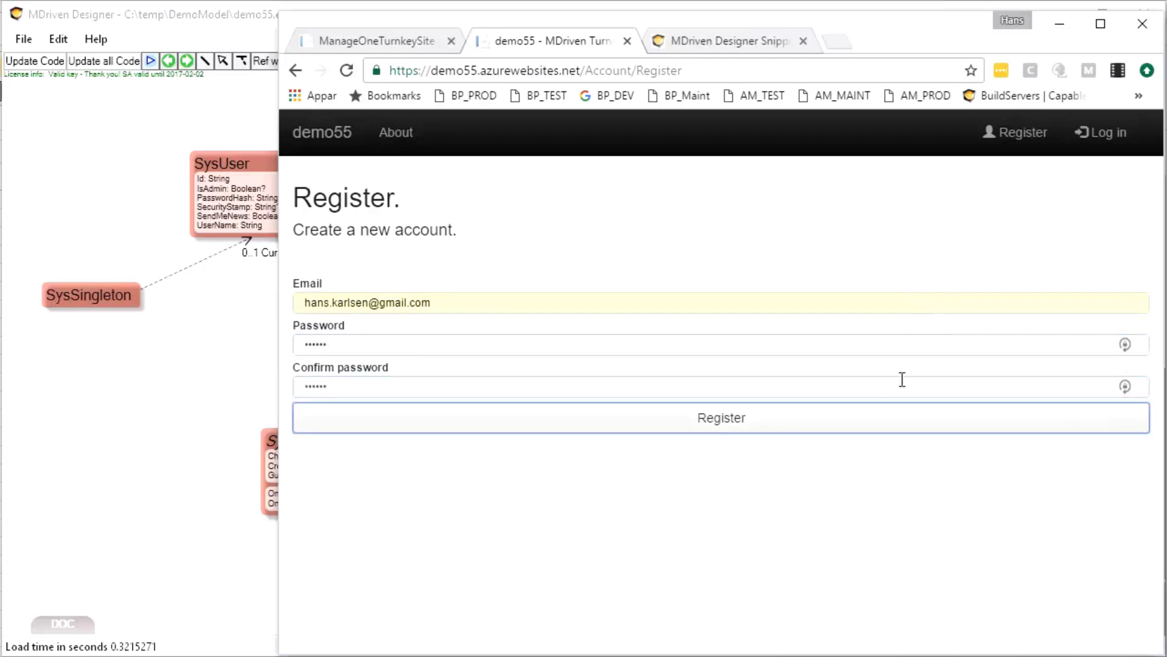
click(711, 427)
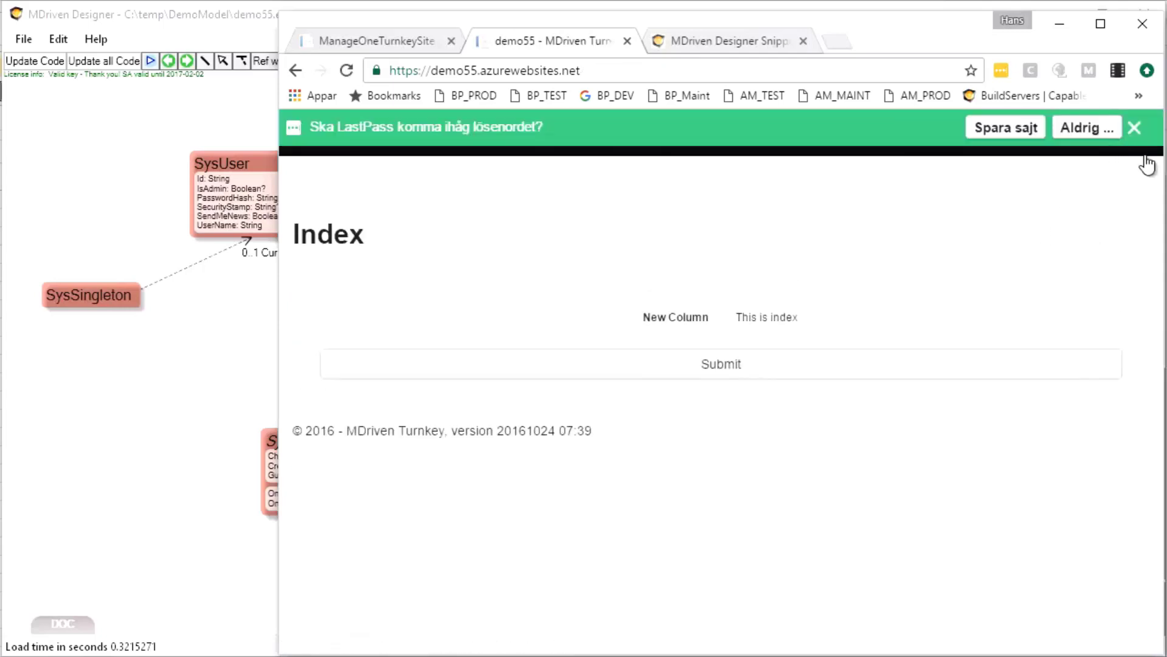
Dismiss the save-password prompt and open the All Houses view while signed in to demo55
click(1134, 127)
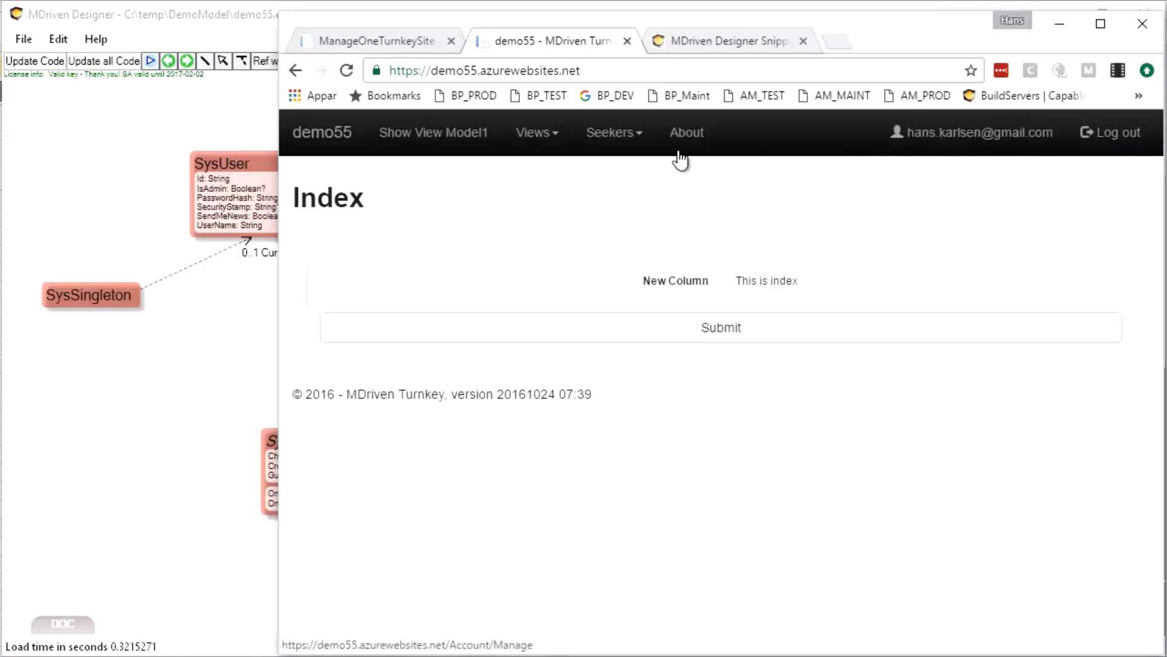
click(539, 133)
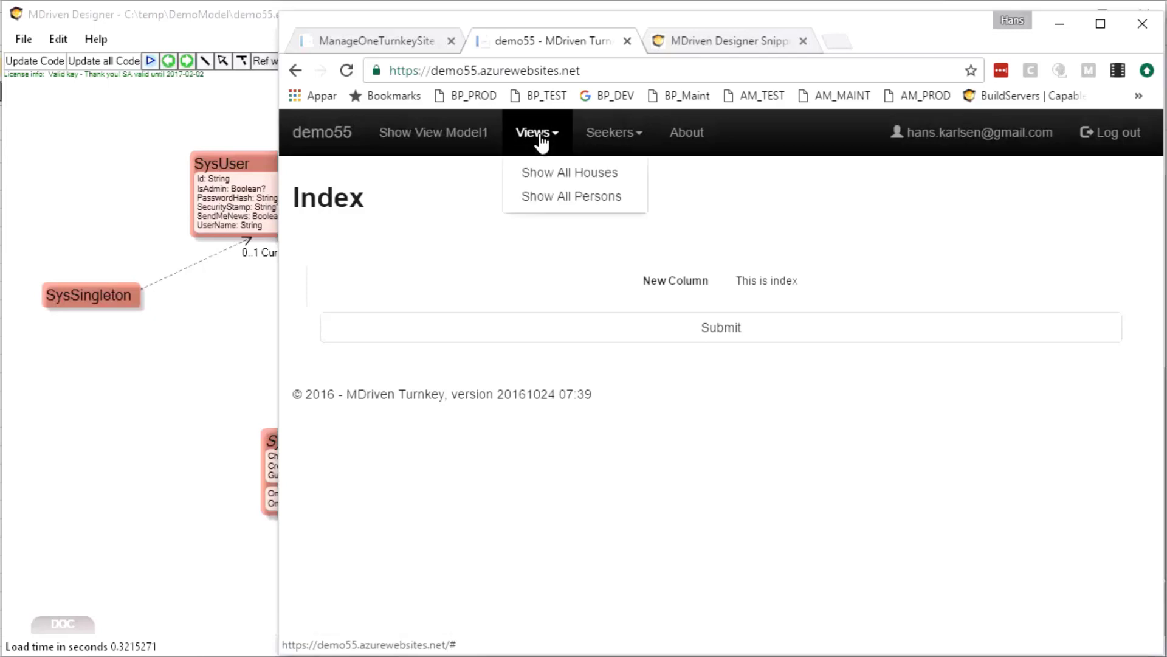
click(542, 175)
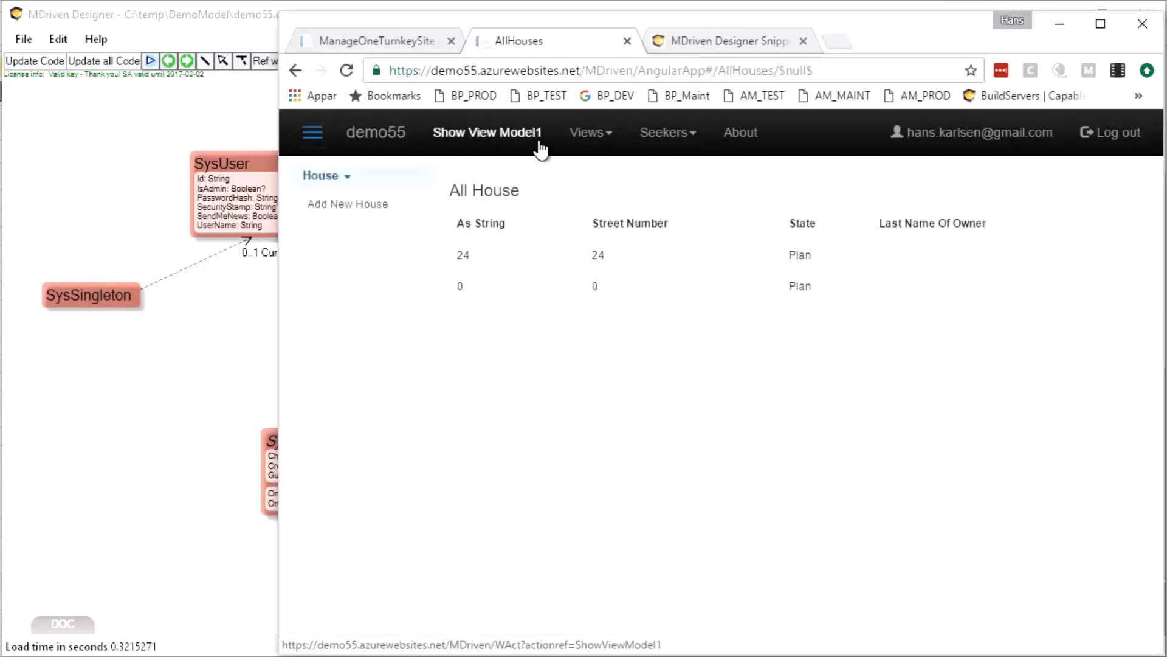
Log out, confirm All Houses still lists both houses, and return to MDriven Designer
click(1123, 137)
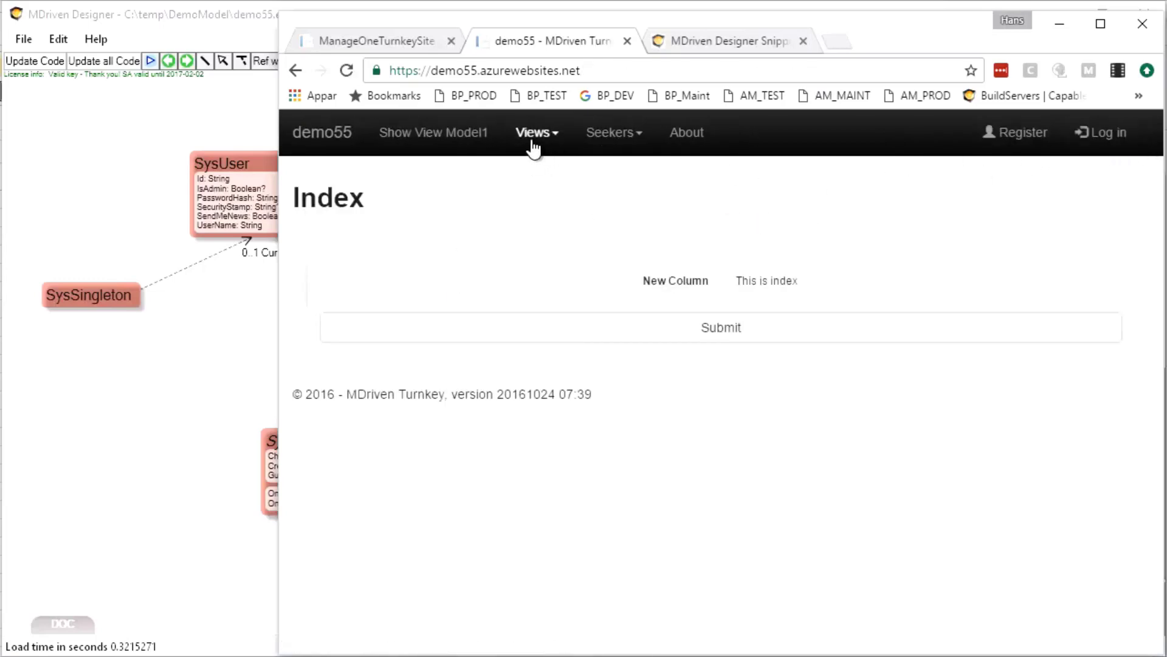
click(534, 132)
click(537, 173)
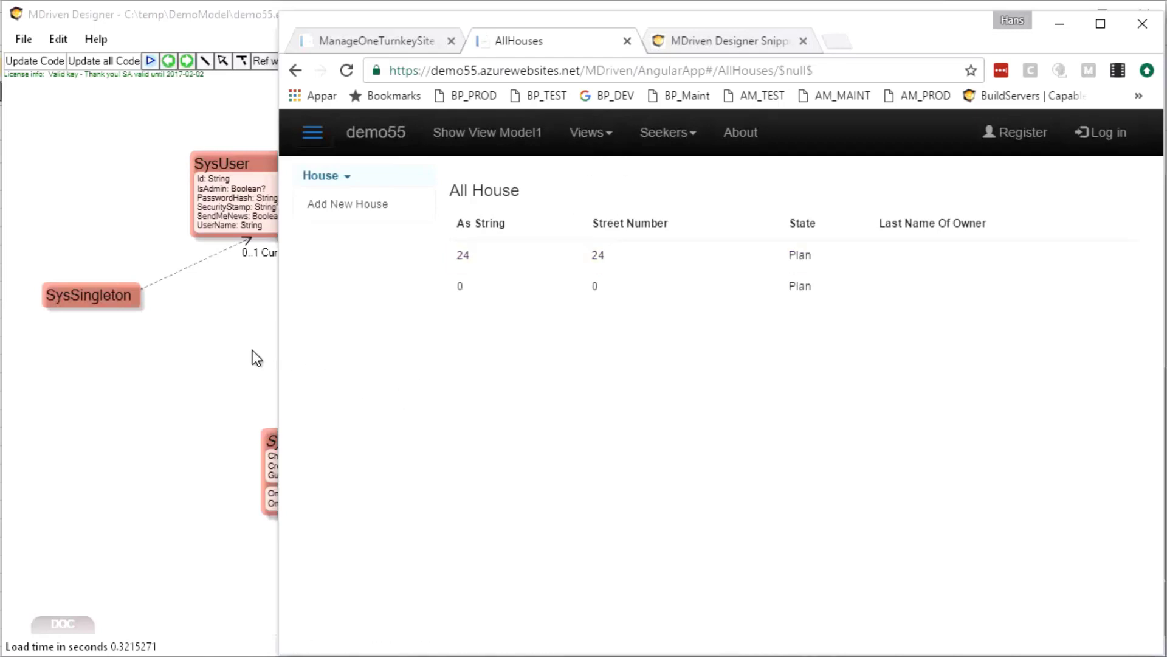
click(206, 352)
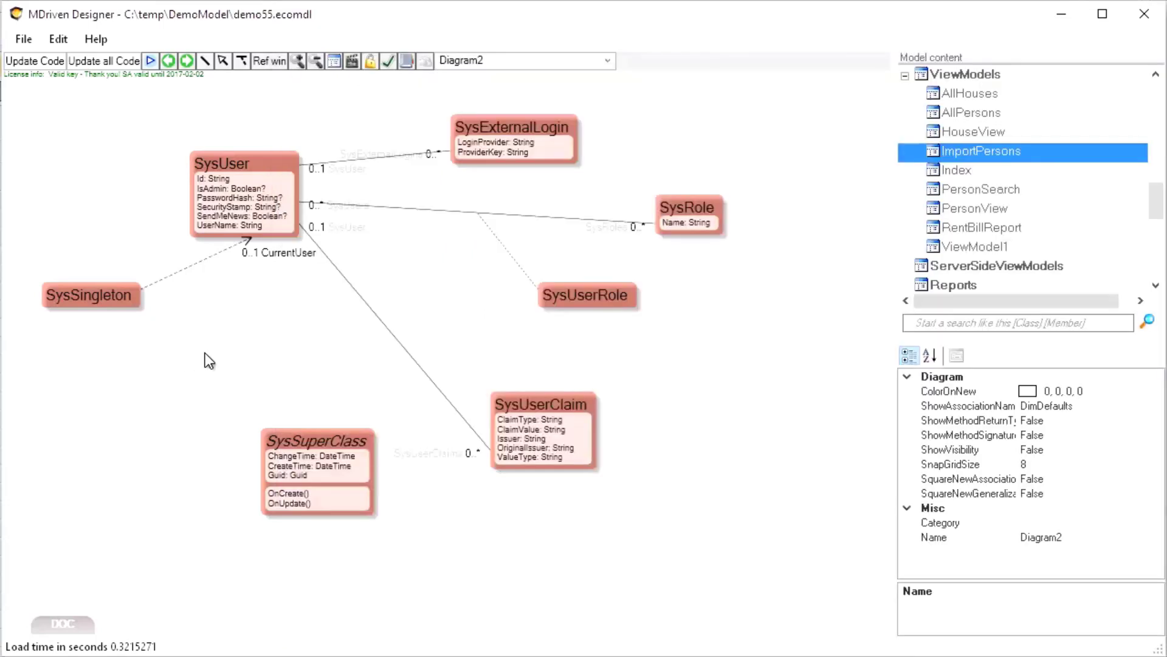
In AccessGroups, add a group named OnlyLoggedIn and open its Visible Expression editor
click(371, 61)
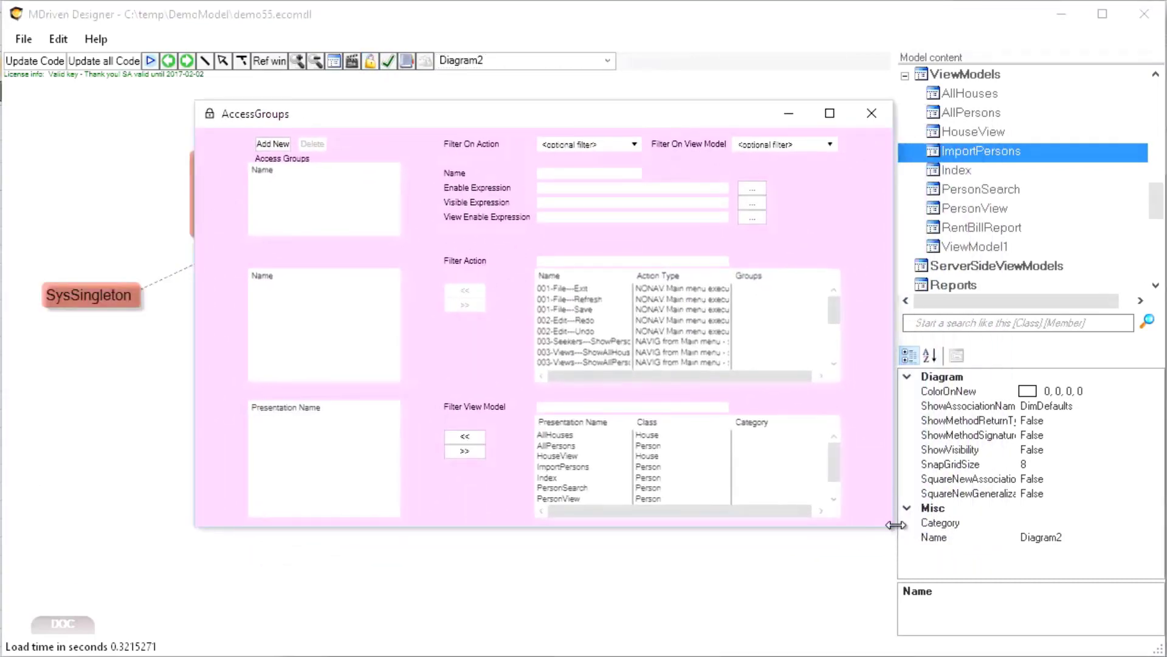
drag(895, 525, 1018, 621)
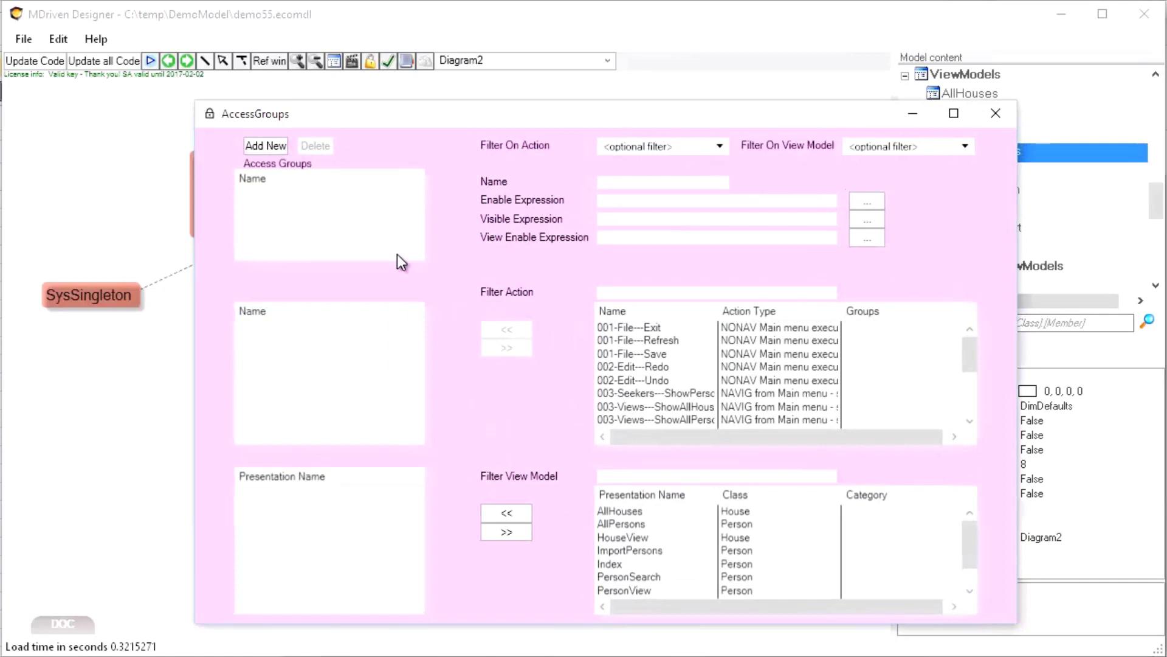
click(273, 147)
click(261, 196)
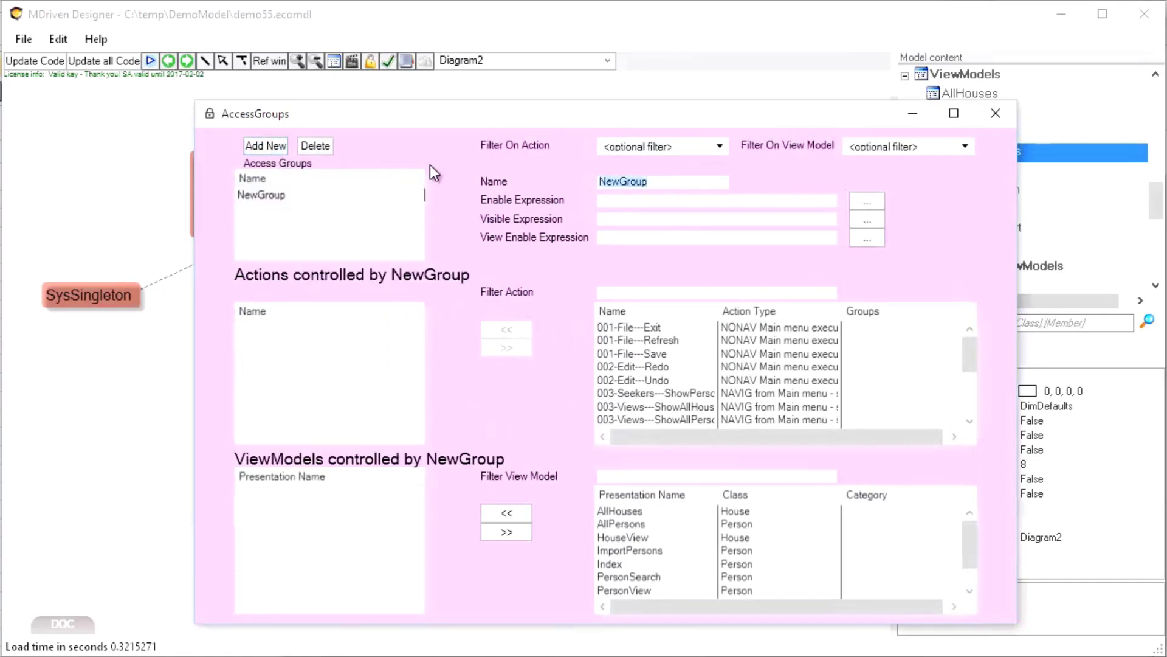
text(OnlyLoggedIn)
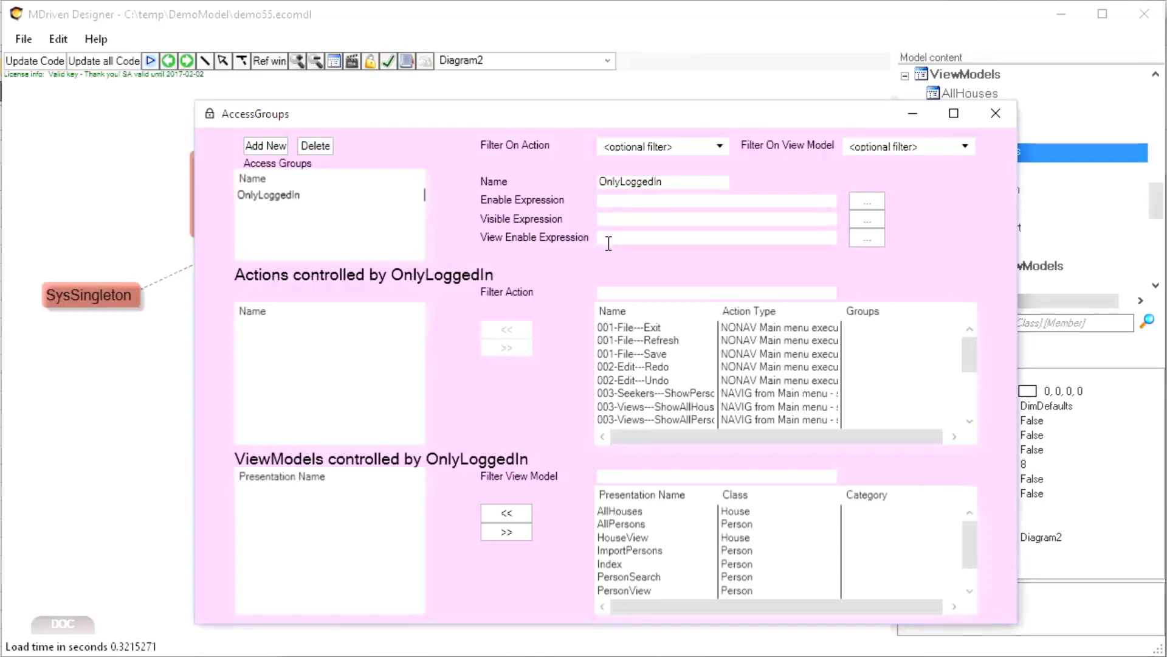
click(873, 225)
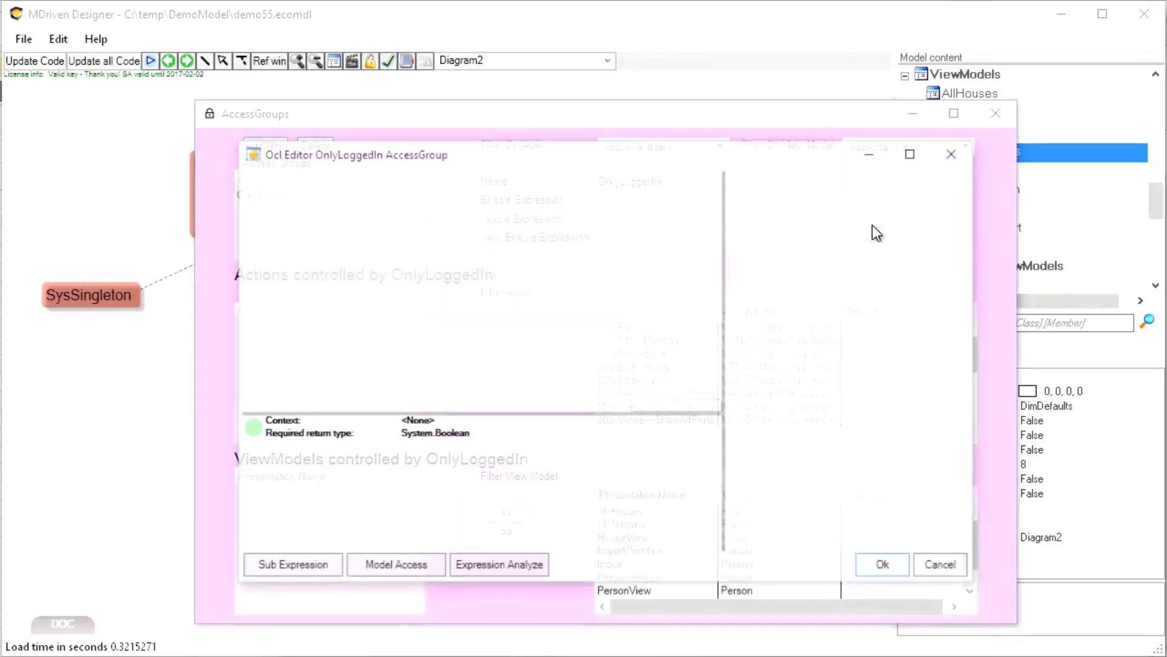
Enter SysSingleton.oclSingleton.CurrentUser->notempty with autocomplete, confirm the syntax is valid, and accept it
drag(581, 177, 589, 173)
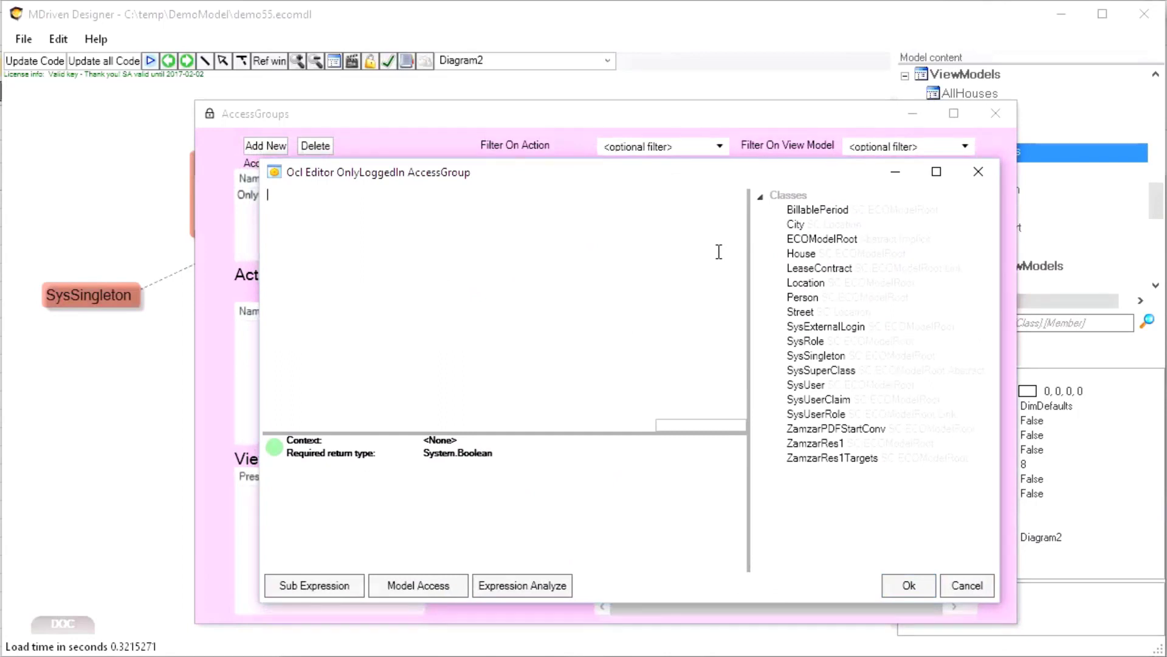
text(Sys)
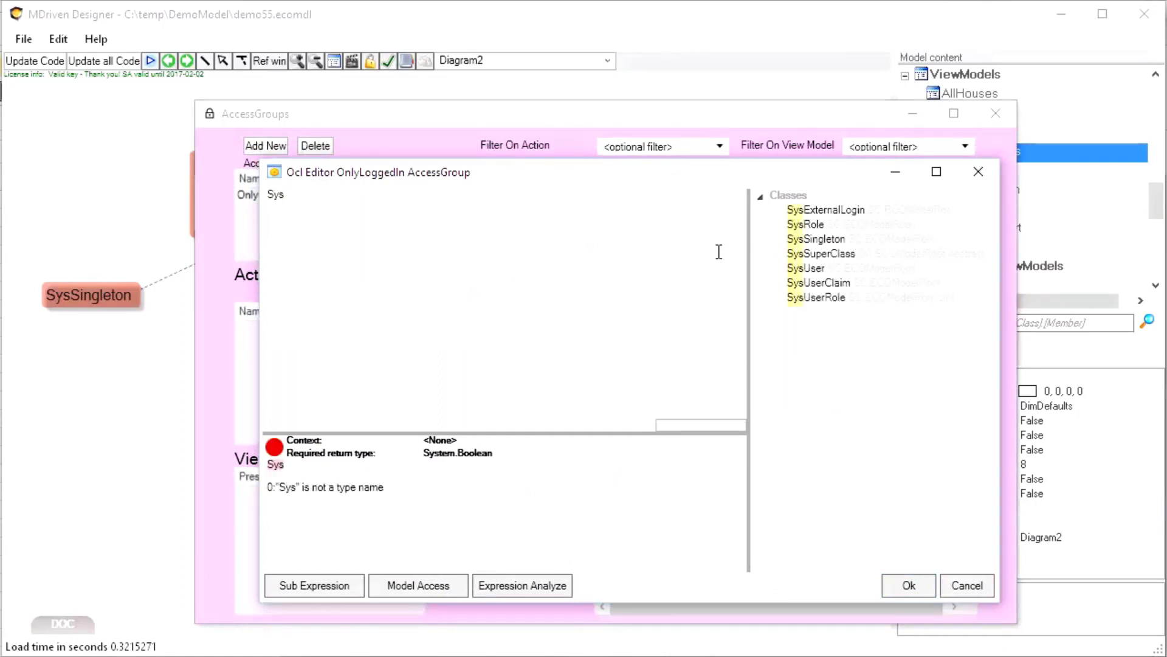
text(S)
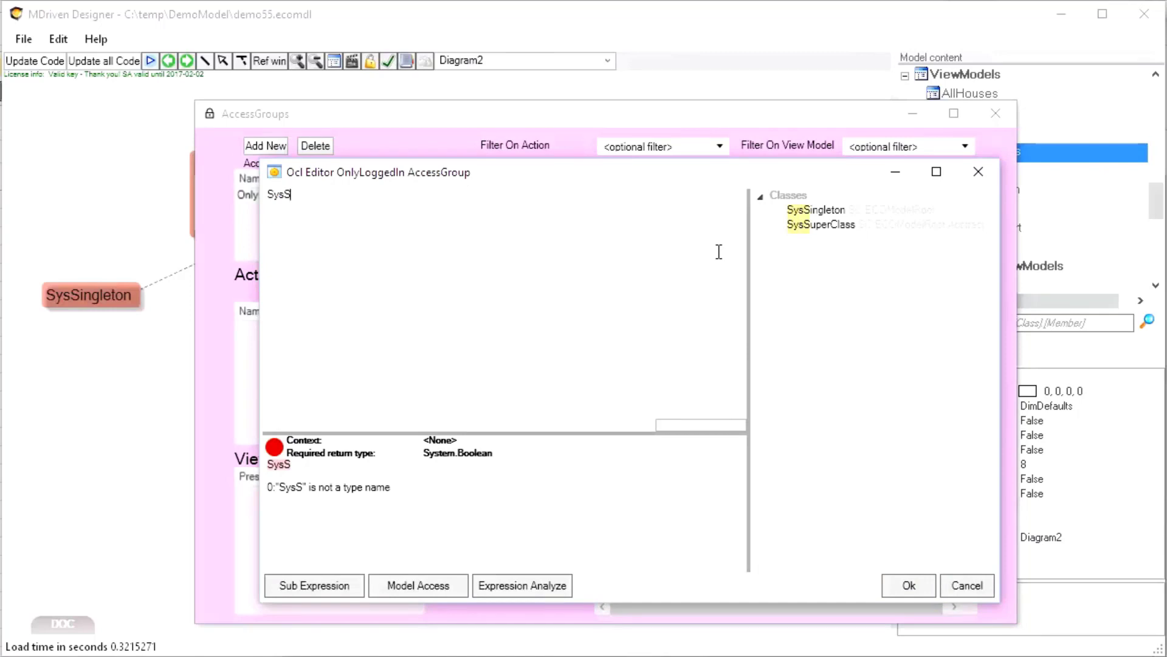
key(ctrl+space)
key(Down)
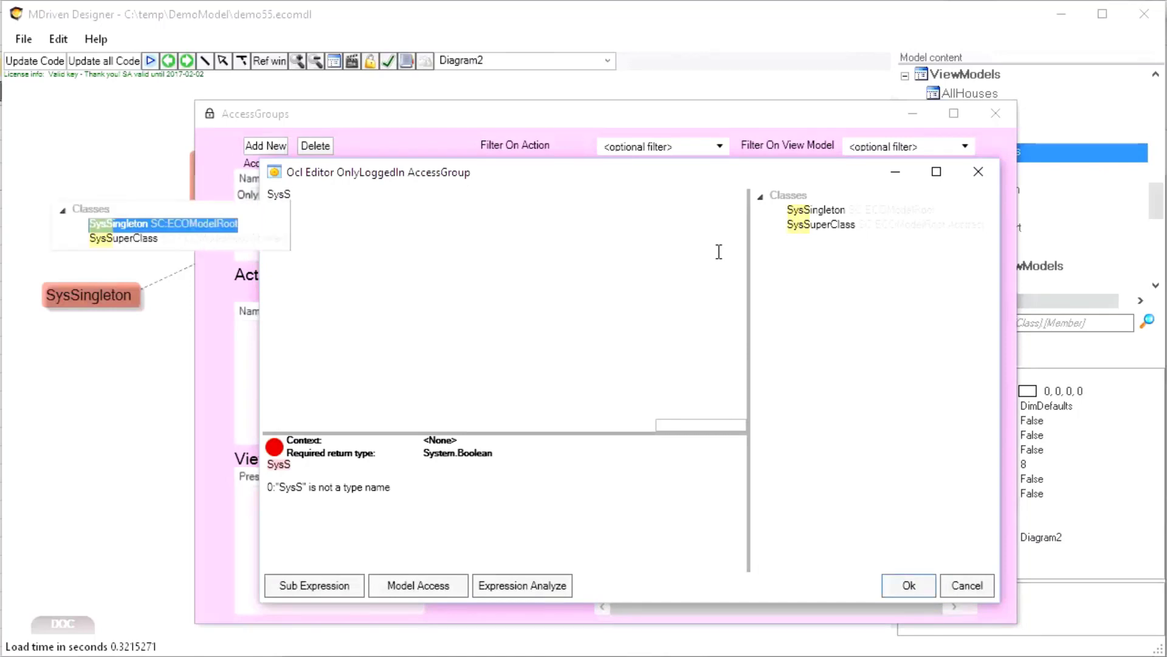
key(Return)
text(.)
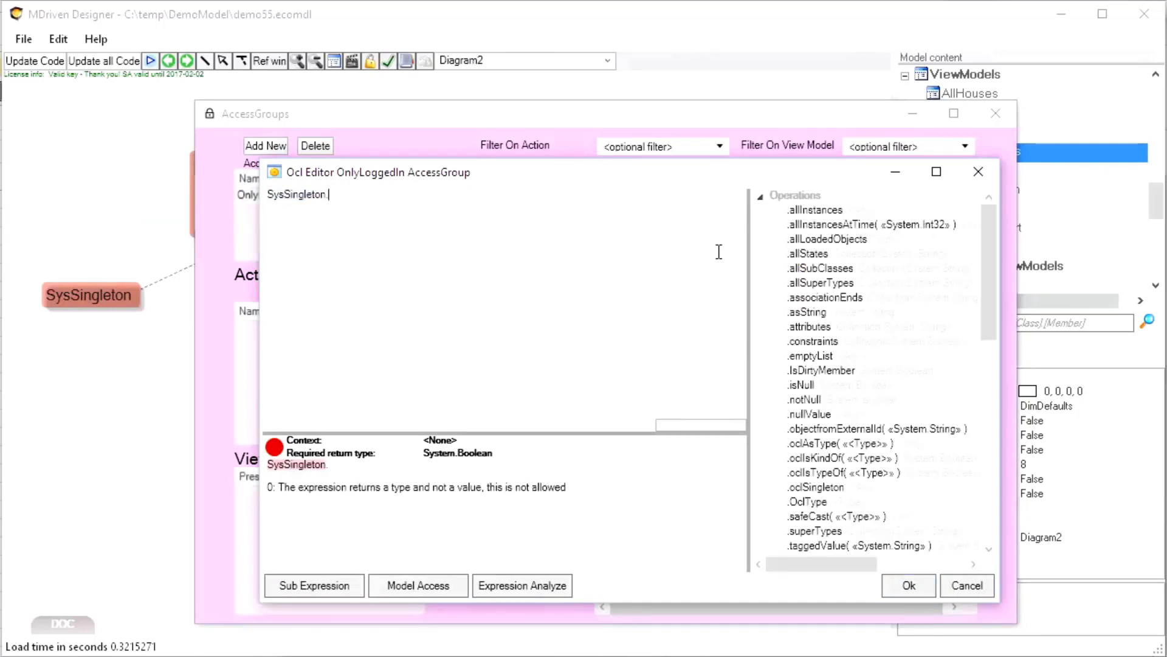
text(ocl)
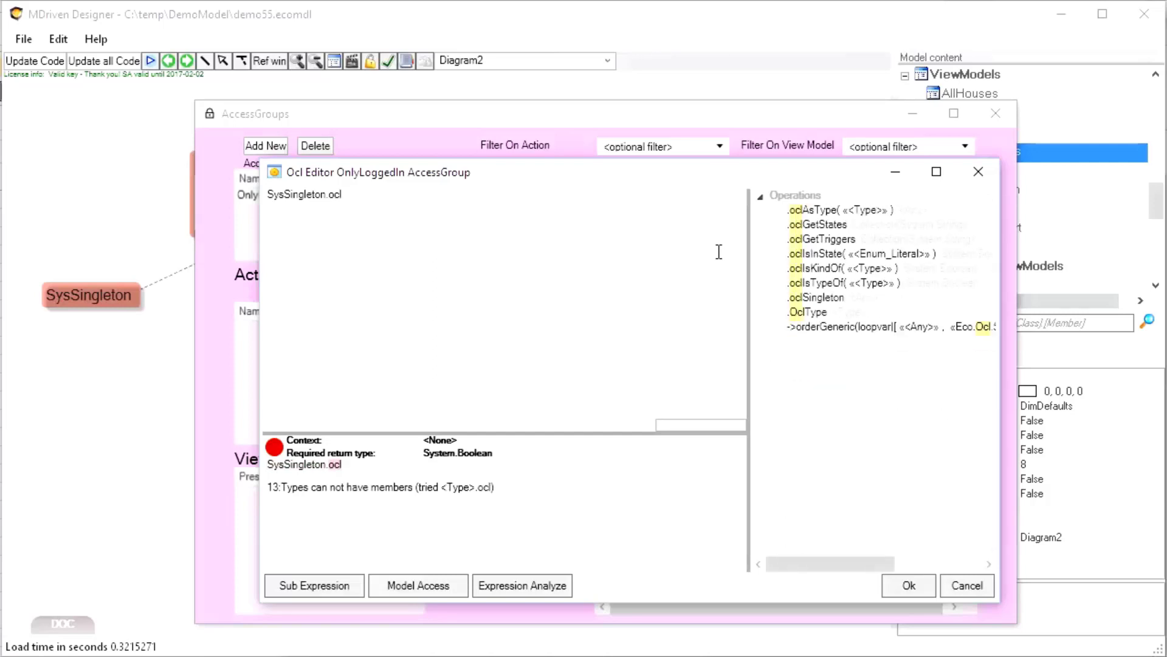
text(S)
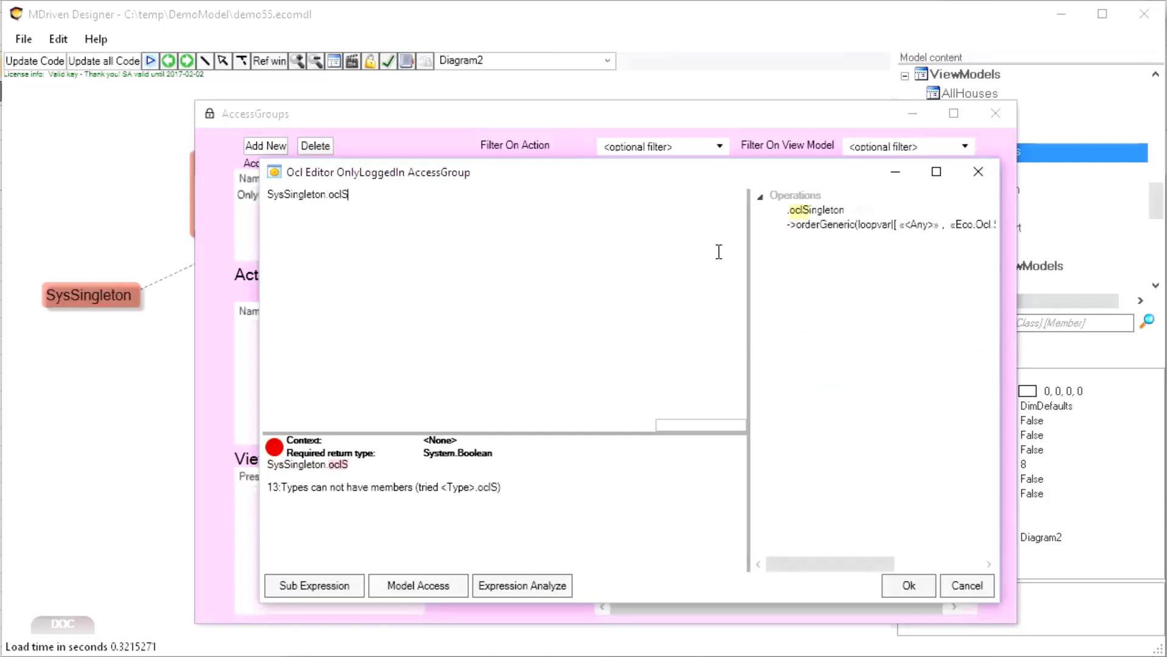
key(Tab)
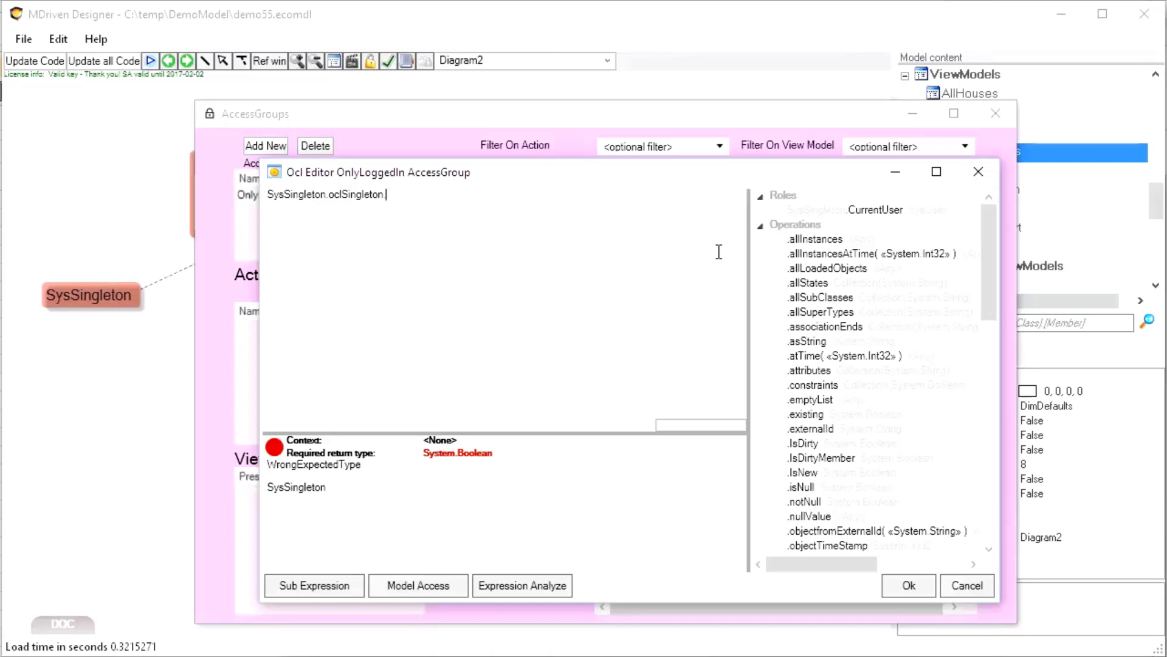
text(Cur)
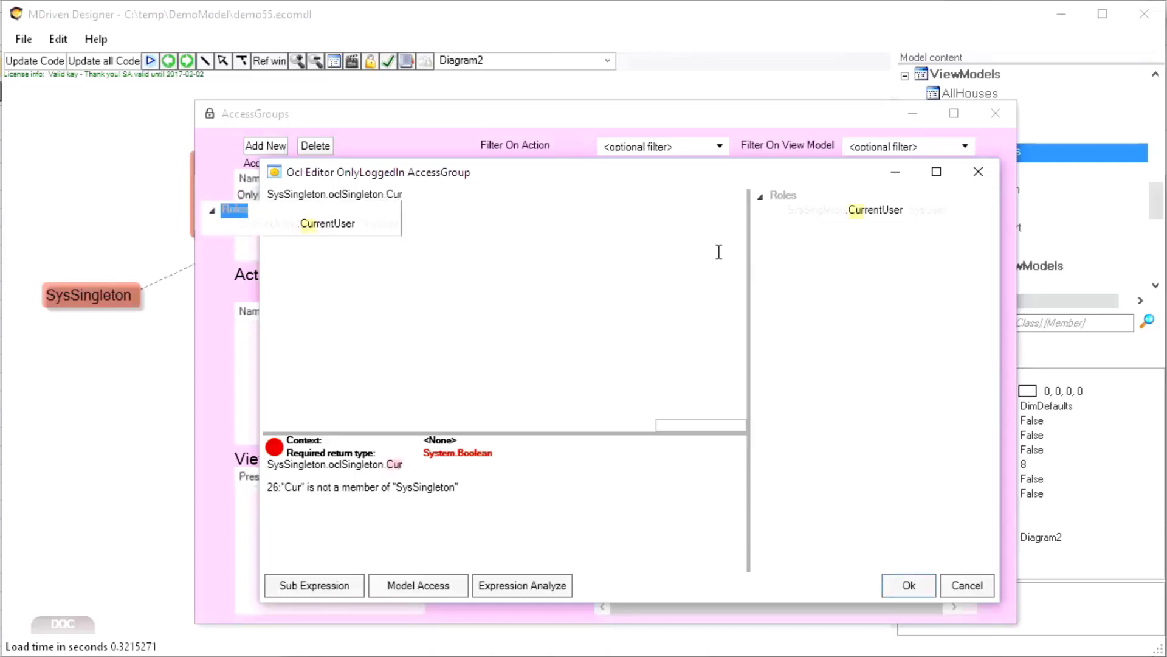
key(Return)
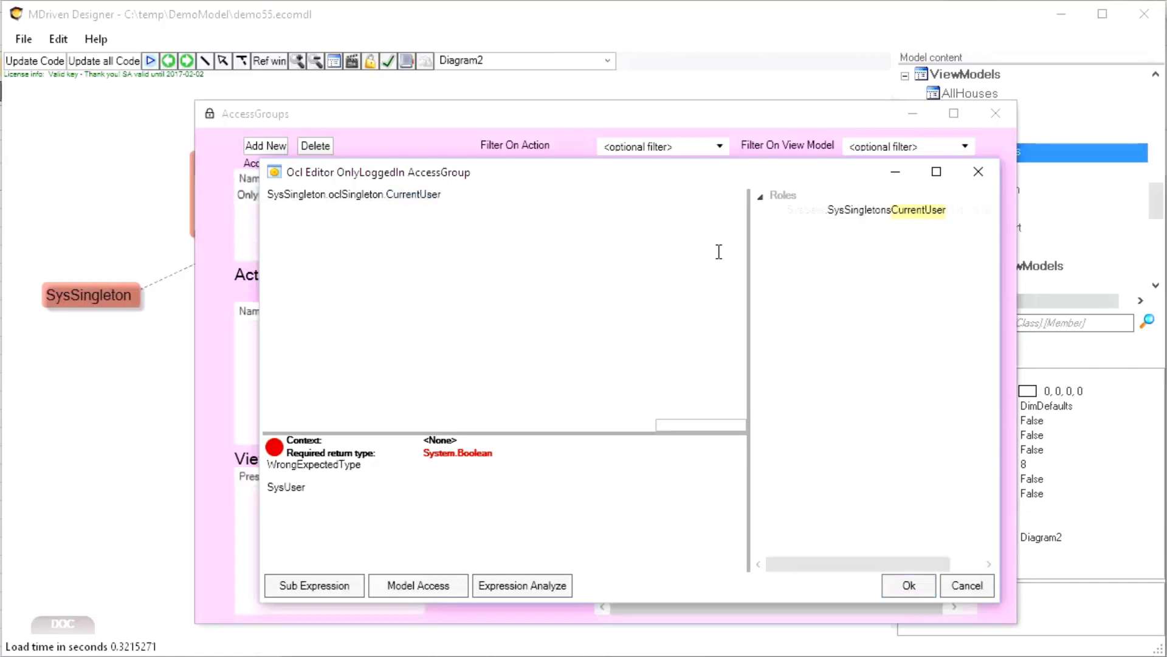
text(->not)
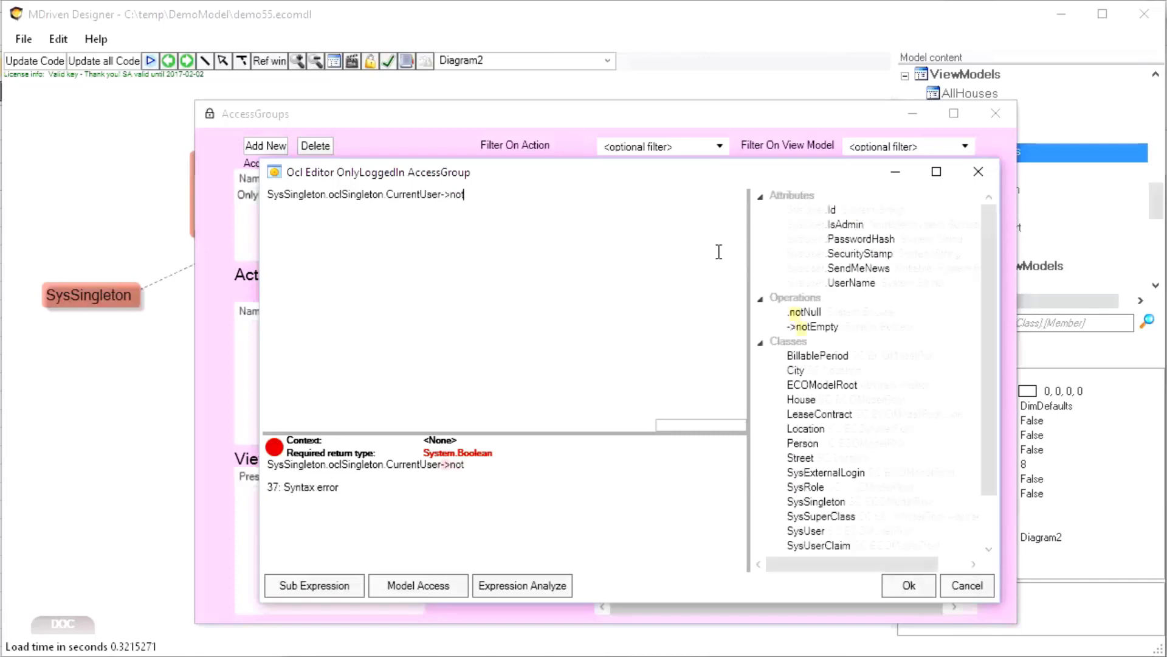
text(empty)
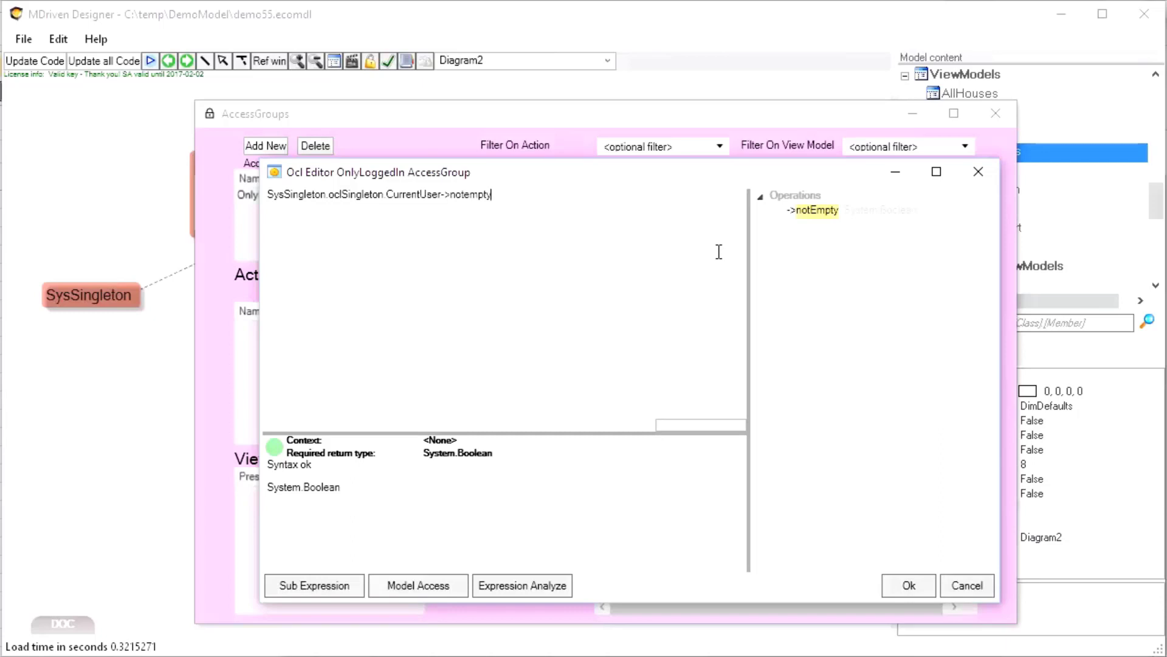
key(ctrl+shift+Left)
key(ctrl+shift+Left)
key(ctrl+shift+Left)
key(ctrl+shift+Left)
key(ctrl+shift+Left)
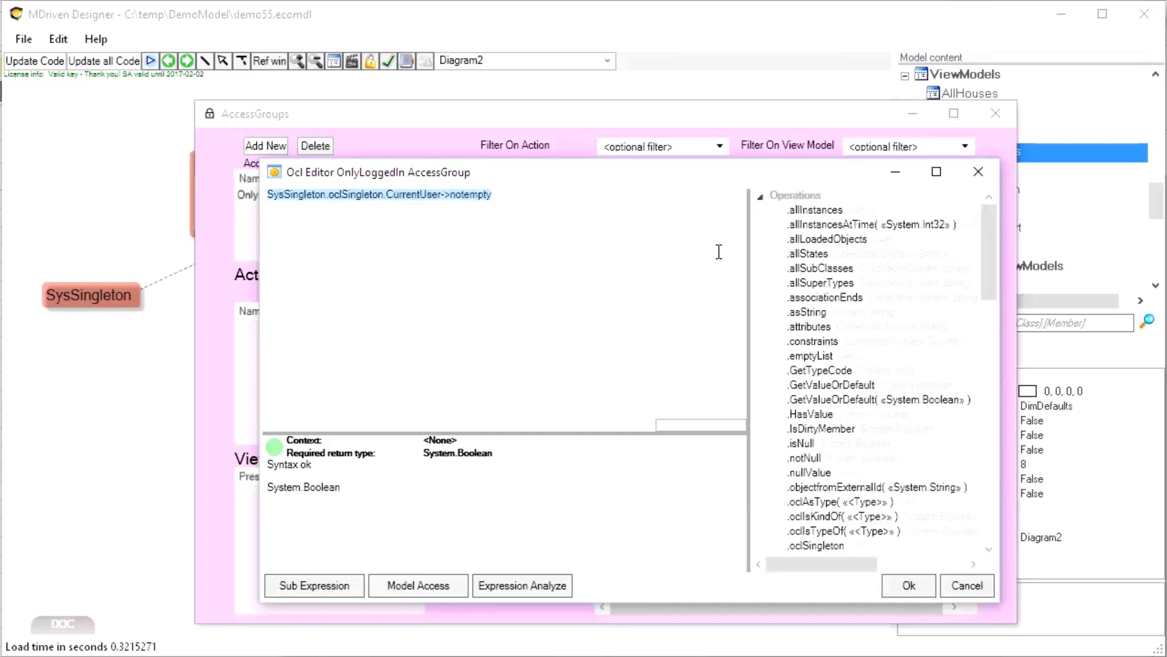
key(Tab)
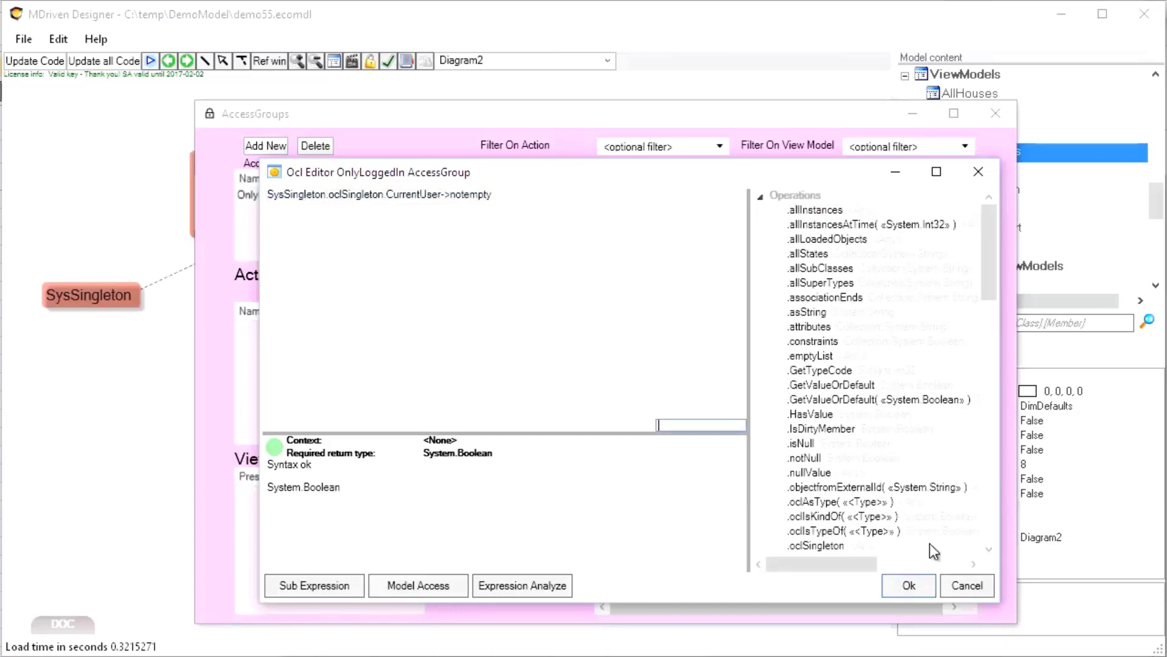
click(909, 585)
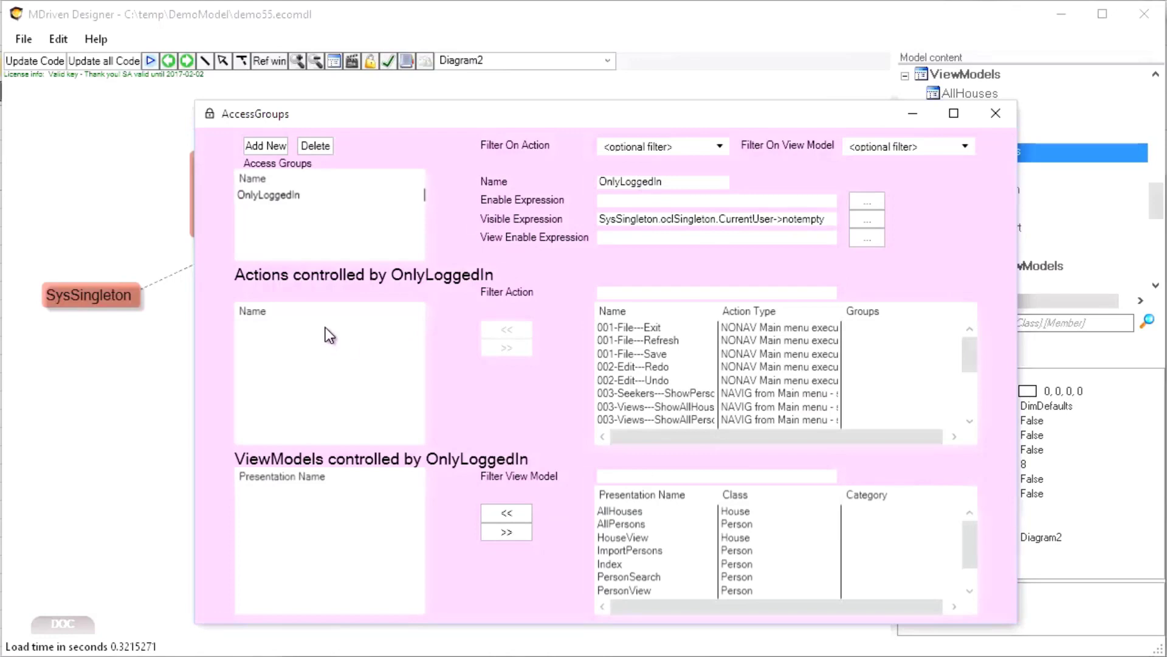
Add 003-Views---ShowAllHouses and 003-Views---ShowAllPersons to OnlyLoggedIn's controlled actions
click(263, 195)
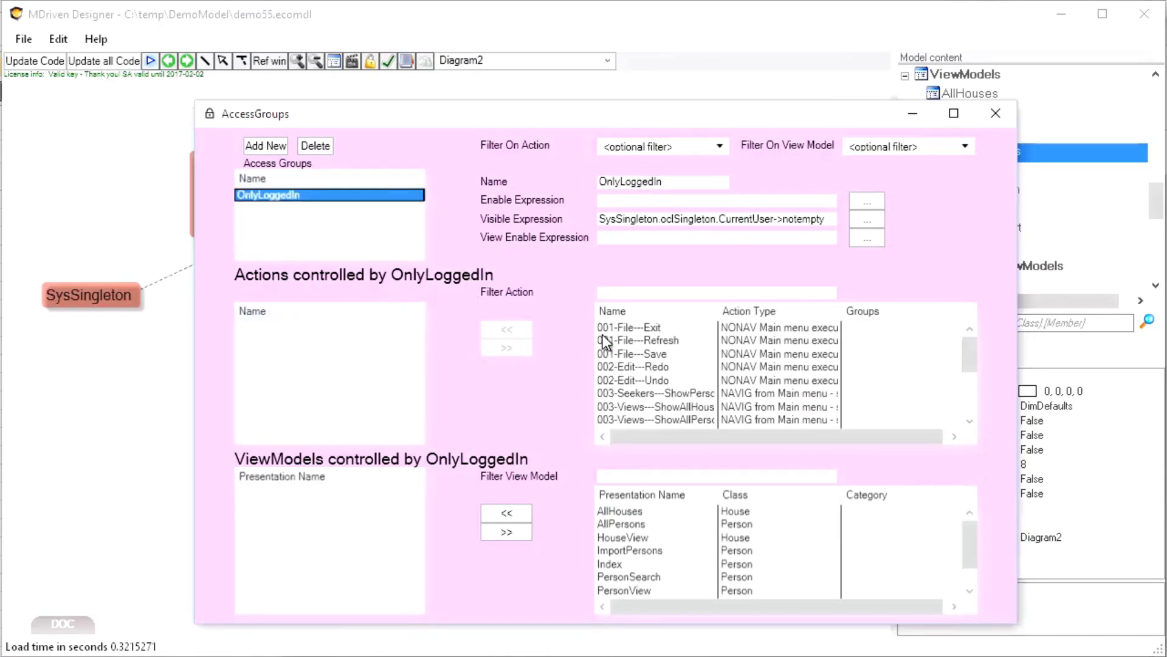
click(655, 380)
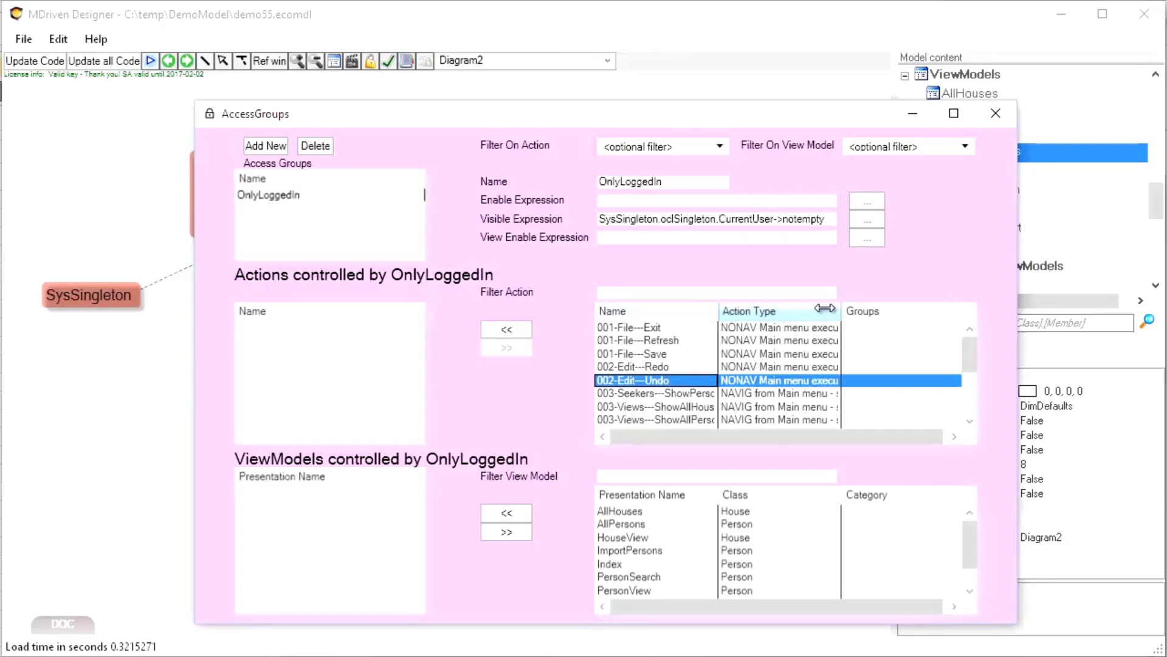
mouse_move(825, 308)
mouse_down()
mouse_move(1019, 318)
mouse_move(835, 315)
mouse_up()
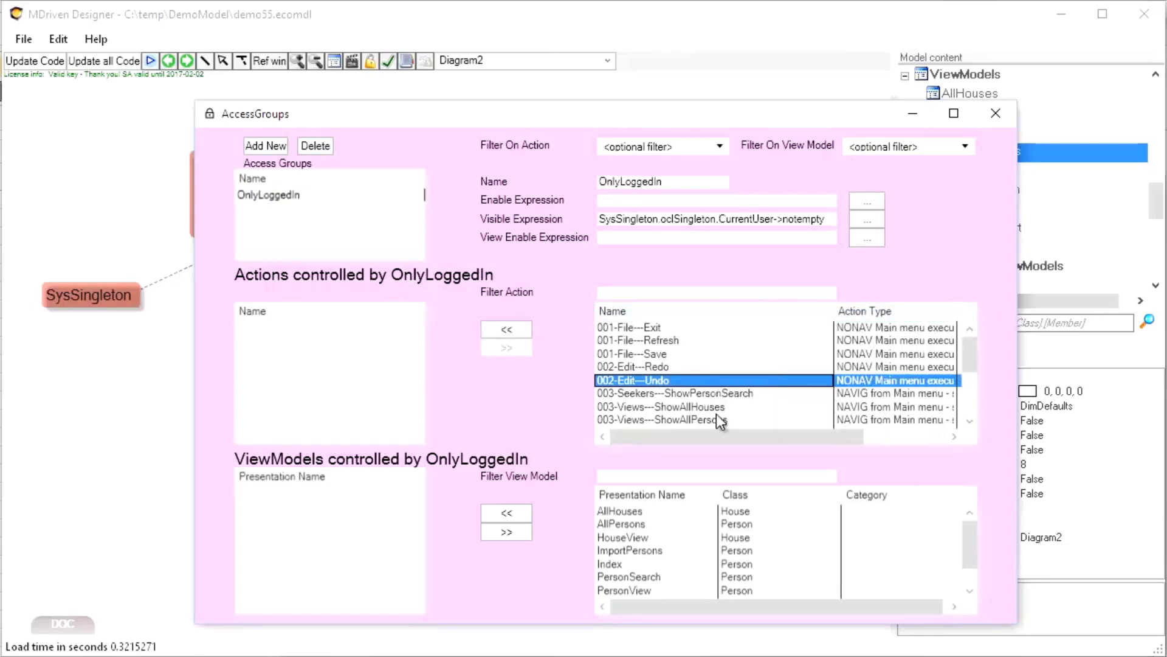
click(692, 393)
click(685, 406)
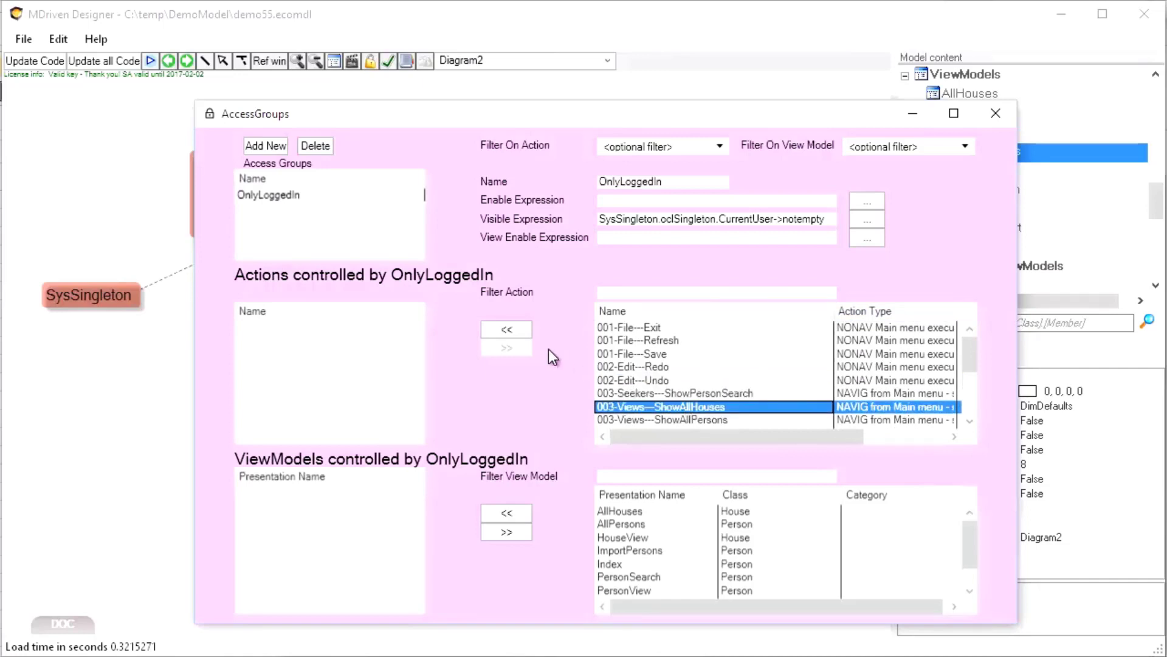
click(514, 330)
click(680, 421)
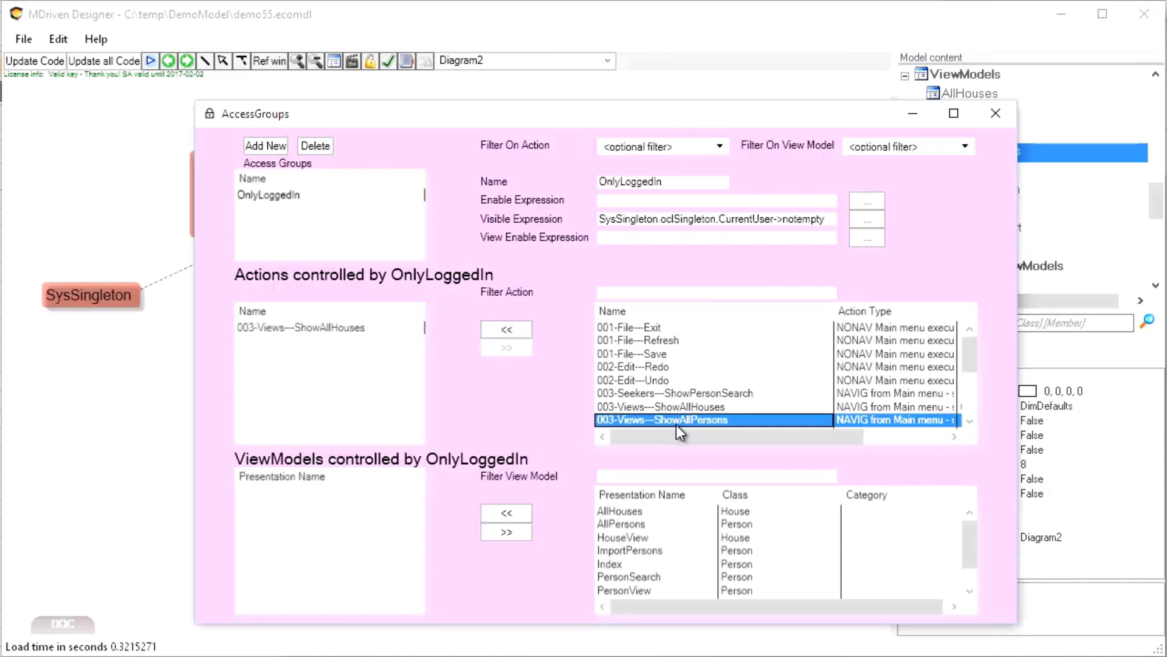
click(516, 333)
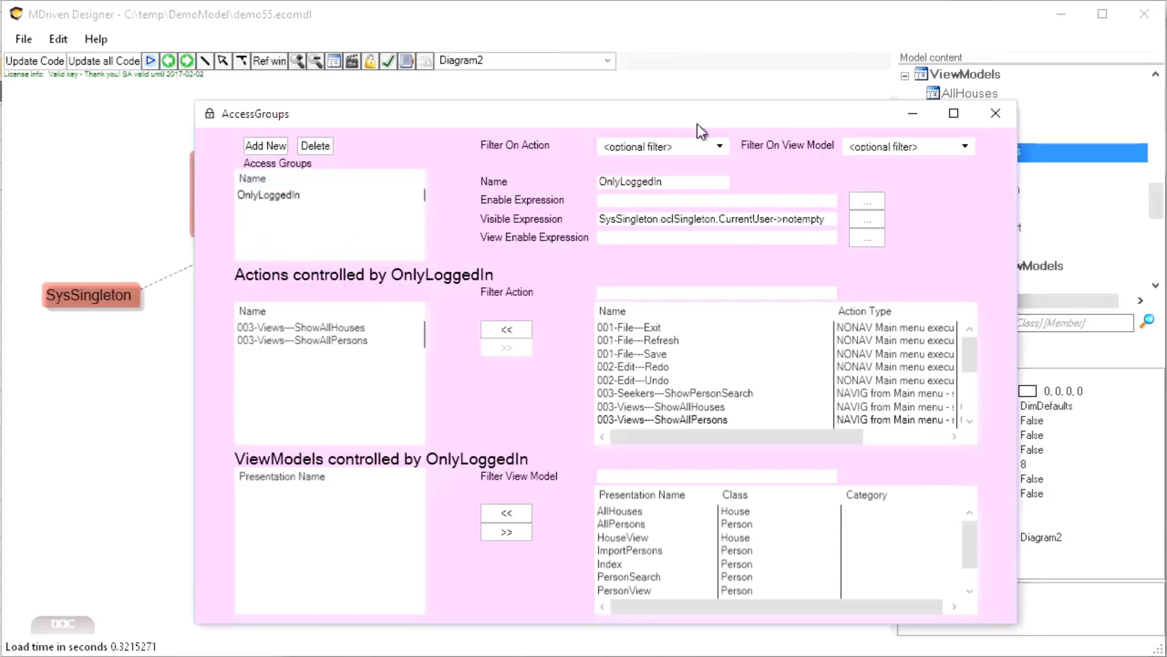
Close AccessGroups and upload the model to the demo55 Turnkey site through CloudForm
click(188, 137)
click(428, 60)
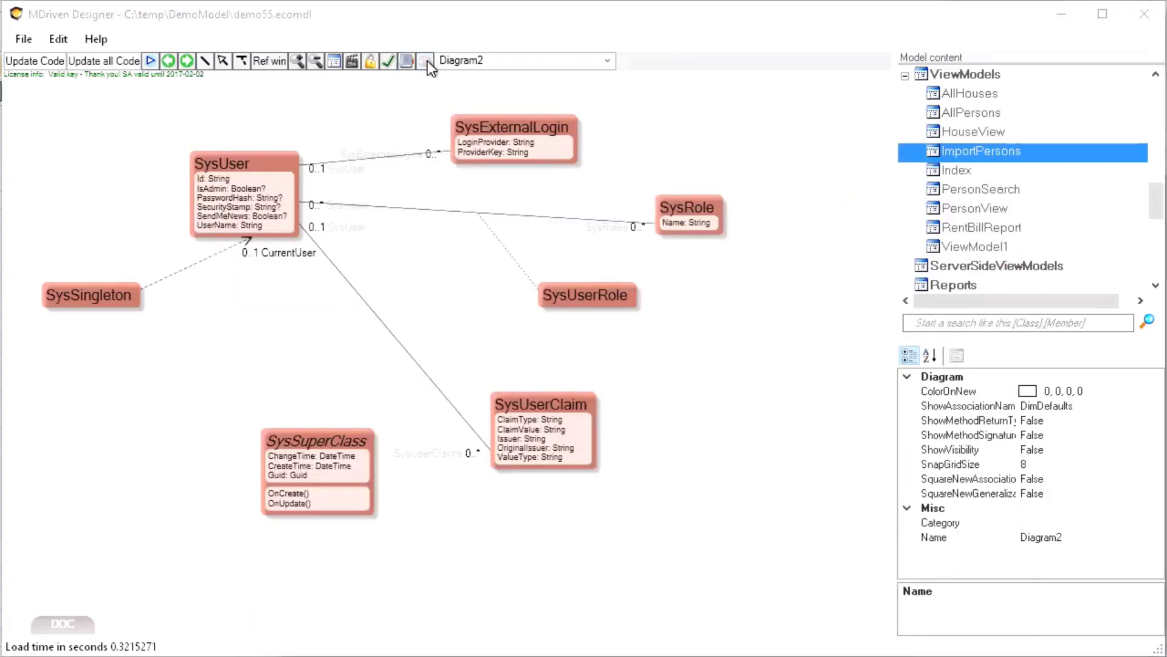
drag(666, 54, 727, 33)
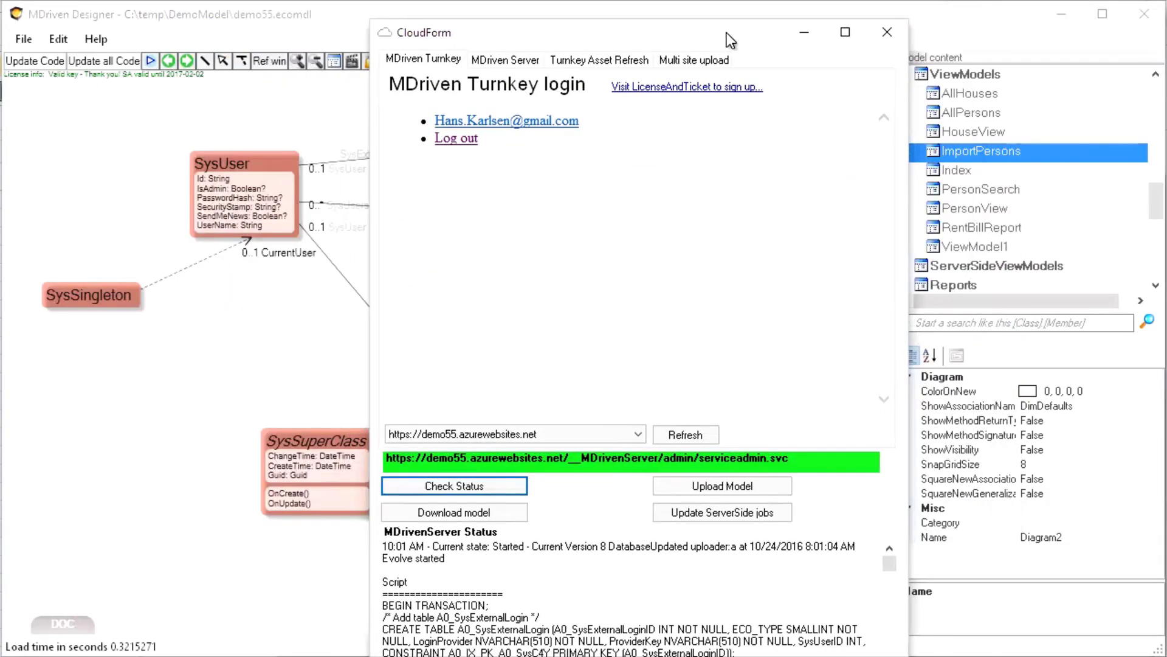
click(702, 488)
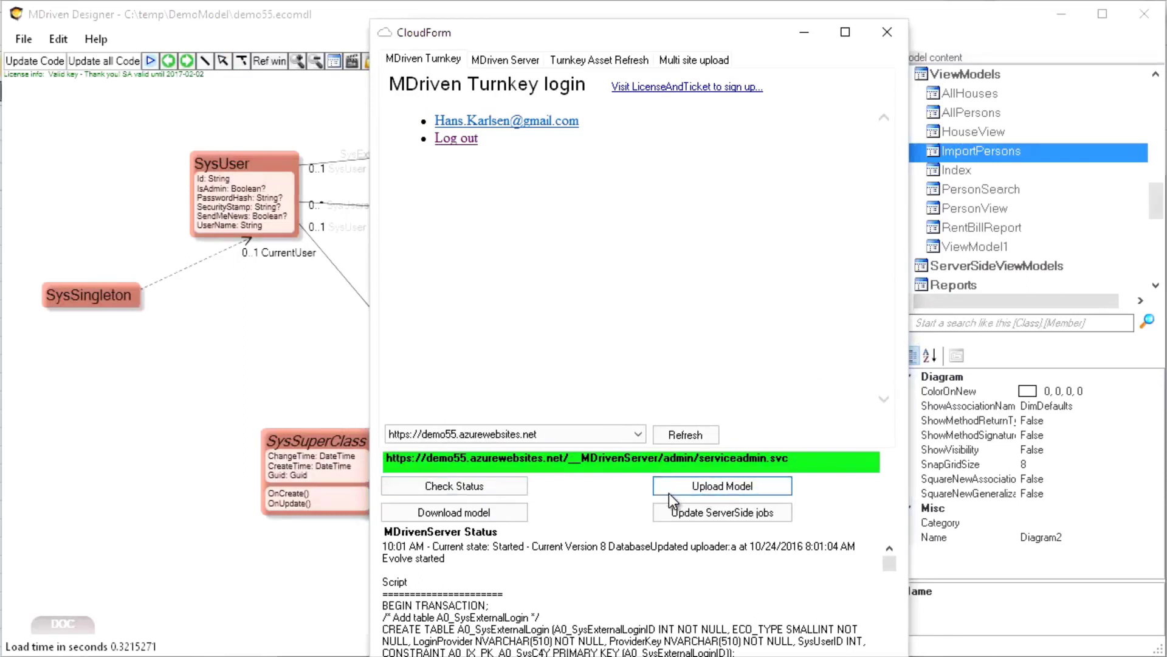
key(alt+Tab)
key(alt+Tab)
key(alt+Tab)
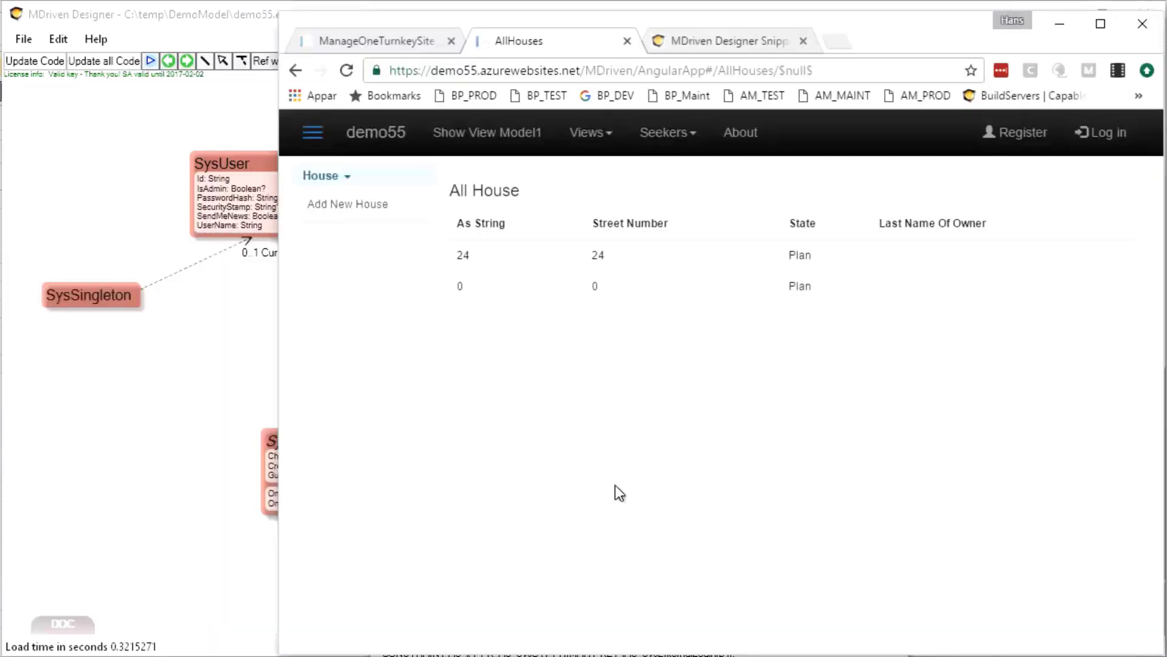
Reload the All House page in Chrome so the new access rules apply while logged out
key(F5)
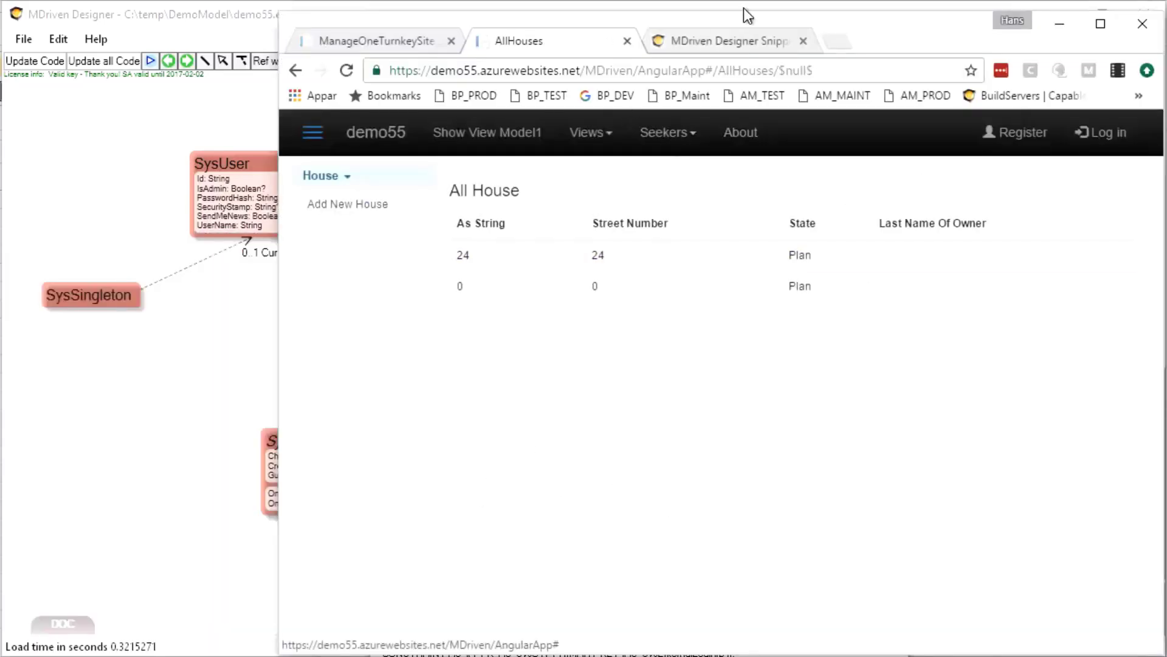
drag(731, 21, 636, 17)
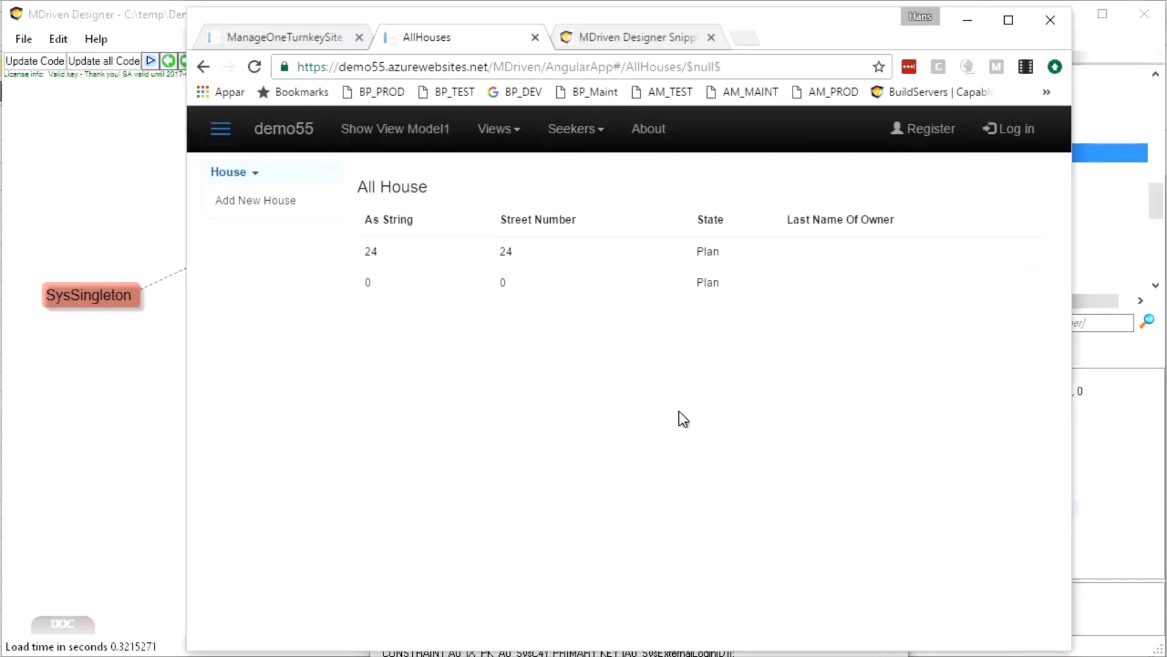
key(F5)
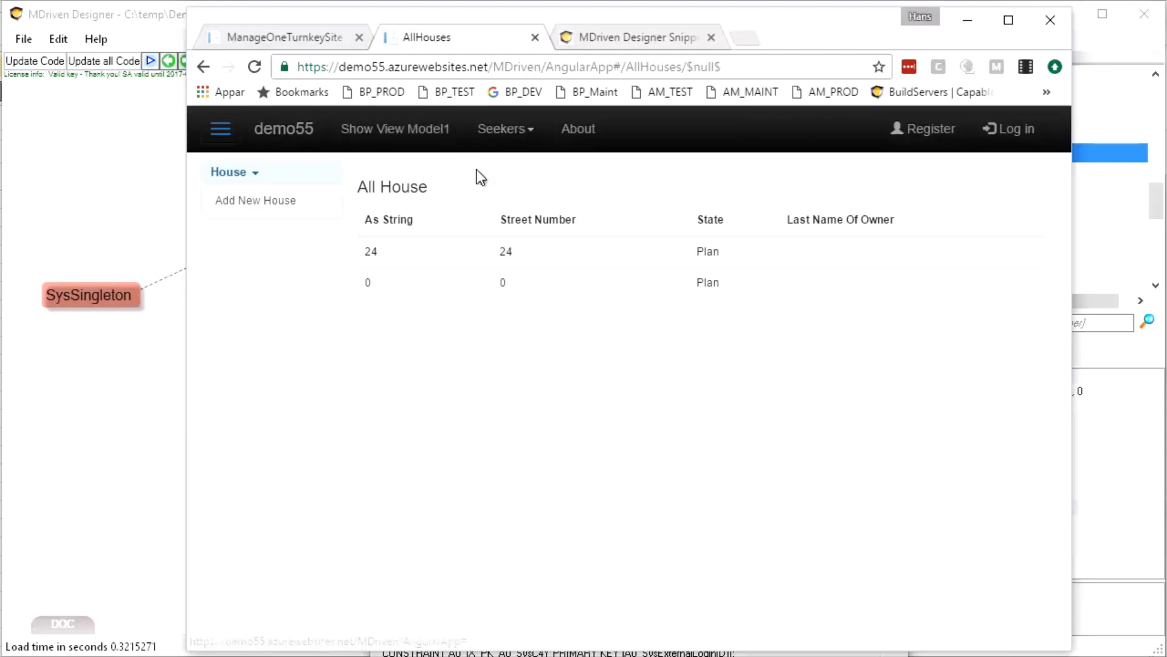
Log in to demo55 with the account e-mail and password, dismissing the save-password prompt
click(1024, 140)
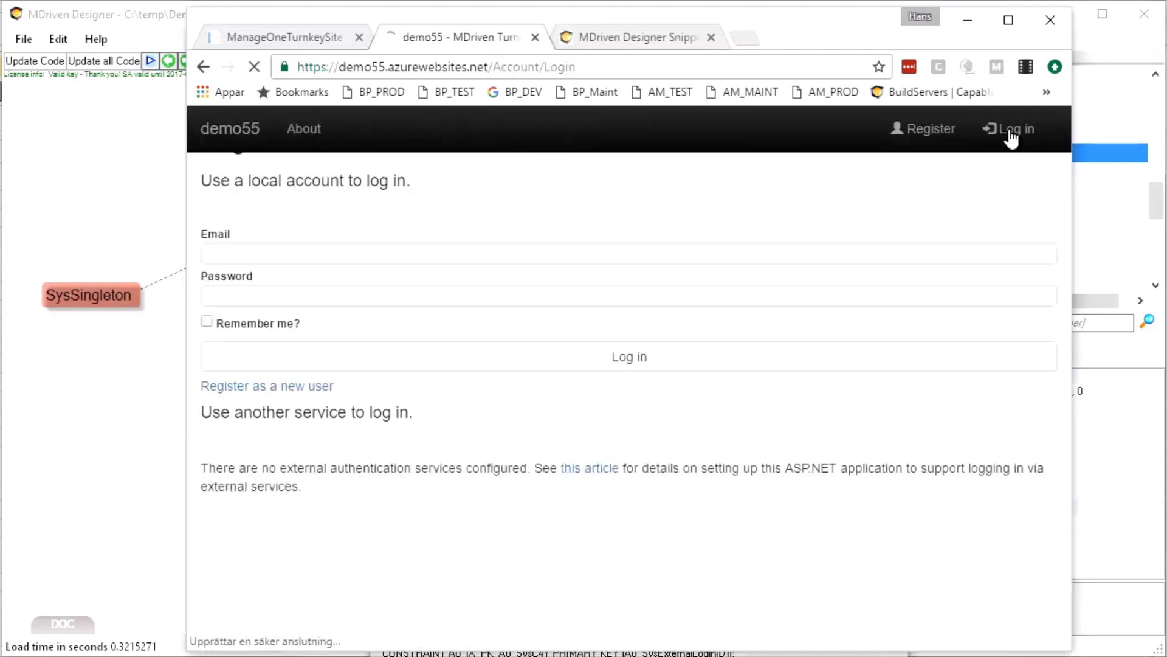
click(261, 309)
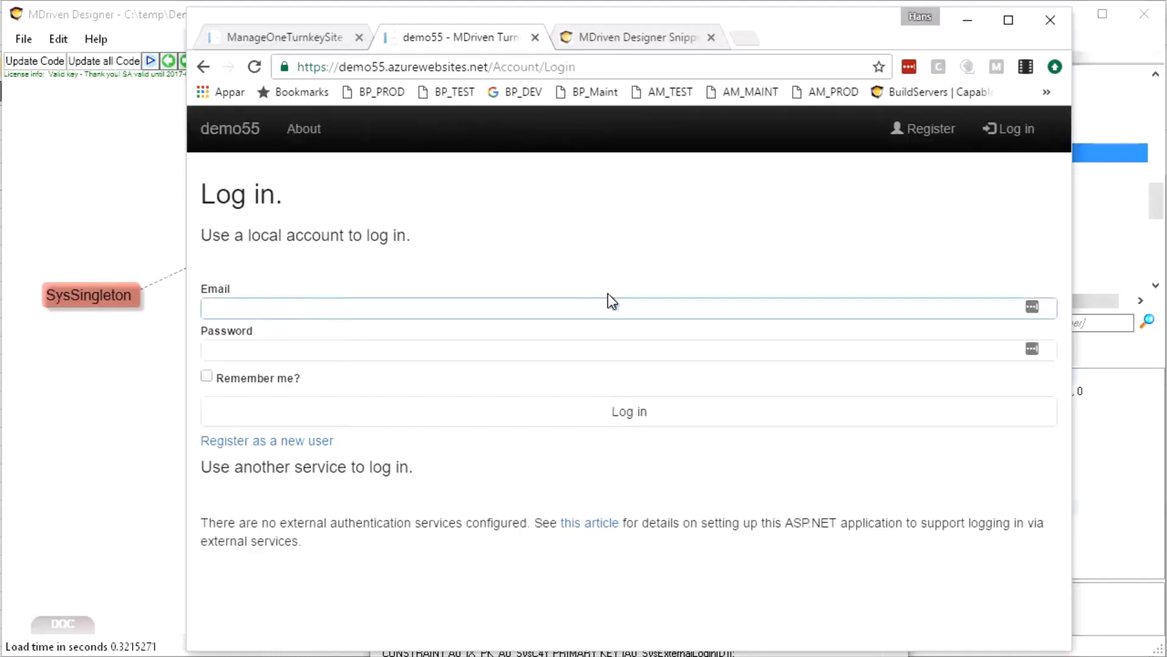
click(333, 313)
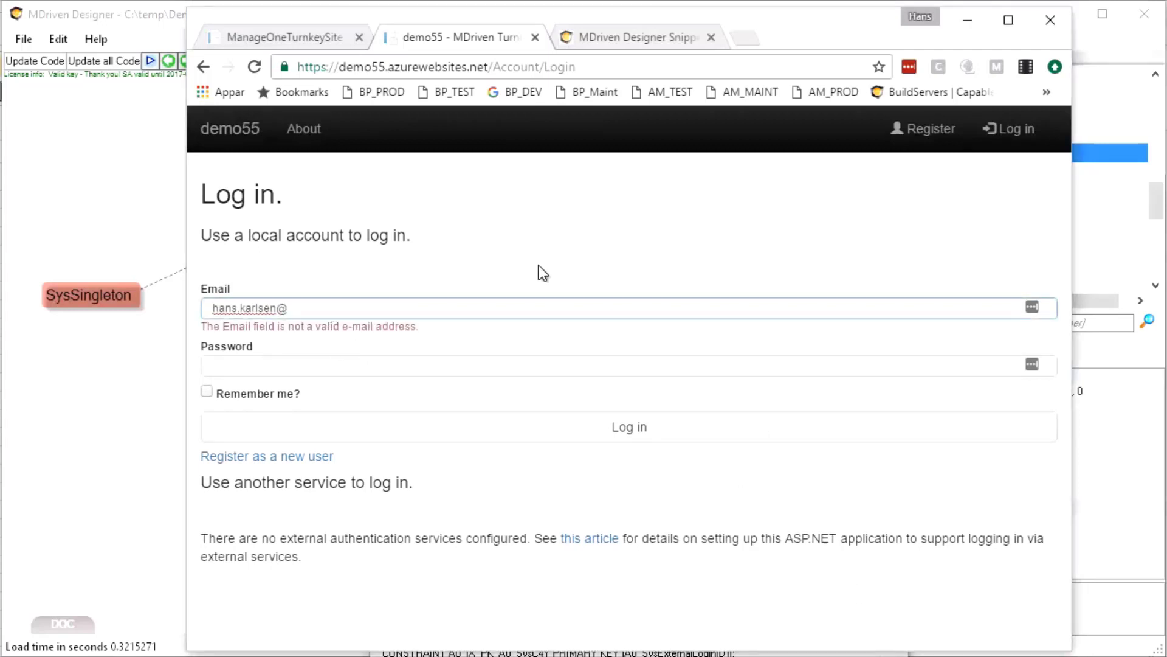
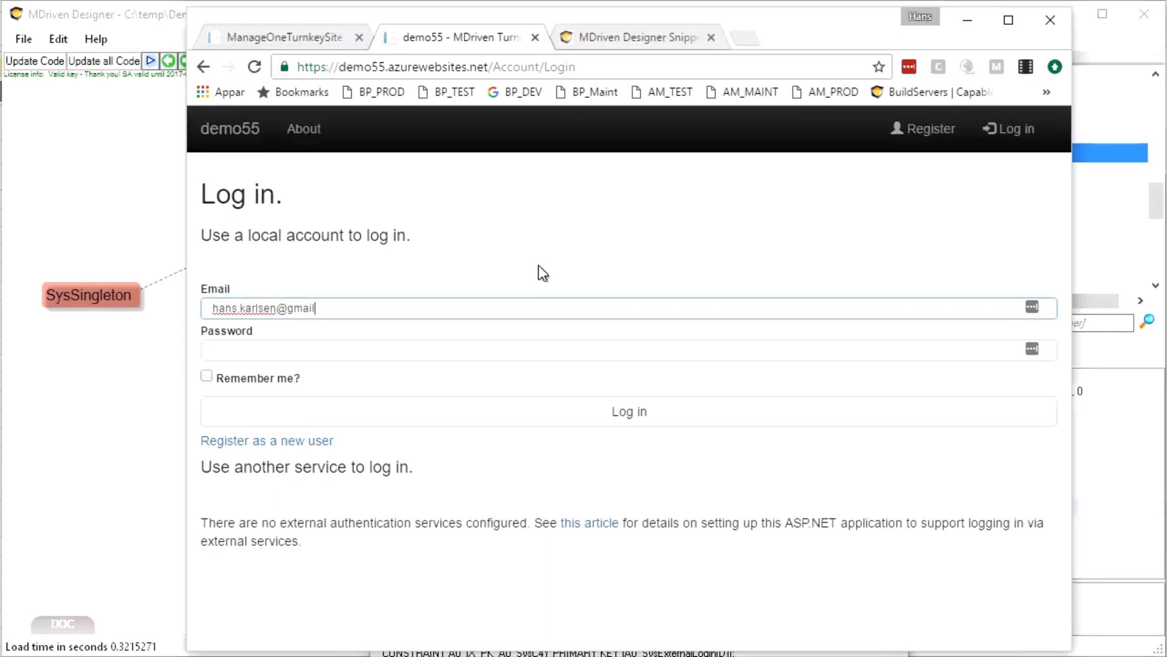
key(Tab)
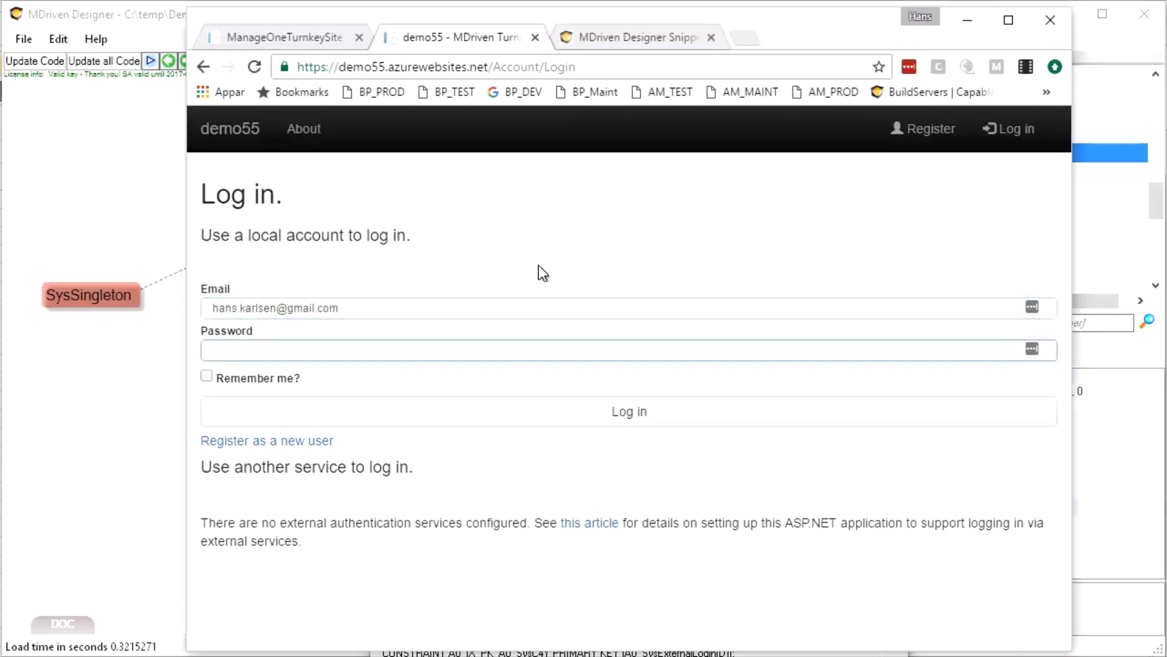
text(••••••)
click(568, 413)
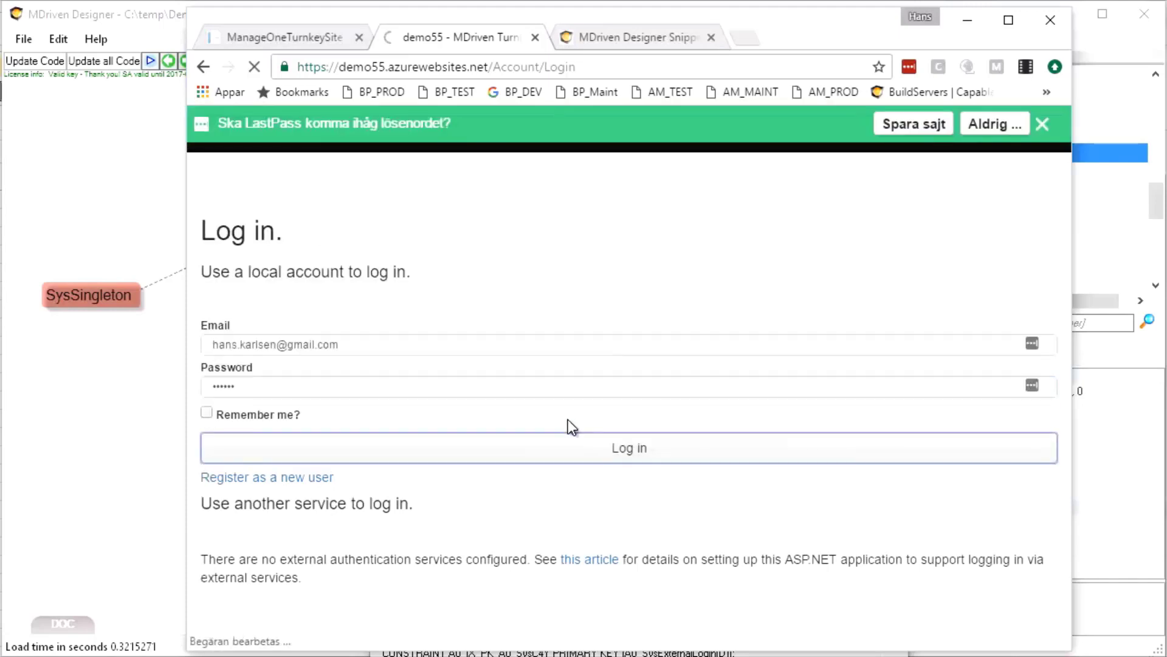
click(1042, 124)
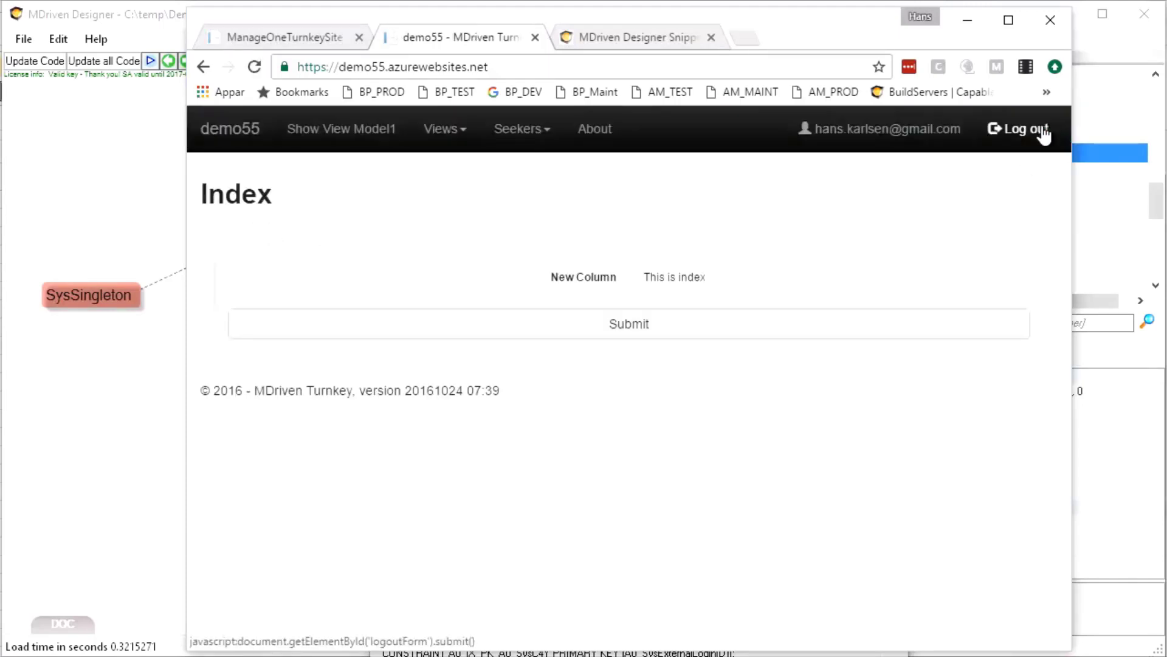
Open Views > Show All Houses, then return to the Designer
click(453, 136)
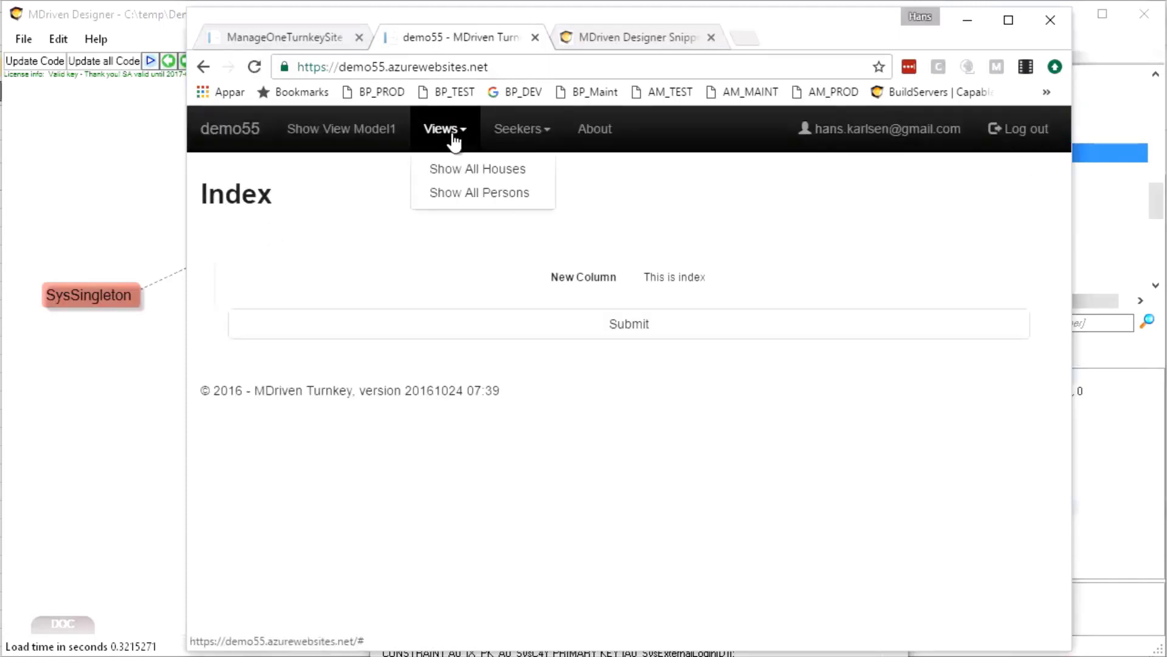
click(449, 172)
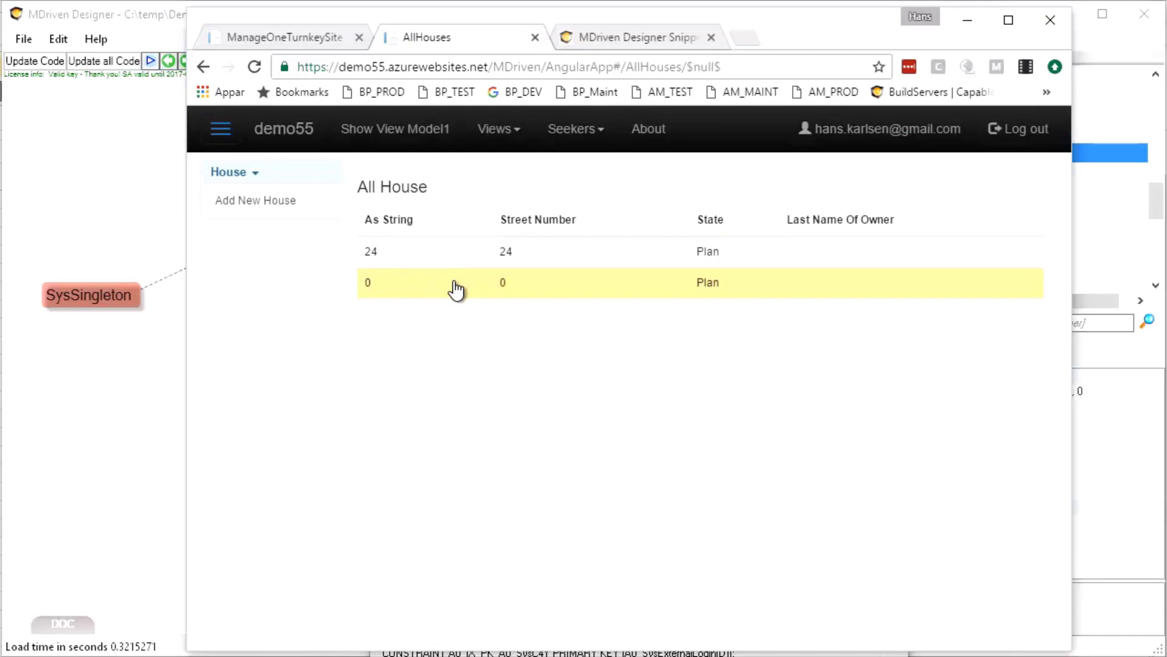
click(88, 204)
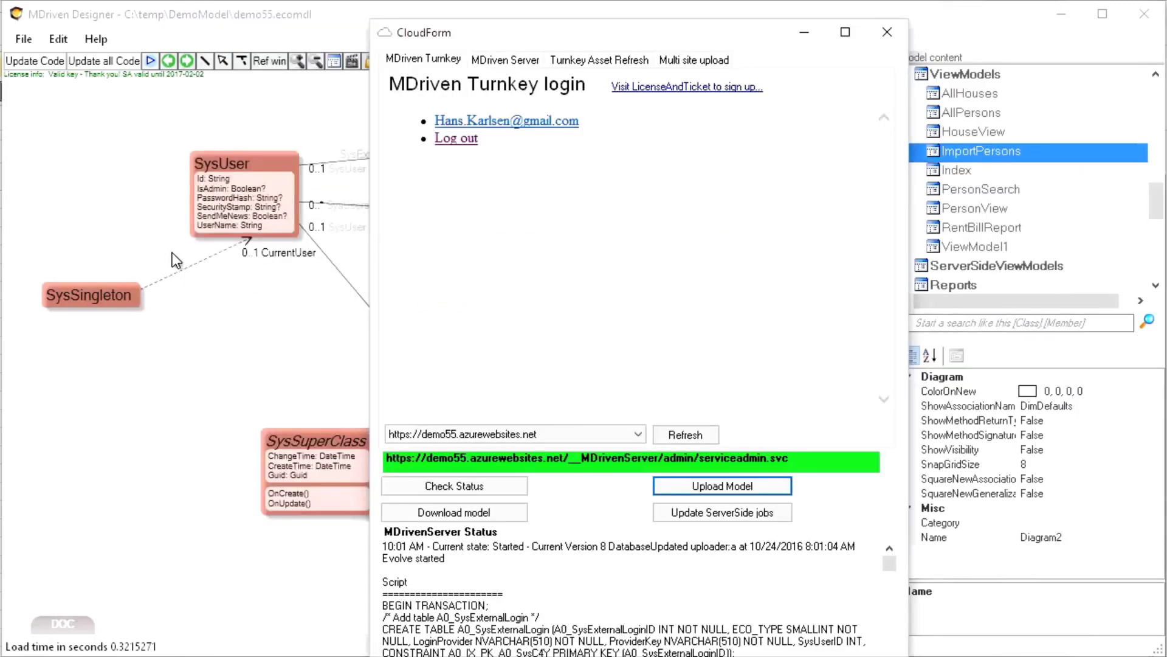
Close CloudForm and open OnlyLoggedIn's Visible Expression in the AccessGroups OCL editor
click(889, 35)
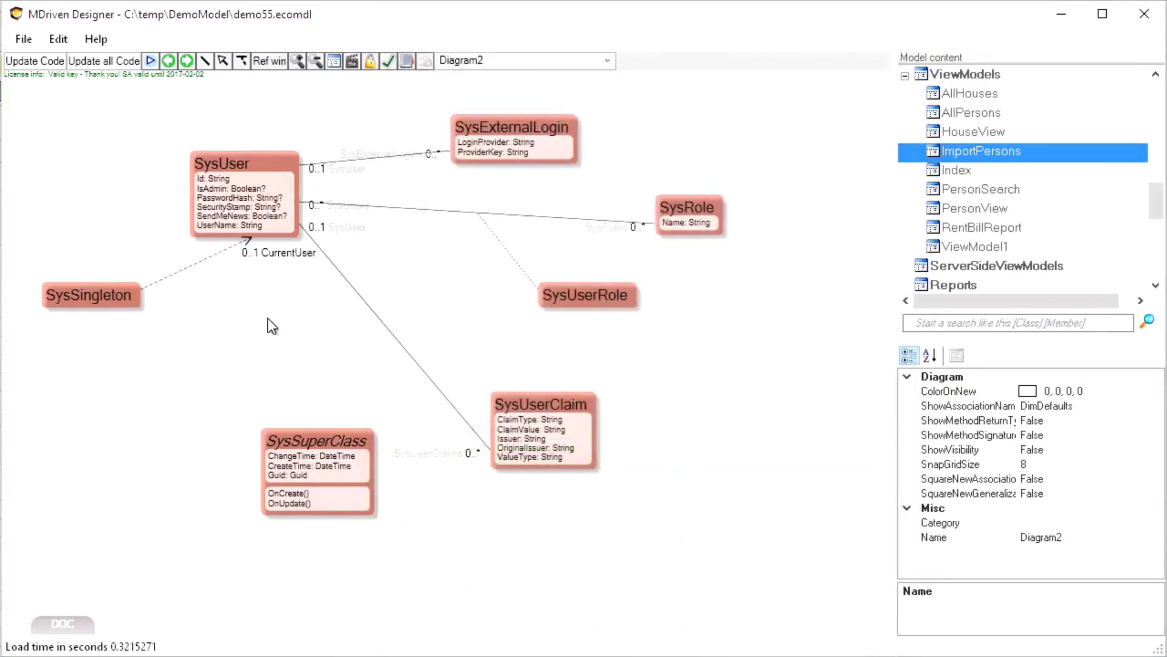
mouse_move(685, 212)
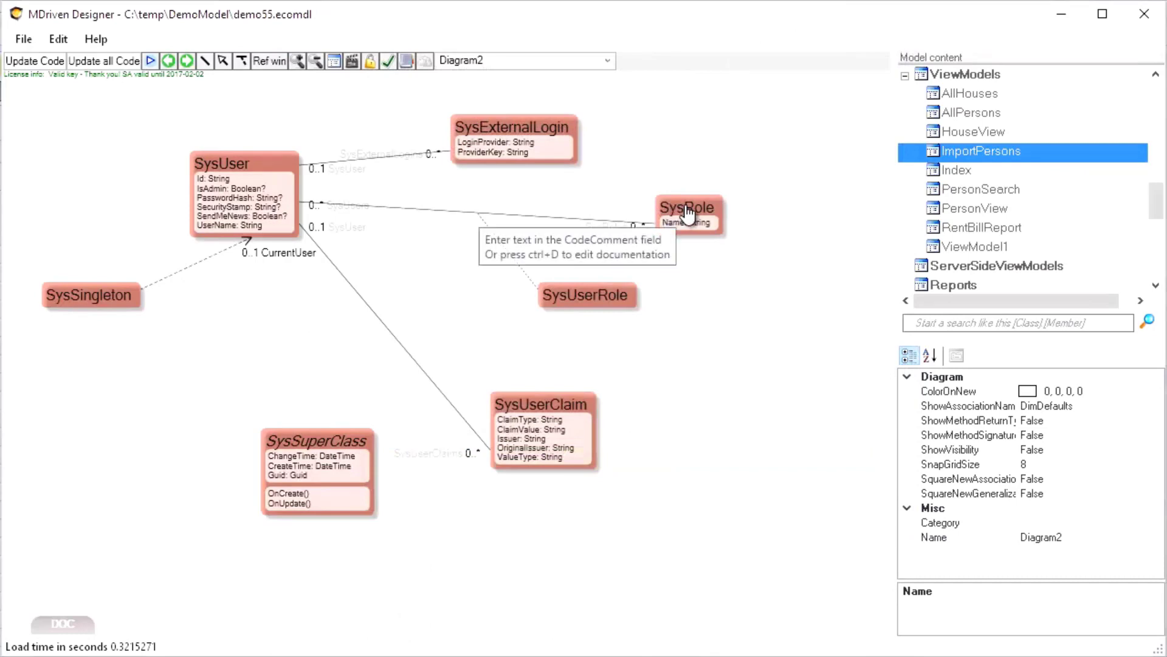
click(370, 62)
click(316, 197)
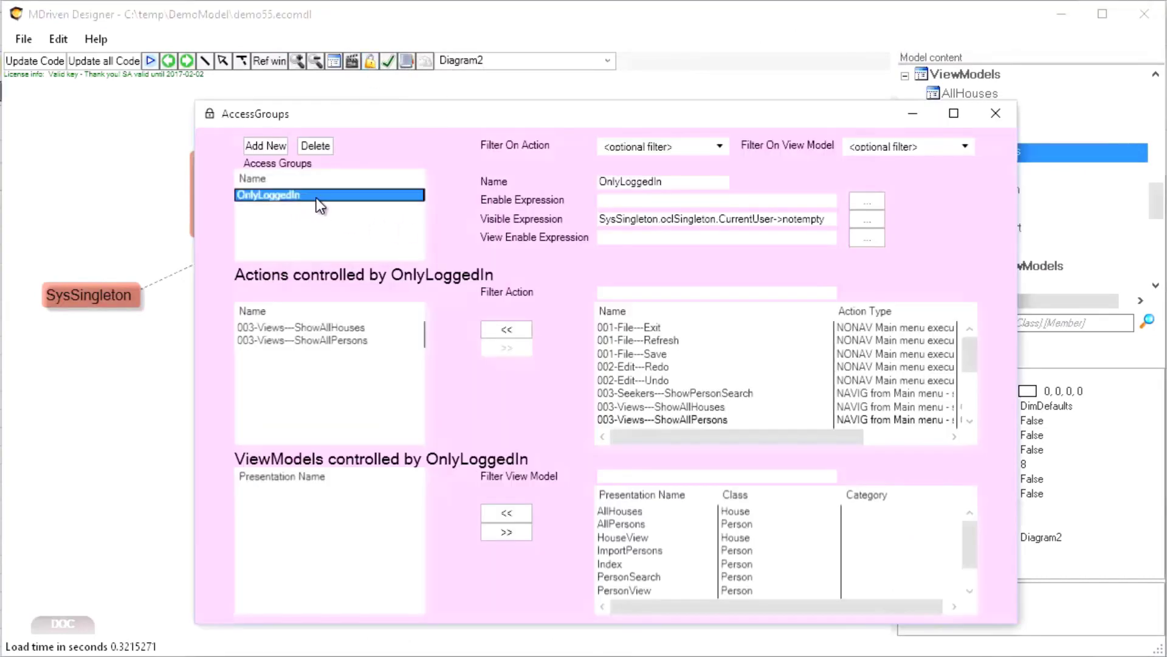
click(725, 218)
click(875, 223)
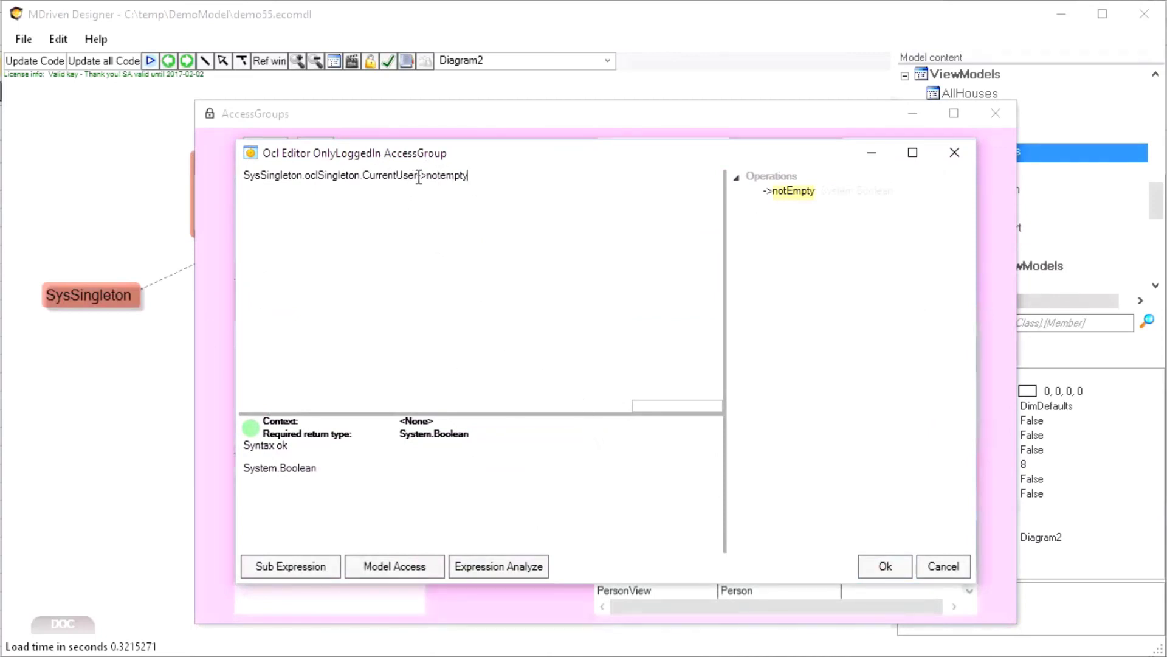
Try removing ->notempty from the expression, then cancel to keep it unchanged
drag(419, 177, 524, 180)
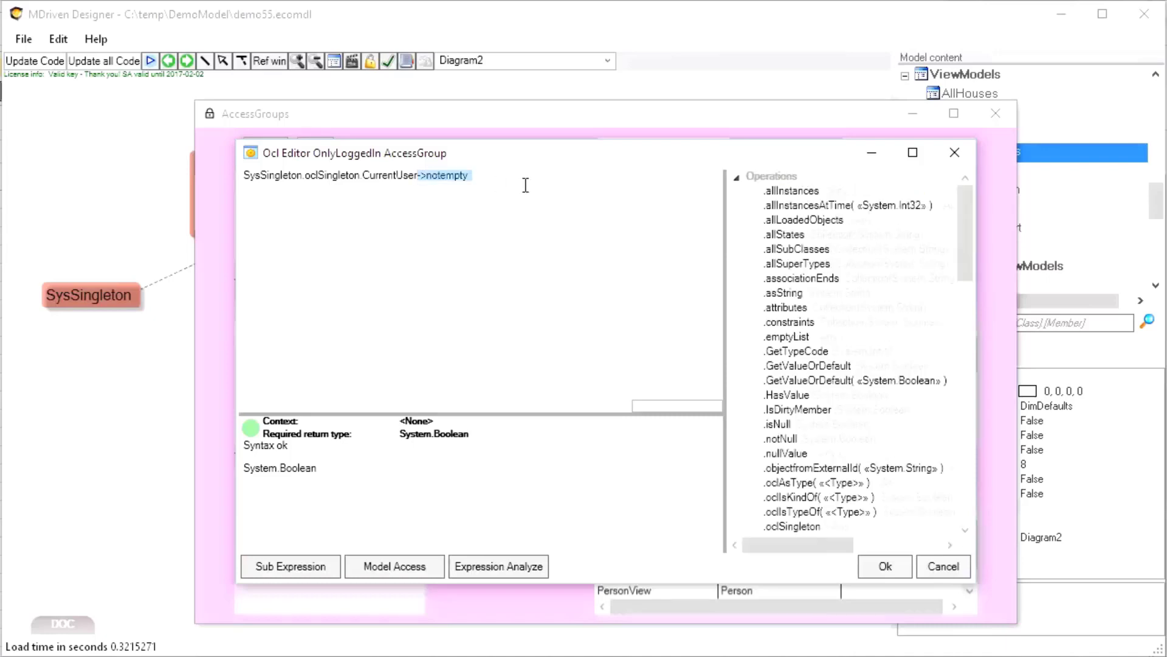
key(Delete)
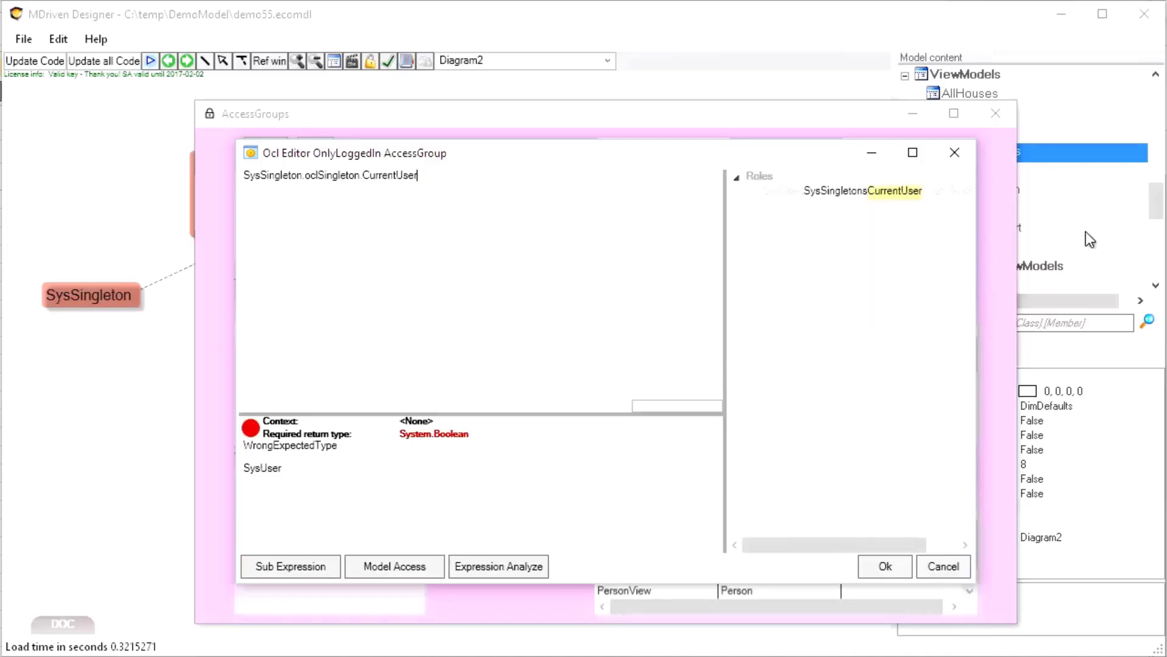
text(.)
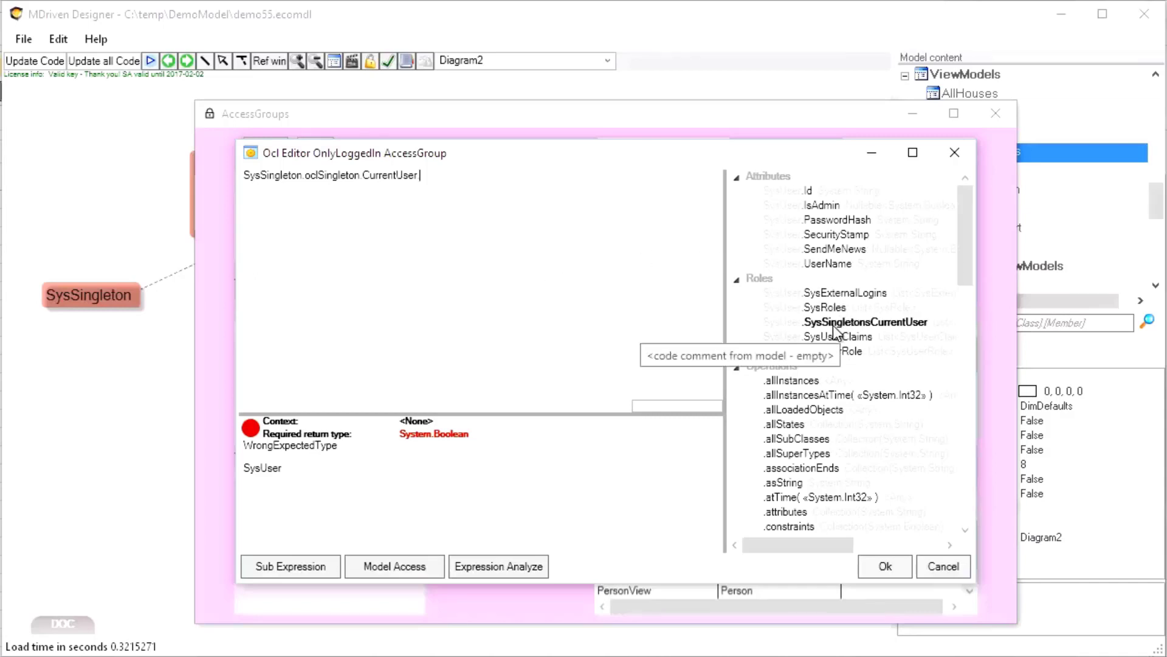
click(935, 570)
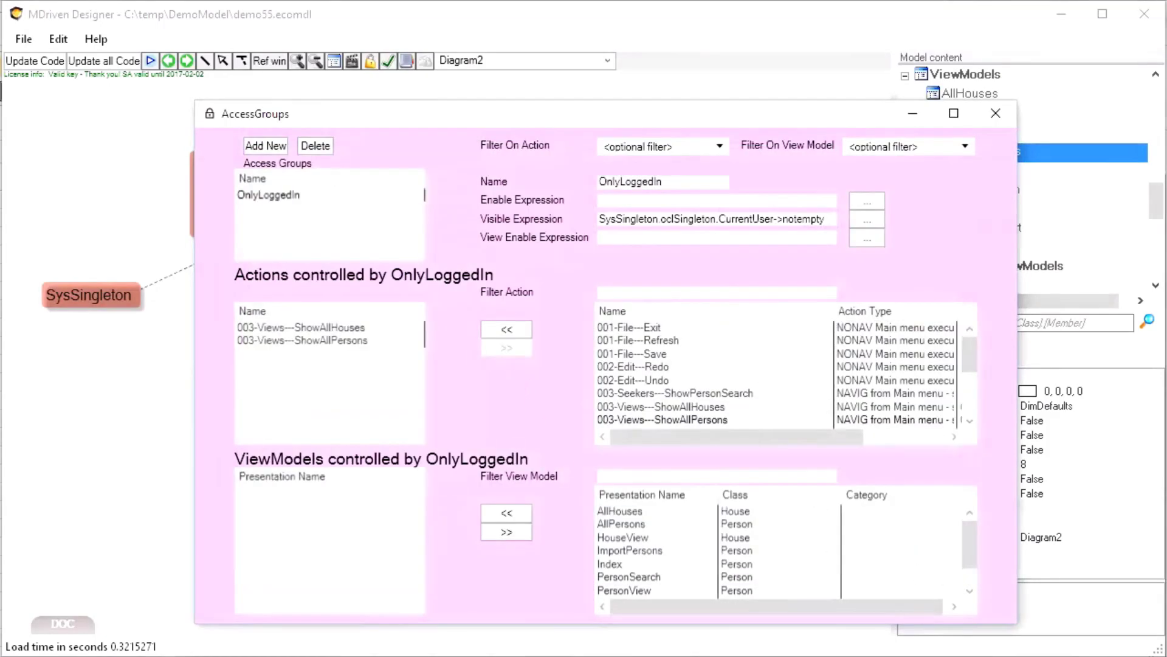
Add the AllHouses view model to OnlyLoggedIn's controlled view models
key(alt+Tab)
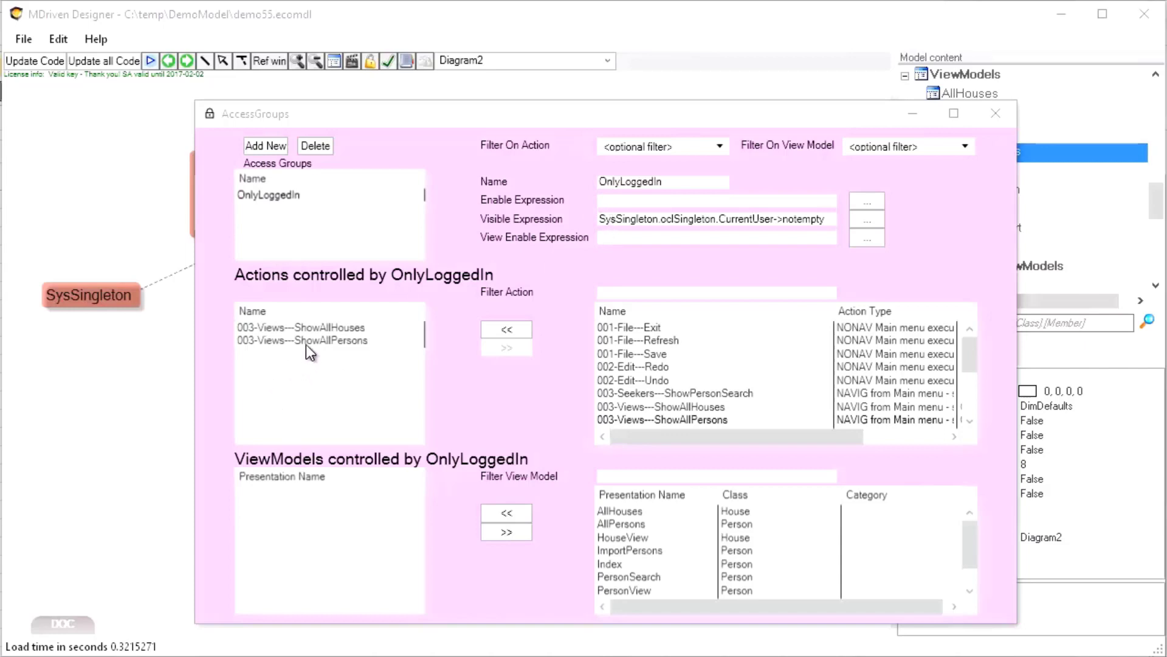
click(315, 326)
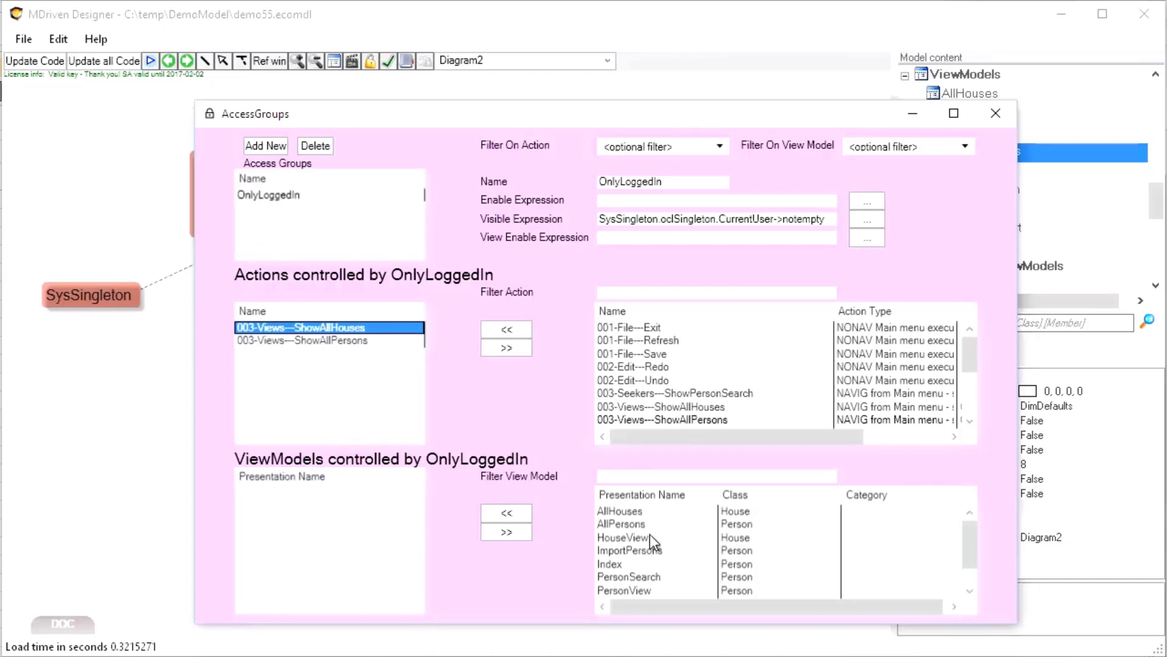
click(621, 513)
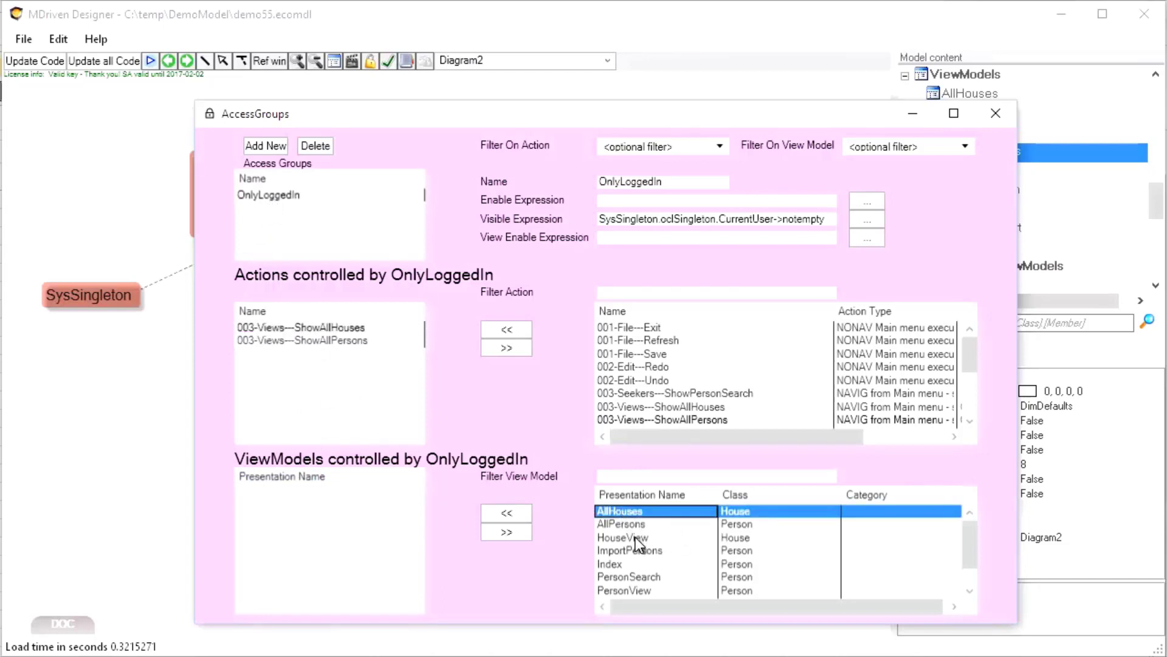
click(506, 512)
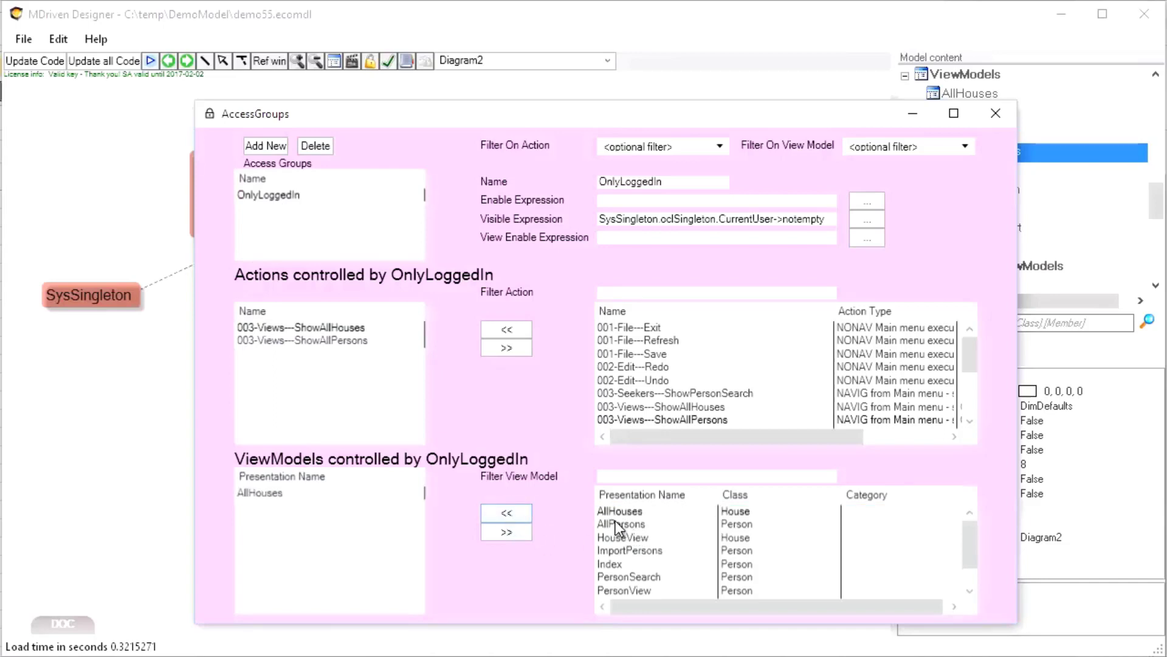
Add the AllPersons view model to OnlyLoggedIn's controlled view models and close AccessGroups
click(596, 525)
click(500, 533)
click(630, 524)
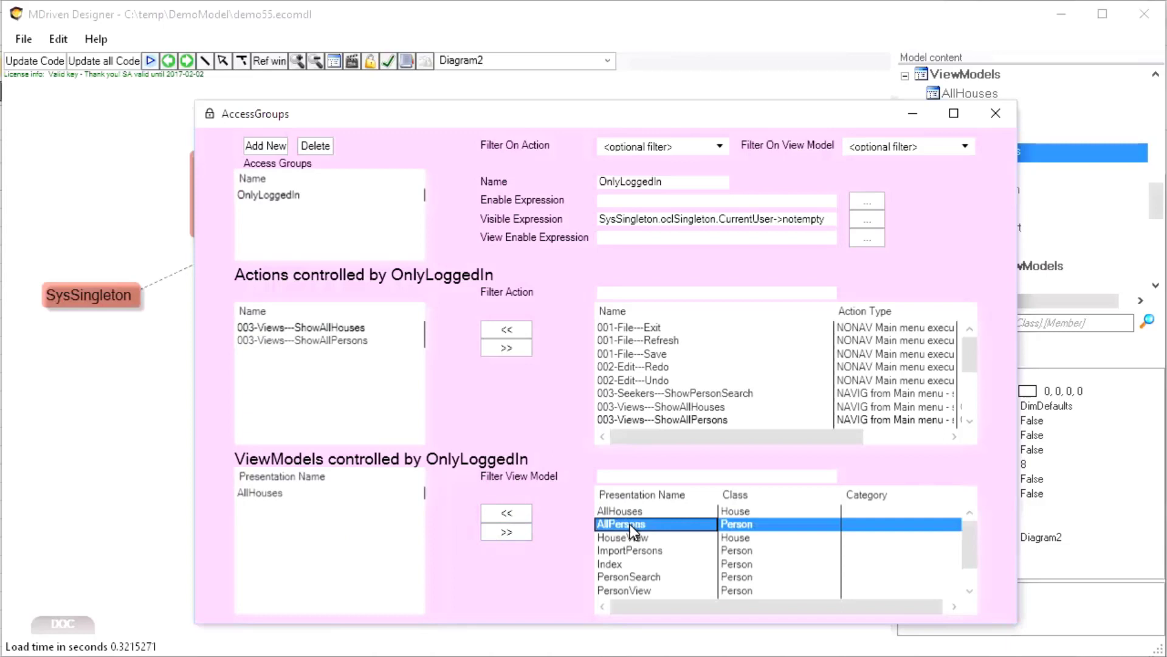
click(498, 534)
click(275, 491)
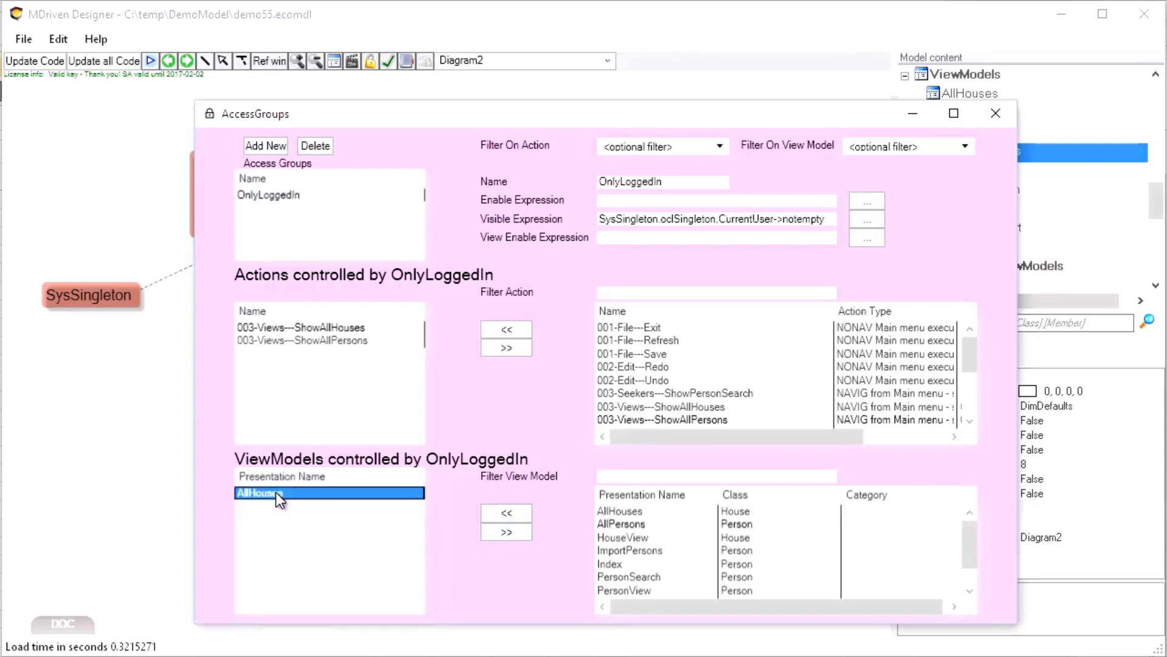
click(621, 511)
click(614, 524)
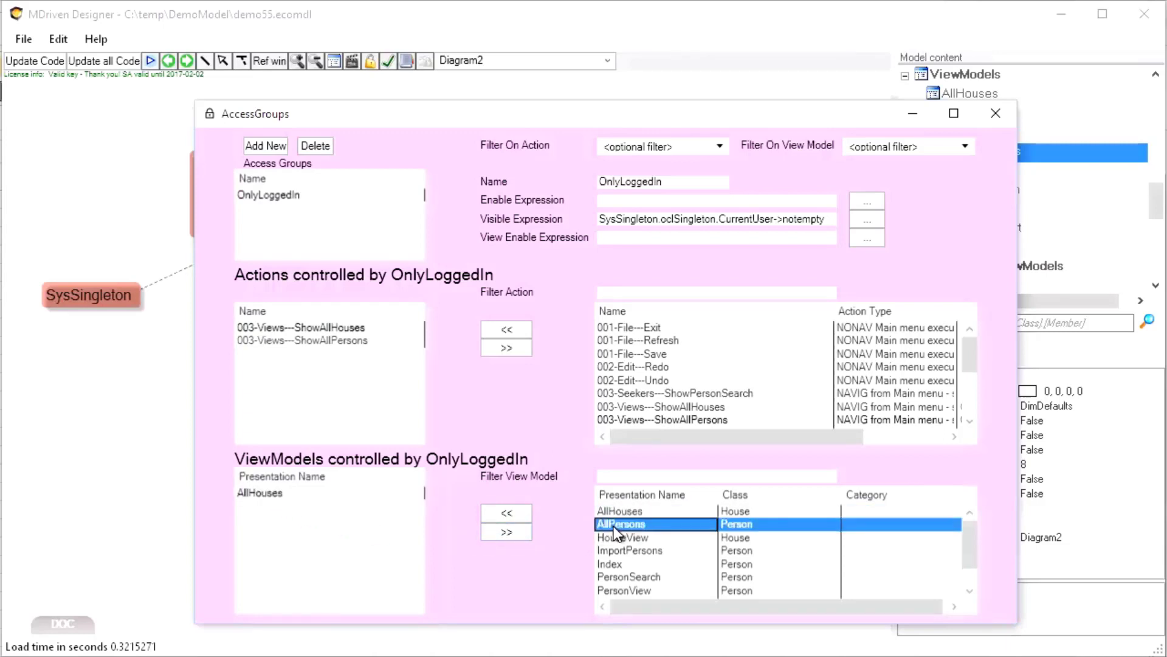
click(499, 533)
click(507, 517)
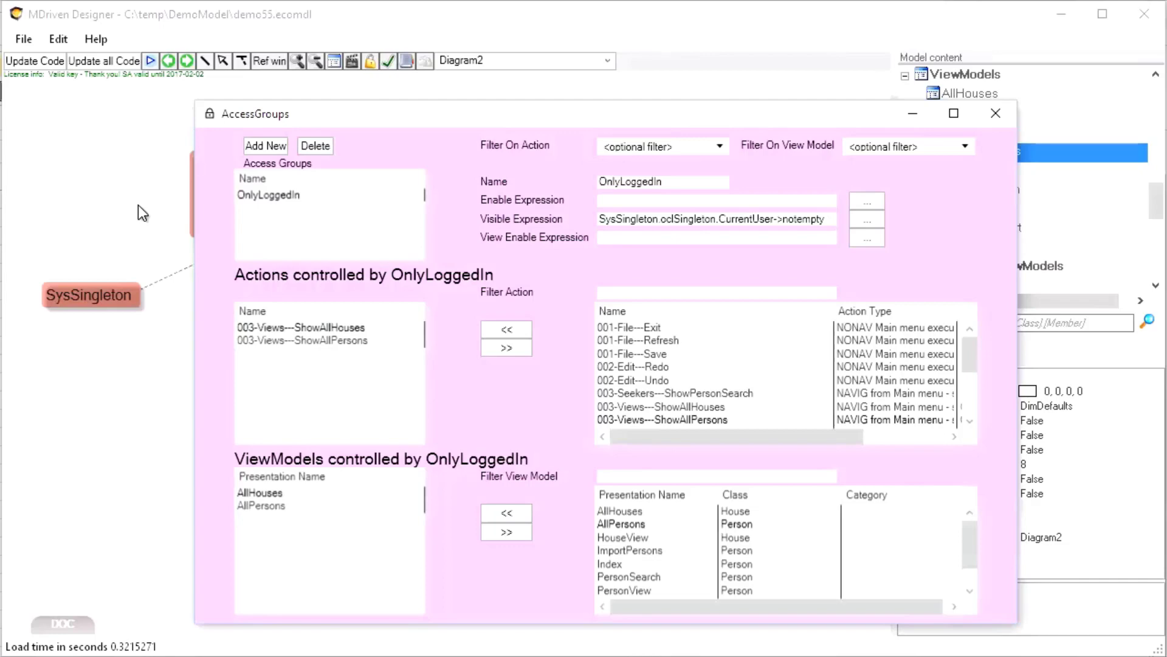
click(144, 161)
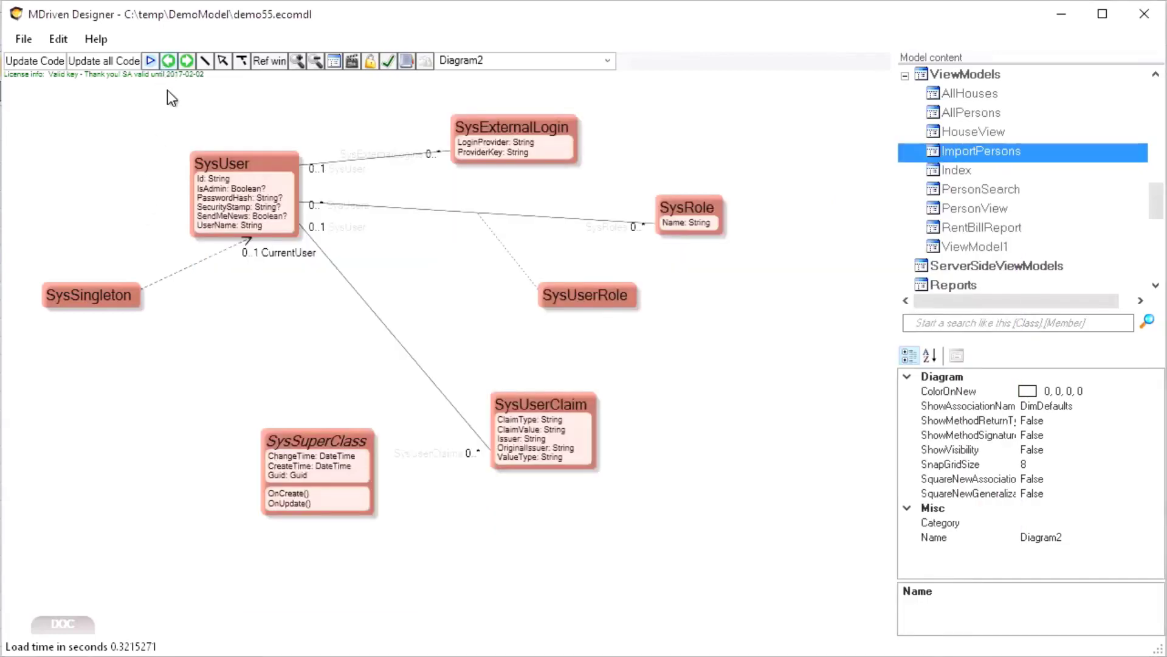